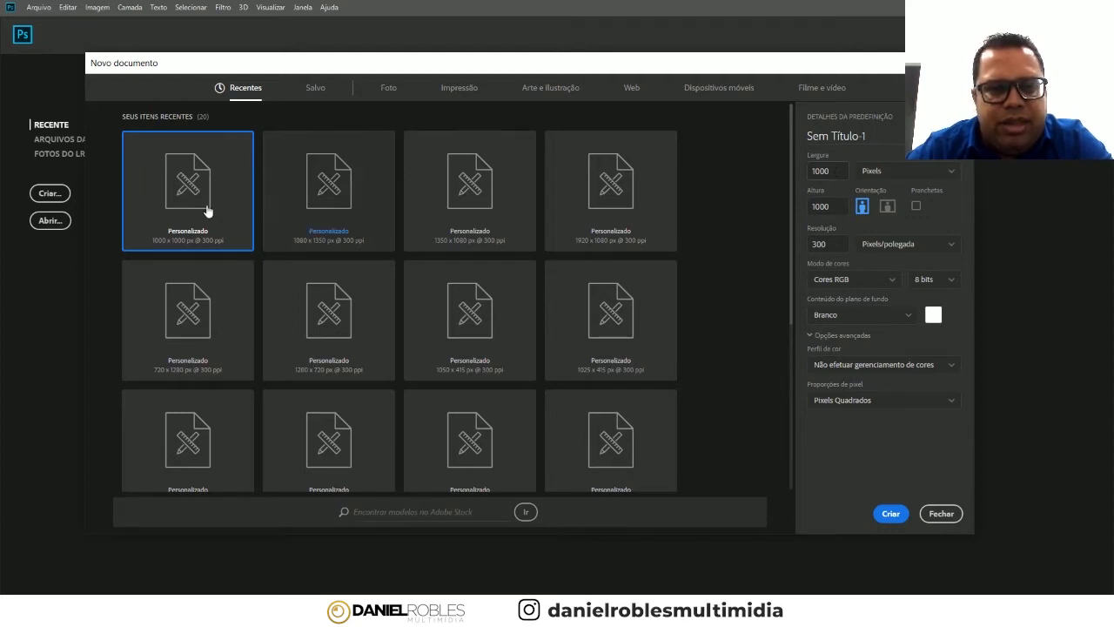
# - Create a new 1000 × 1000 px, 300 ppi document, Sem Título-1
pyautogui.moveTo(843, 172); pyautogui.dragTo(810, 176)
pyautogui.moveTo(836, 211); pyautogui.dragTo(809, 206)
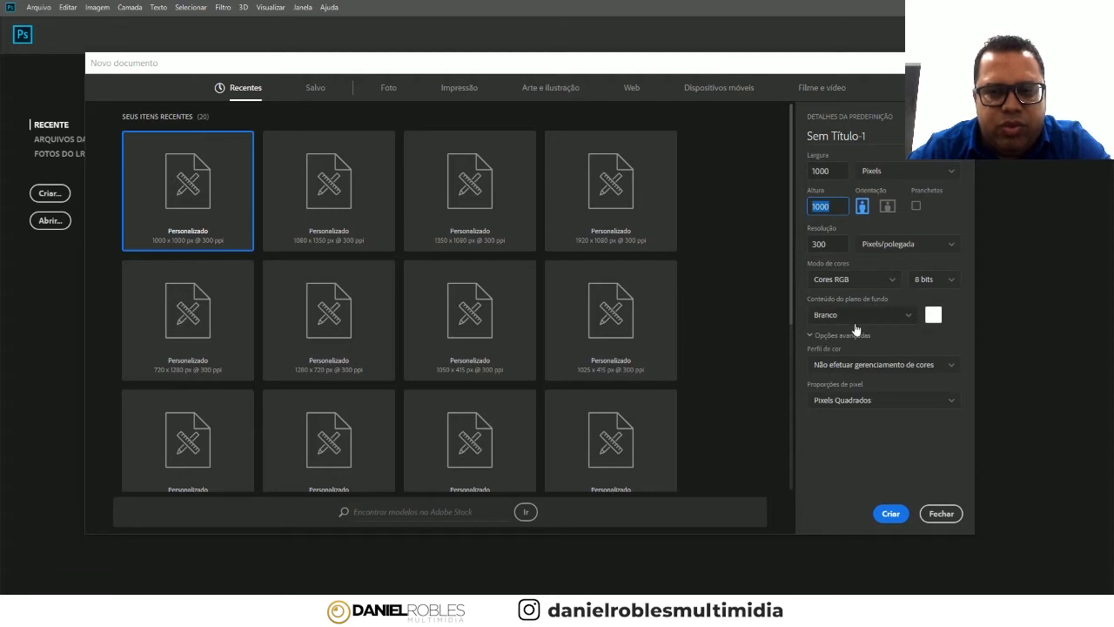
pyautogui.click(891, 513)
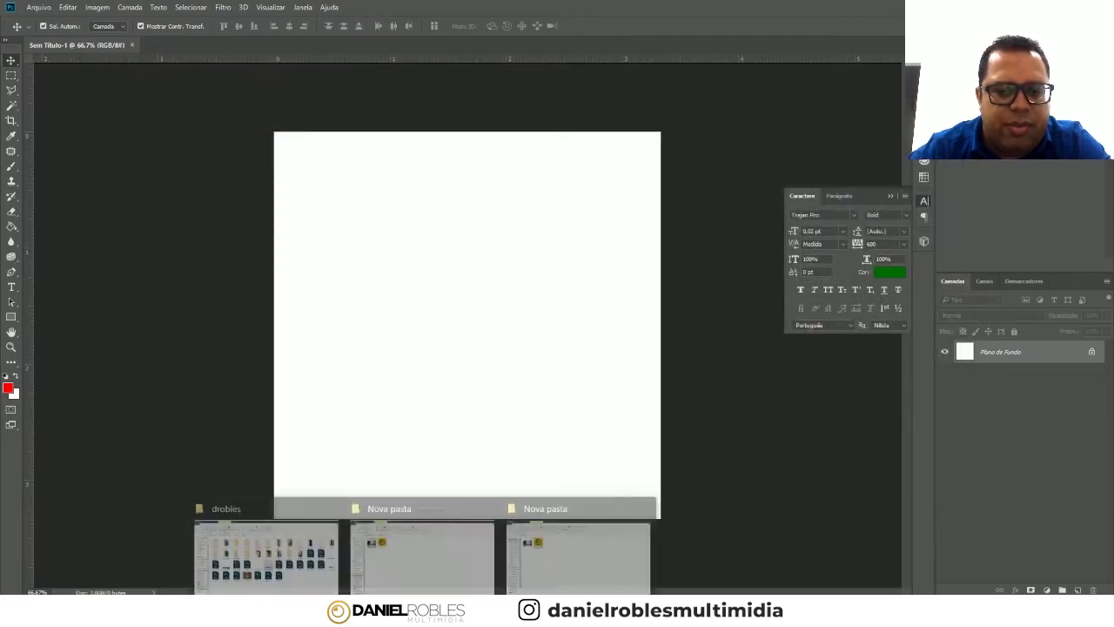
# - Drag the 4 (1) photo from Nova pasta into Photoshop, cancel it, then pick it up again
pyautogui.click(430, 534)
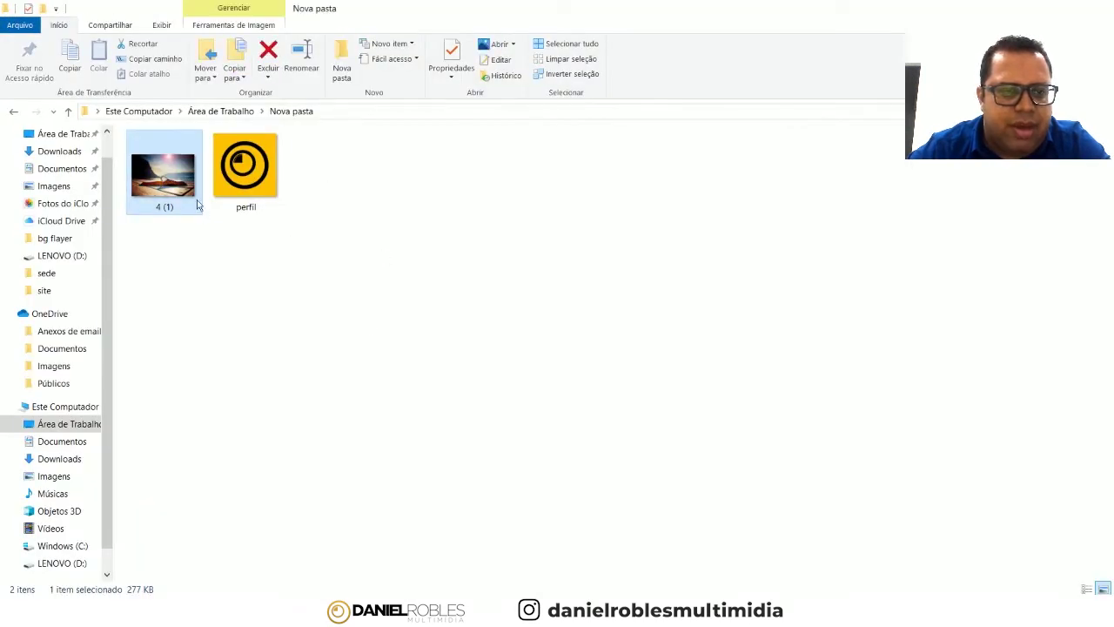
pyautogui.moveTo(175, 187); pyautogui.dragTo(632, 464)
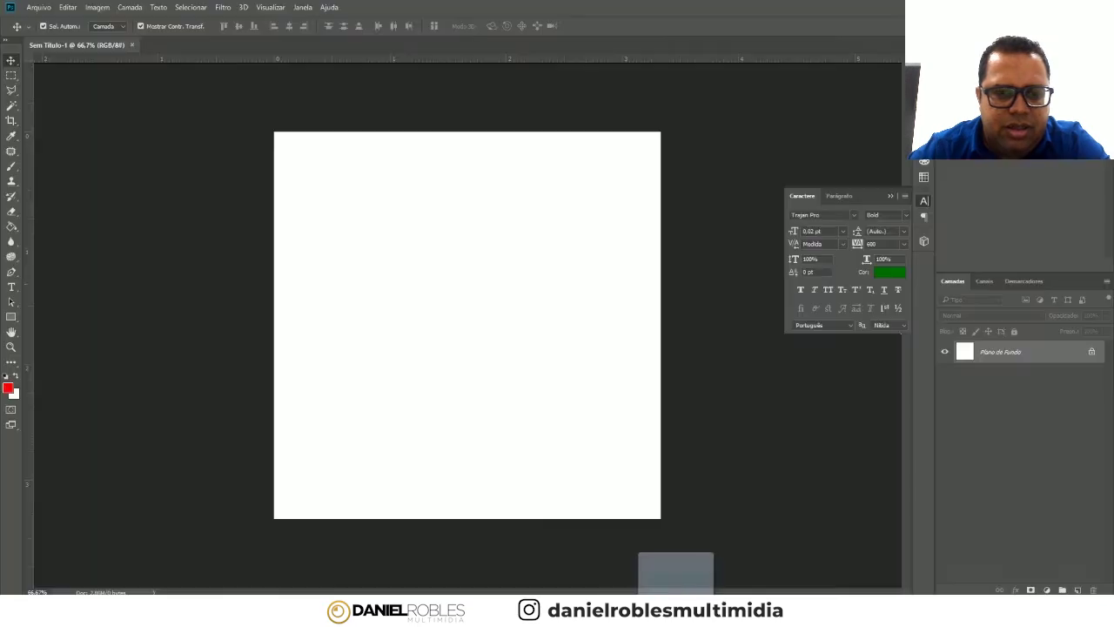
pyautogui.moveTo(631, 463); pyautogui.dragTo(441, 166)
pyautogui.moveTo(539, 172); pyautogui.dragTo(540, 238)
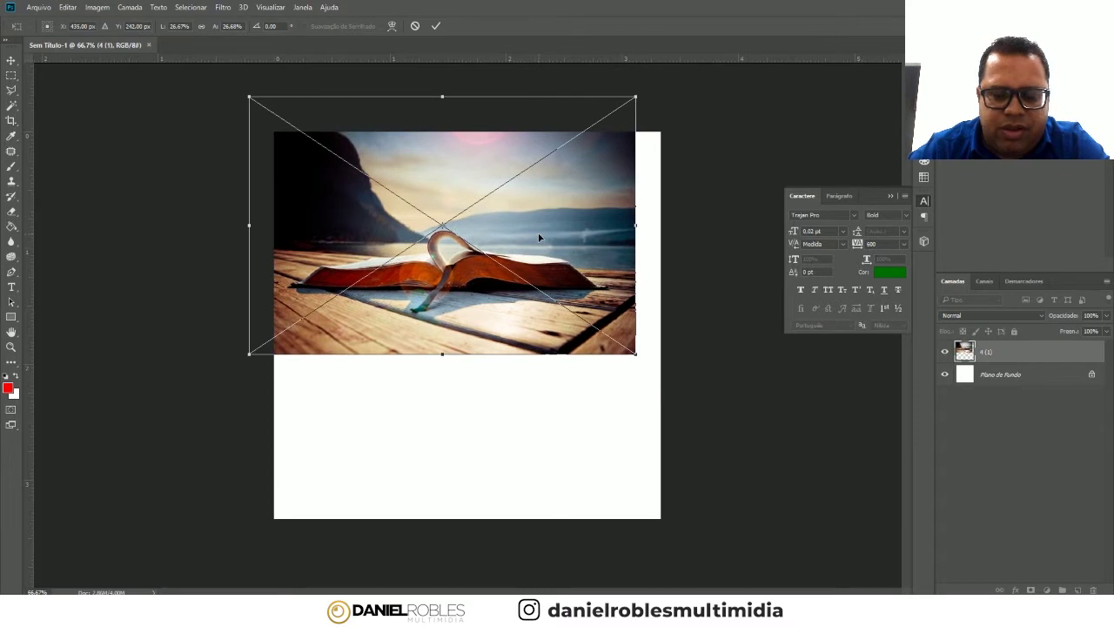
pyautogui.press('Escape')
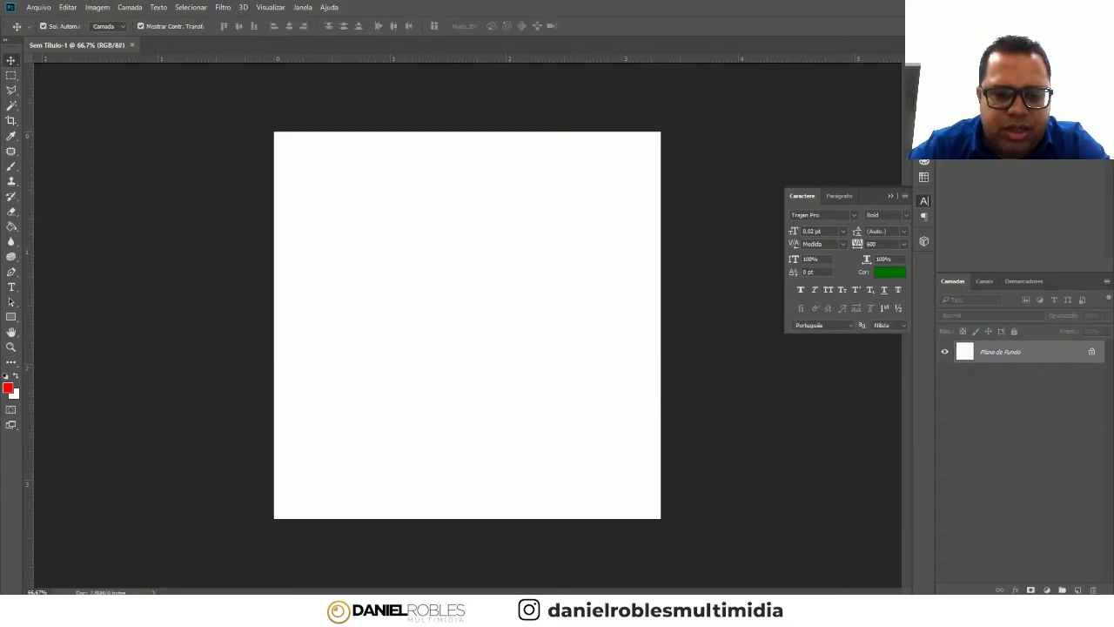
pyautogui.click(482, 547)
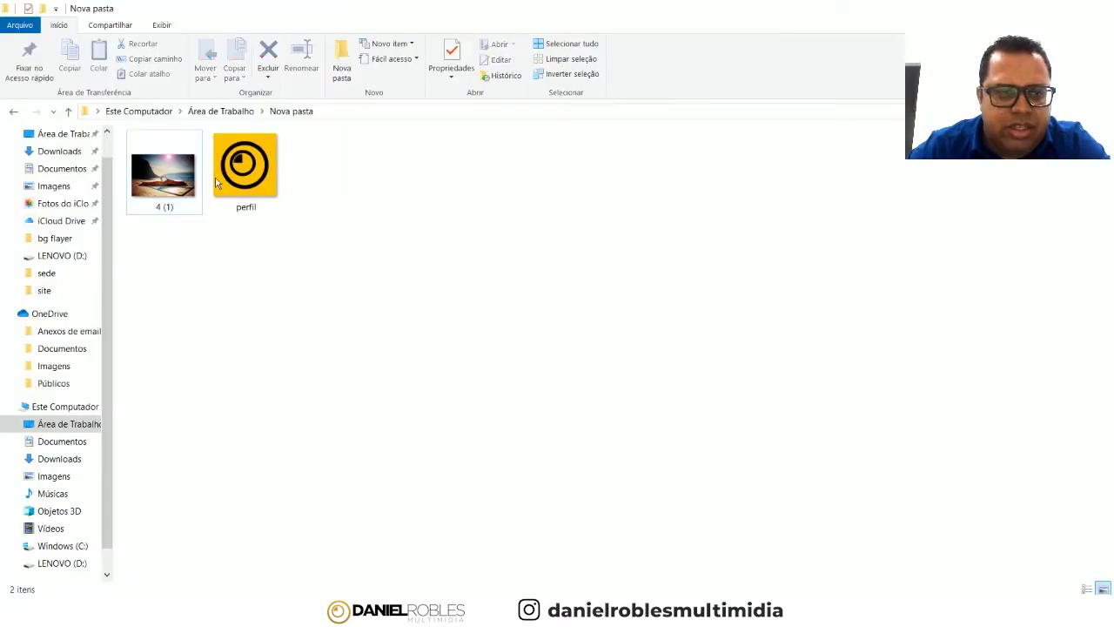
pyautogui.moveTo(165, 183)
pyautogui.mouseDown()
pyautogui.moveTo(661, 511)
pyautogui.moveTo(699, 609)
pyautogui.mouseUp()
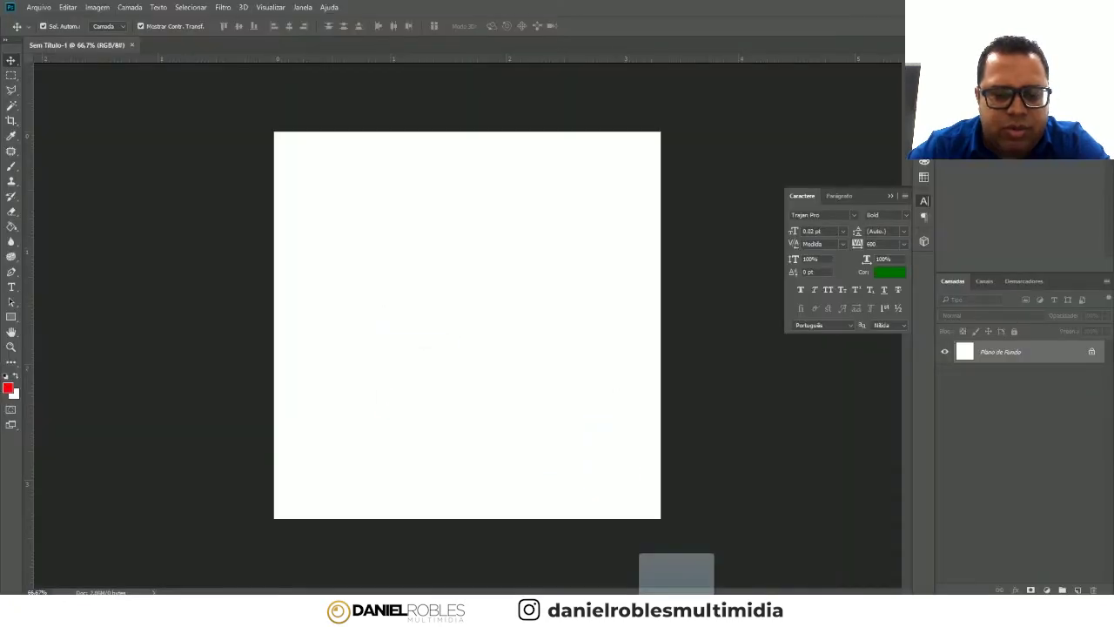
# - Drop the 4 (1) photo onto the canvas and scale it to span the full width at the top
pyautogui.moveTo(676, 565); pyautogui.dragTo(486, 250)
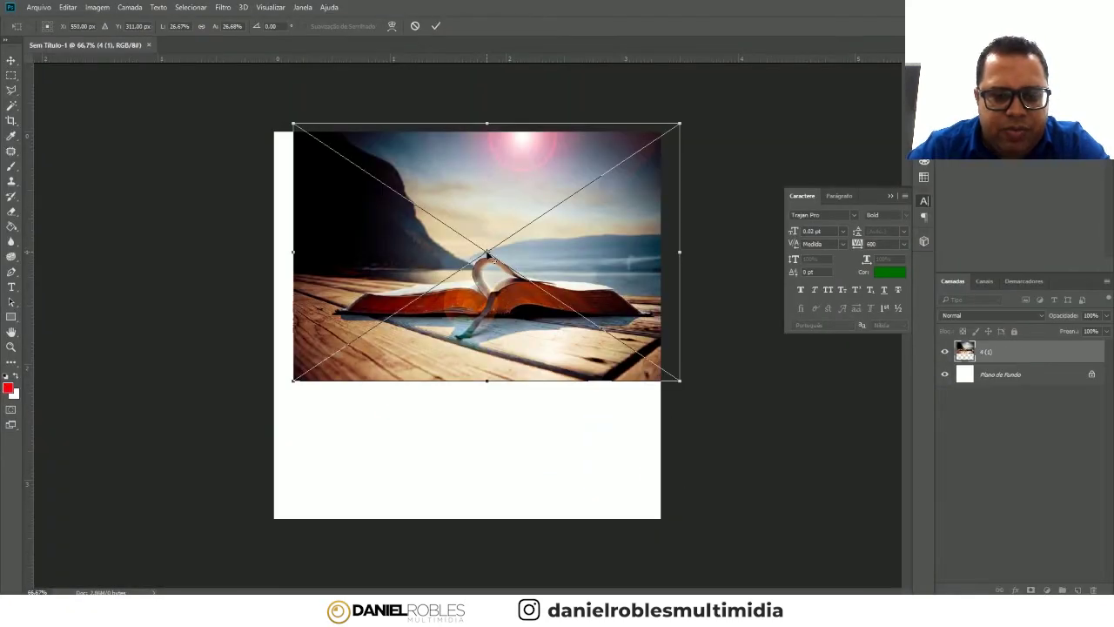
pyautogui.moveTo(496, 211); pyautogui.dragTo(465, 205)
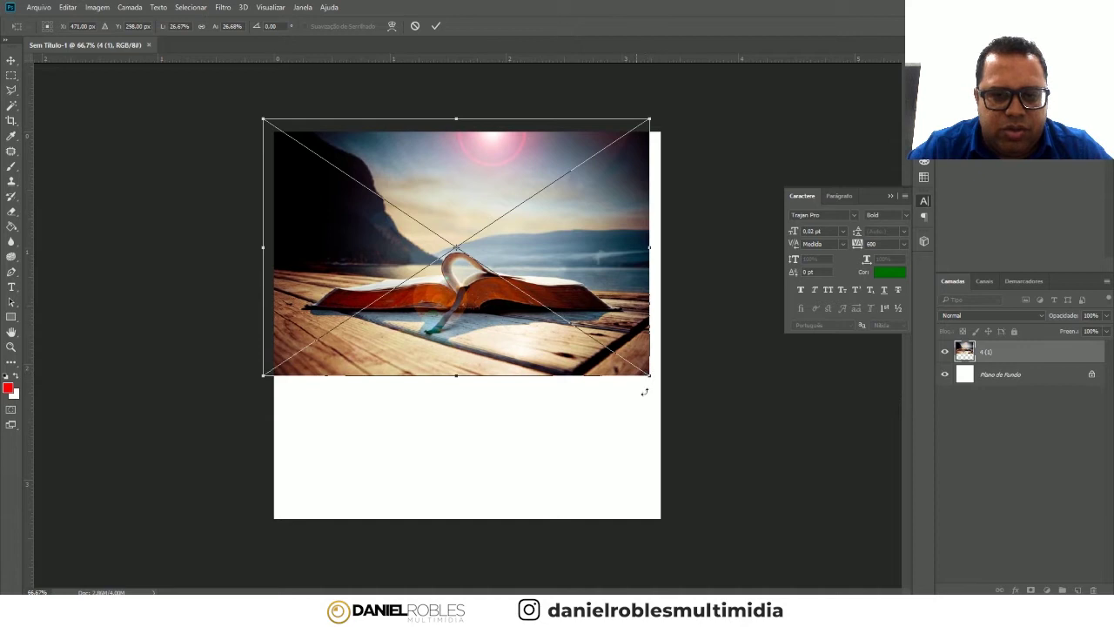
pyautogui.moveTo(650, 376); pyautogui.dragTo(681, 395)
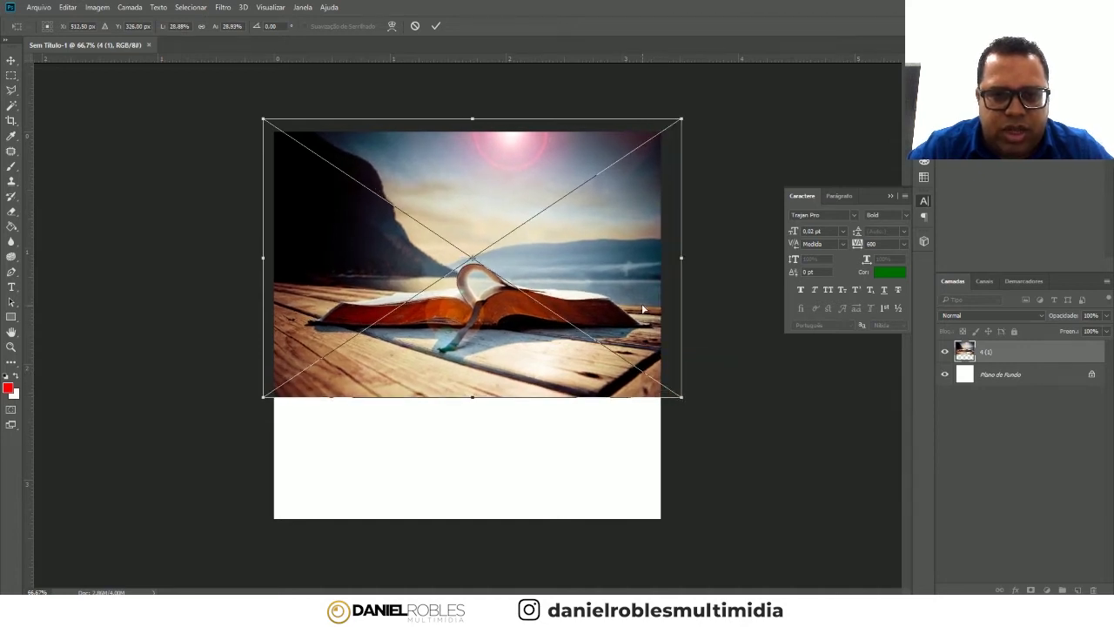
pyautogui.moveTo(643, 309); pyautogui.dragTo(645, 282)
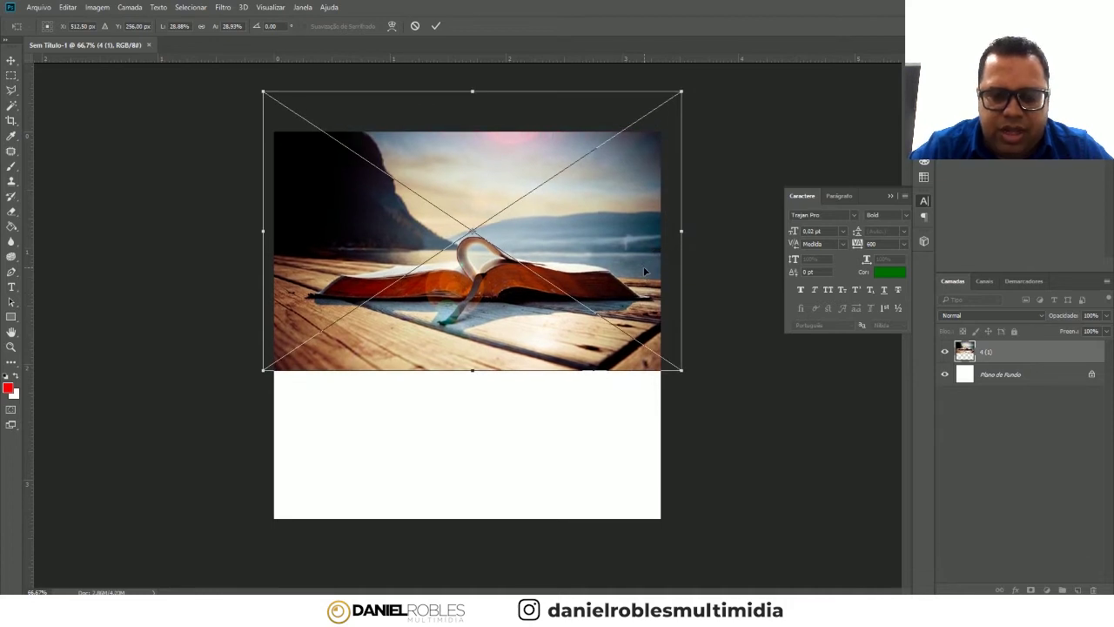
pyautogui.press('Return')
pyautogui.click(11, 317)
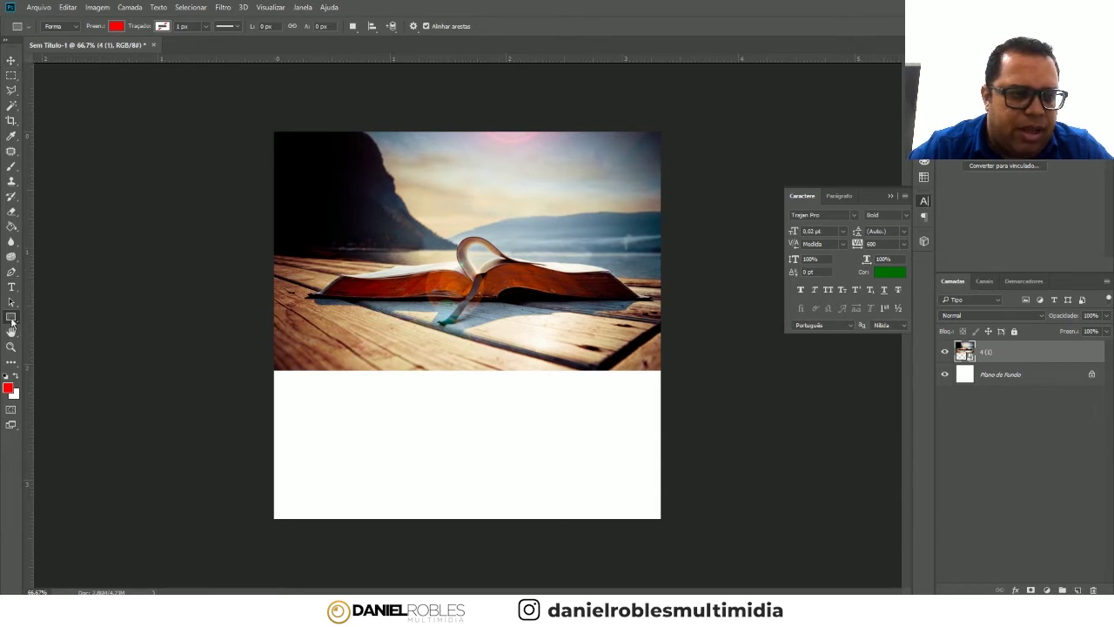
# - Draw a red rectangle over the lower canvas, resized to overlap the photo's bottom edge
pyautogui.moveTo(244, 322)
pyautogui.mouseDown()
pyautogui.moveTo(684, 494)
pyautogui.moveTo(731, 549)
pyautogui.mouseUp()
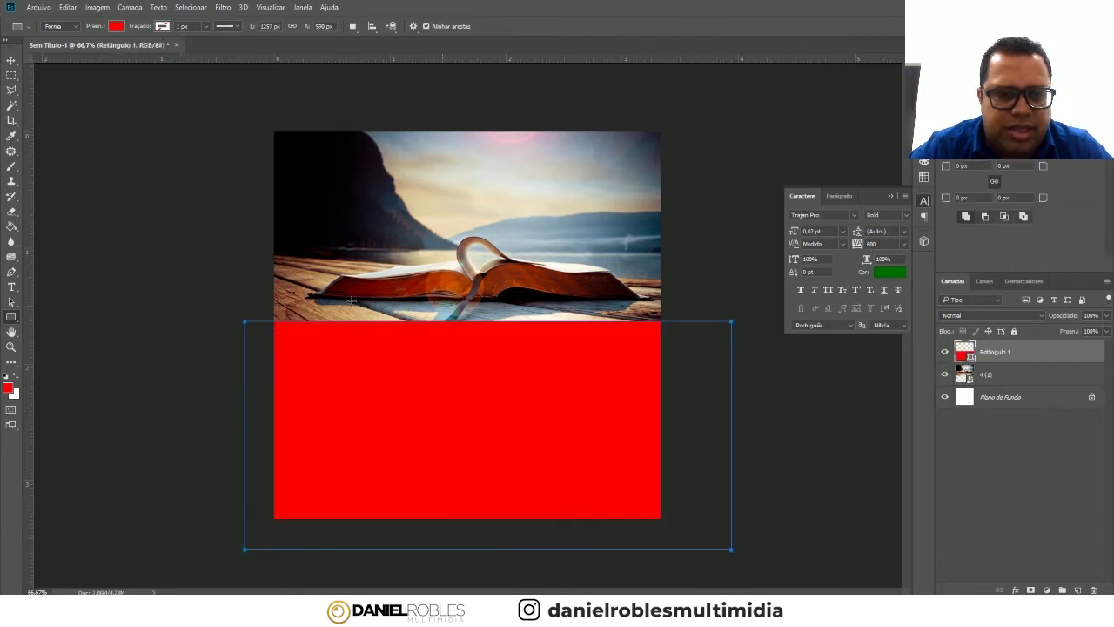
pyautogui.click(11, 60)
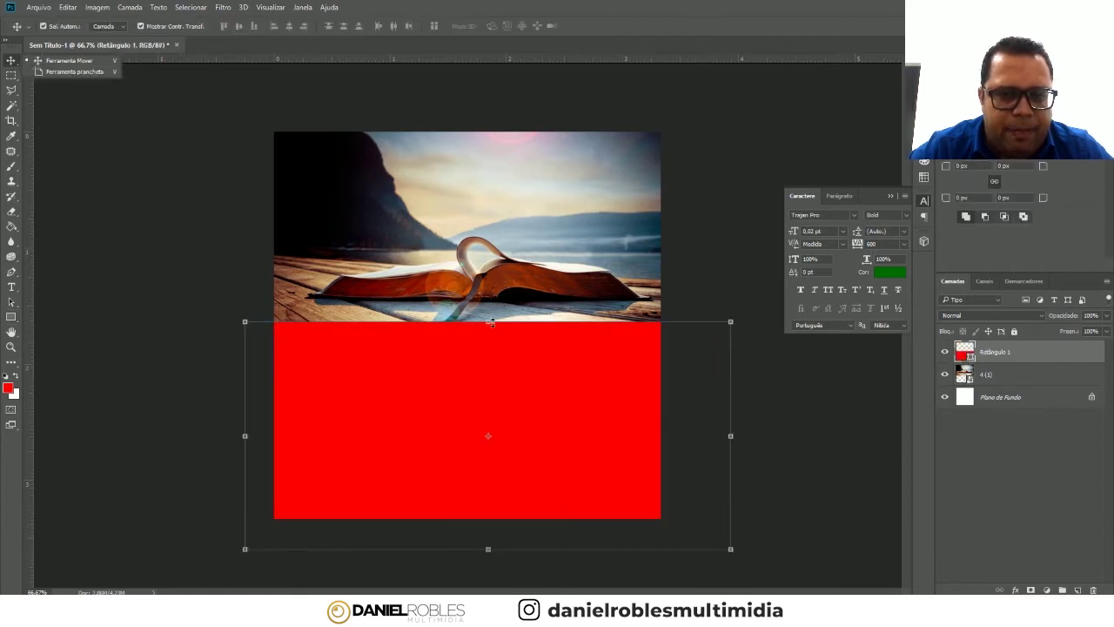
pyautogui.moveTo(492, 322); pyautogui.dragTo(487, 307)
pyautogui.moveTo(731, 428); pyautogui.dragTo(707, 427)
pyautogui.moveTo(580, 400); pyautogui.dragTo(559, 387)
pyautogui.press('Return')
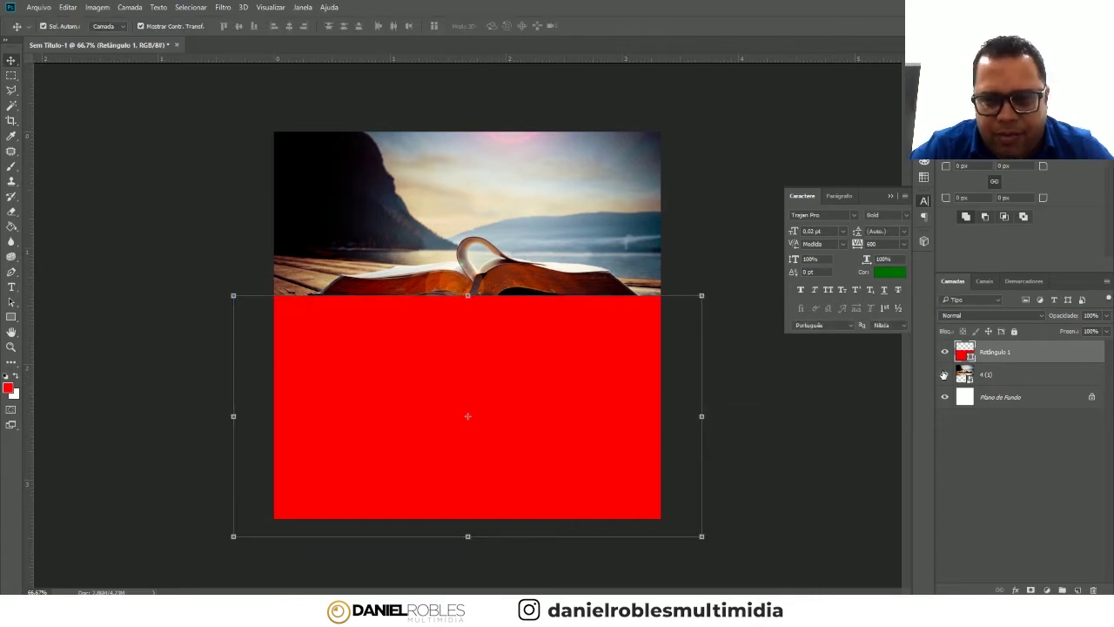
# - Open Retângulo 1's fill colour picker, sample a blue, then cancel, keeping red
pyautogui.doubleClick(964, 352)
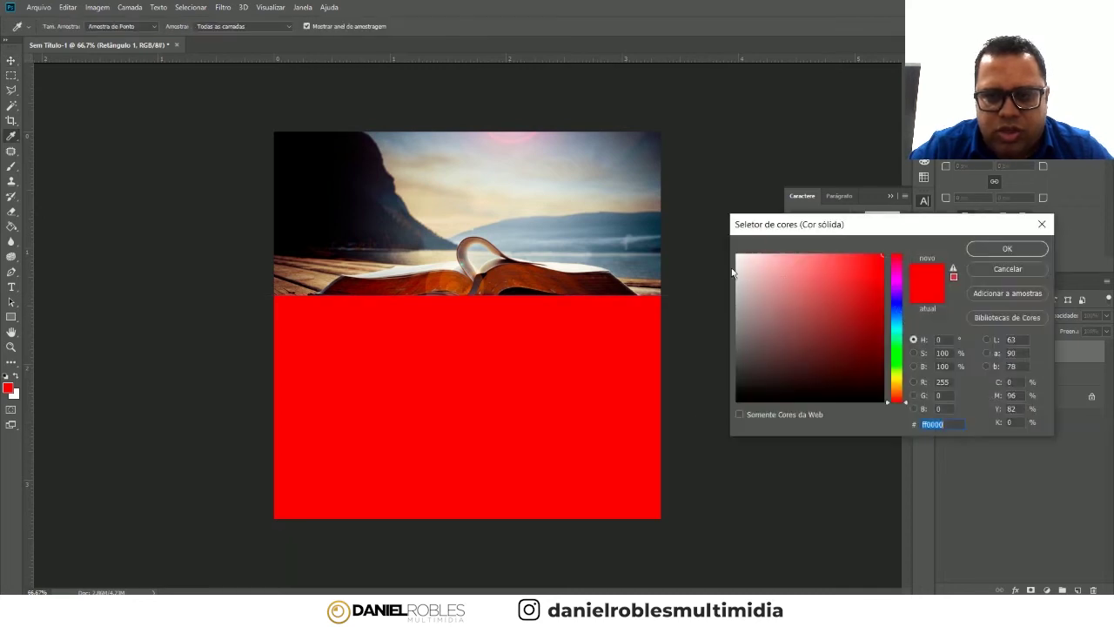
pyautogui.click(656, 245)
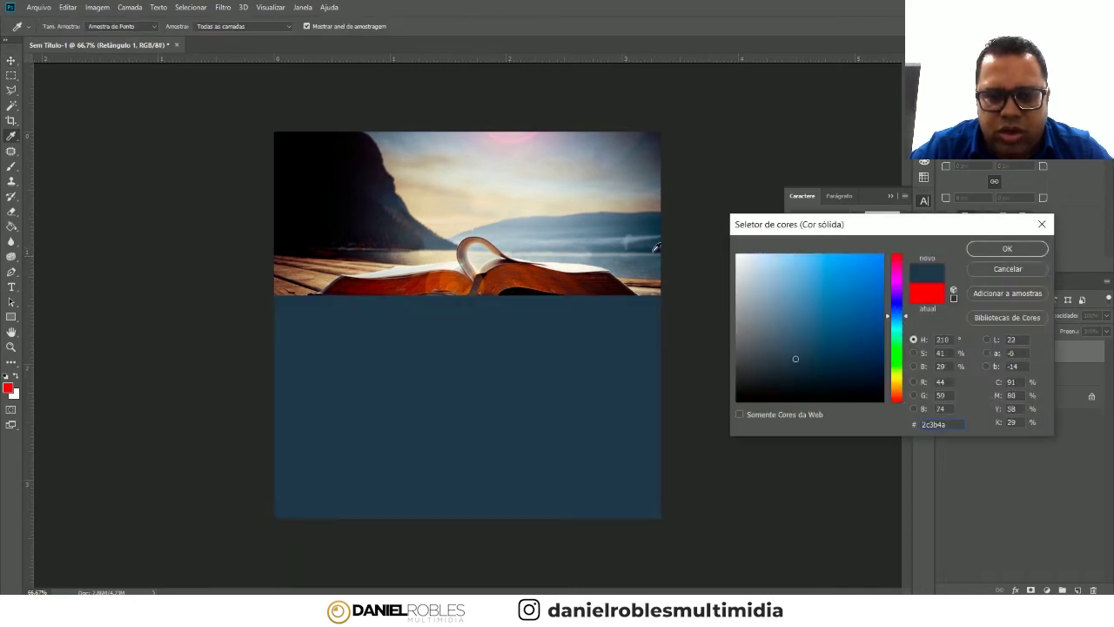
pyautogui.click(991, 268)
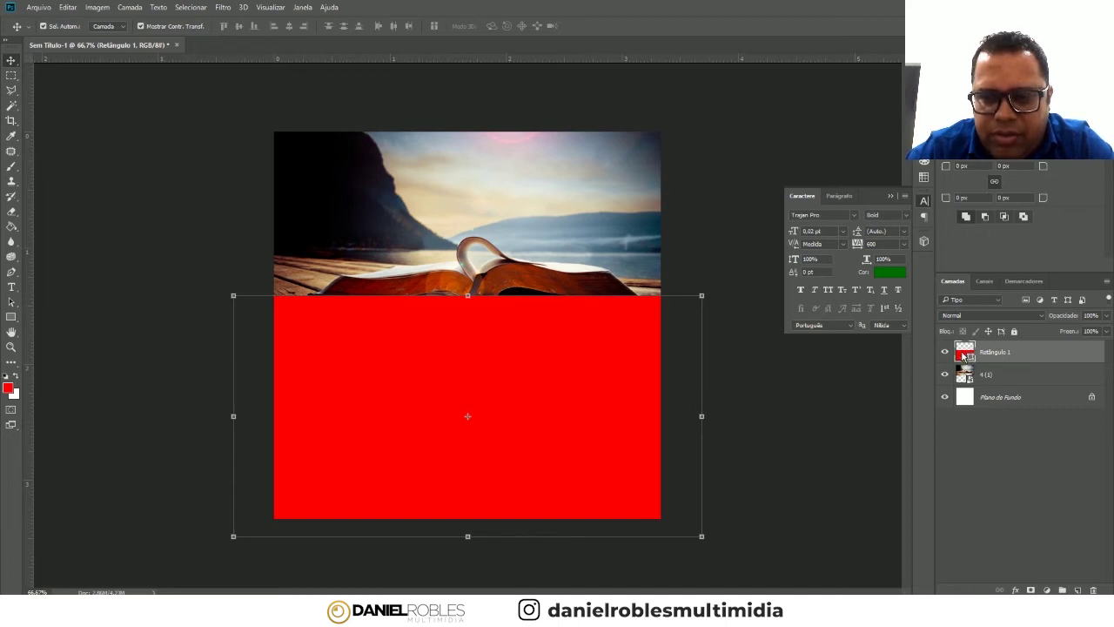
# - Set Retângulo 1's fill to dark navy #083155 in the Color Picker
pyautogui.doubleClick(963, 353)
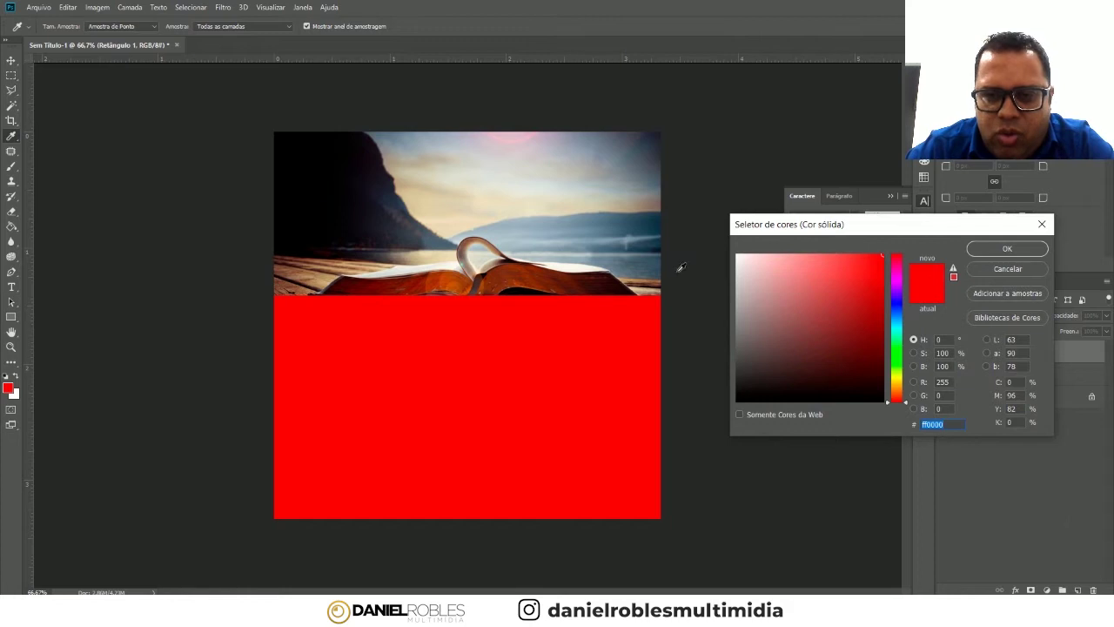
pyautogui.moveTo(903, 276); pyautogui.dragTo(868, 290)
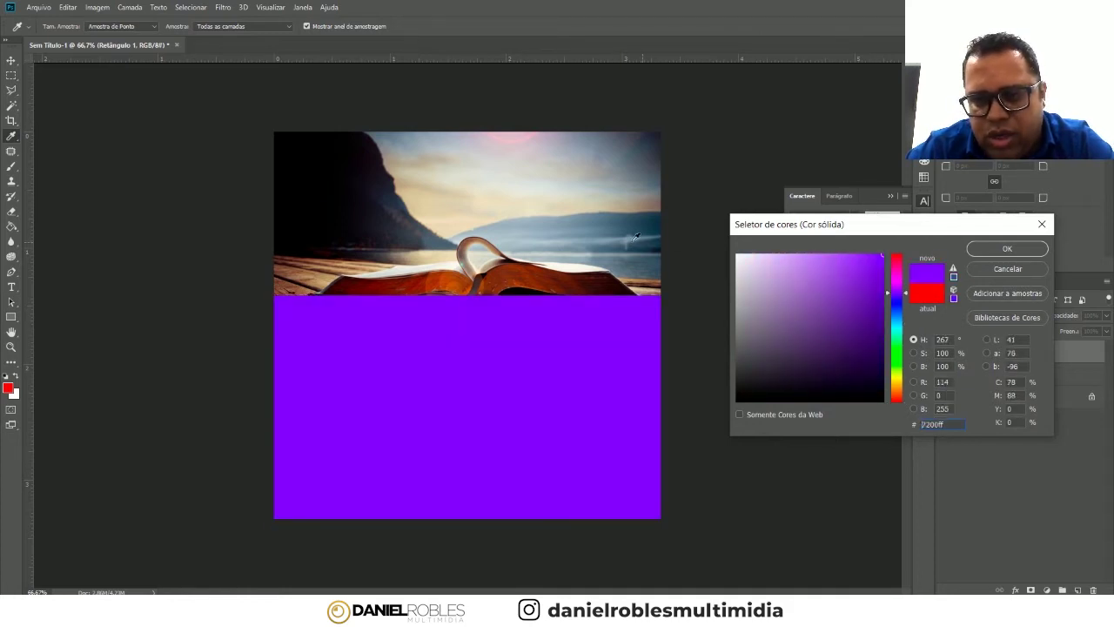
pyautogui.moveTo(651, 259)
pyautogui.mouseDown()
pyautogui.moveTo(454, 181)
pyautogui.moveTo(603, 259)
pyautogui.mouseUp()
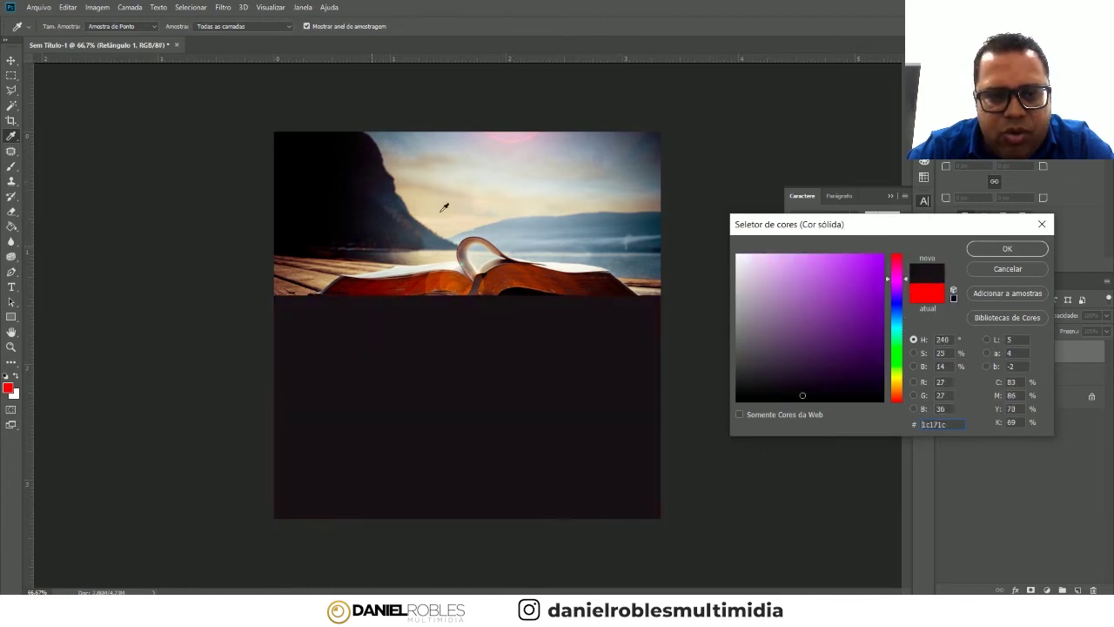
pyautogui.moveTo(603, 259); pyautogui.dragTo(651, 241)
pyautogui.click(863, 327)
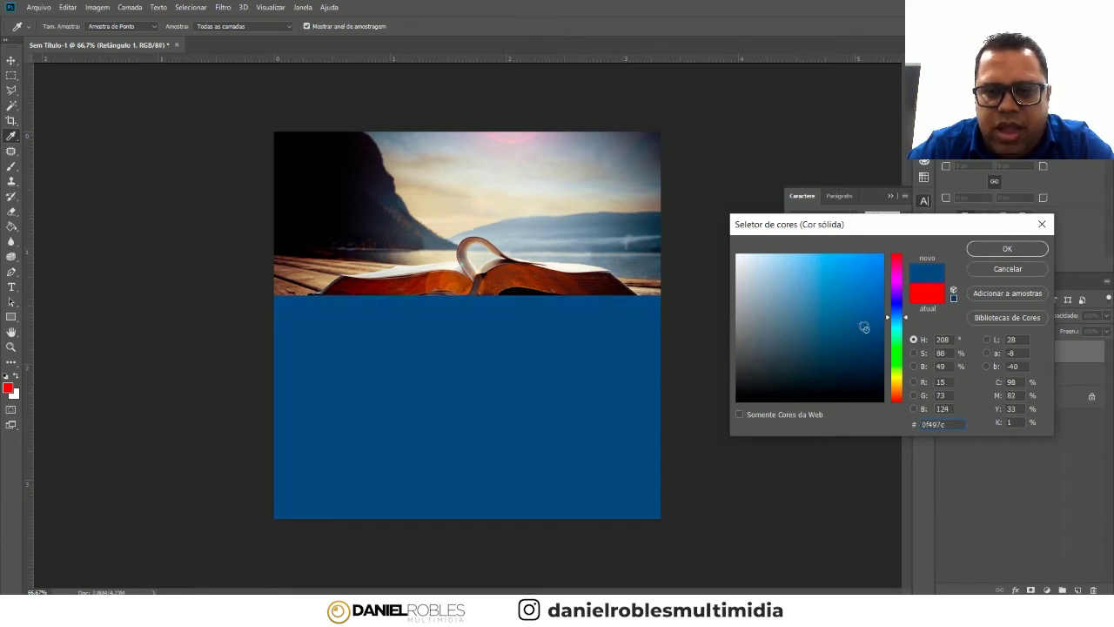
pyautogui.moveTo(848, 291)
pyautogui.mouseDown()
pyautogui.moveTo(870, 316)
pyautogui.moveTo(791, 304)
pyautogui.moveTo(834, 285)
pyautogui.moveTo(828, 331)
pyautogui.moveTo(877, 278)
pyautogui.moveTo(836, 306)
pyautogui.moveTo(868, 314)
pyautogui.moveTo(869, 353)
pyautogui.mouseUp()
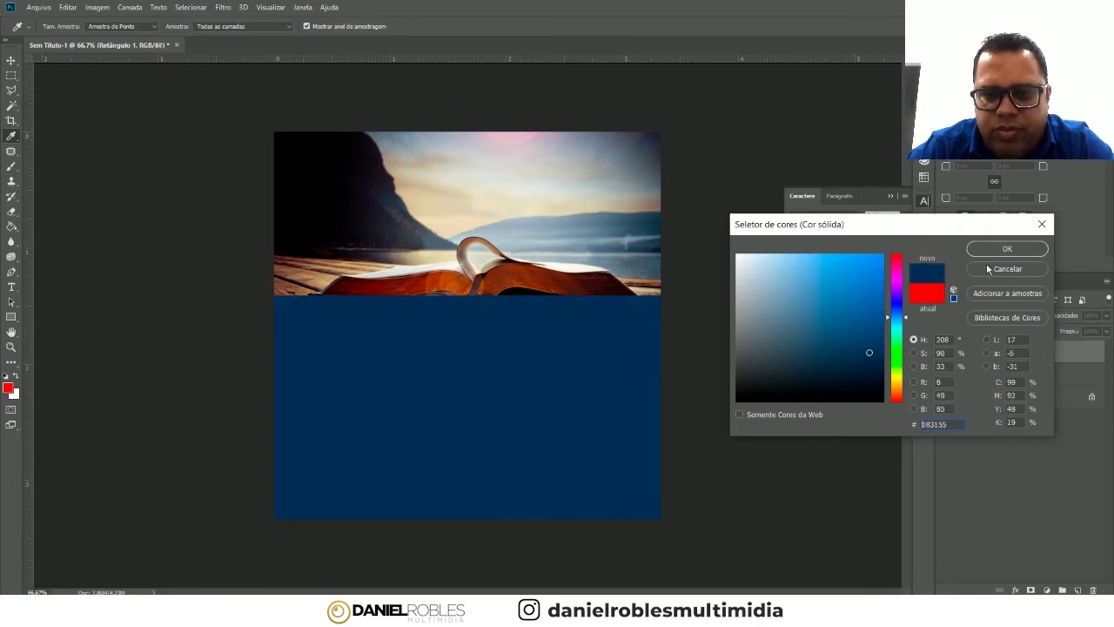
pyautogui.click(1007, 249)
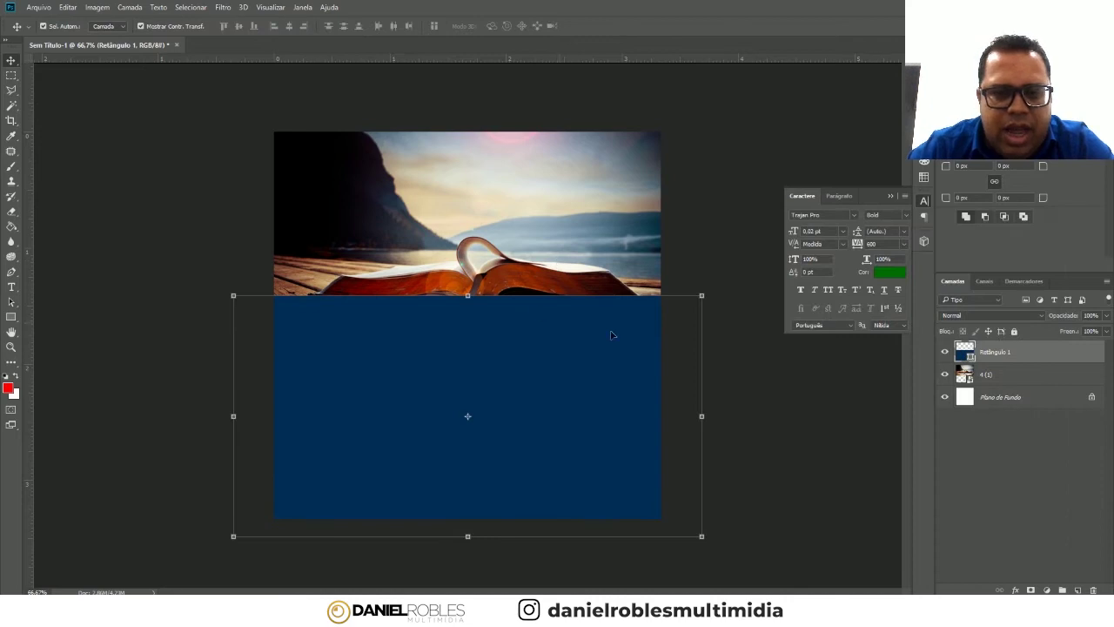
# - Choose the standard Eraser, rasterize Retângulo 1, and set a 473 px, 0% hardness brush
pyautogui.click(11, 210)
pyautogui.rightClick(11, 211)
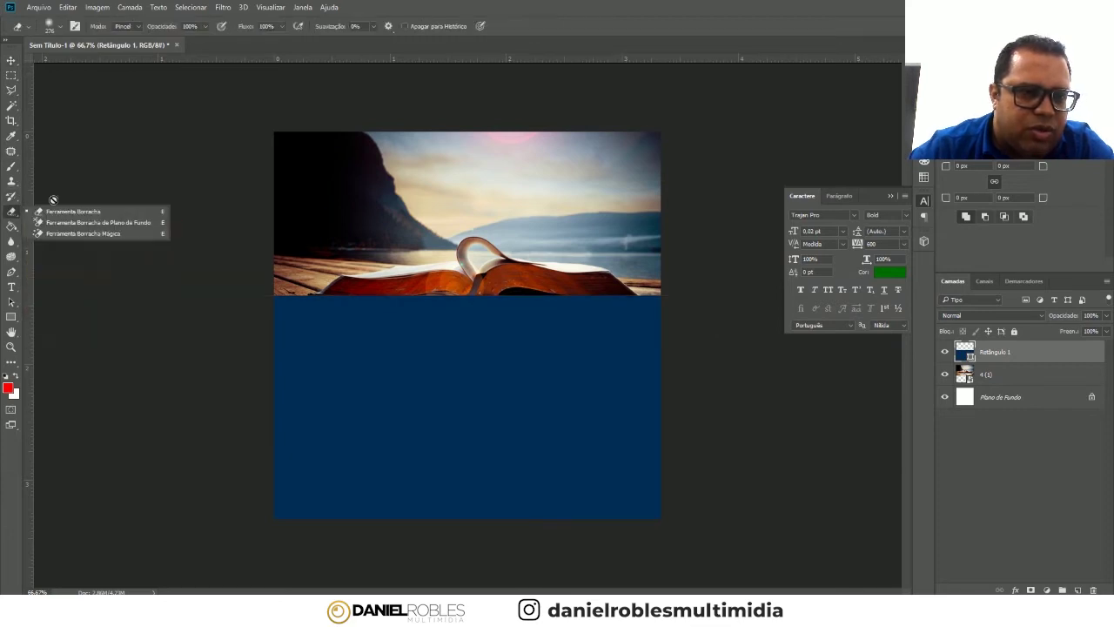
pyautogui.click(75, 212)
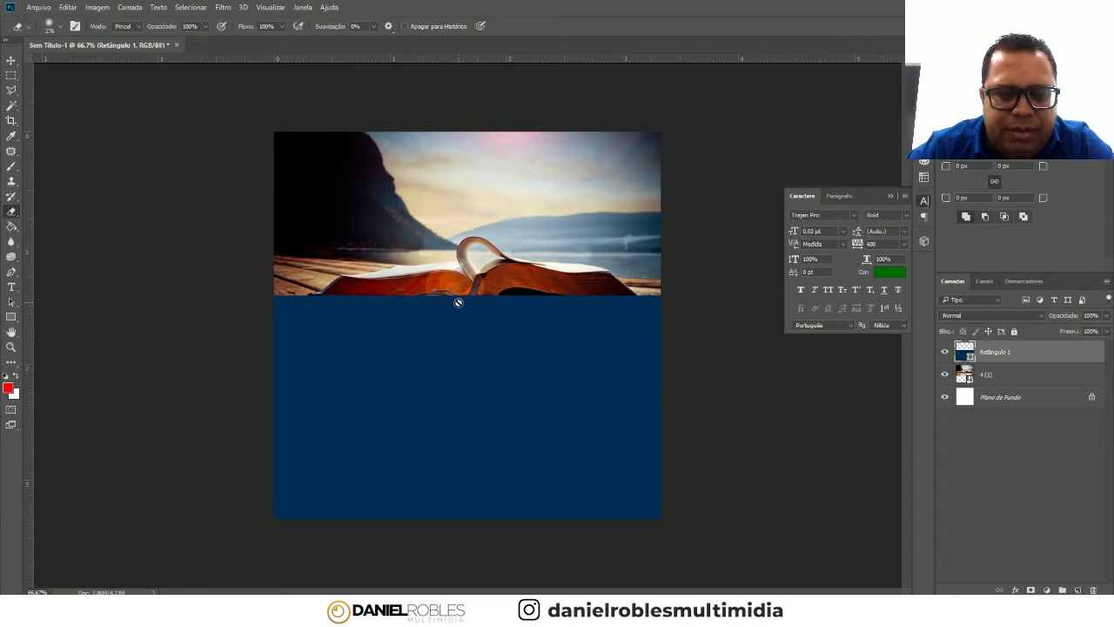
pyautogui.click(458, 302)
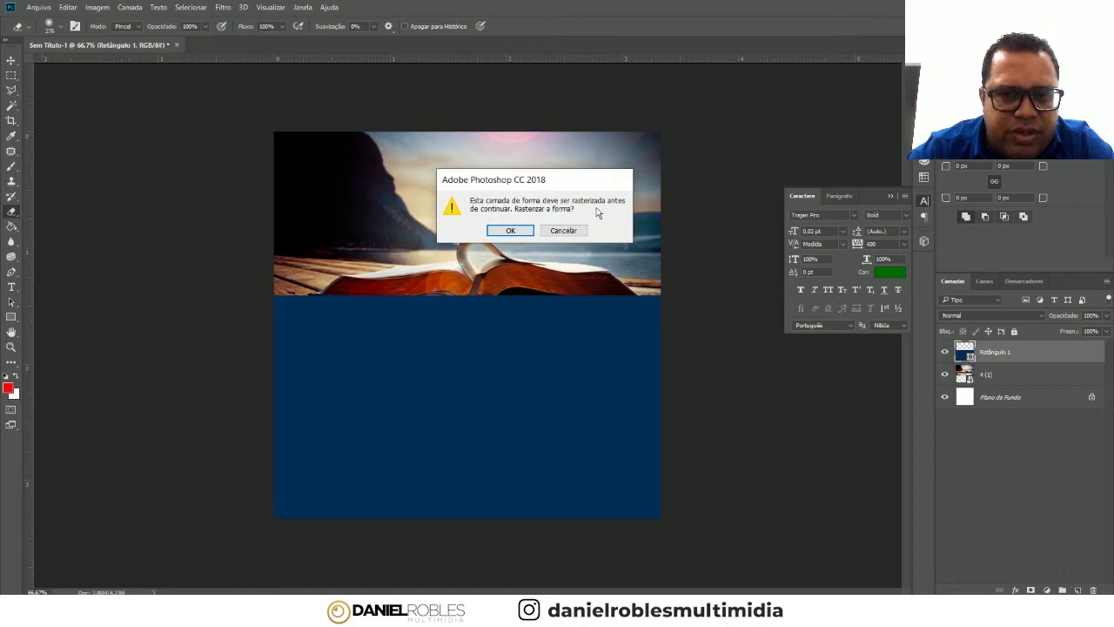
pyautogui.click(516, 230)
pyautogui.rightClick(456, 294)
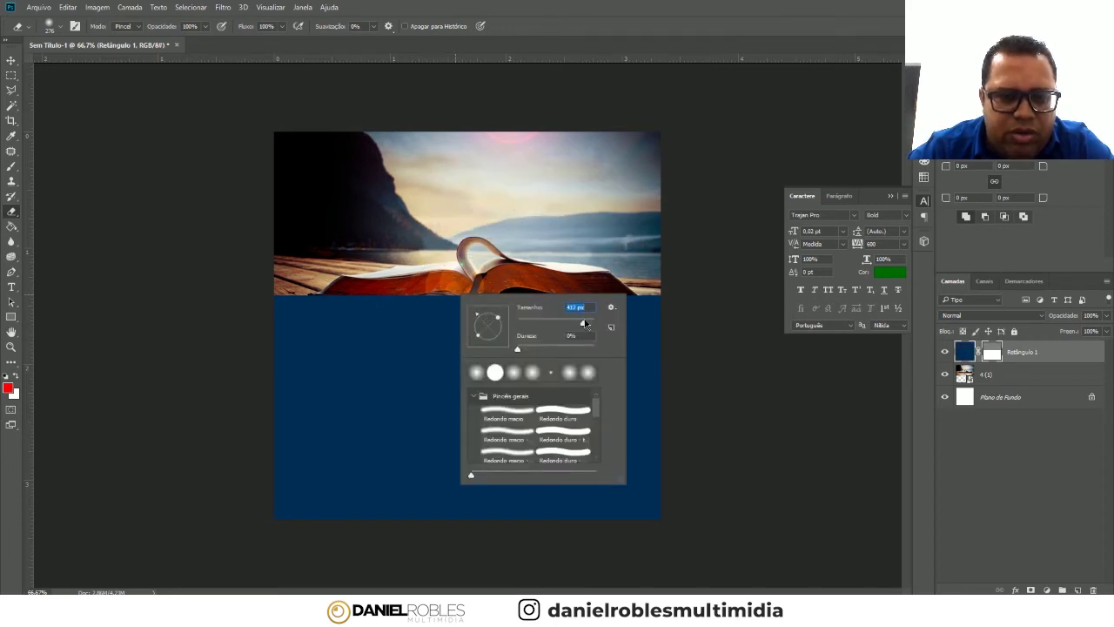
# - Softly erase the navy rectangle's top edge into the photo with two strokes
pyautogui.click(657, 209)
pyautogui.moveTo(273, 224)
pyautogui.mouseDown()
pyautogui.moveTo(318, 249)
pyautogui.moveTo(386, 261)
pyautogui.moveTo(610, 239)
pyautogui.mouseUp()
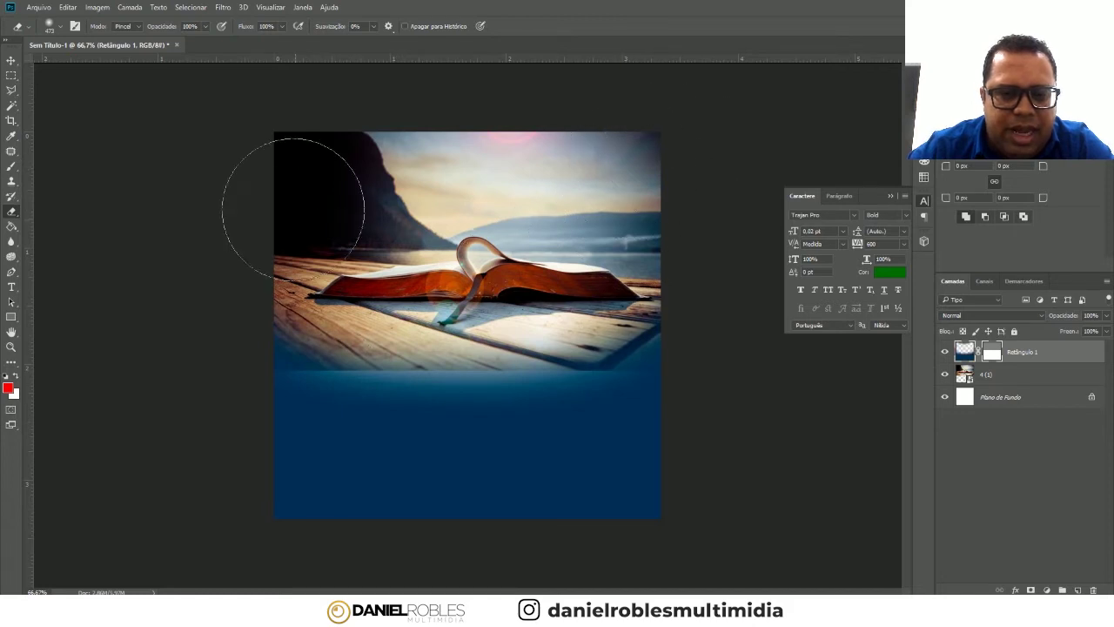
pyautogui.moveTo(609, 224)
pyautogui.mouseDown()
pyautogui.moveTo(564, 272)
pyautogui.moveTo(472, 261)
pyautogui.mouseUp()
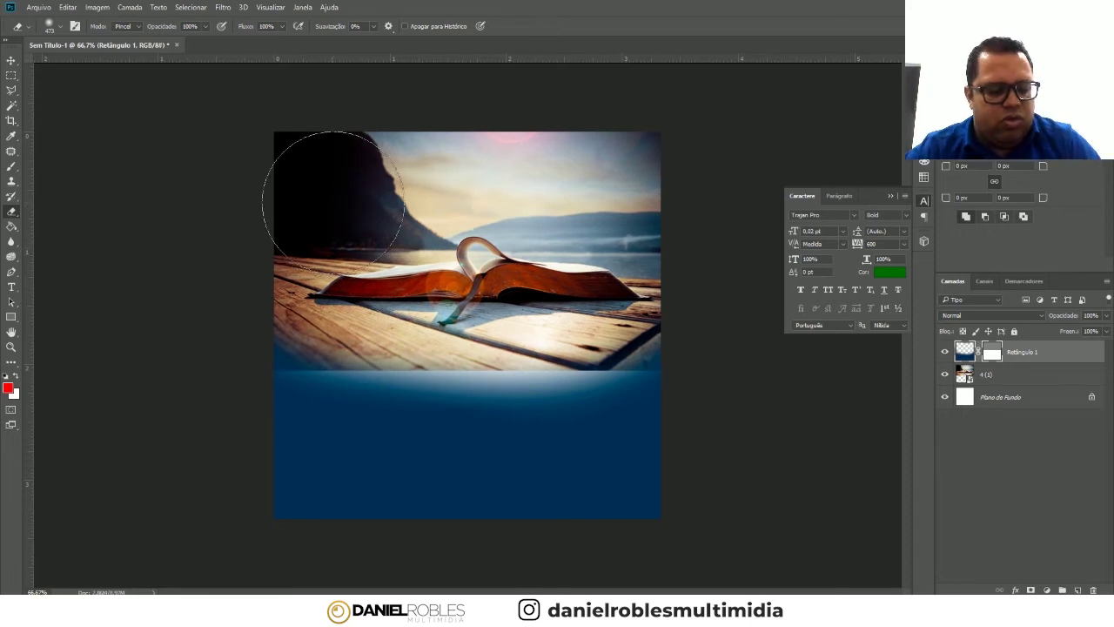
# - Undo both strokes and repaint one smoother fade across the navy top edge
pyautogui.hotkey('ctrl', 'alt', 'z')
pyautogui.hotkey('ctrl', 'alt', 'z')
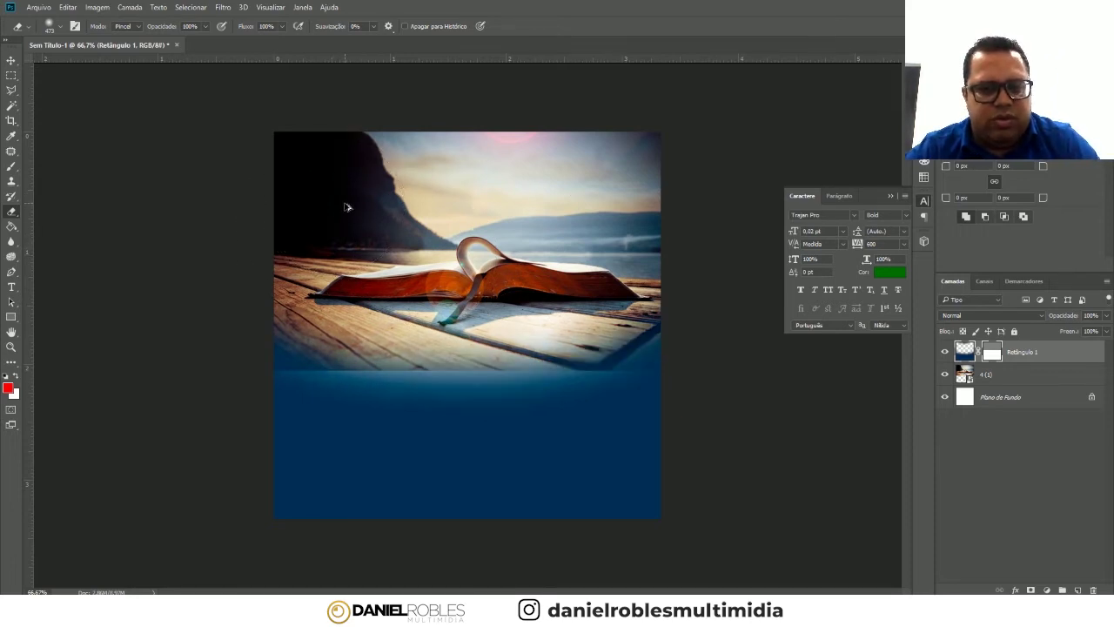
pyautogui.hotkey('ctrl', 'alt', 'z')
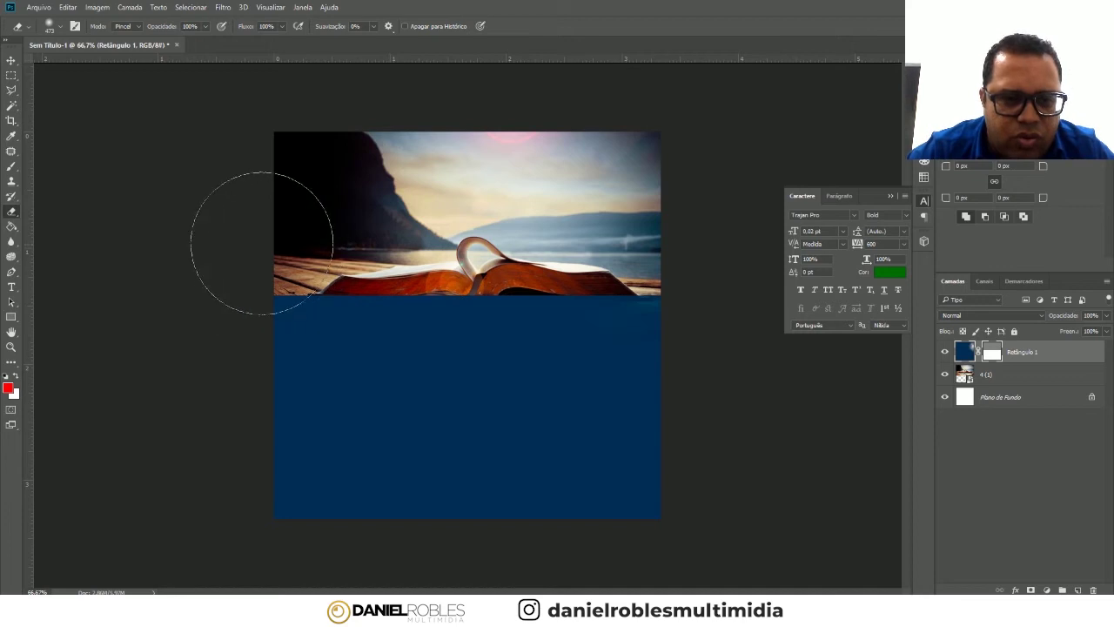
pyautogui.moveTo(264, 239)
pyautogui.mouseDown()
pyautogui.moveTo(571, 261)
pyautogui.moveTo(644, 291)
pyautogui.mouseUp()
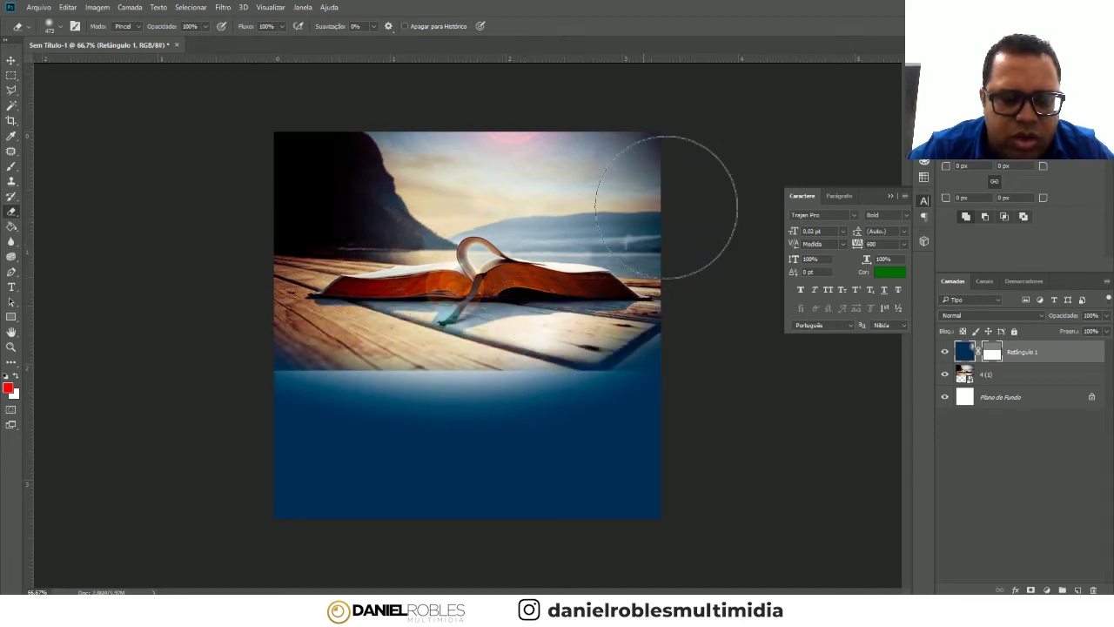
pyautogui.click(11, 62)
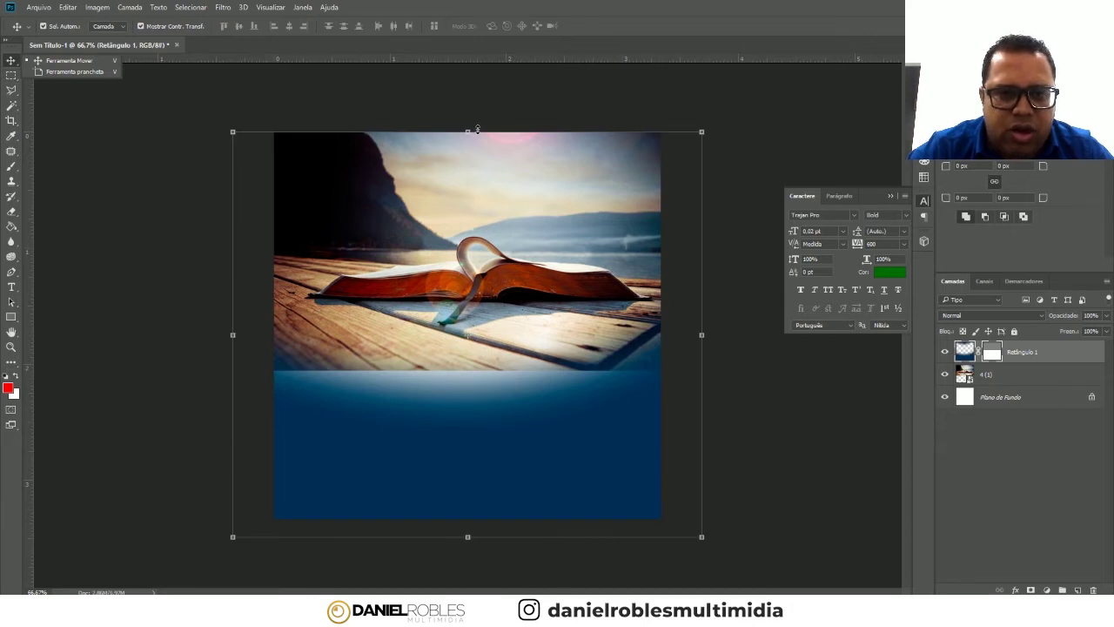
# - Stretch the navy block's top edge higher over the photo and fit the canvas in view
pyautogui.moveTo(467, 132); pyautogui.dragTo(468, 228)
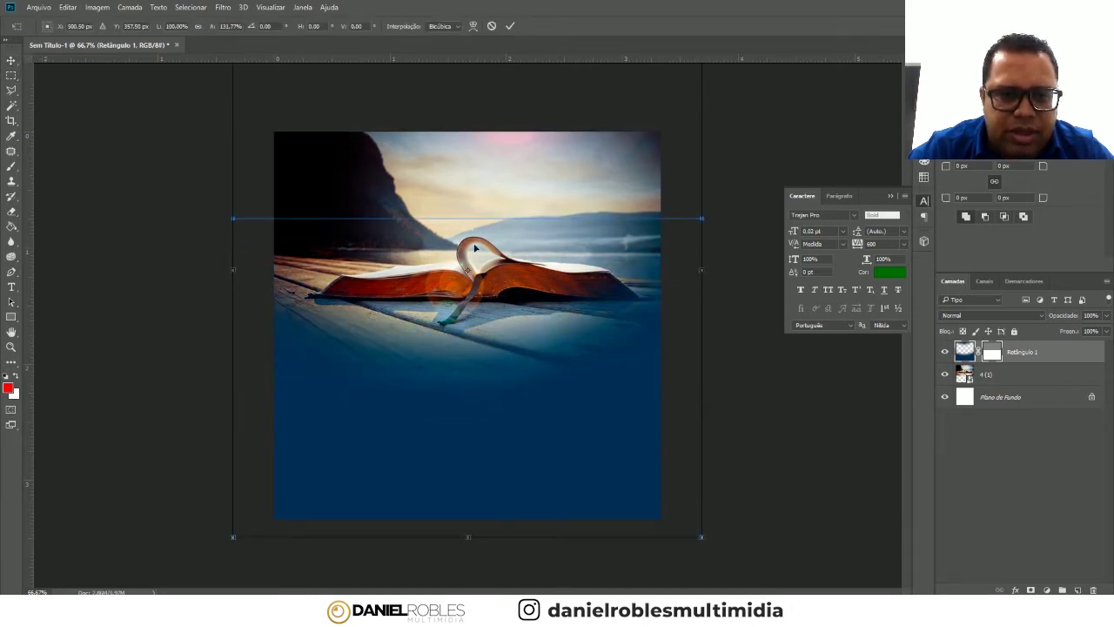
pyautogui.scroll(-3, 465, 261)
pyautogui.moveTo(469, 137); pyautogui.dragTo(467, 100)
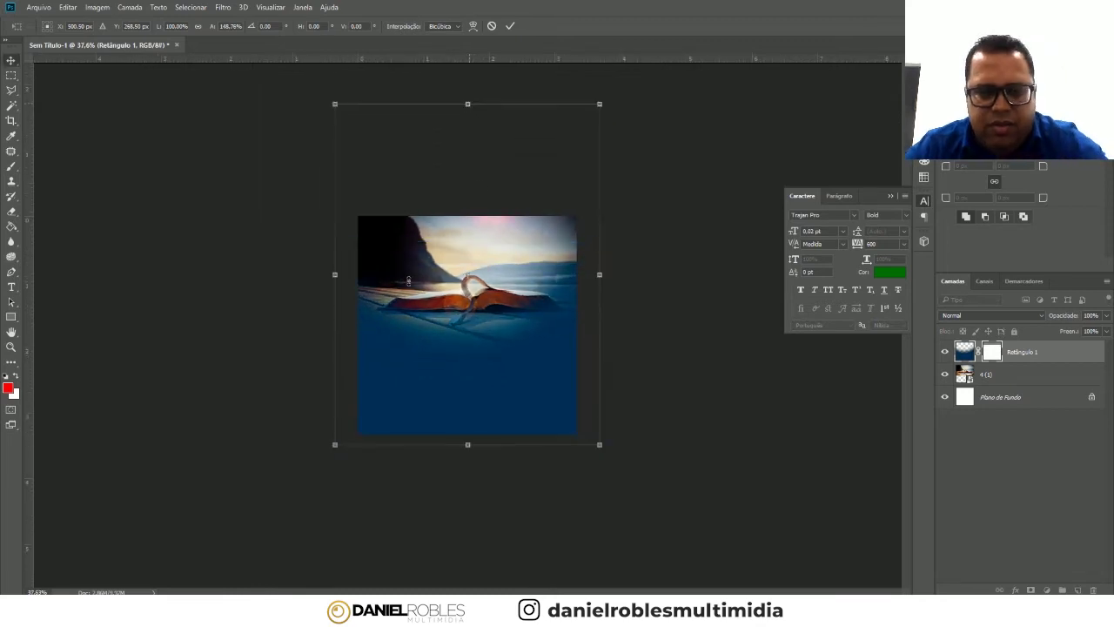
pyautogui.press('Return')
pyautogui.hotkey('ctrl', '0')
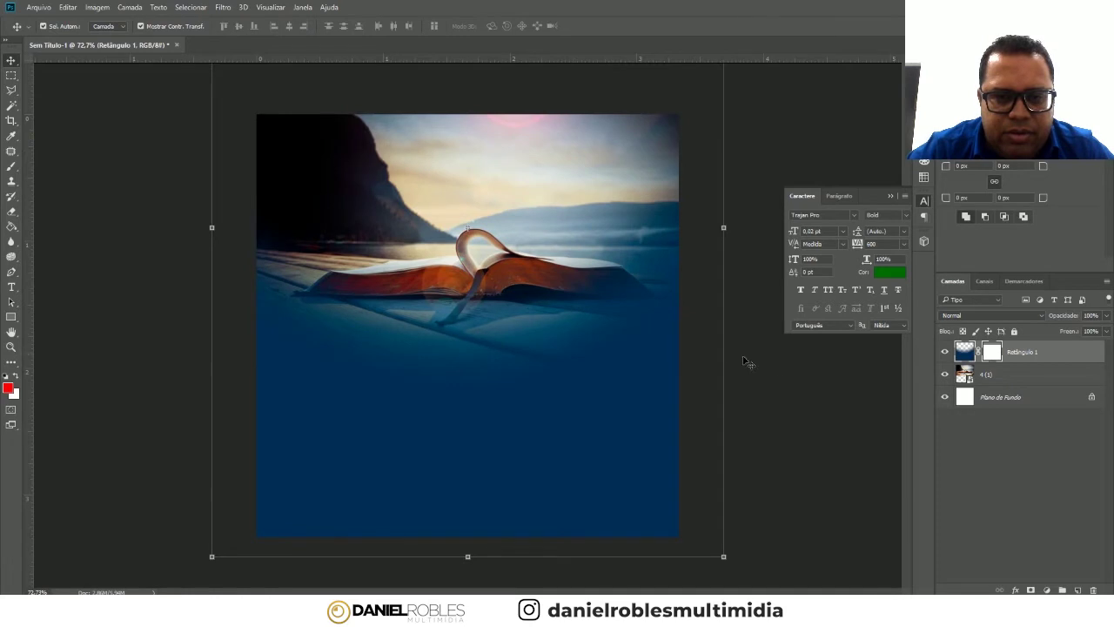
# - Move the photo and navy block up, then stretch the navy down to cover the white strip
pyautogui.click(834, 423)
pyautogui.moveTo(464, 189); pyautogui.dragTo(503, 159)
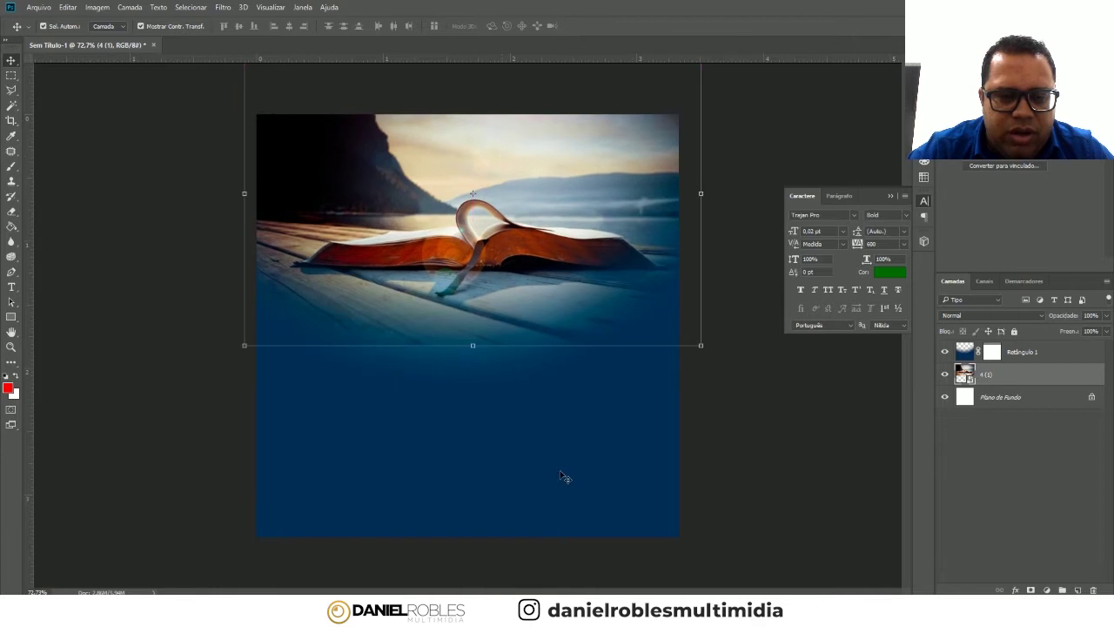
pyautogui.moveTo(571, 483); pyautogui.dragTo(569, 457)
pyautogui.hotkey('ctrl', 't')
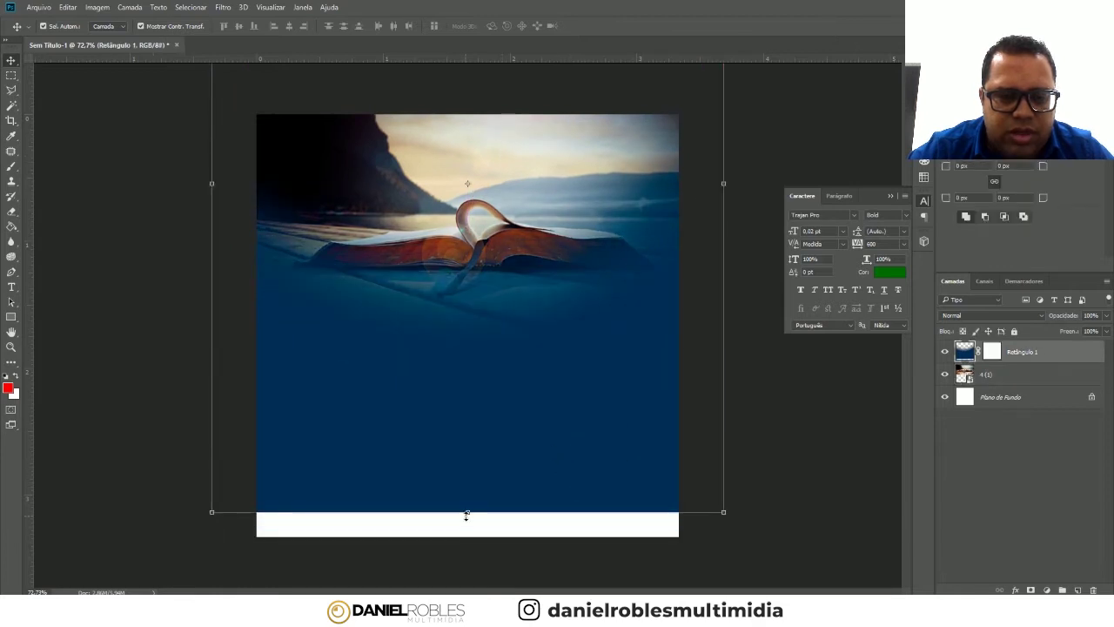
pyautogui.moveTo(468, 513); pyautogui.dragTo(467, 557)
pyautogui.moveTo(556, 454); pyautogui.dragTo(558, 445)
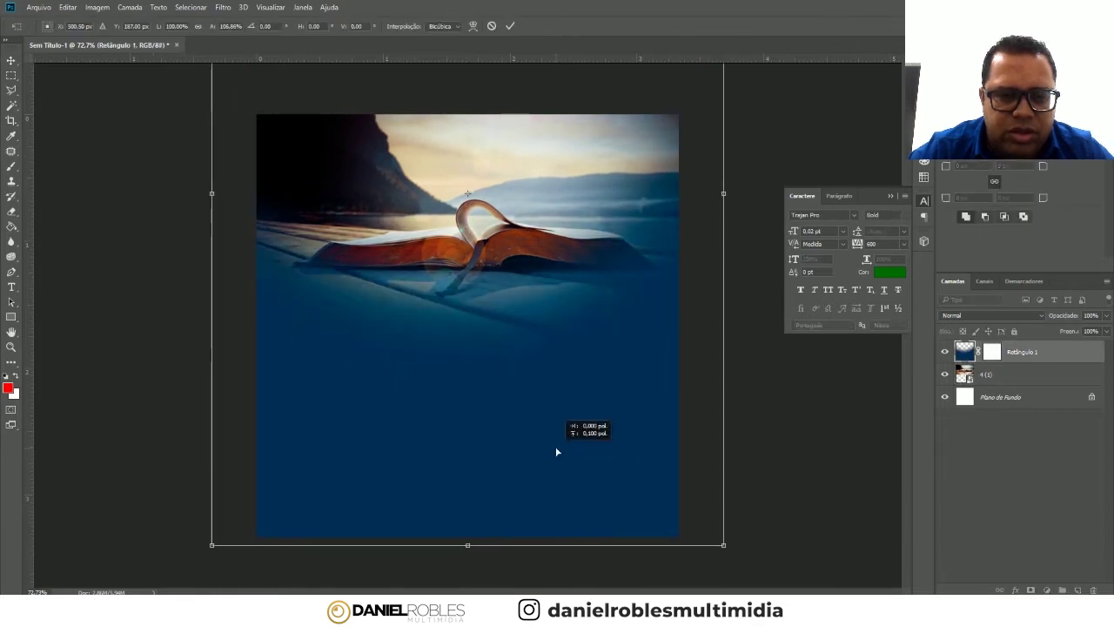
pyautogui.press('Return')
# - Reposition the book photo, nudging it down and left into place
pyautogui.moveTo(385, 151); pyautogui.dragTo(434, 144)
pyautogui.press('Down')
pyautogui.press('Down')
pyautogui.press('Down')
pyautogui.press('Left')
pyautogui.press('Left')
pyautogui.press('Left')
pyautogui.press('Left')
pyautogui.press('Left')
pyautogui.press('Left')
pyautogui.press('Left')
pyautogui.press('Left')
pyautogui.click(103, 212)
pyautogui.press('t')
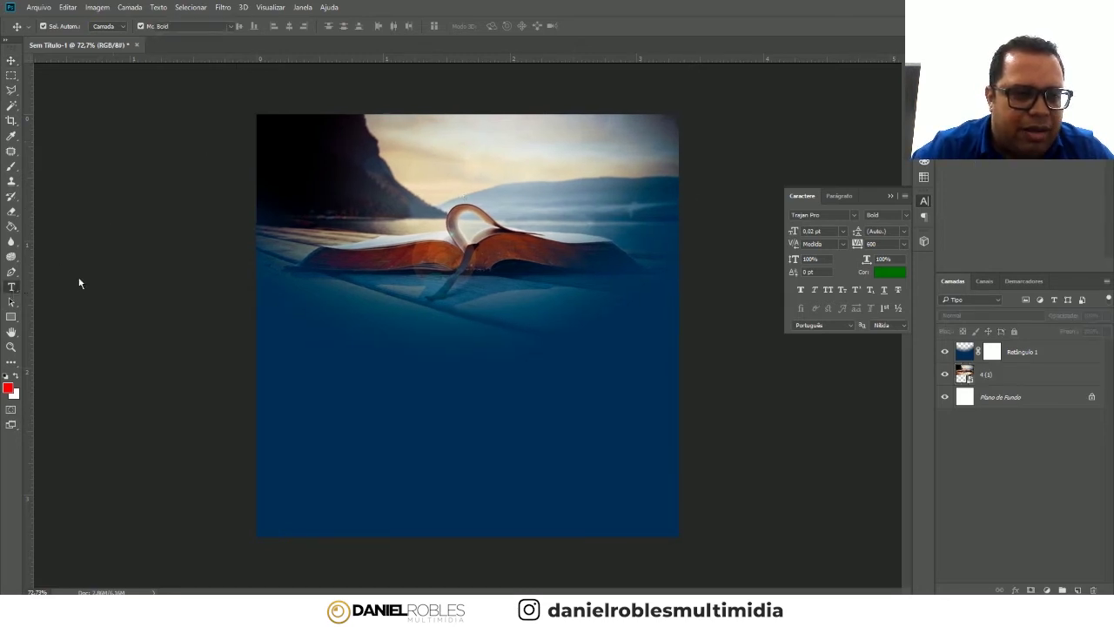
# - Add a CULTO text layer over the book and set it to 30 pt
pyautogui.click(394, 223)
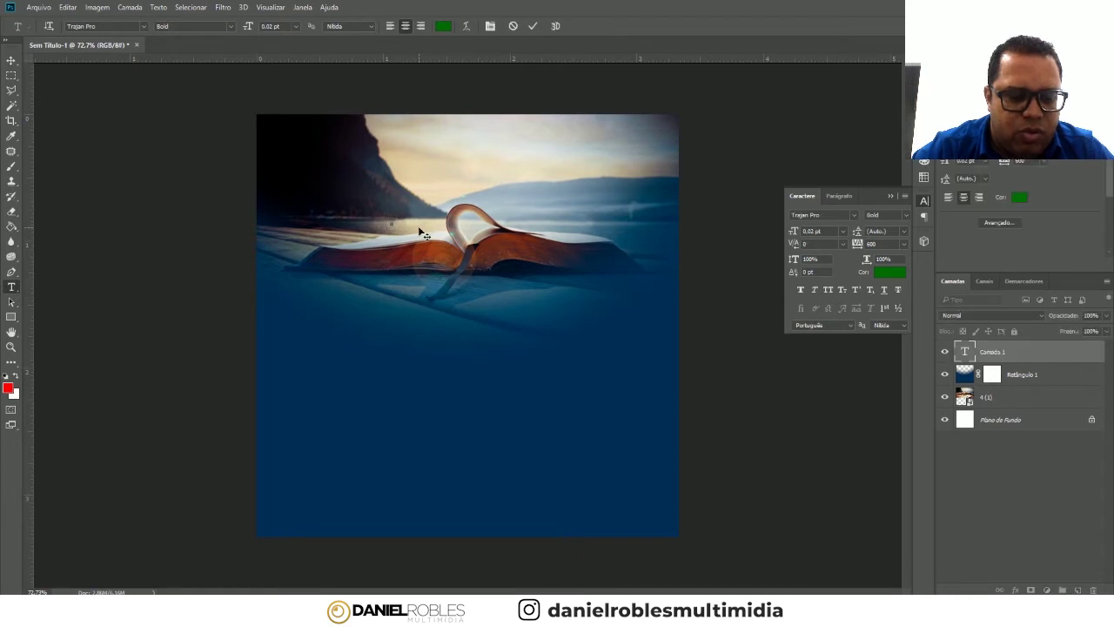
pyautogui.press('capslock')
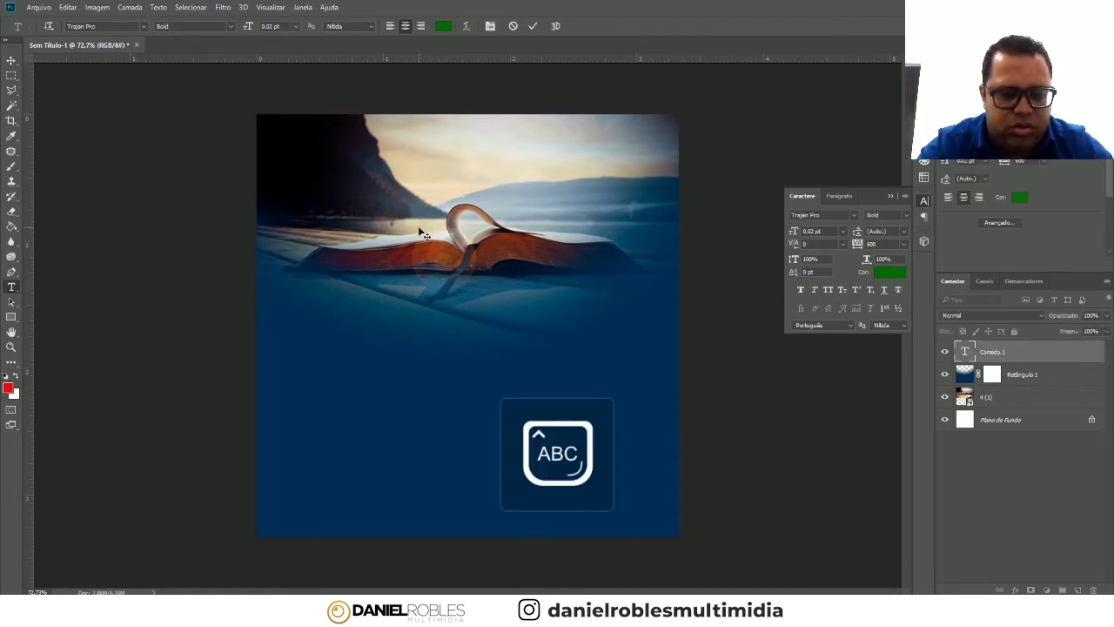
pyautogui.click(11, 62)
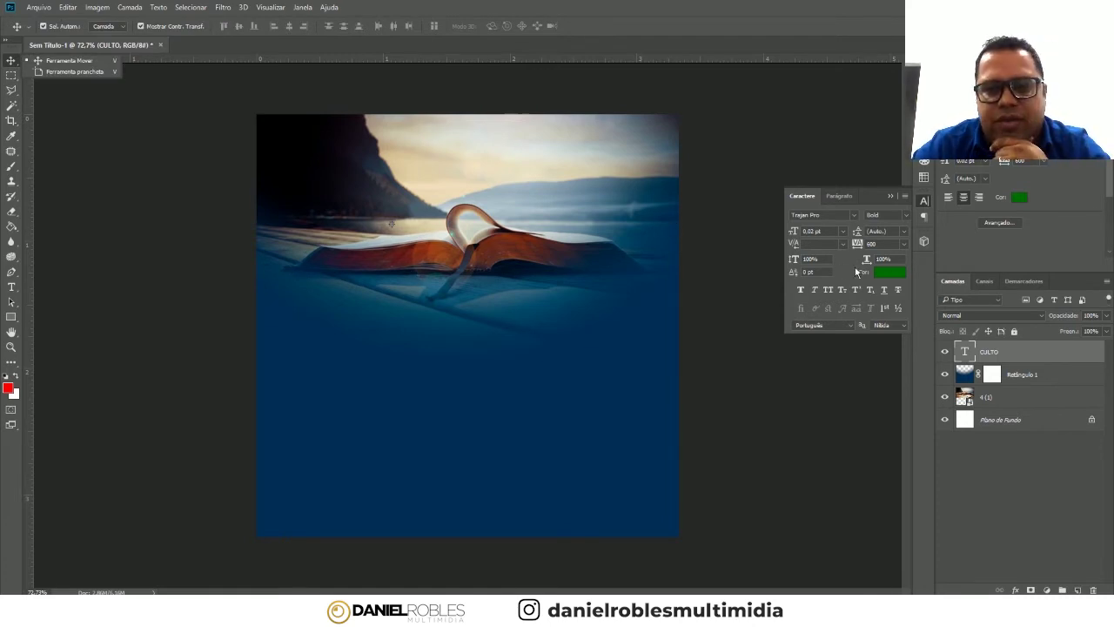
pyautogui.click(844, 232)
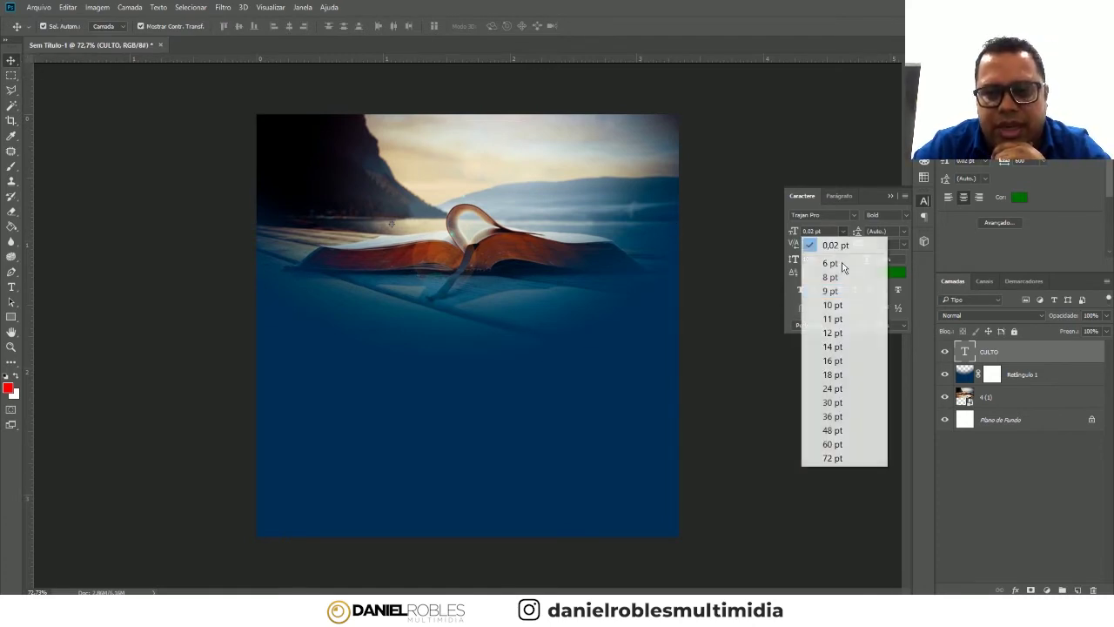
pyautogui.click(846, 402)
# - Centre CULTO over the book and reset its tracking to 0
pyautogui.moveTo(461, 209); pyautogui.dragTo(531, 242)
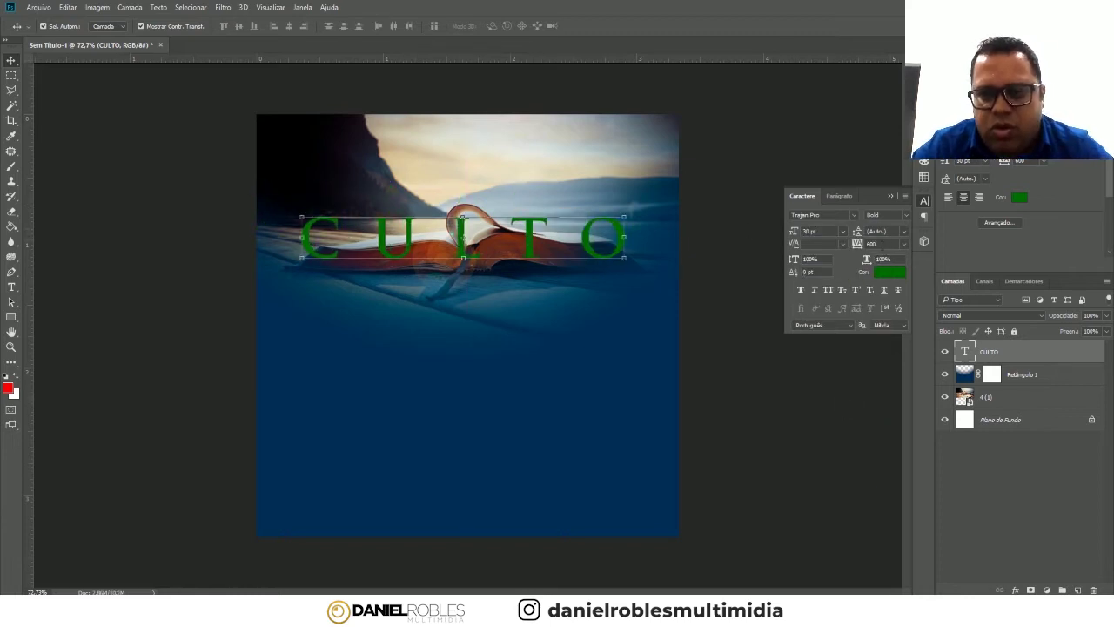
pyautogui.scroll(1, 869, 245)
pyautogui.scroll(1, 862, 244)
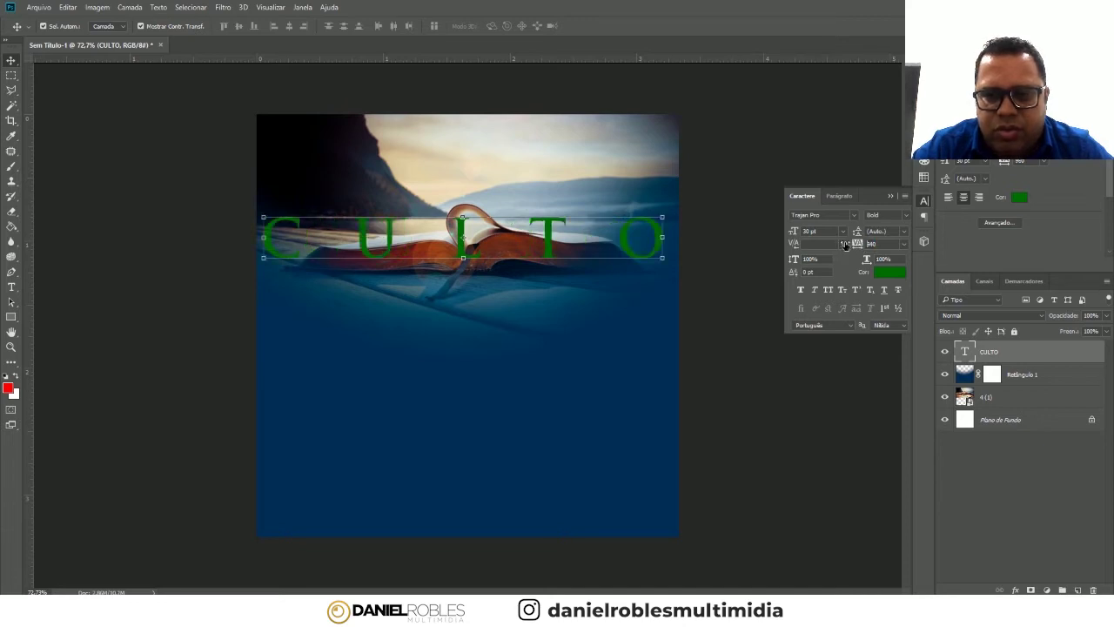
pyautogui.scroll(-2, 874, 244)
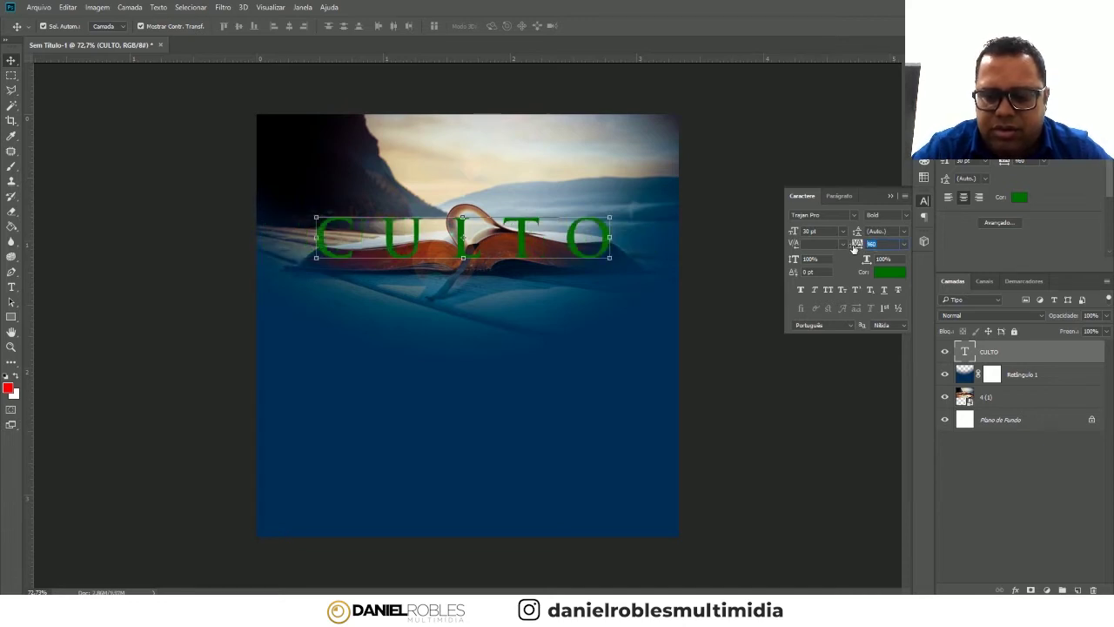
pyautogui.press('Num_Lock')
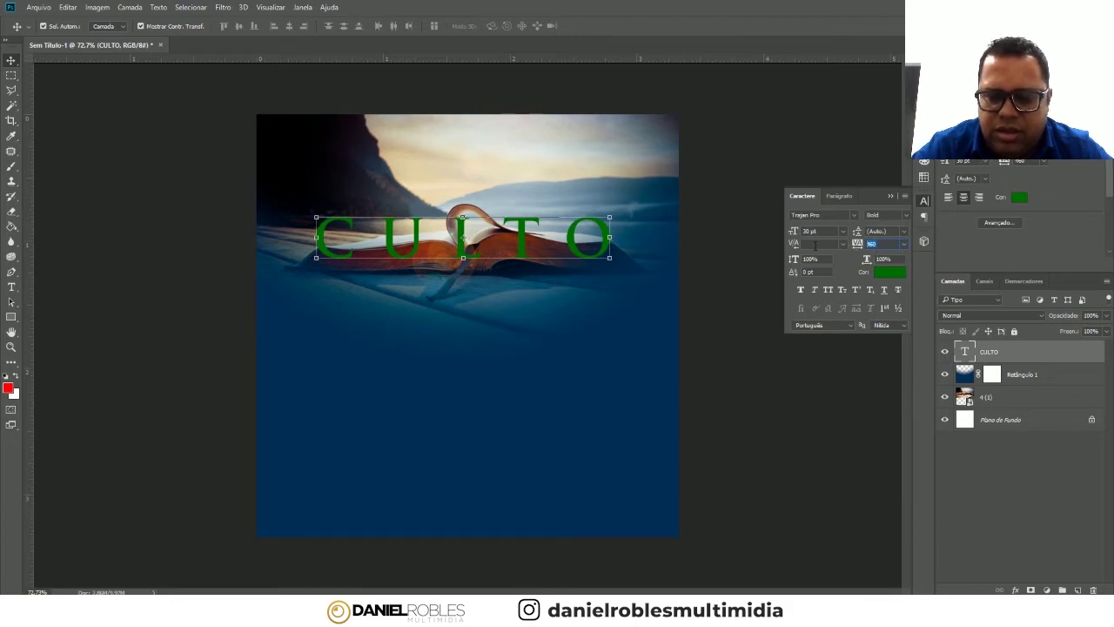
pyautogui.write('0')
pyautogui.press('Return')
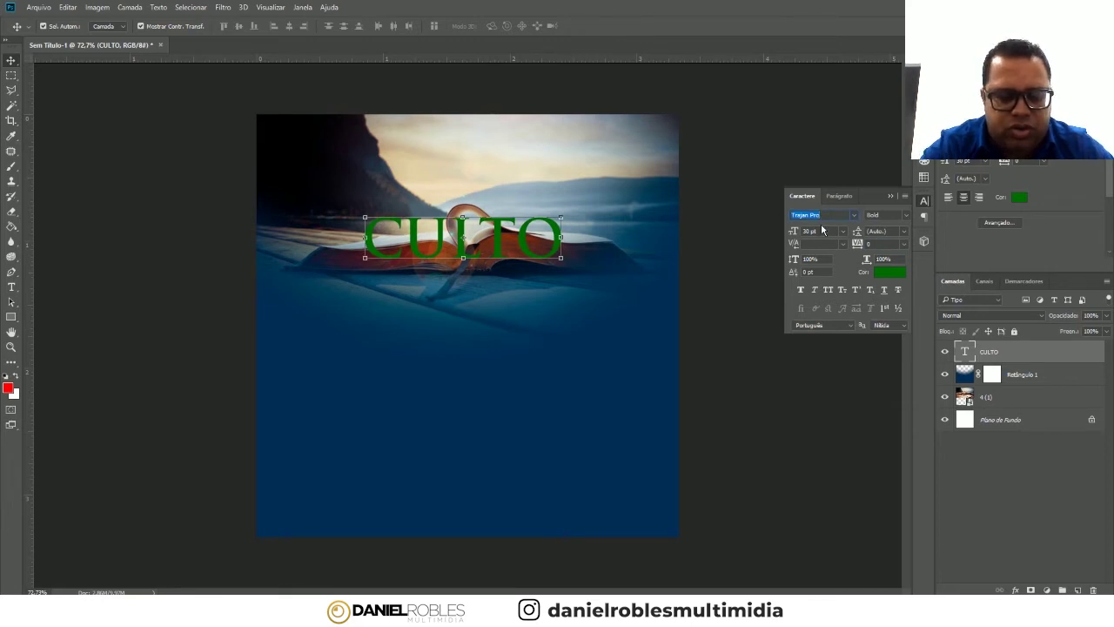
# - Set CULTO in Gotham Black, scale it to about 81%, and Alt-drag a copy below
pyautogui.write('GOTHAM')
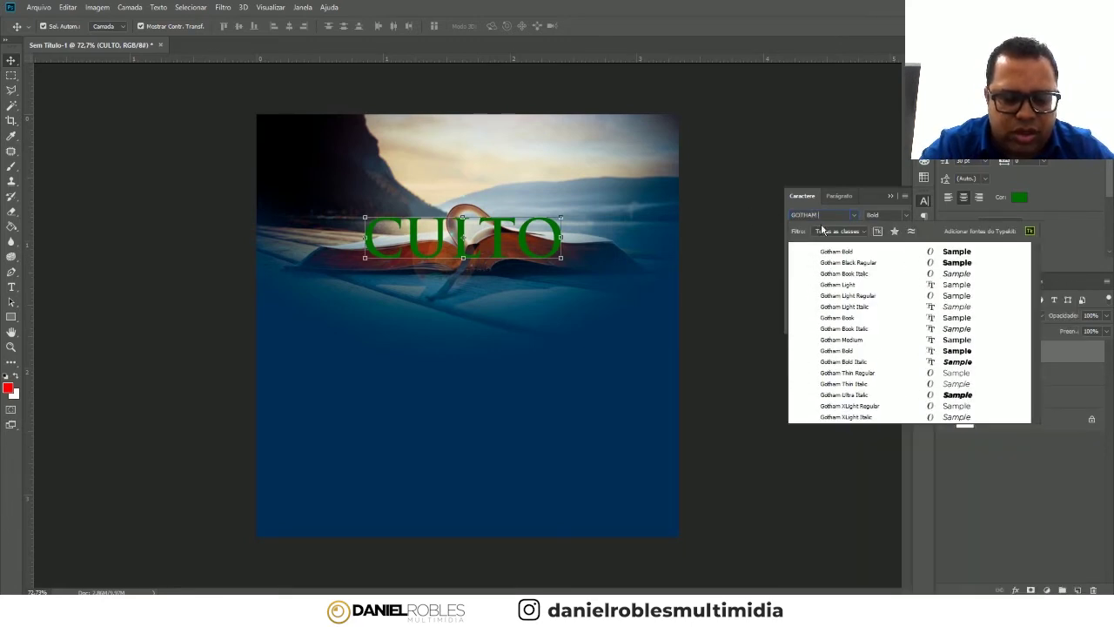
pyautogui.write(' BLA')
pyautogui.press('Return')
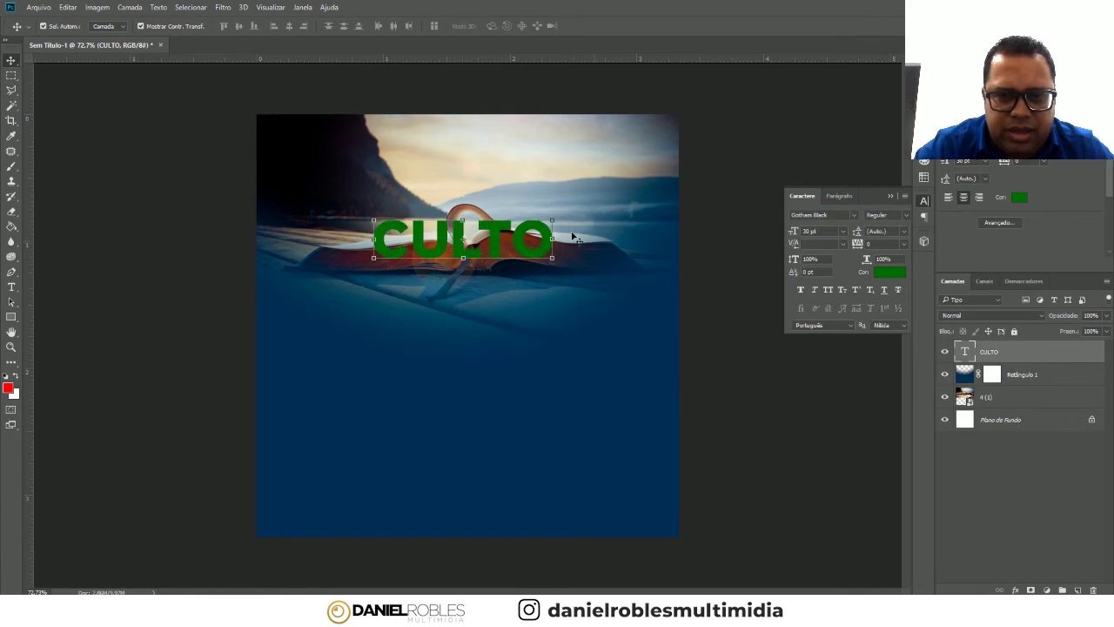
pyautogui.moveTo(549, 222)
pyautogui.mouseDown()
pyautogui.moveTo(519, 225)
pyautogui.moveTo(463, 262)
pyautogui.mouseUp()
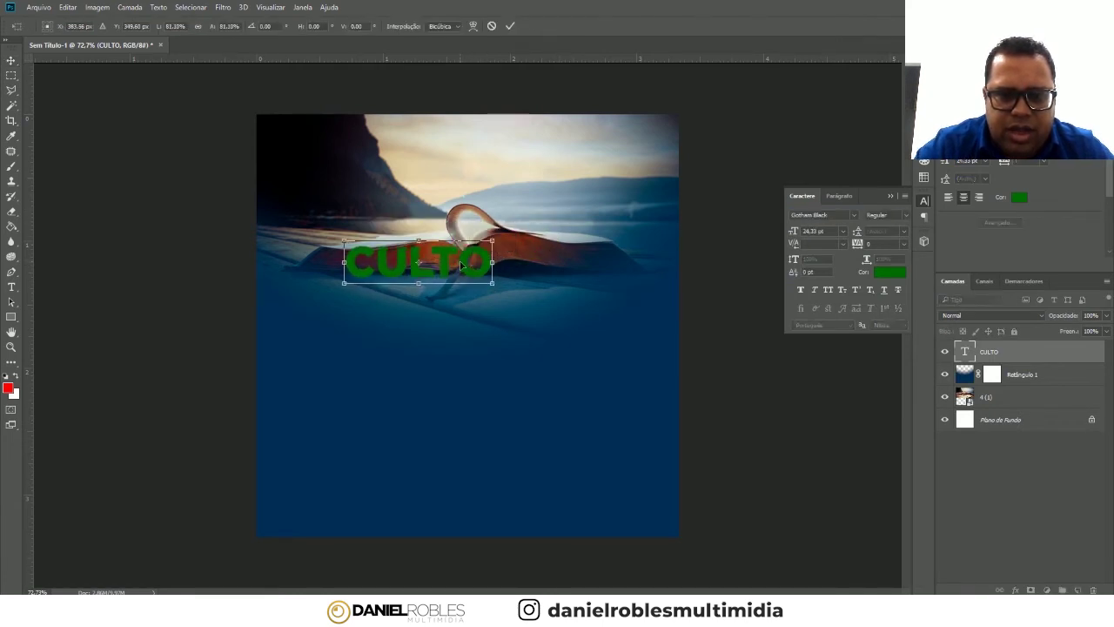
pyautogui.press('Return')
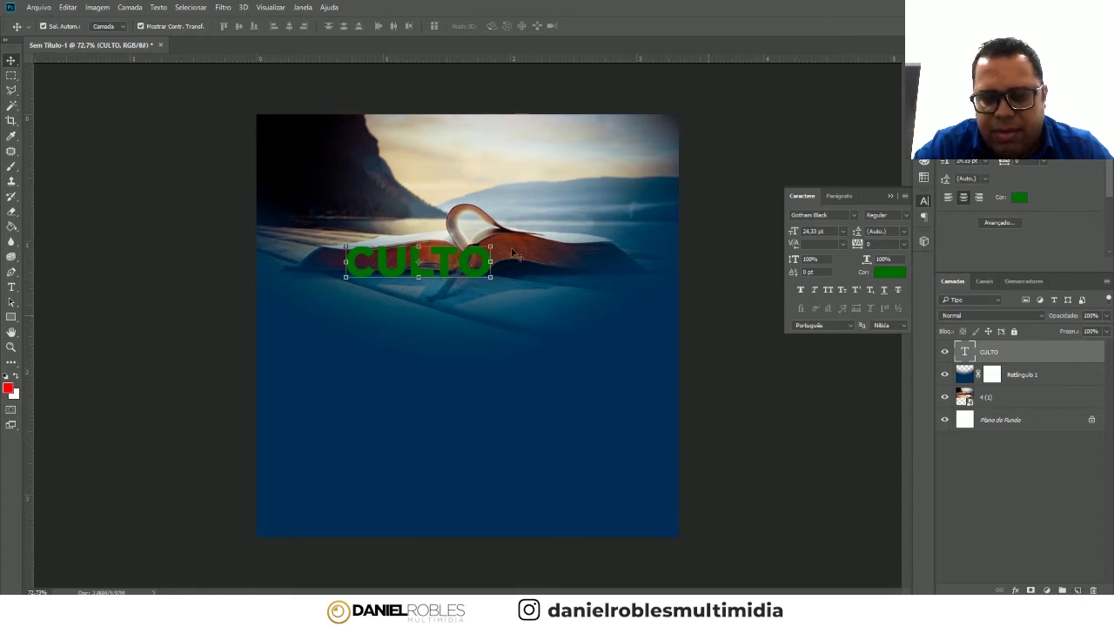
pyautogui.moveTo(417, 225)
pyautogui.mouseDown()
pyautogui.moveTo(454, 254)
pyautogui.moveTo(450, 298)
pyautogui.mouseUp()
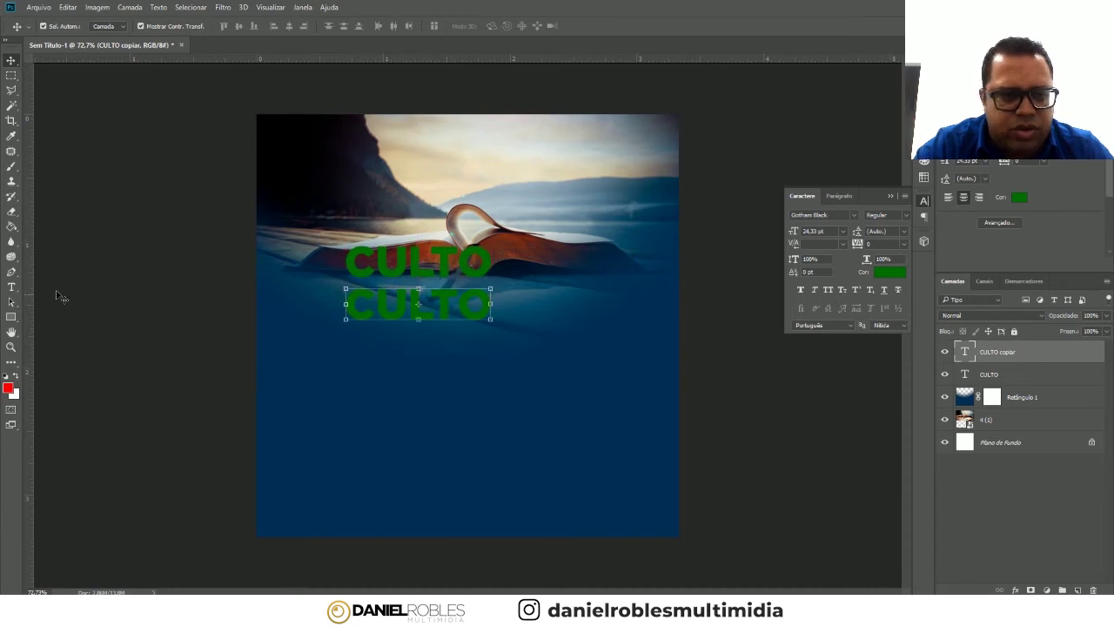
# - Change the copied CULTO line's text to PALAVRA
pyautogui.click(17, 287)
pyautogui.click(371, 303)
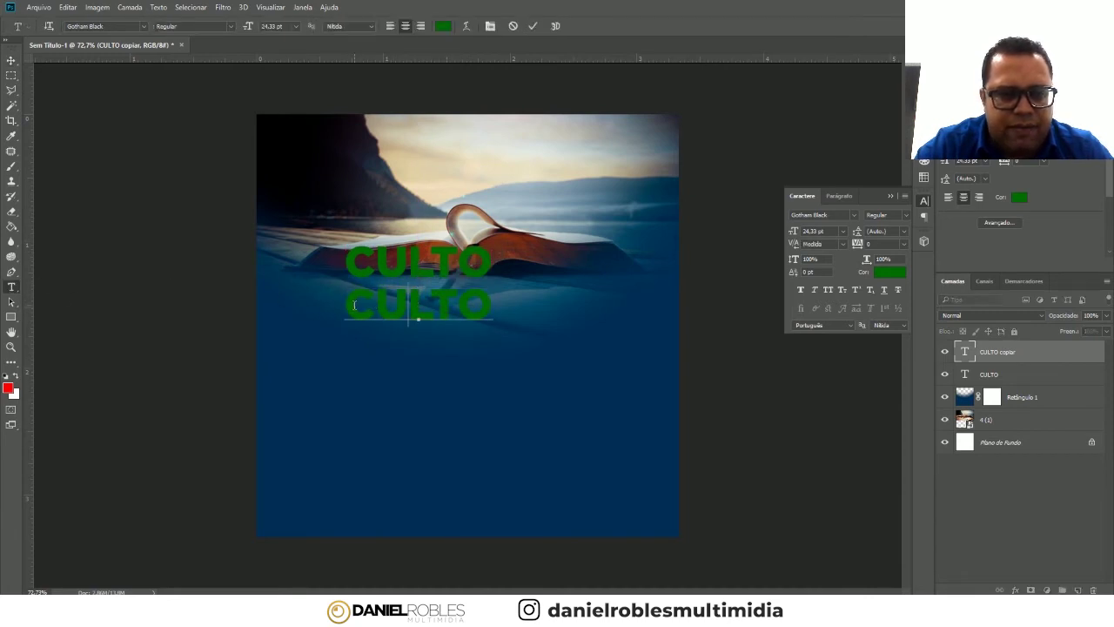
pyautogui.moveTo(345, 303); pyautogui.dragTo(501, 303)
pyautogui.write('PALAVRA')
pyautogui.click(10, 58)
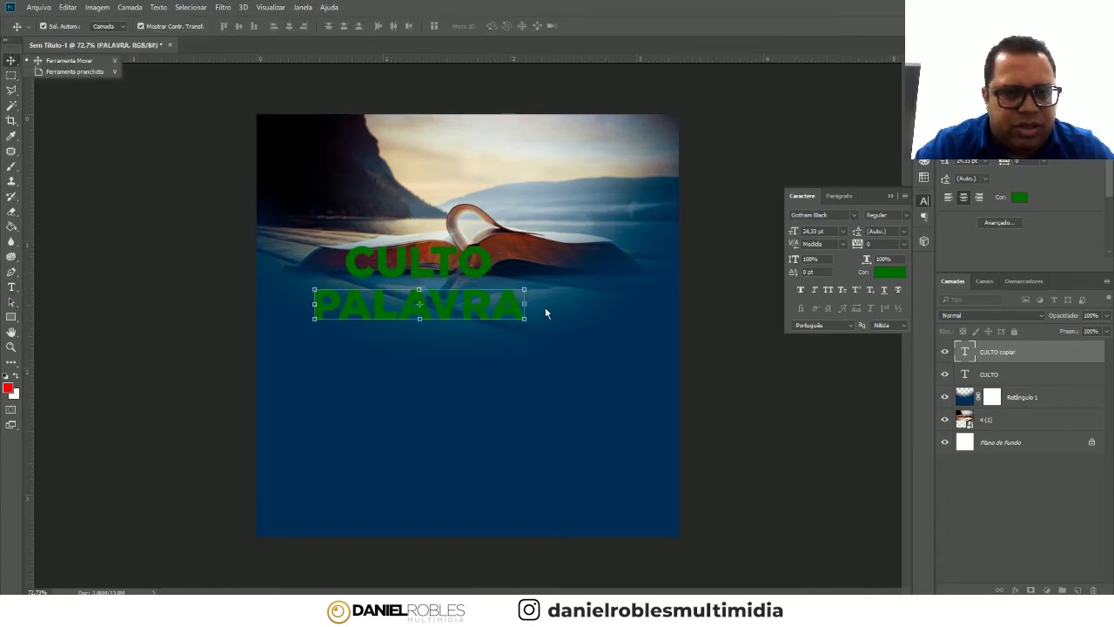
# - Enlarge PALAVRA to about 148% and centre it horizontally on the canvas
pyautogui.hotkey('ctrl', 't')
pyautogui.moveTo(527, 327); pyautogui.dragTo(628, 347)
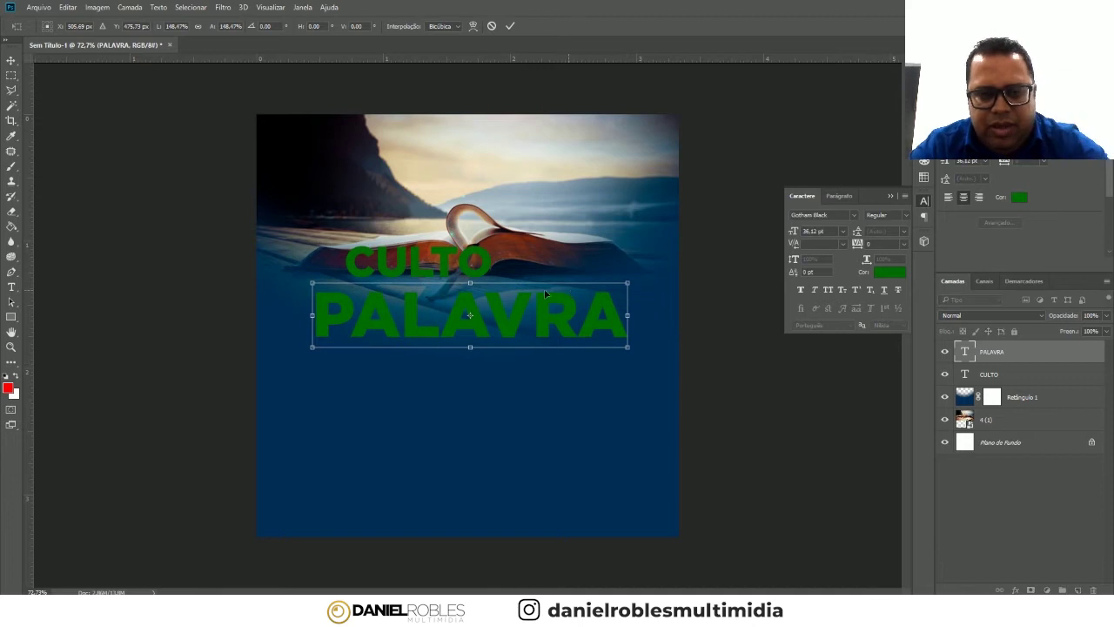
pyautogui.press('Return')
pyautogui.moveTo(497, 310); pyautogui.dragTo(491, 310)
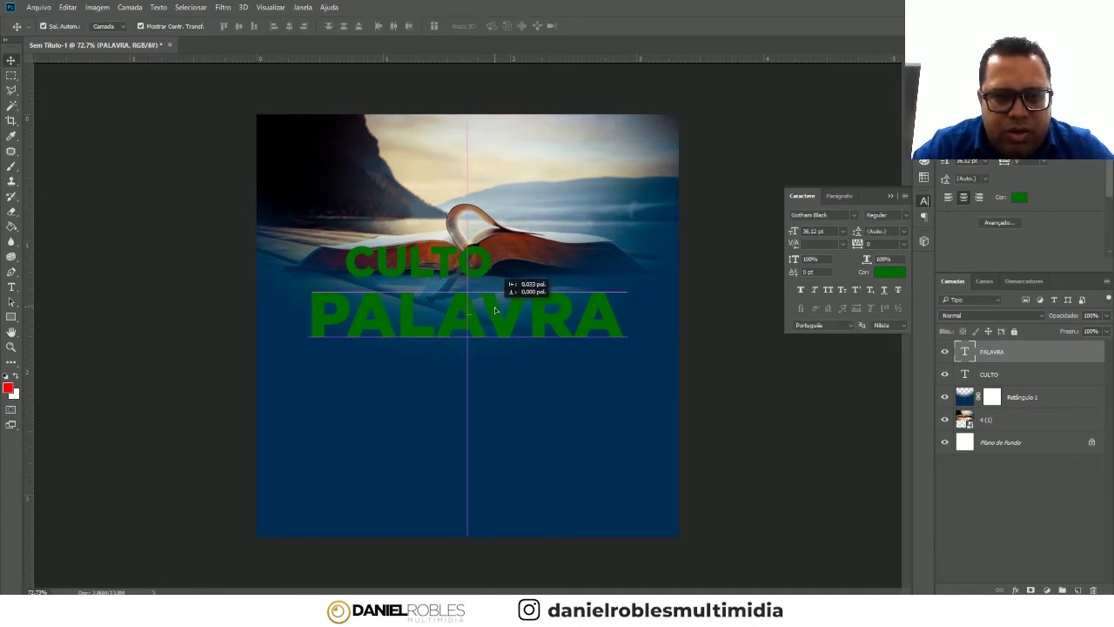
pyautogui.click(494, 259)
pyautogui.click(489, 326)
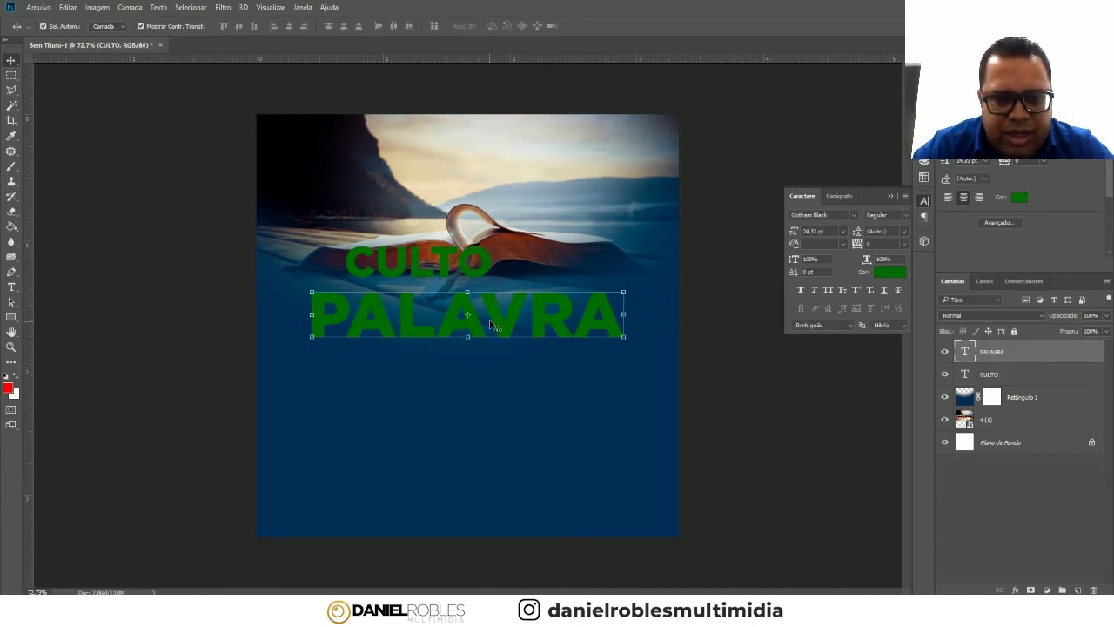
# - Colour the PALAVRA text white (#ffffff)
pyautogui.click(886, 277)
pyautogui.click(737, 255)
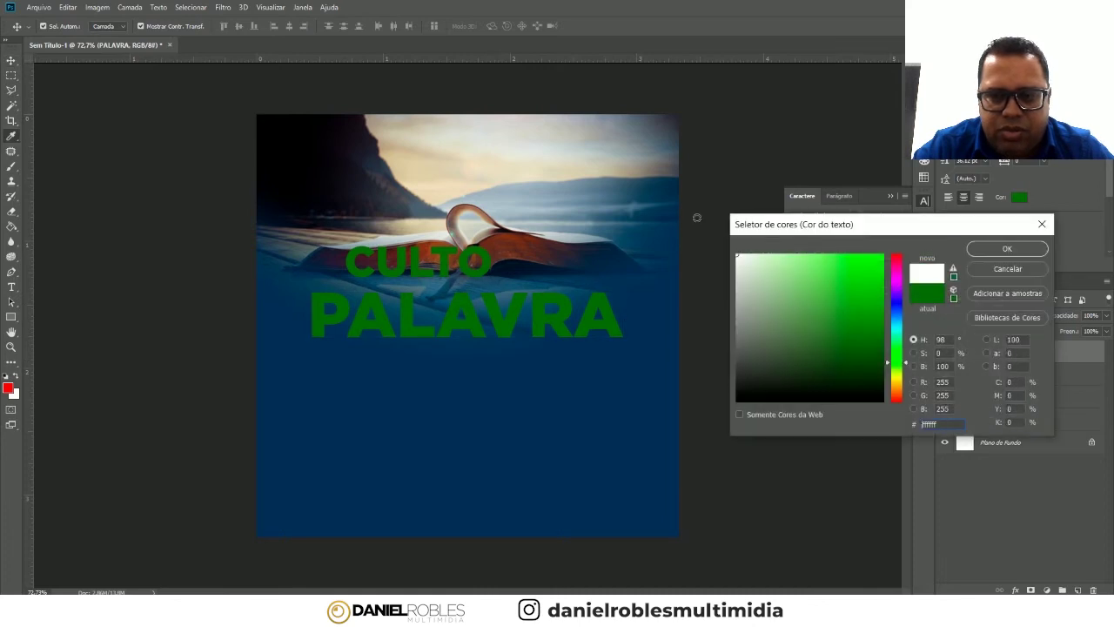
pyautogui.click(1006, 249)
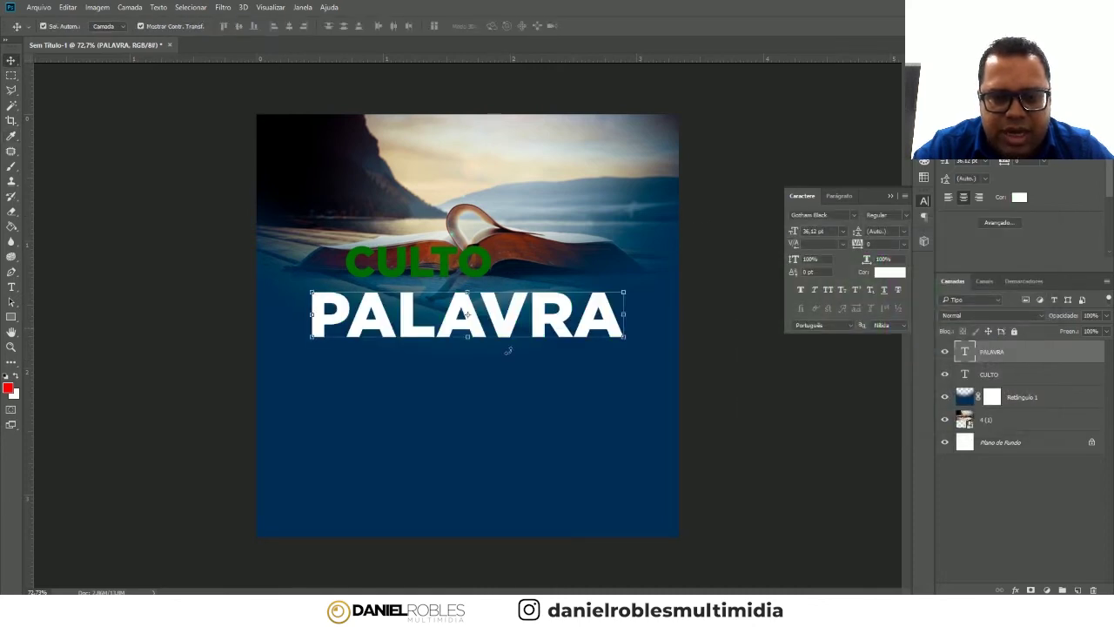
pyautogui.click(762, 396)
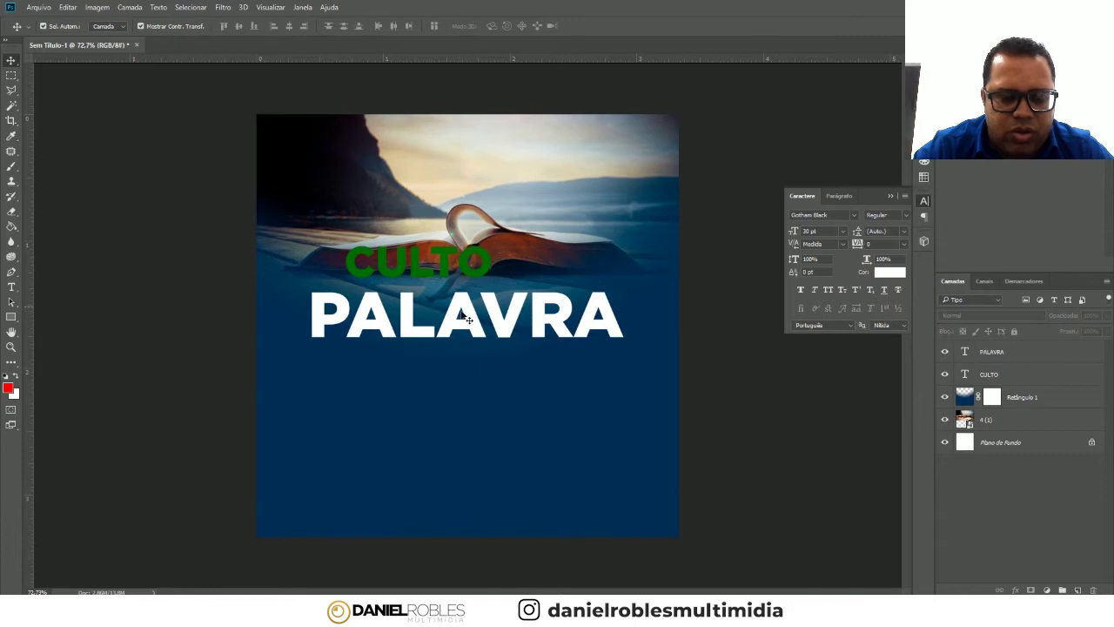
pyautogui.moveTo(477, 264); pyautogui.dragTo(442, 271)
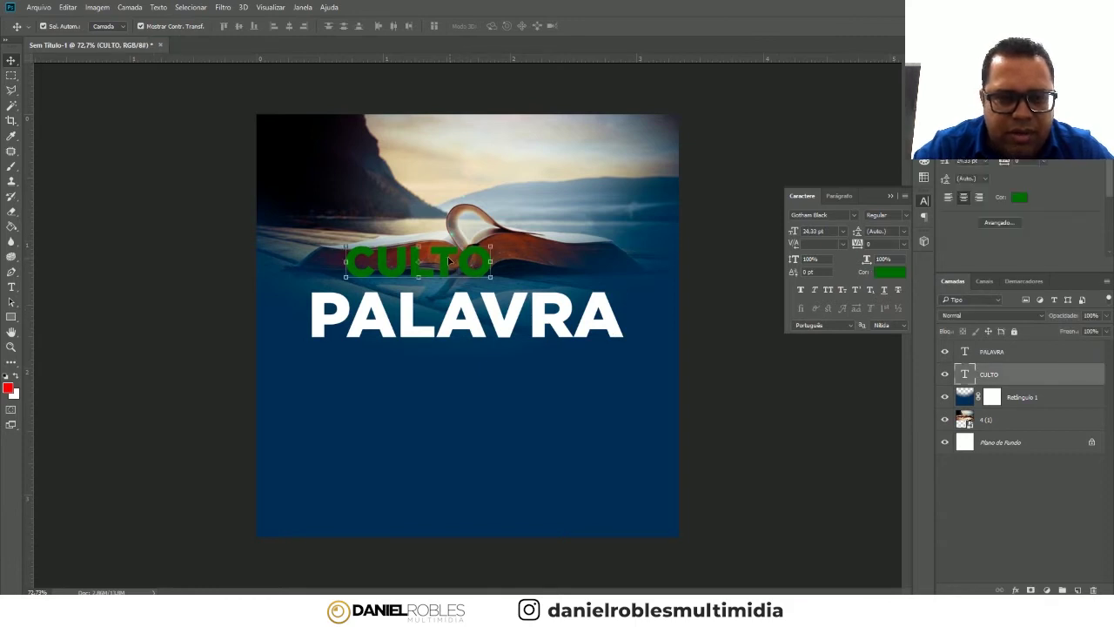
# - Extend the upper green line to read CULTO DA and shift it right
pyautogui.press('t')
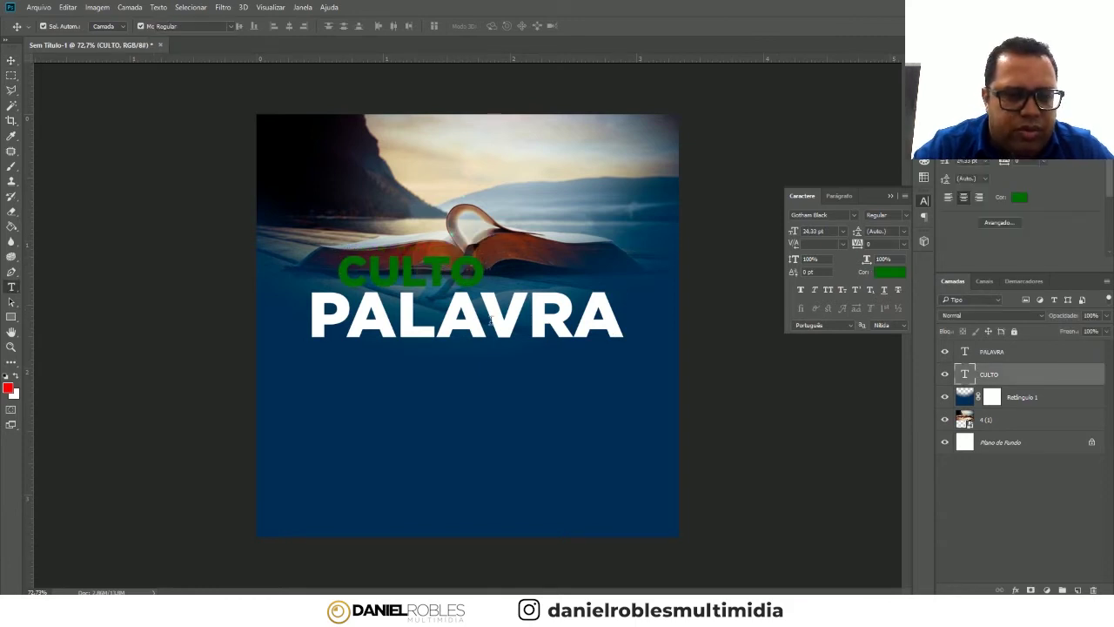
pyautogui.click(477, 261)
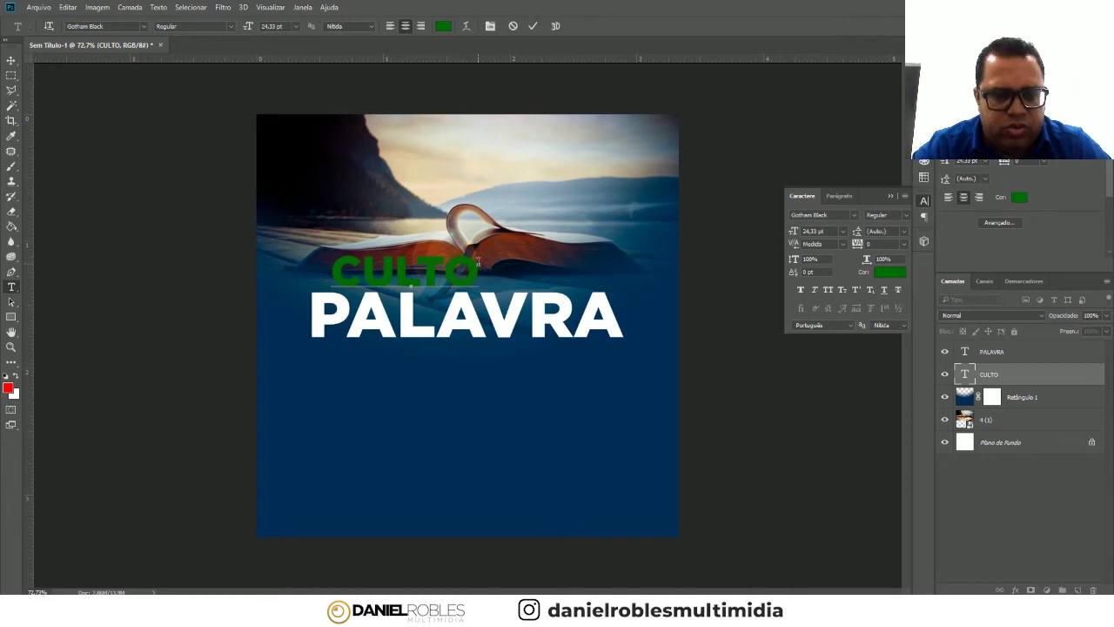
pyautogui.write('DA')
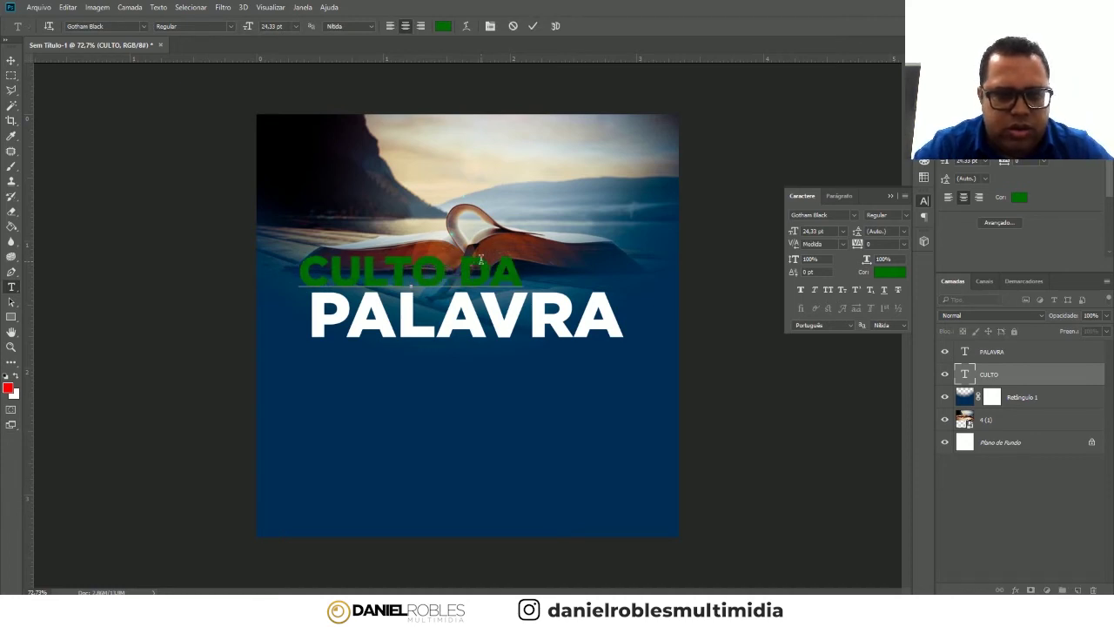
pyautogui.click(11, 60)
pyautogui.moveTo(409, 271); pyautogui.dragTo(438, 271)
# - Make CULTO DA white, shrink it to about 80%, and nudge it right
pyautogui.click(881, 275)
pyautogui.click(737, 255)
pyautogui.press('Return')
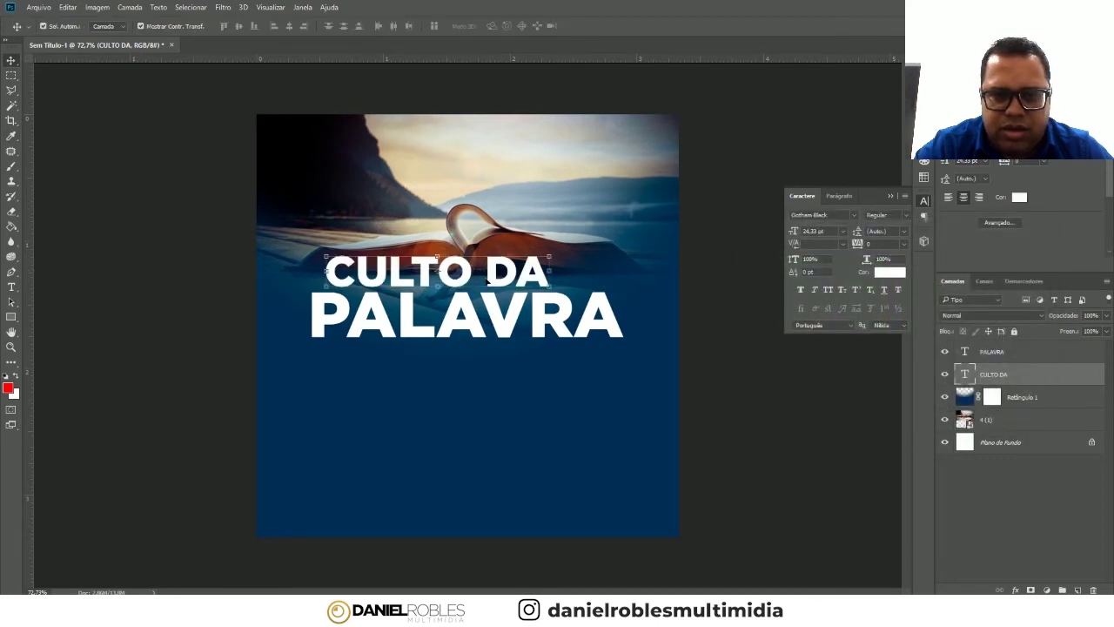
pyautogui.moveTo(550, 253); pyautogui.dragTo(505, 259)
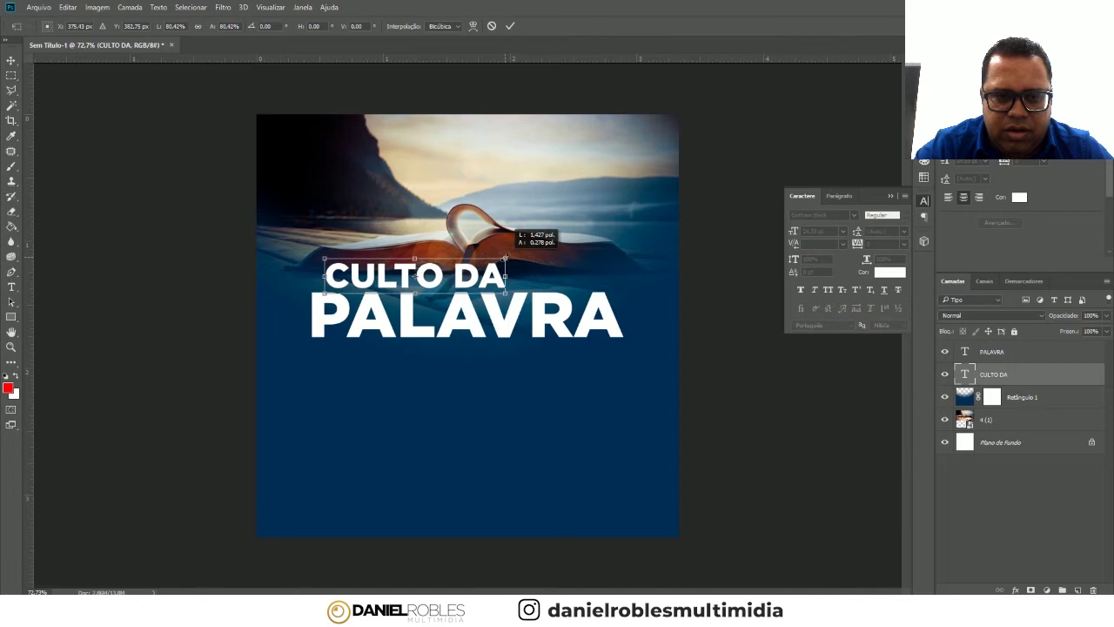
pyautogui.press('Return')
pyautogui.moveTo(418, 275); pyautogui.dragTo(431, 276)
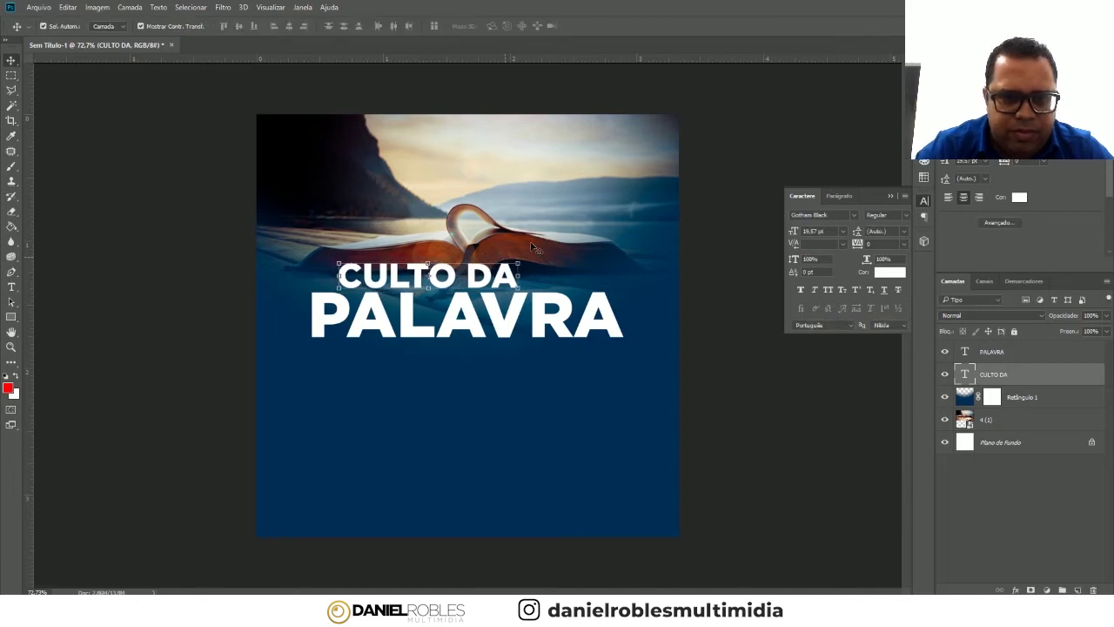
# - Move both headline lines up together and reposition the book photo
pyautogui.keyDown('shift'); pyautogui.click(564, 306); pyautogui.keyUp('shift')
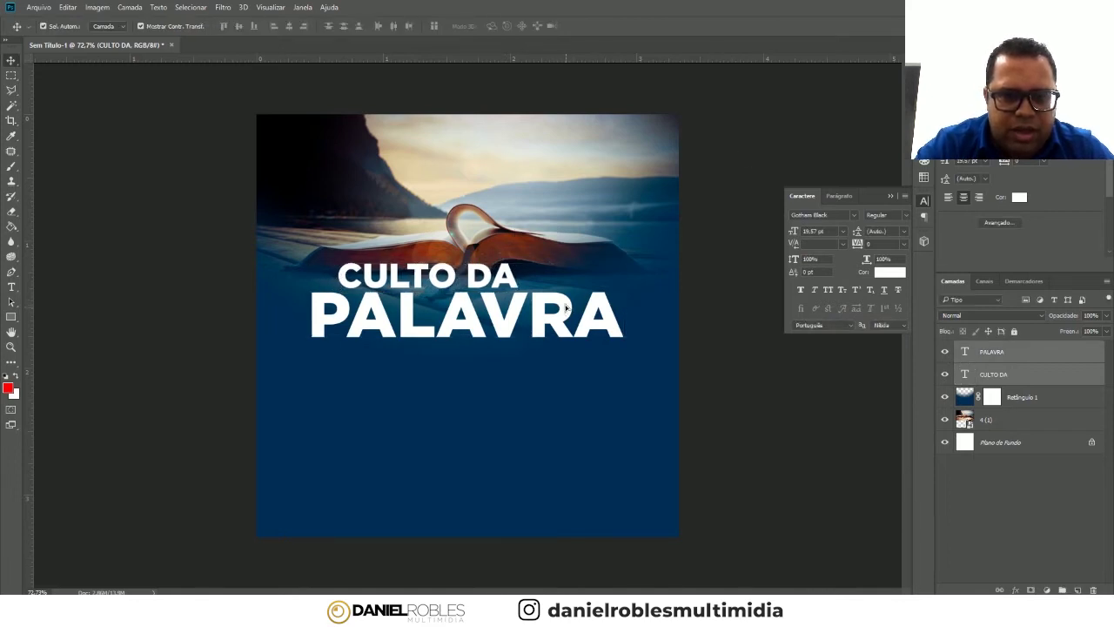
pyautogui.moveTo(564, 306); pyautogui.dragTo(558, 280)
pyautogui.click(435, 187)
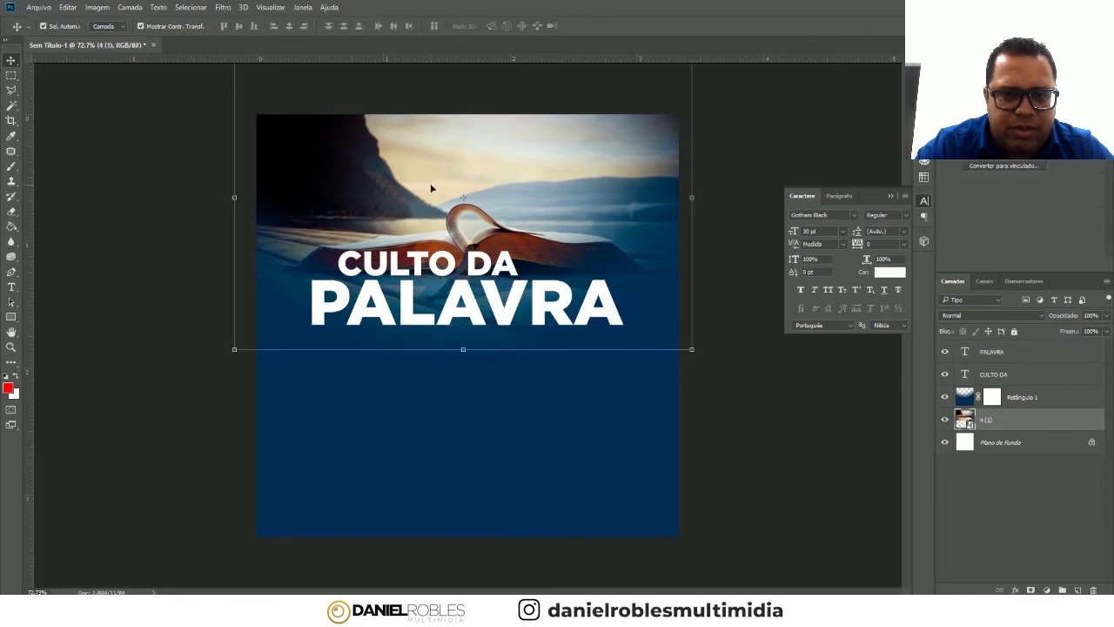
pyautogui.moveTo(430, 183)
pyautogui.mouseDown()
pyautogui.moveTo(432, 170)
pyautogui.moveTo(432, 191)
pyautogui.mouseUp()
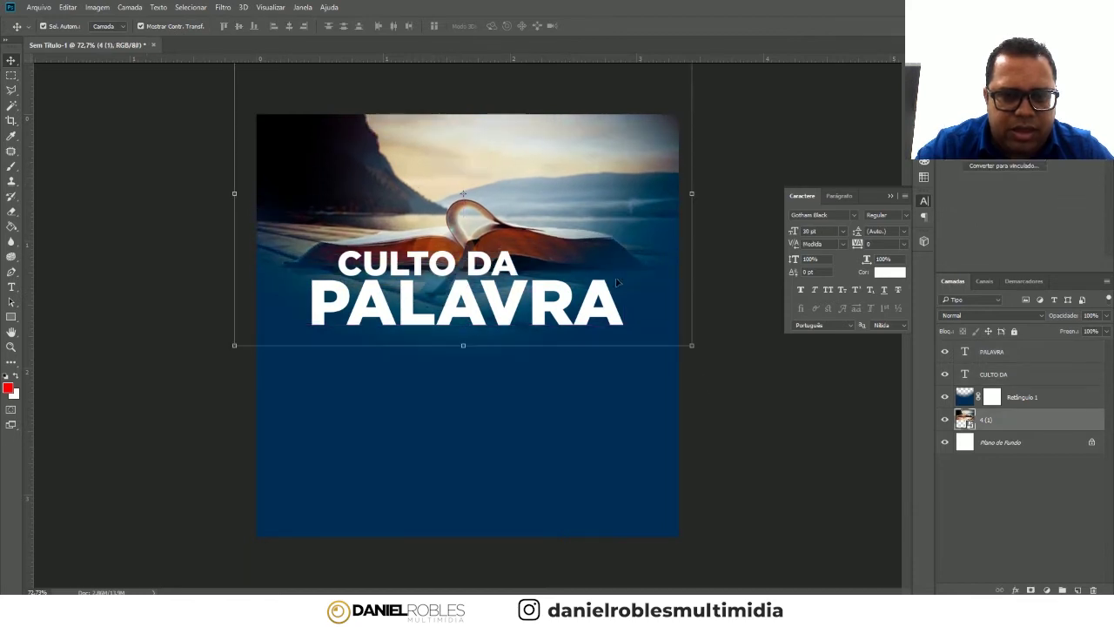
pyautogui.click(491, 264)
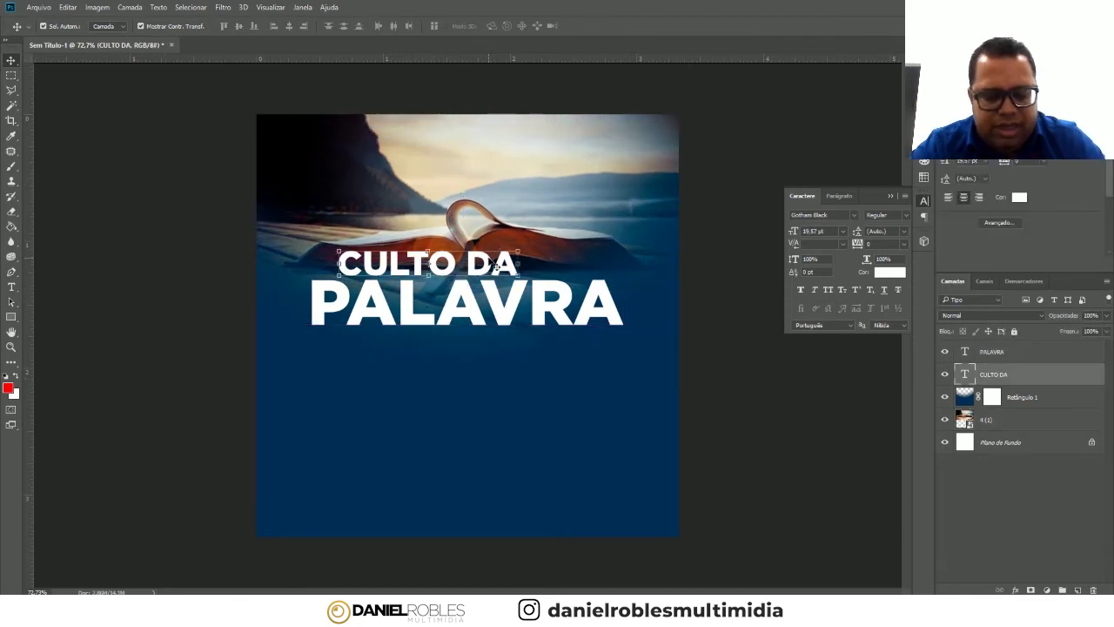
# - Duplicate CULTO DA and place the copy near the top of the flyer
pyautogui.hotkey('ctrl', 'j')
pyautogui.moveTo(493, 265)
pyautogui.mouseDown()
pyautogui.moveTo(503, 135)
pyautogui.moveTo(516, 137)
pyautogui.mouseUp()
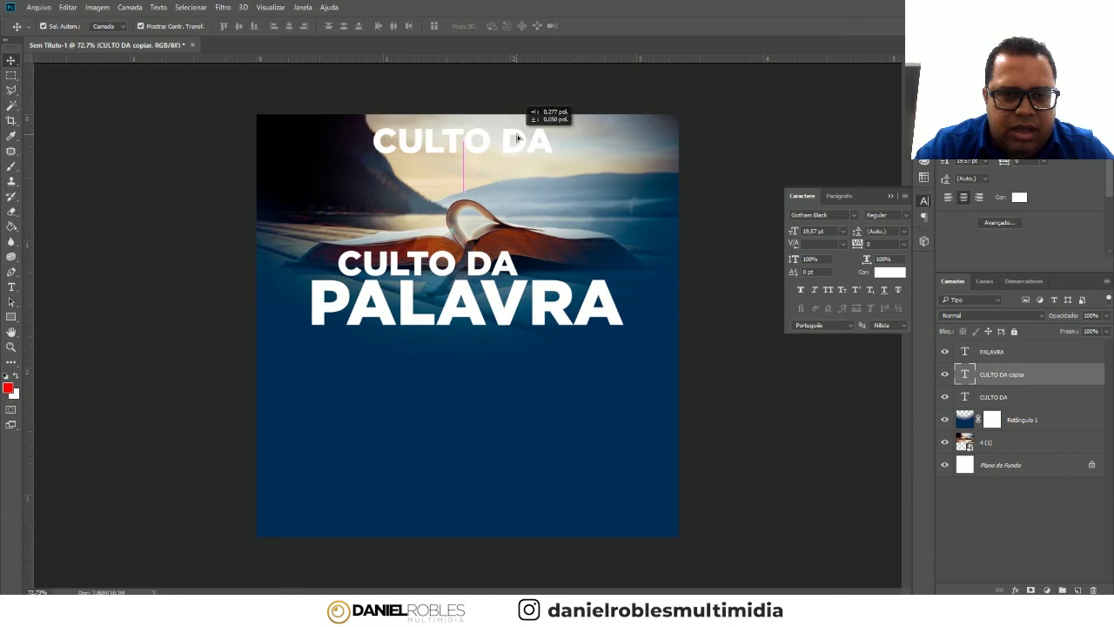
pyautogui.moveTo(517, 138); pyautogui.dragTo(466, 155)
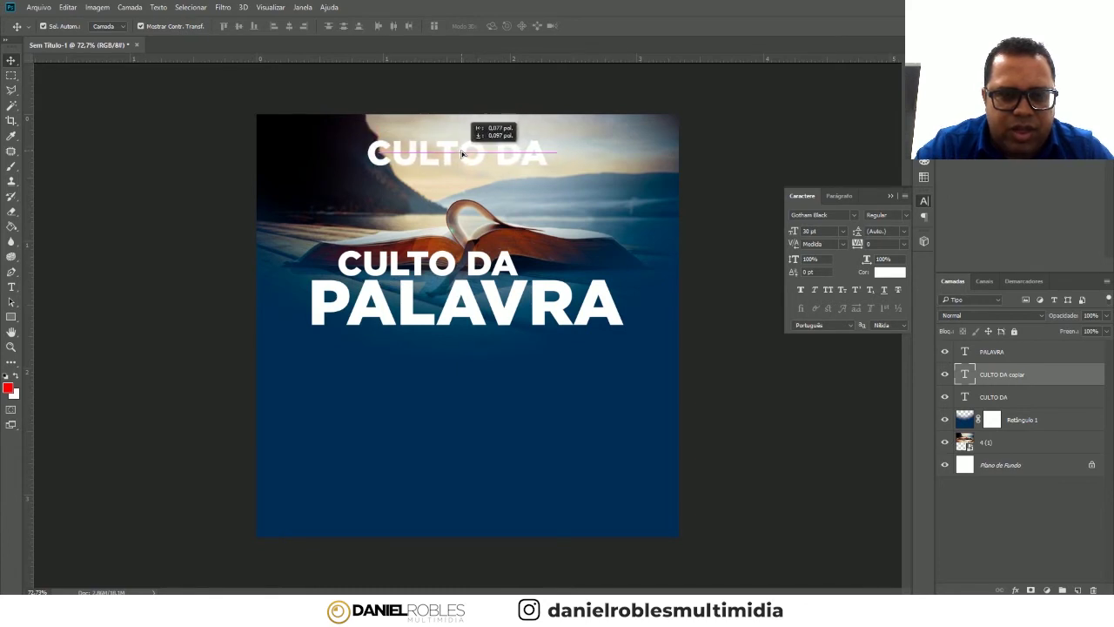
pyautogui.moveTo(465, 155); pyautogui.dragTo(472, 154)
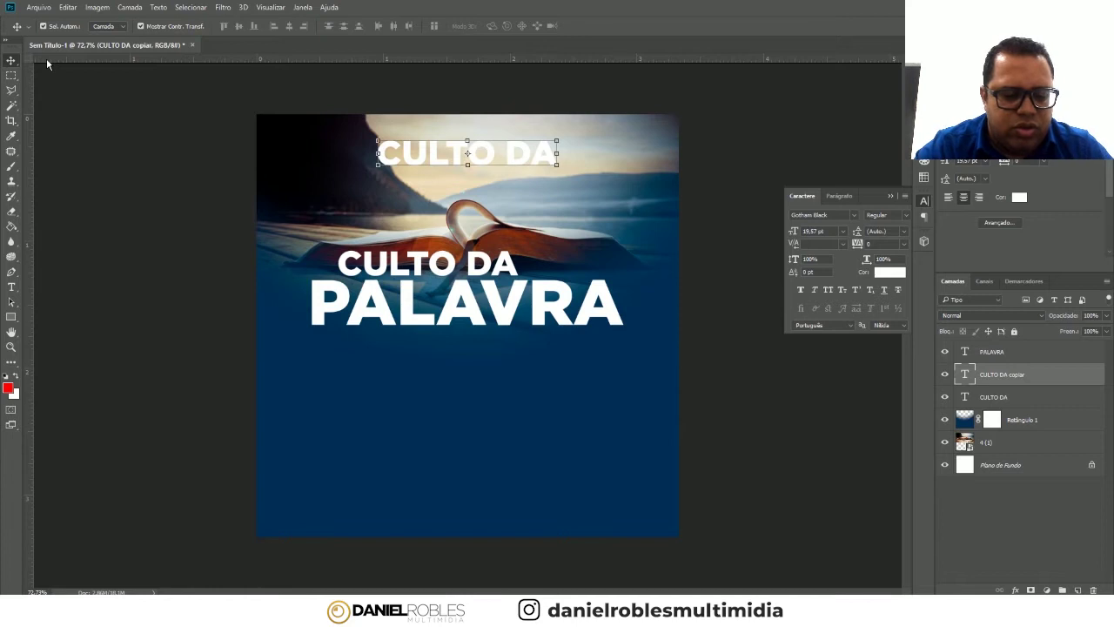
# - Show the rulers and drag a vertical guide to the canvas centre
pyautogui.hotkey('ctrl', 'r')
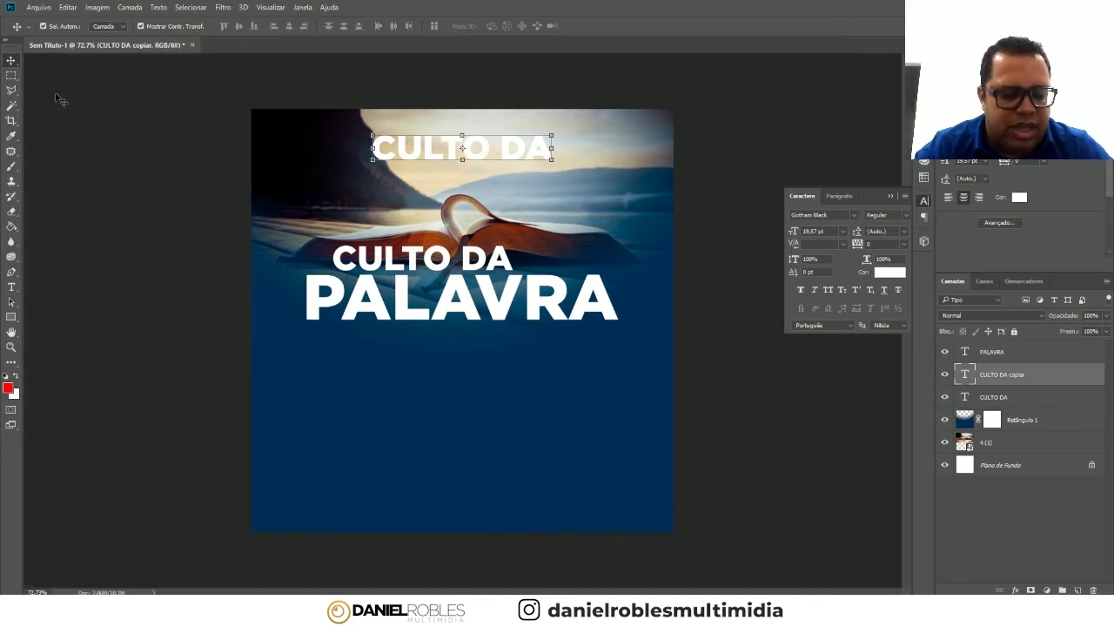
pyautogui.hotkey('ctrl', 'r')
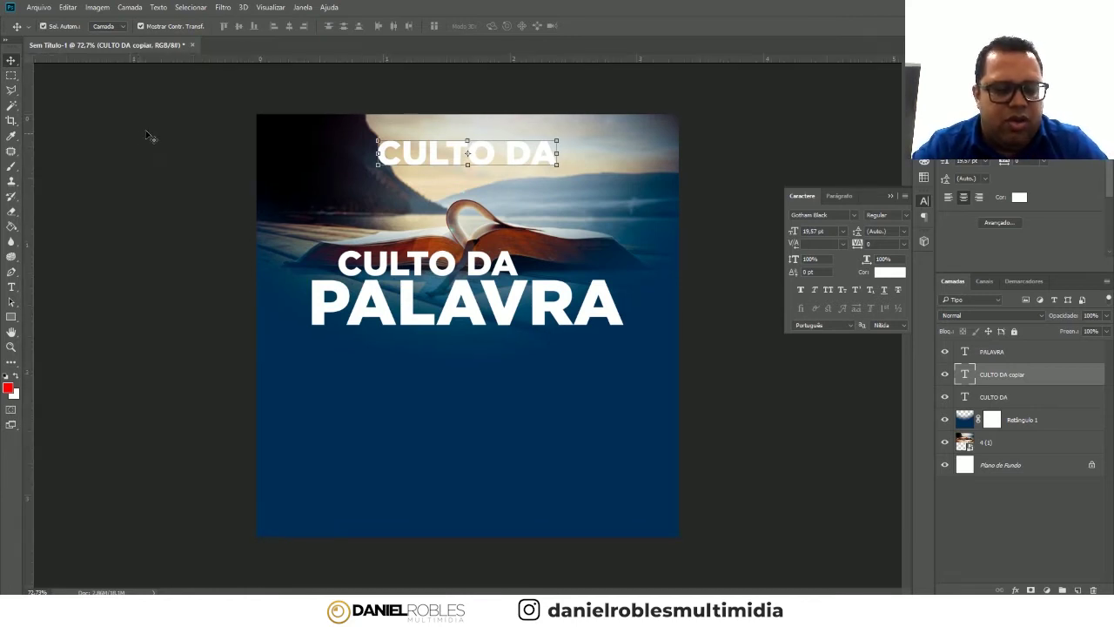
pyautogui.click(269, 7)
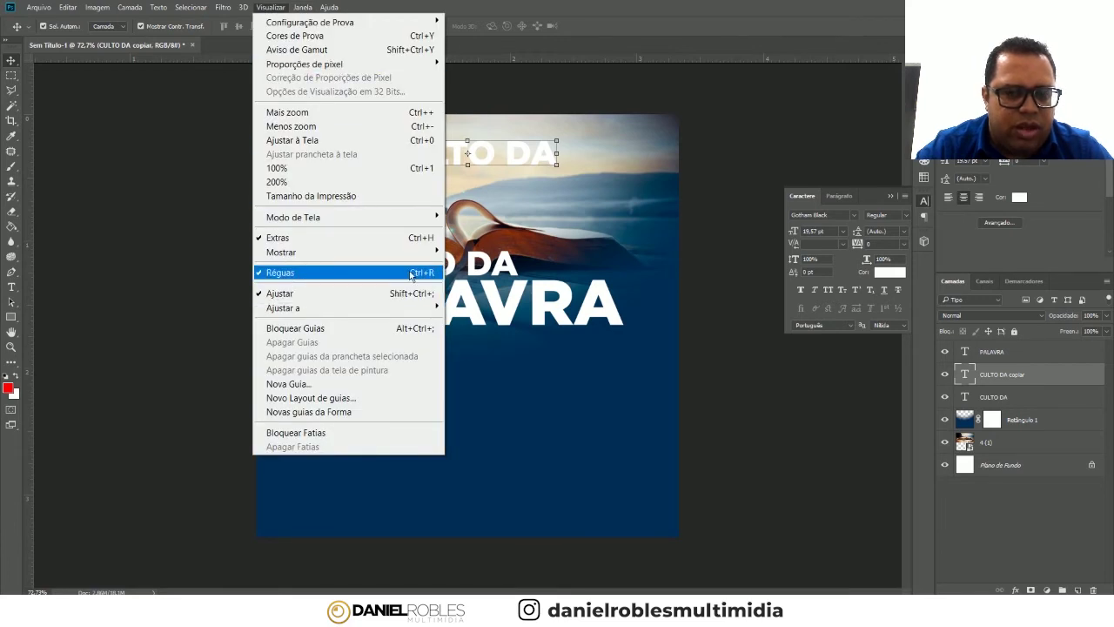
pyautogui.click(150, 166)
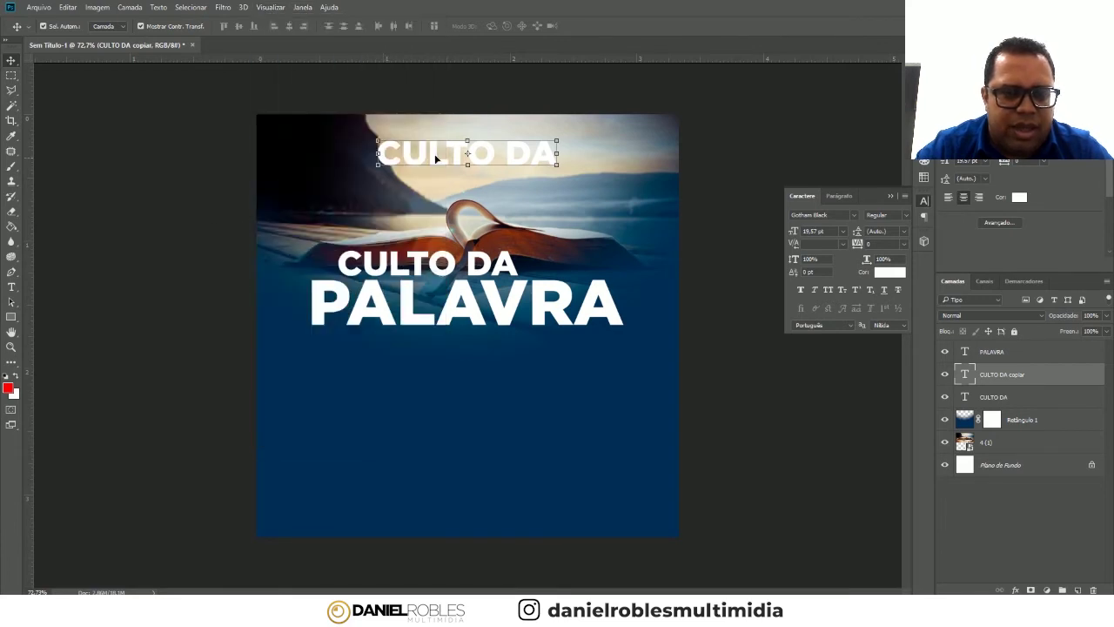
pyautogui.moveTo(29, 255)
pyautogui.mouseDown()
pyautogui.moveTo(262, 231)
pyautogui.moveTo(467, 245)
pyautogui.mouseUp()
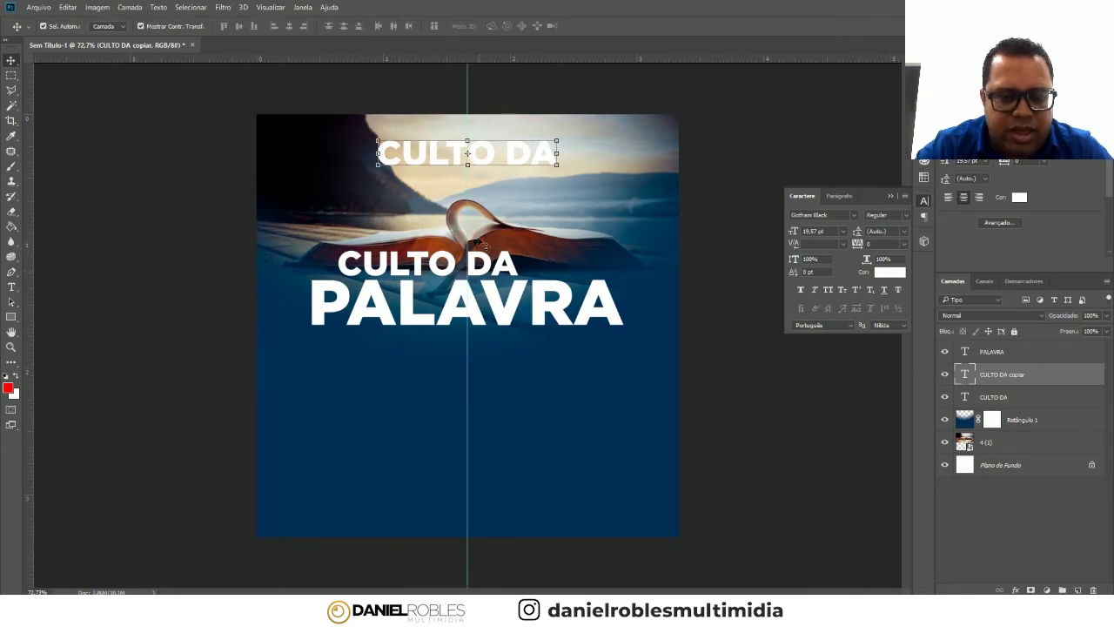
pyautogui.click(478, 320)
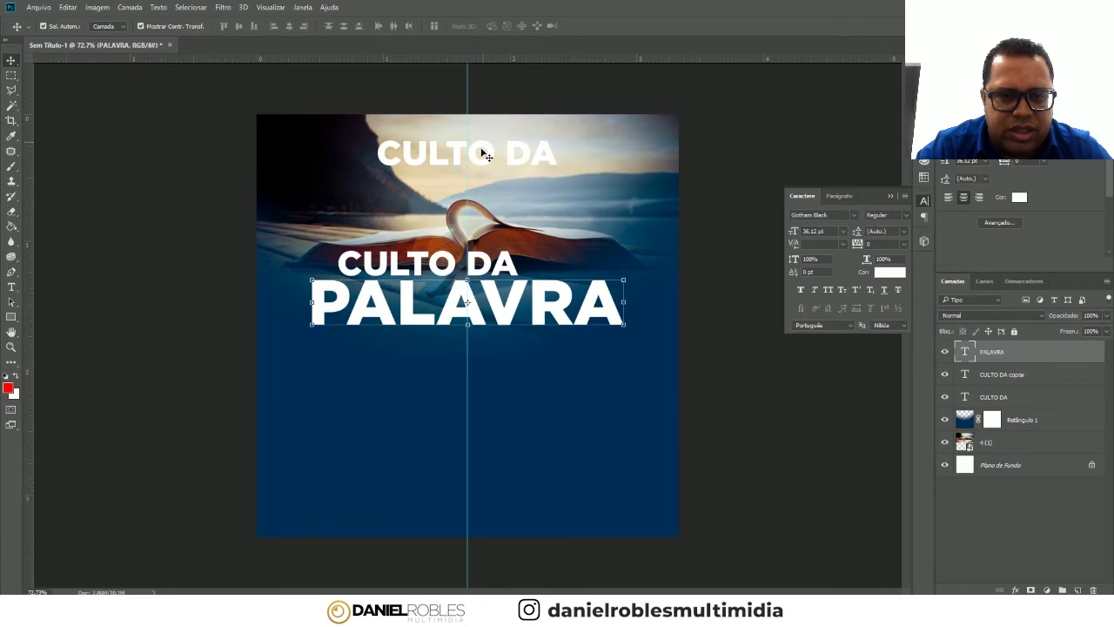
pyautogui.click(493, 157)
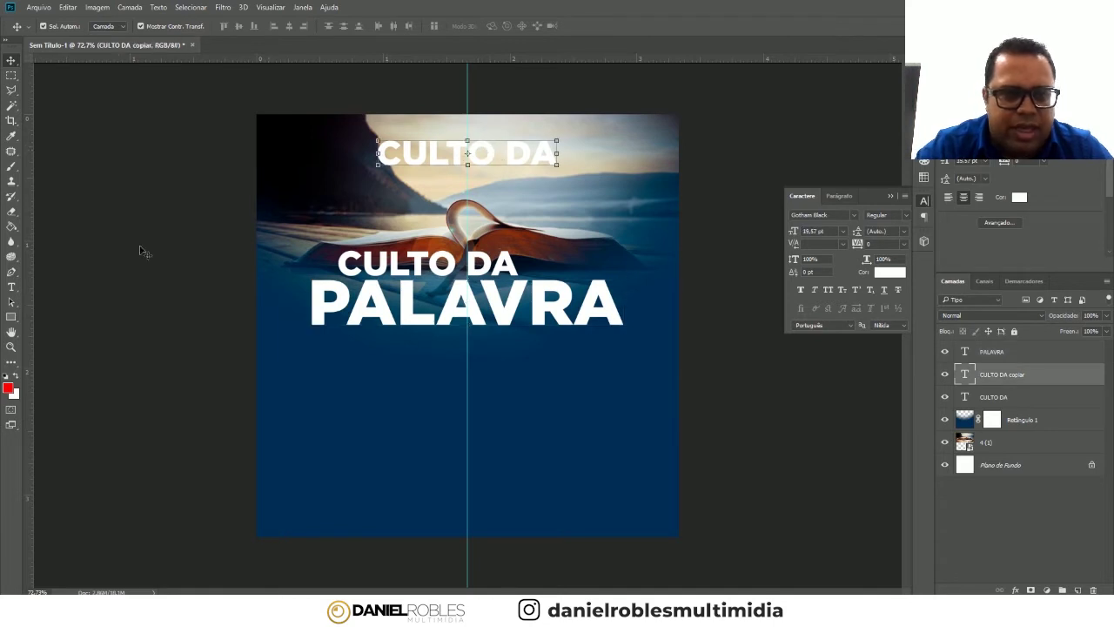
pyautogui.click(11, 288)
# - Retype the top copy as SEXTA-FEIRA ÁS 20H
pyautogui.click(445, 153)
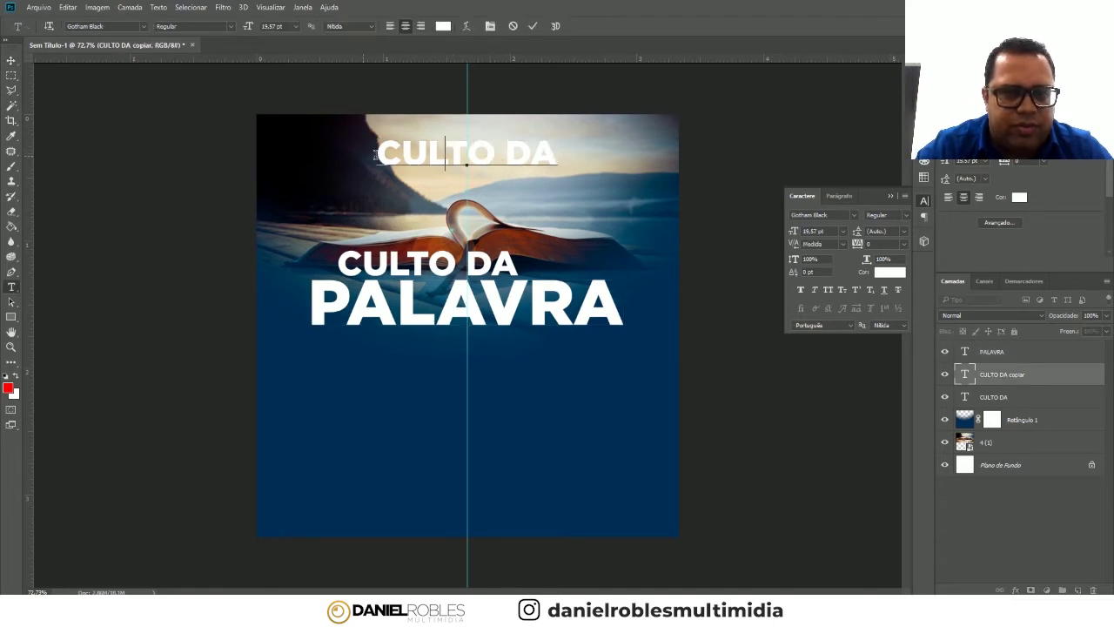
pyautogui.moveTo(380, 152); pyautogui.dragTo(558, 153)
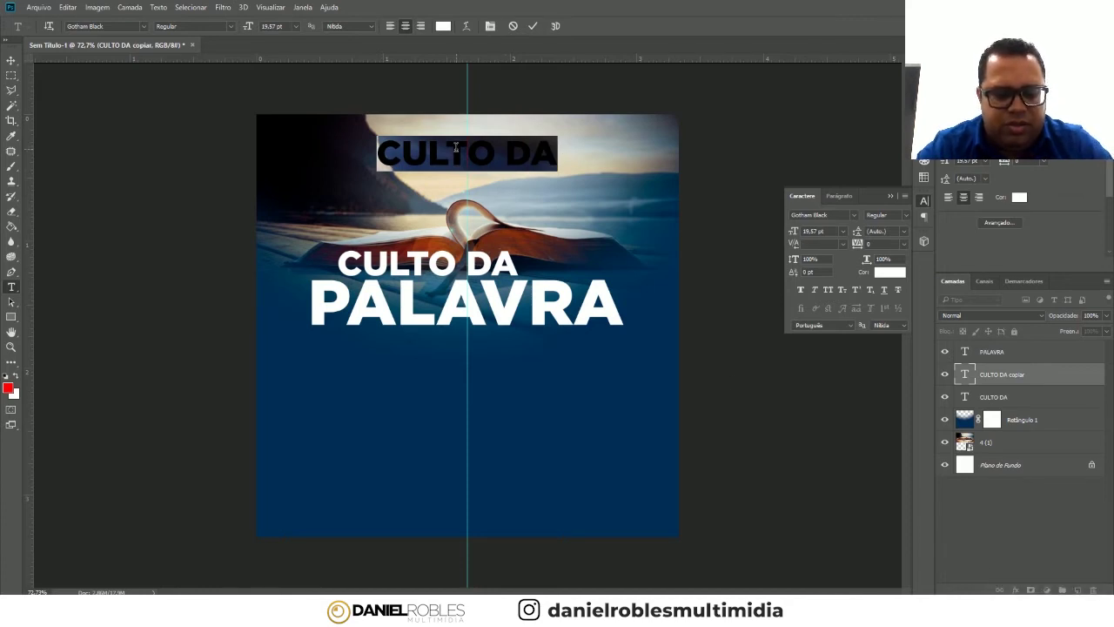
pyautogui.write('SEC')
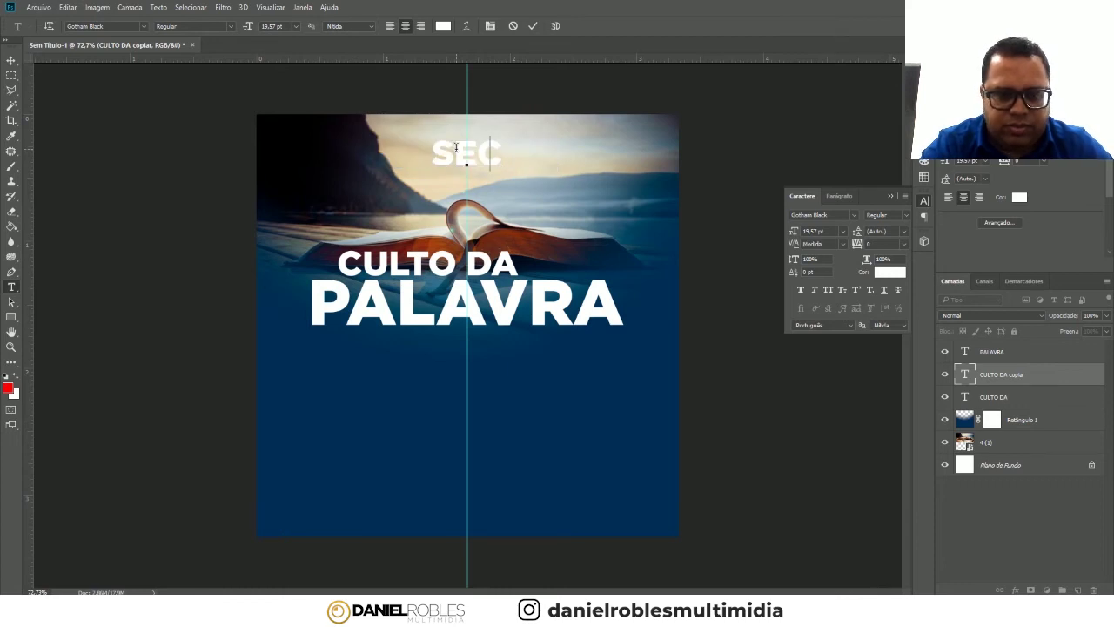
pyautogui.press('BackSpace')
pyautogui.write('XA')
pyautogui.press('BackSpace')
pyautogui.write('TA-FEIRA')
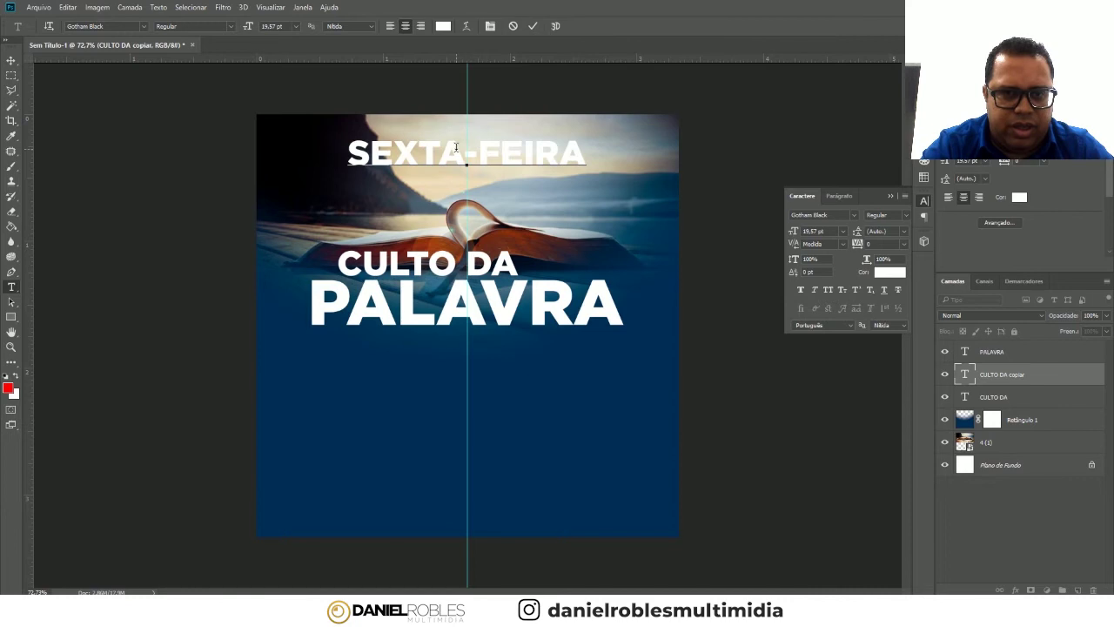
pyautogui.write(' ÁS')
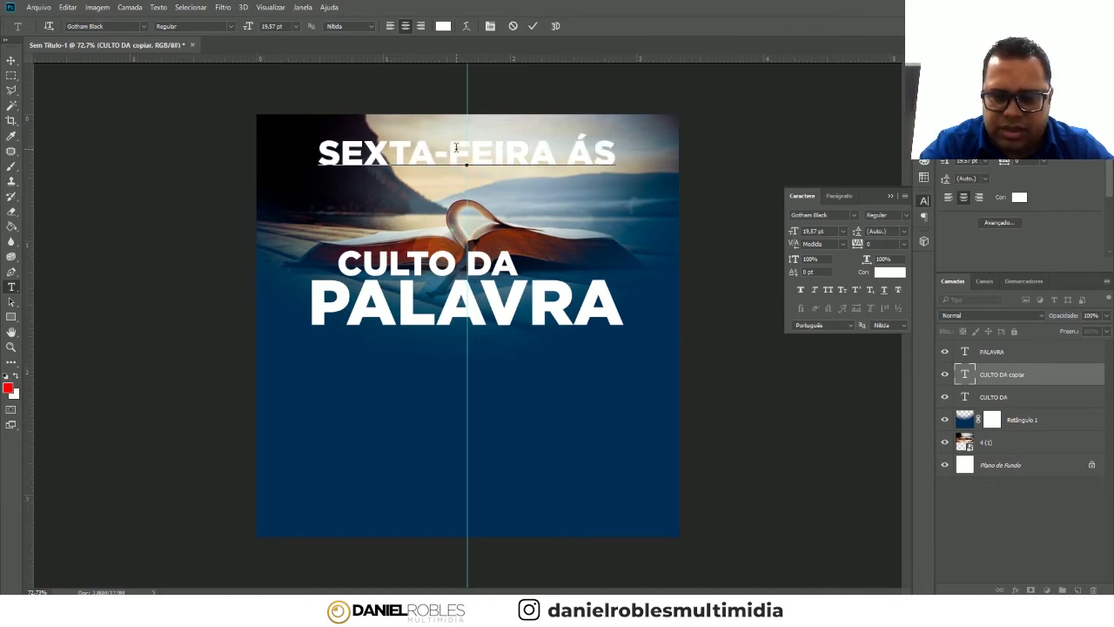
pyautogui.write(' 20')
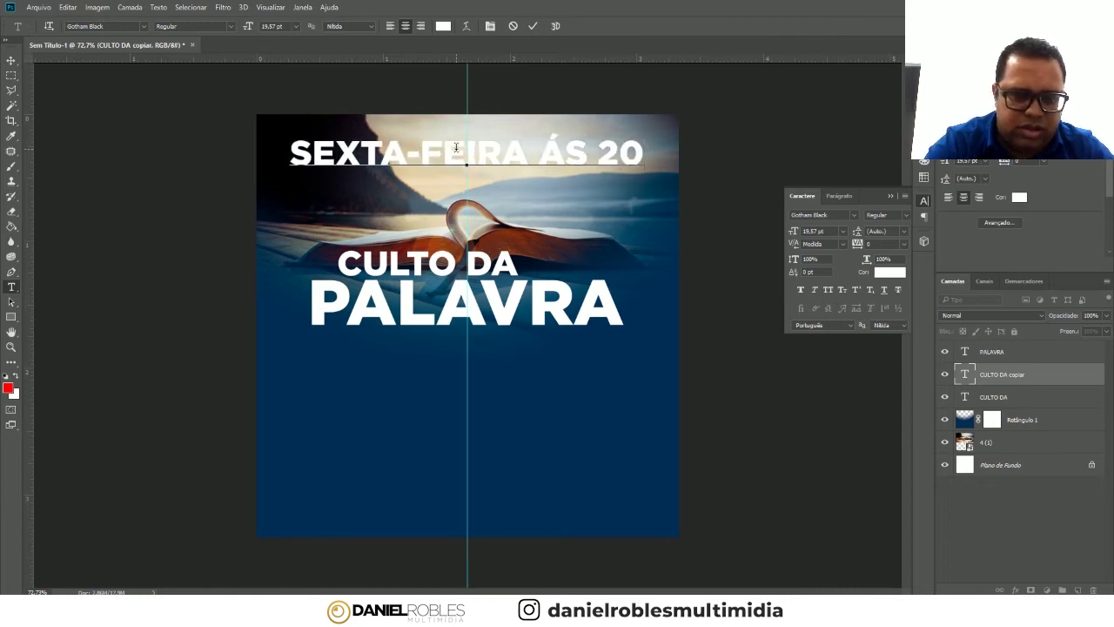
pyautogui.write('H')
pyautogui.click(11, 60)
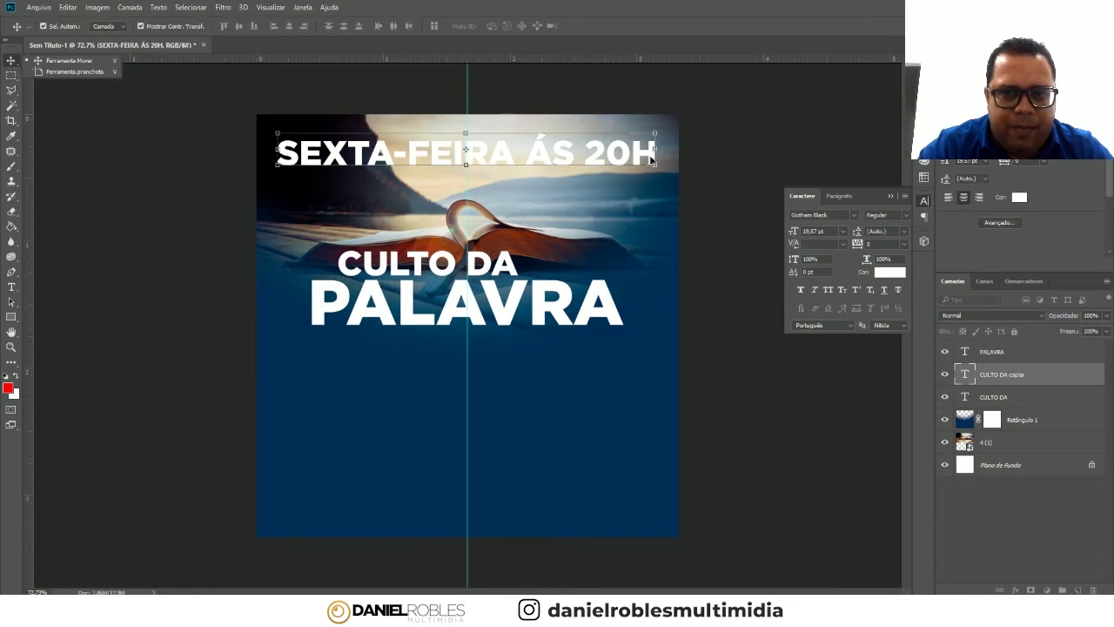
# - Shrink the date line and centre it at the top of the flyer
pyautogui.moveTo(659, 133); pyautogui.dragTo(475, 142)
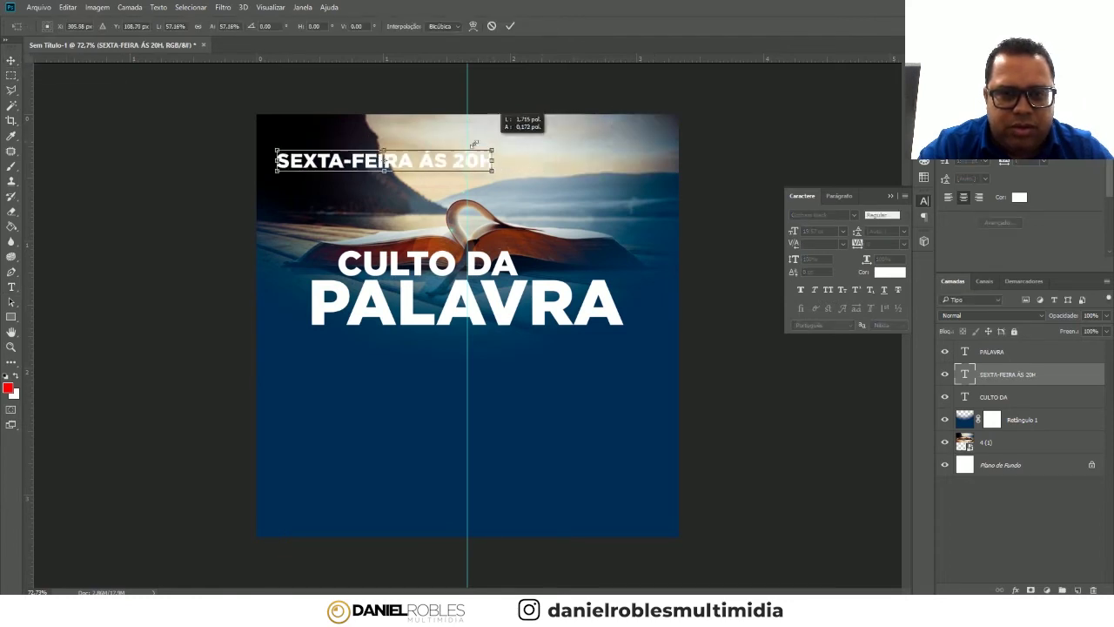
pyautogui.moveTo(429, 167); pyautogui.dragTo(517, 148)
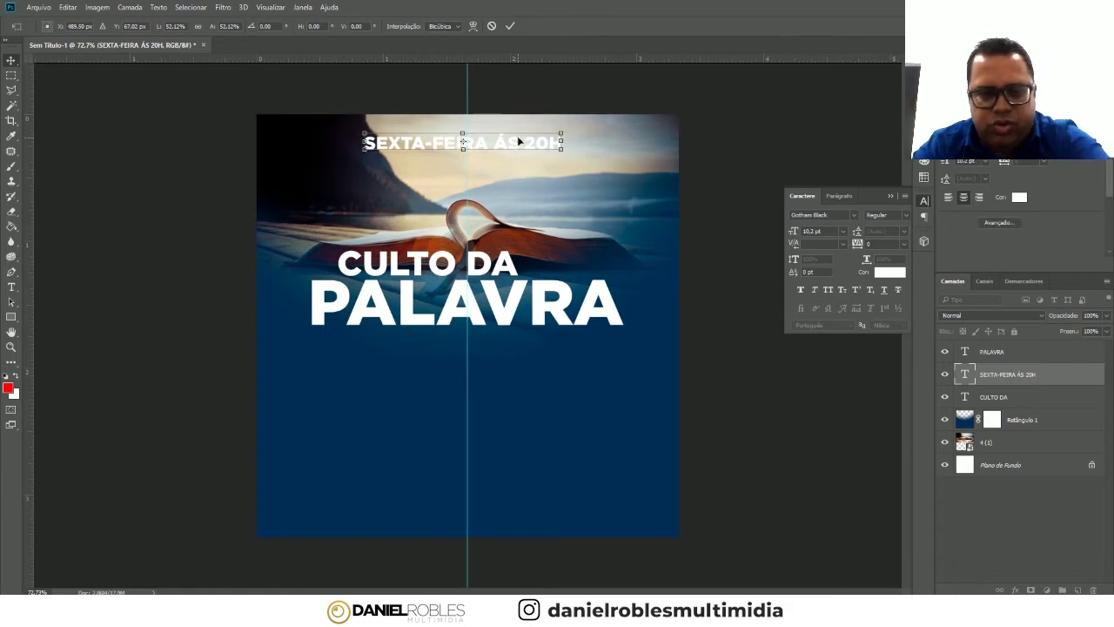
pyautogui.press('Return')
pyautogui.press('Right')
pyautogui.press('Right')
pyautogui.press('Right')
pyautogui.press('Right')
pyautogui.press('Right')
pyautogui.click(689, 168)
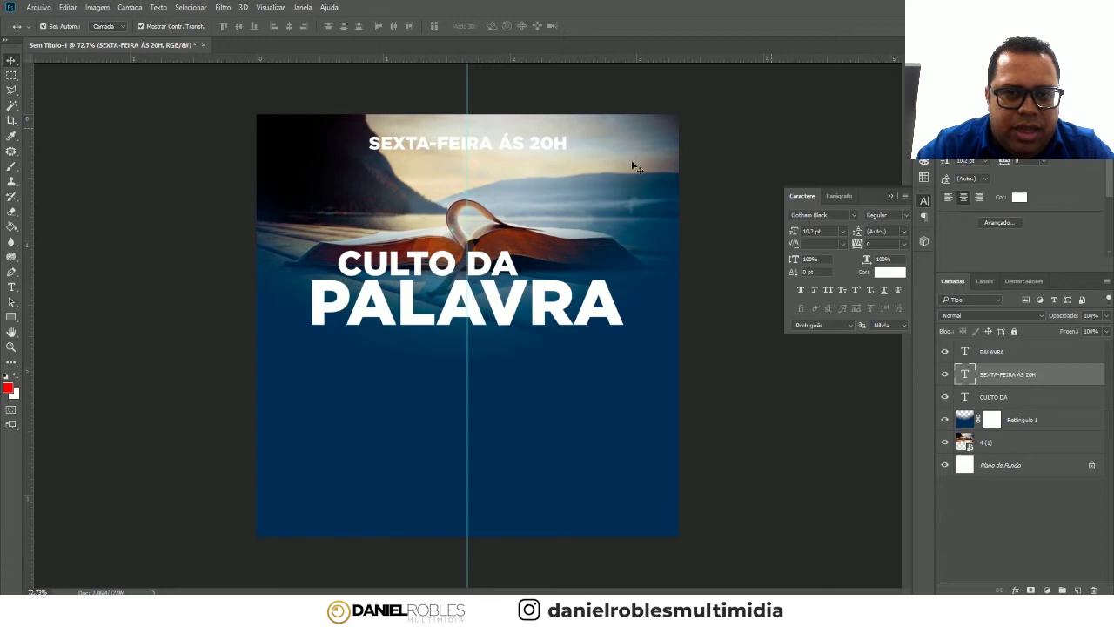
pyautogui.click(562, 152)
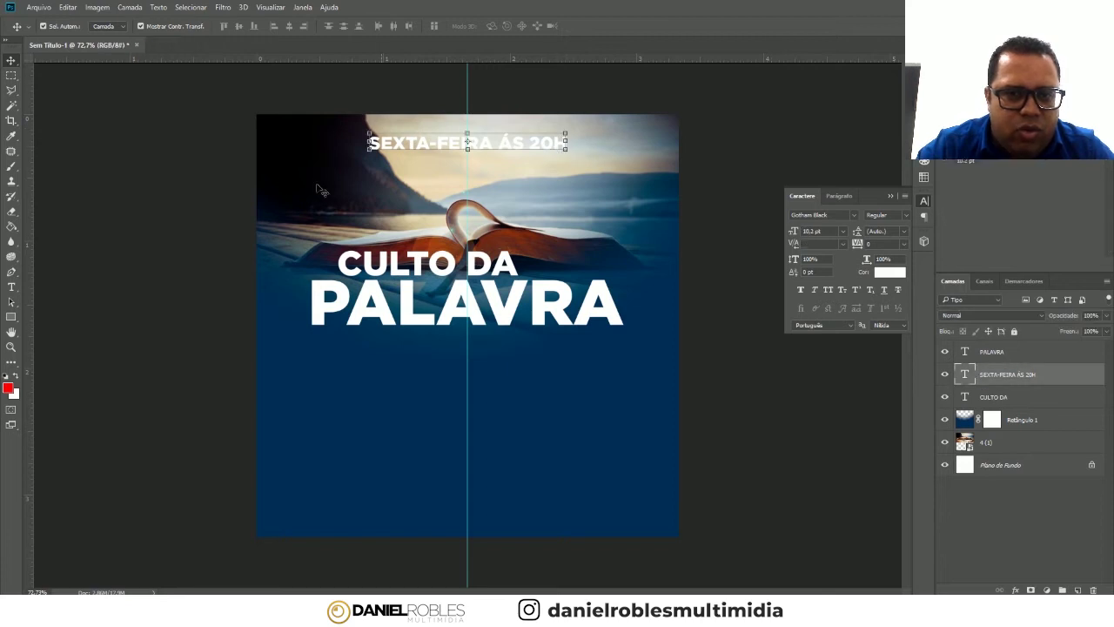
# - Draw a rectangle enclosing the SEXTA-FEIRA ÁS 20H line
pyautogui.click(492, 147)
pyautogui.click(427, 189)
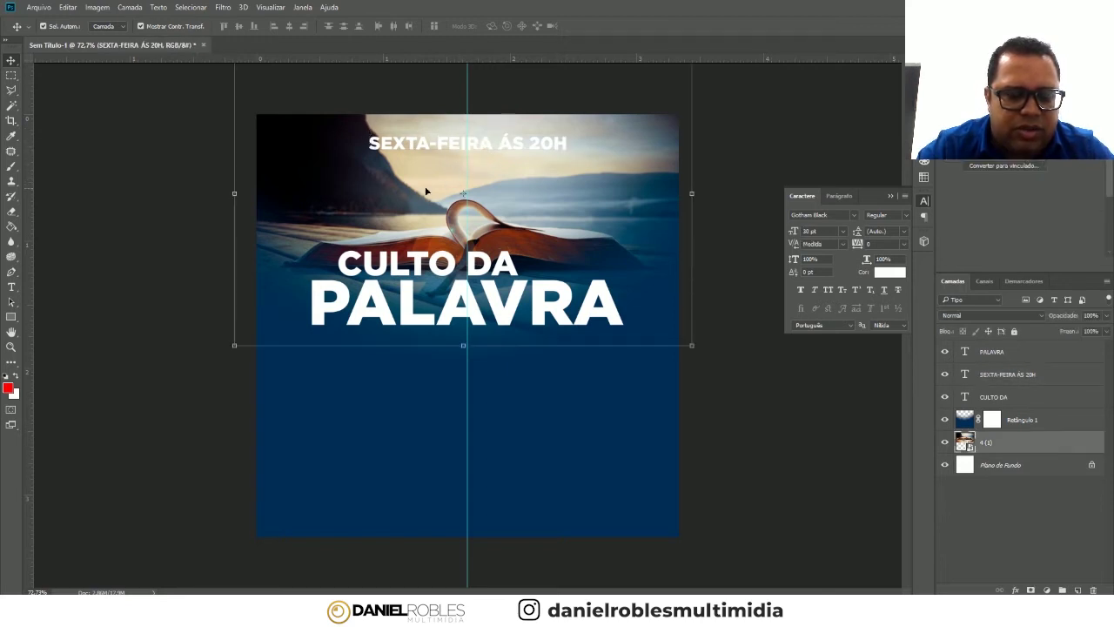
pyautogui.click(437, 139)
pyautogui.click(212, 166)
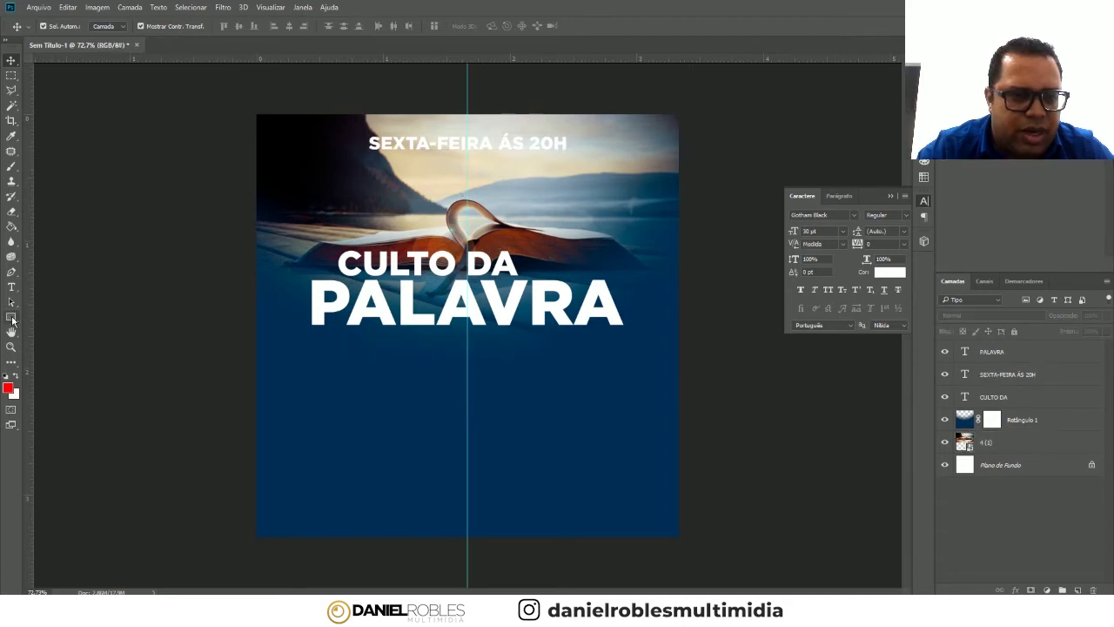
pyautogui.click(11, 316)
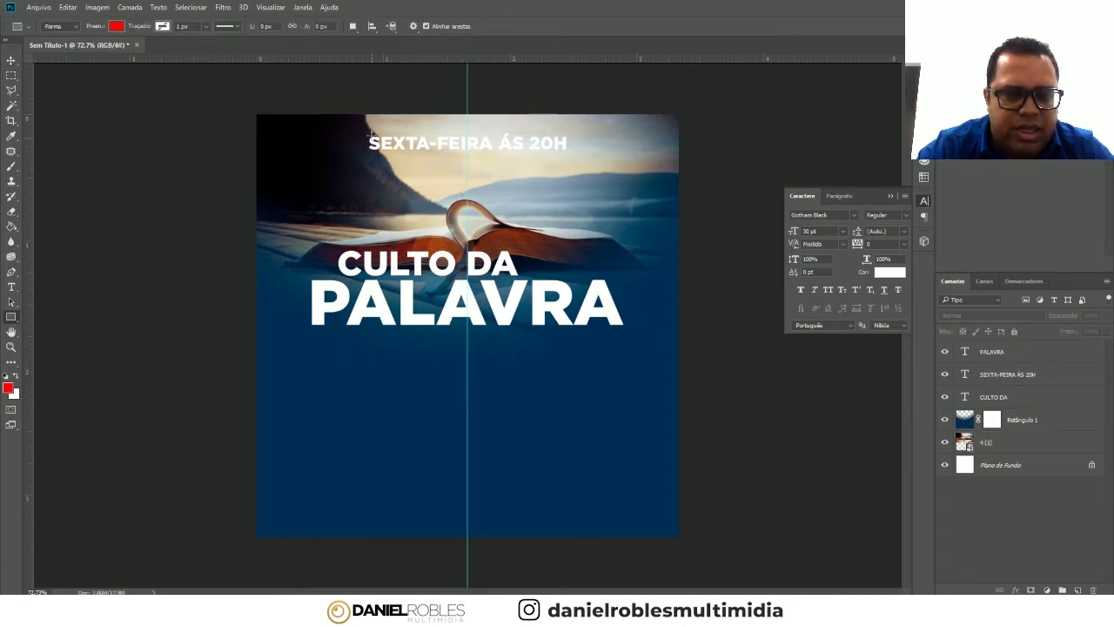
pyautogui.moveTo(352, 128); pyautogui.dragTo(575, 157)
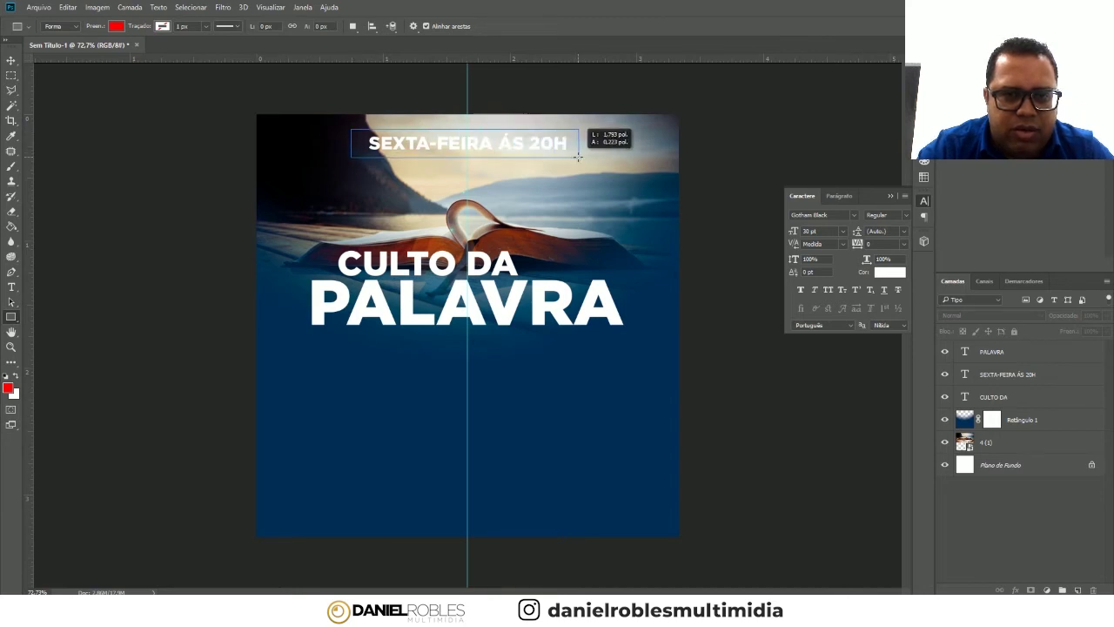
pyautogui.moveTo(575, 156); pyautogui.dragTo(579, 158)
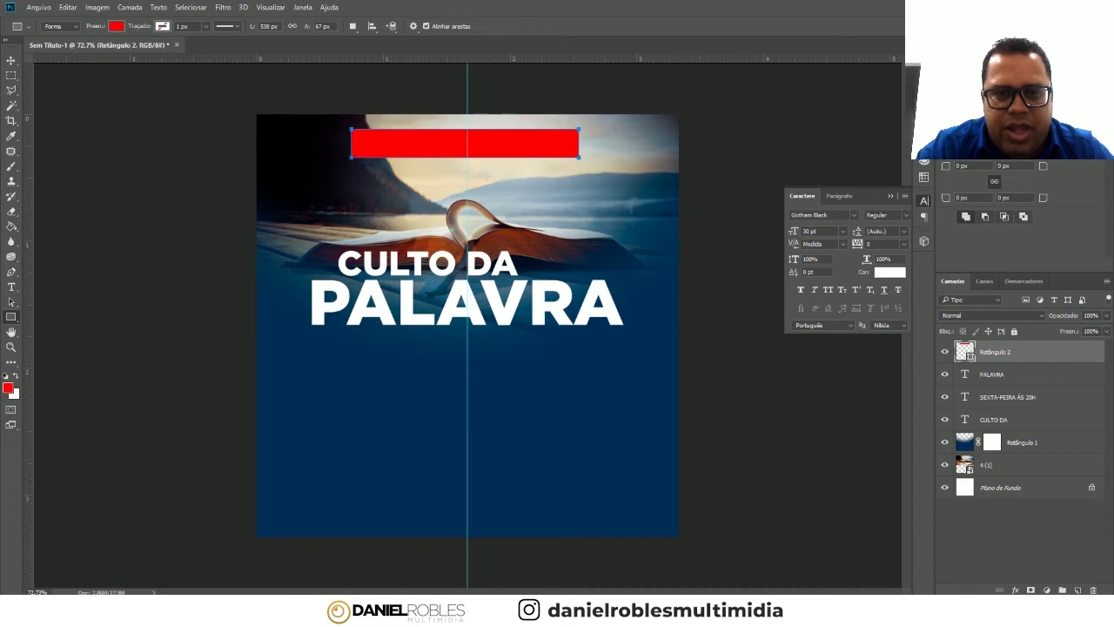
pyautogui.click(11, 60)
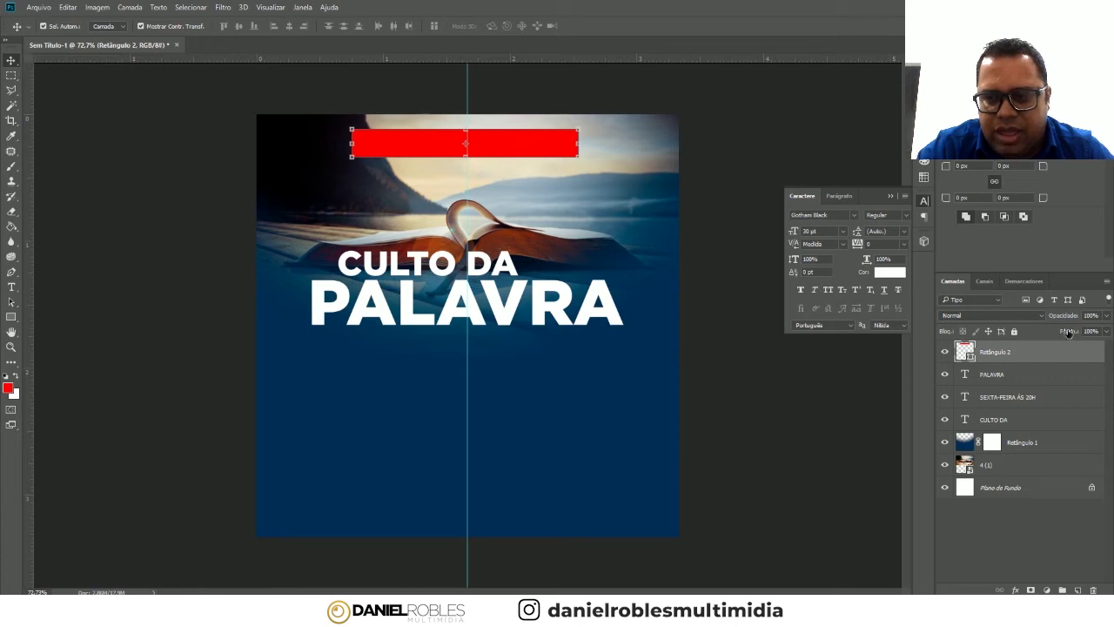
# - Set the rectangle's fill to 0% and add a thin white inside stroke
pyautogui.moveTo(1068, 335); pyautogui.dragTo(961, 334)
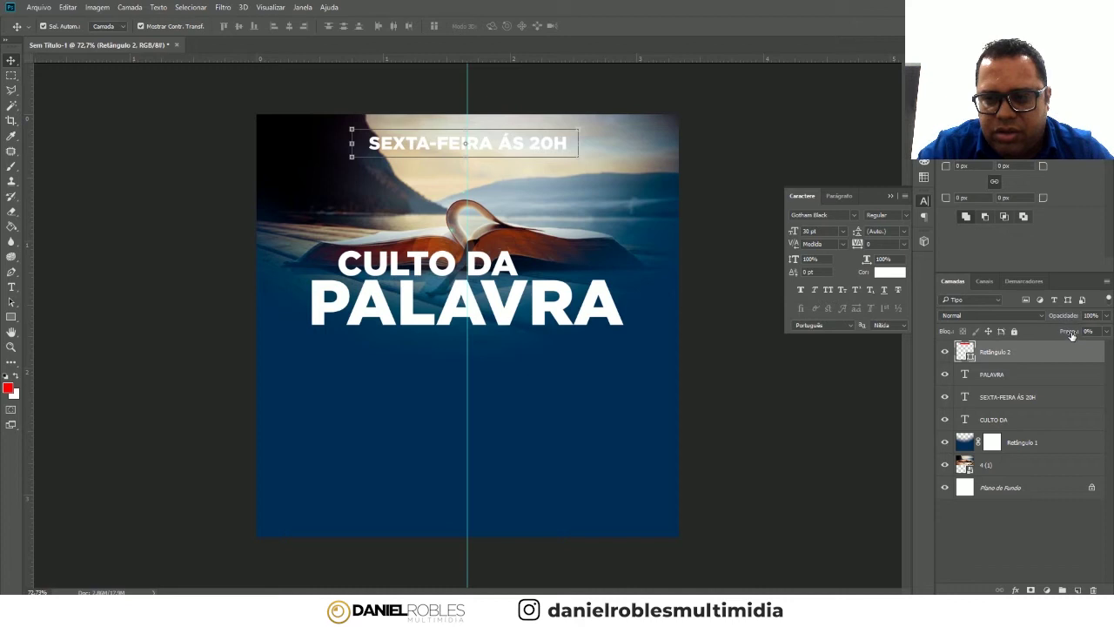
pyautogui.click(1070, 335)
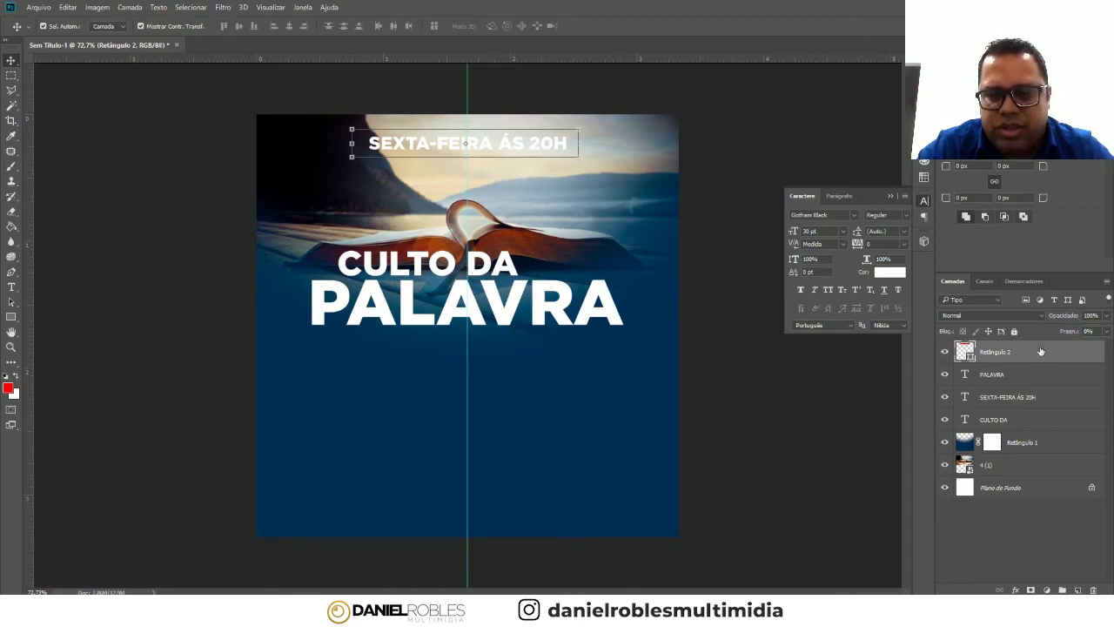
pyautogui.doubleClick(1040, 351)
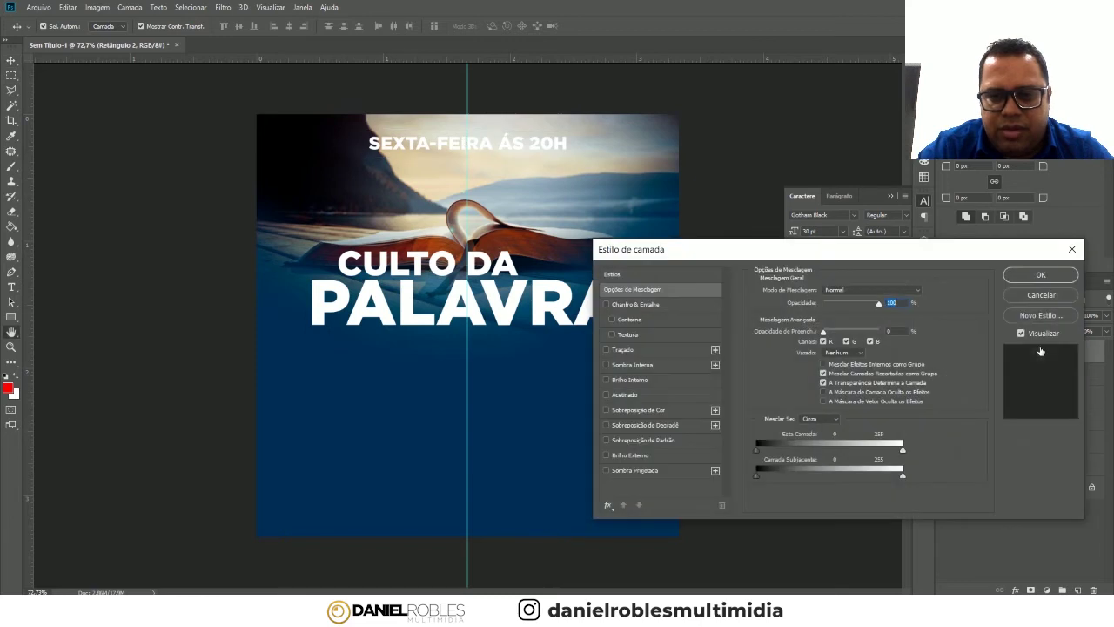
pyautogui.click(623, 350)
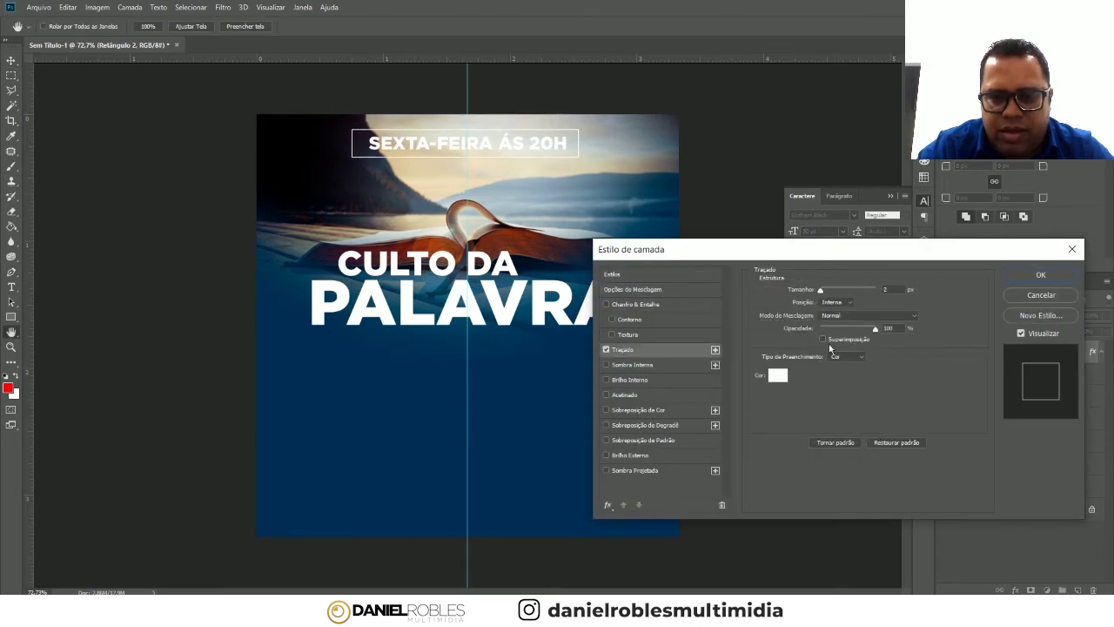
pyautogui.click(846, 302)
pyautogui.click(841, 312)
pyautogui.click(844, 301)
pyautogui.click(843, 319)
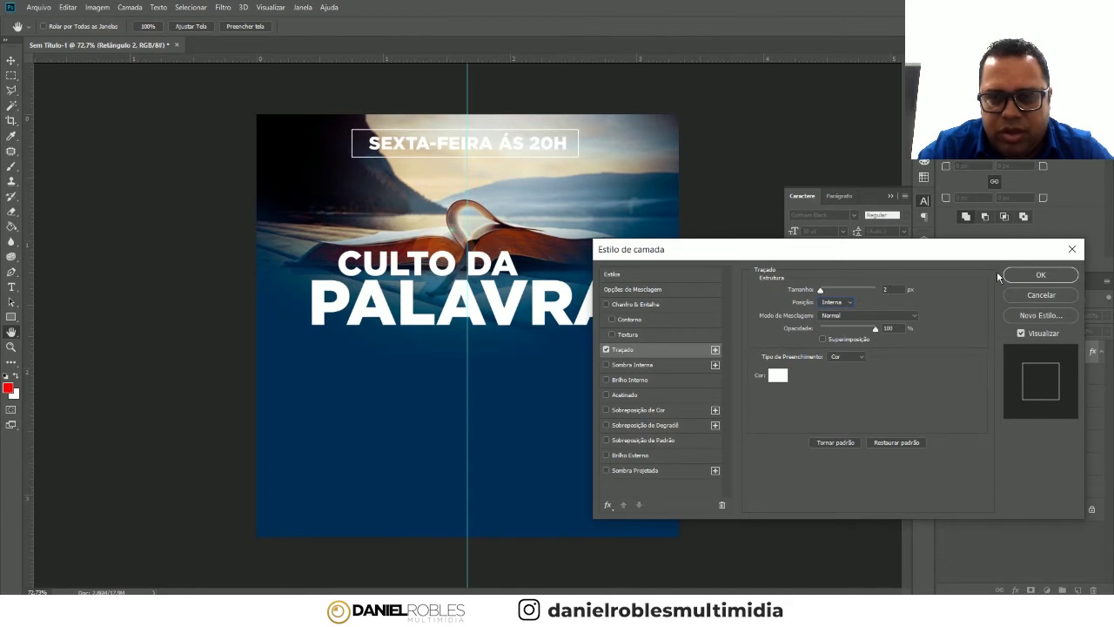
pyautogui.click(1036, 275)
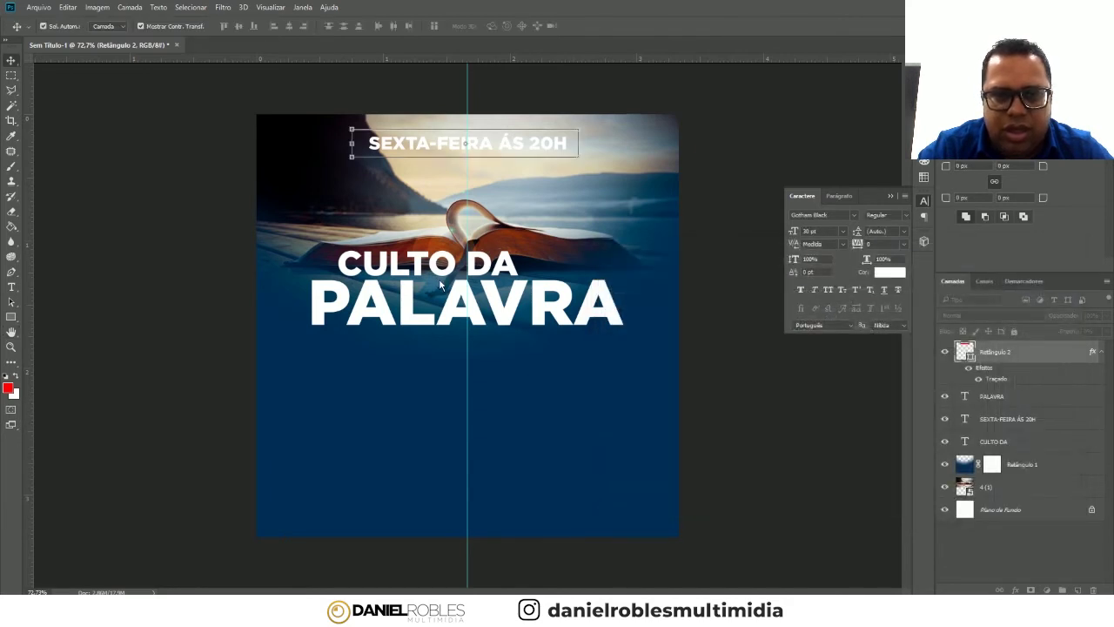
# - Move the Retângulo 2 box layer below the CULTO DA layer
pyautogui.click(731, 148)
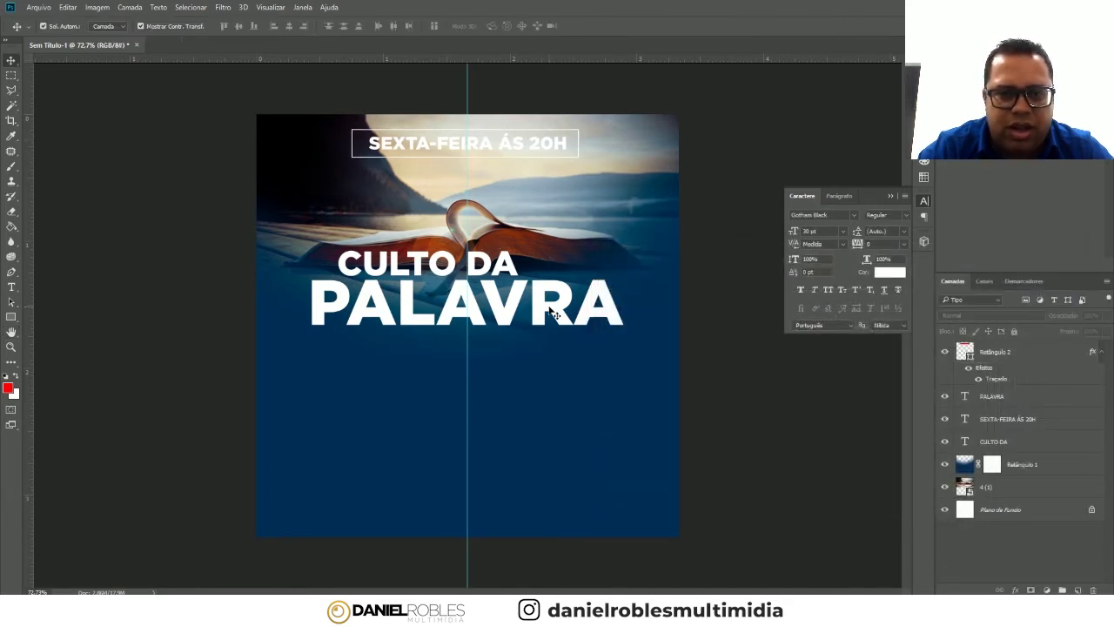
pyautogui.click(521, 152)
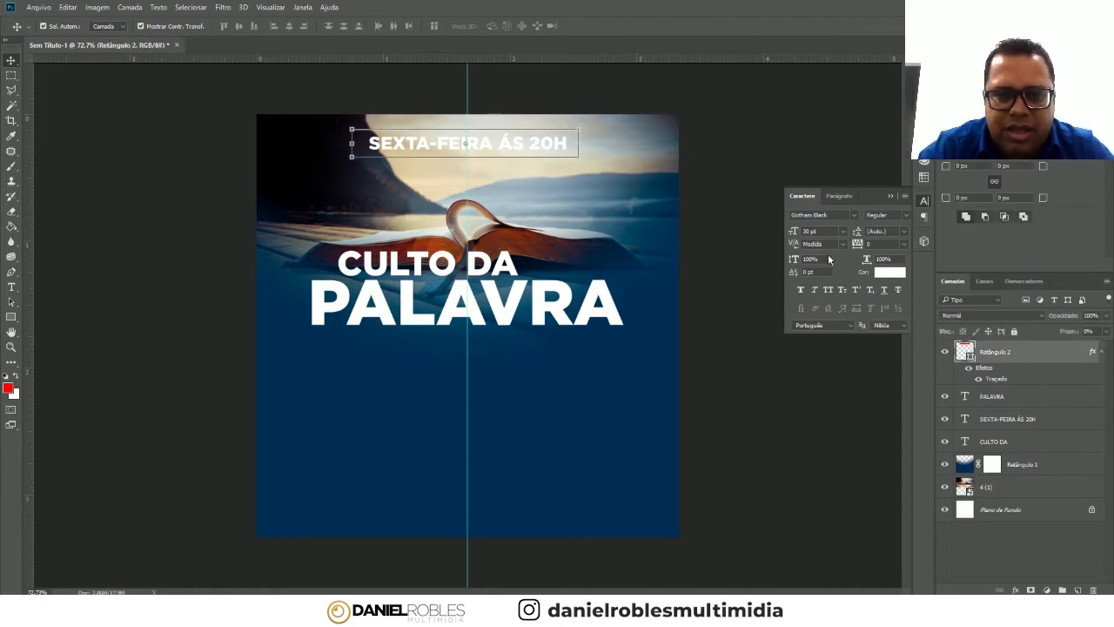
pyautogui.click(538, 162)
pyautogui.click(1016, 357)
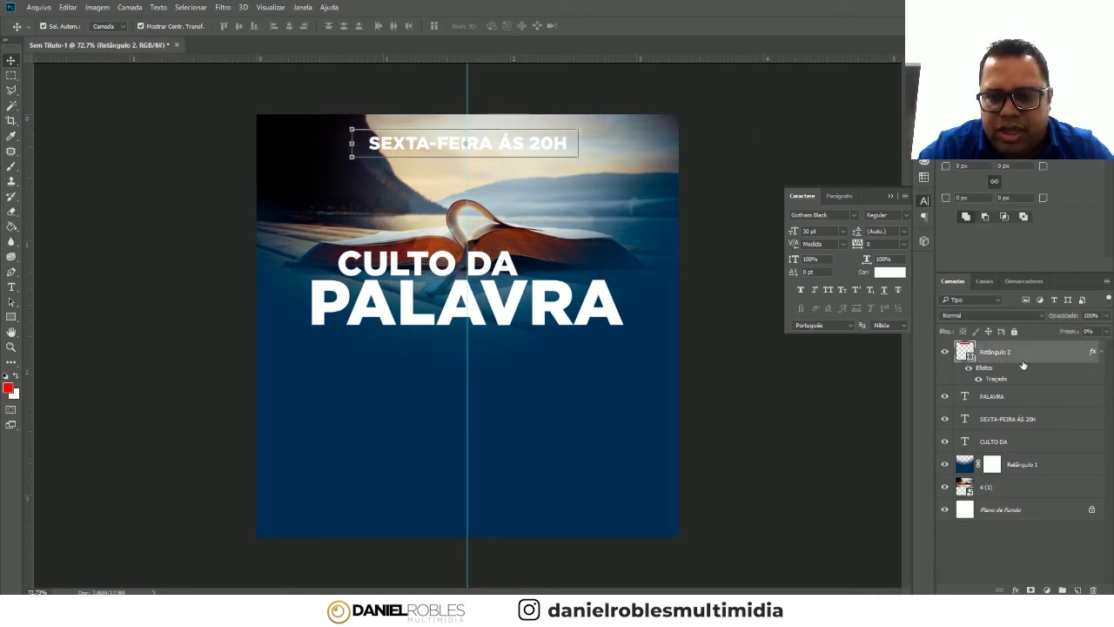
pyautogui.click(1101, 355)
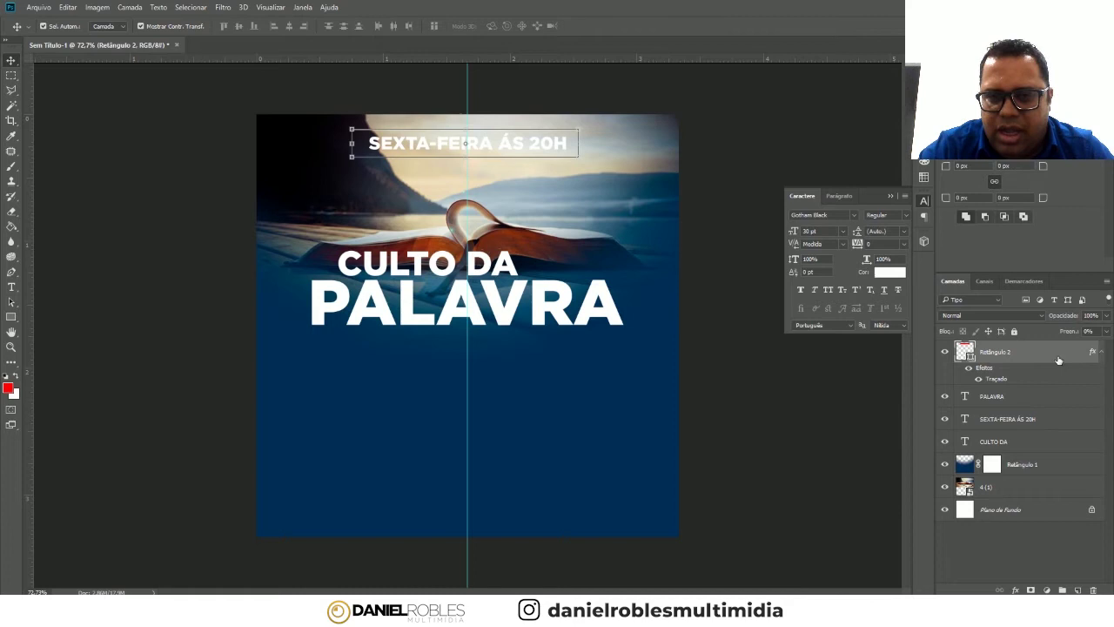
pyautogui.moveTo(1025, 372); pyautogui.dragTo(1028, 423)
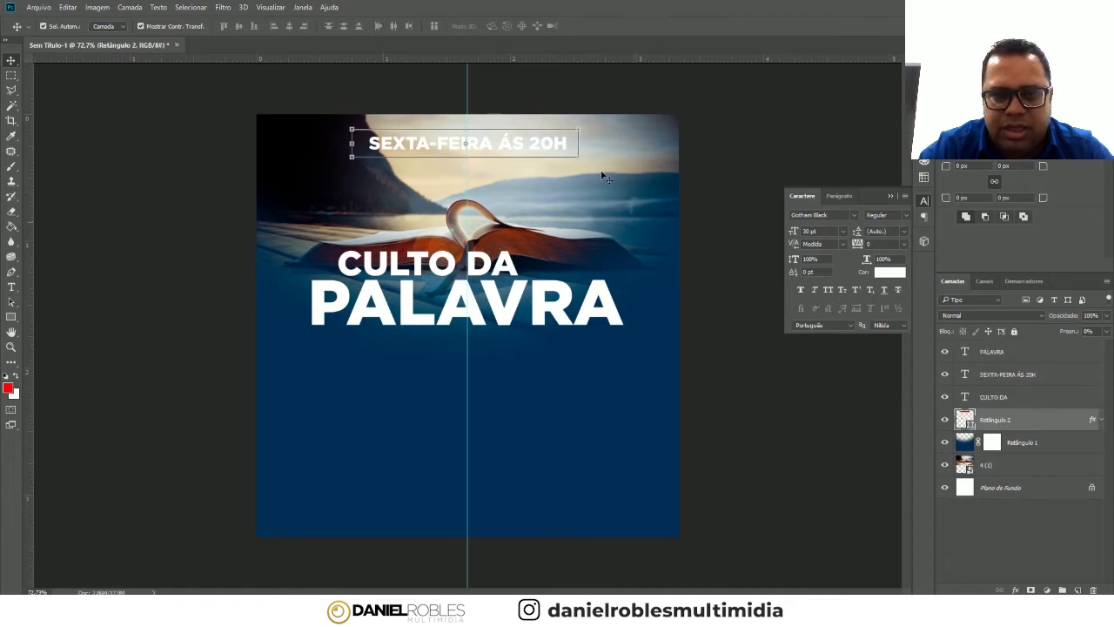
# - Colour the SEXTA-FEIRA ÁS 20H text bright blue #1d72bc
pyautogui.click(545, 146)
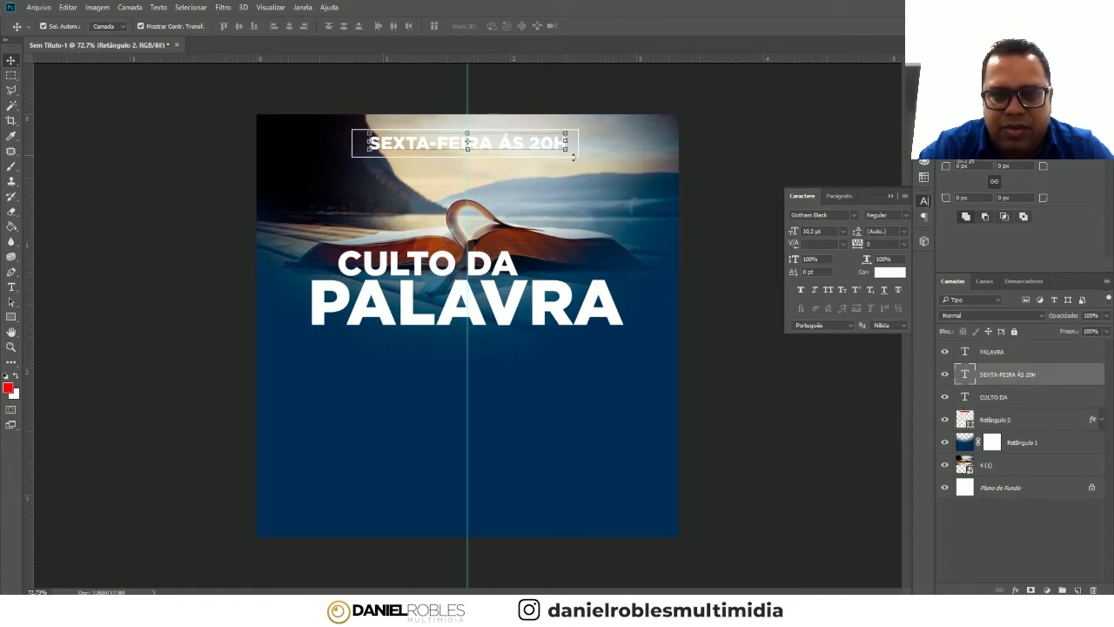
pyautogui.click(895, 274)
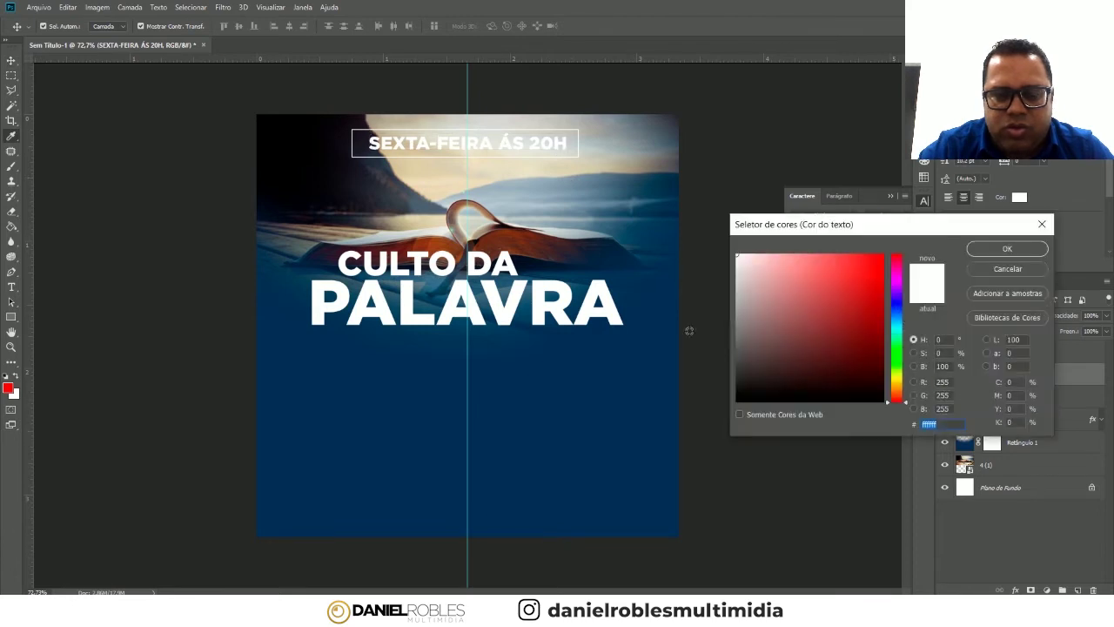
pyautogui.click(971, 268)
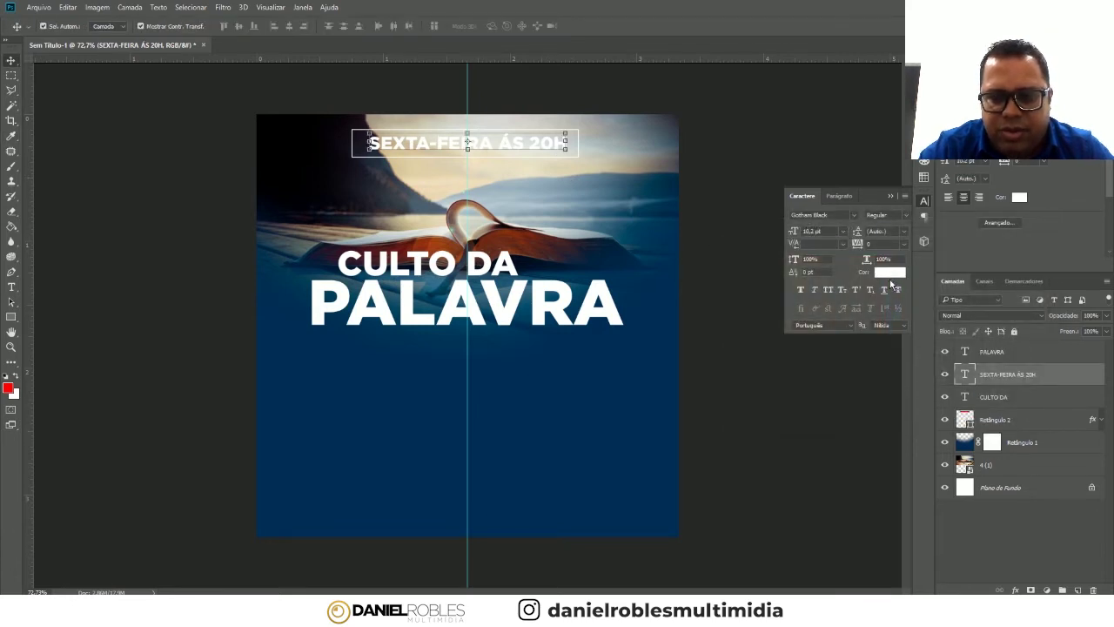
pyautogui.click(890, 272)
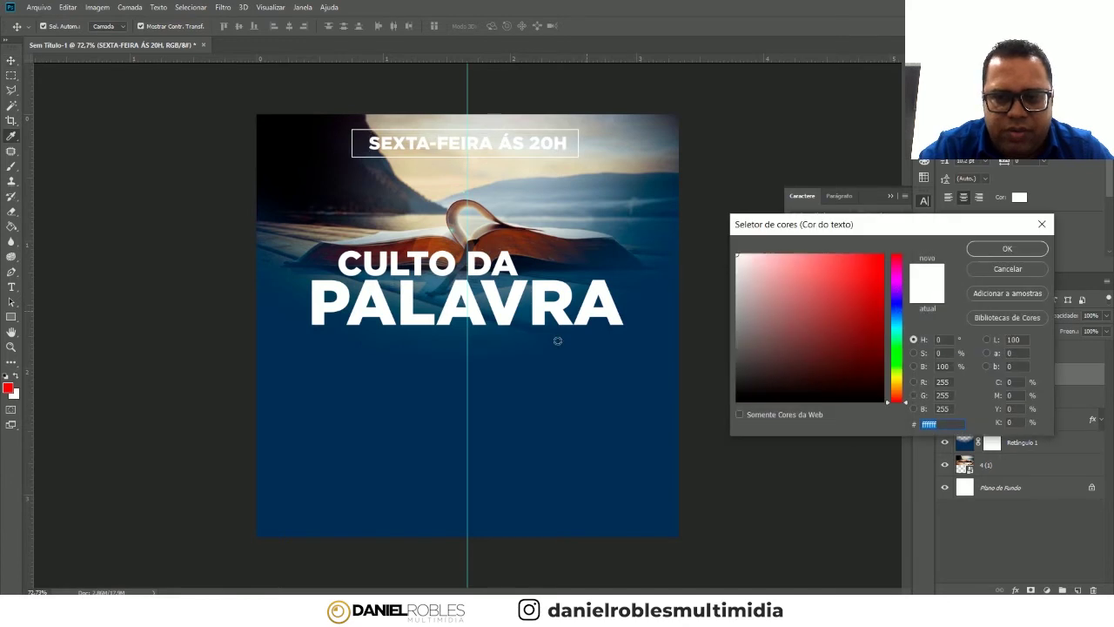
pyautogui.click(548, 422)
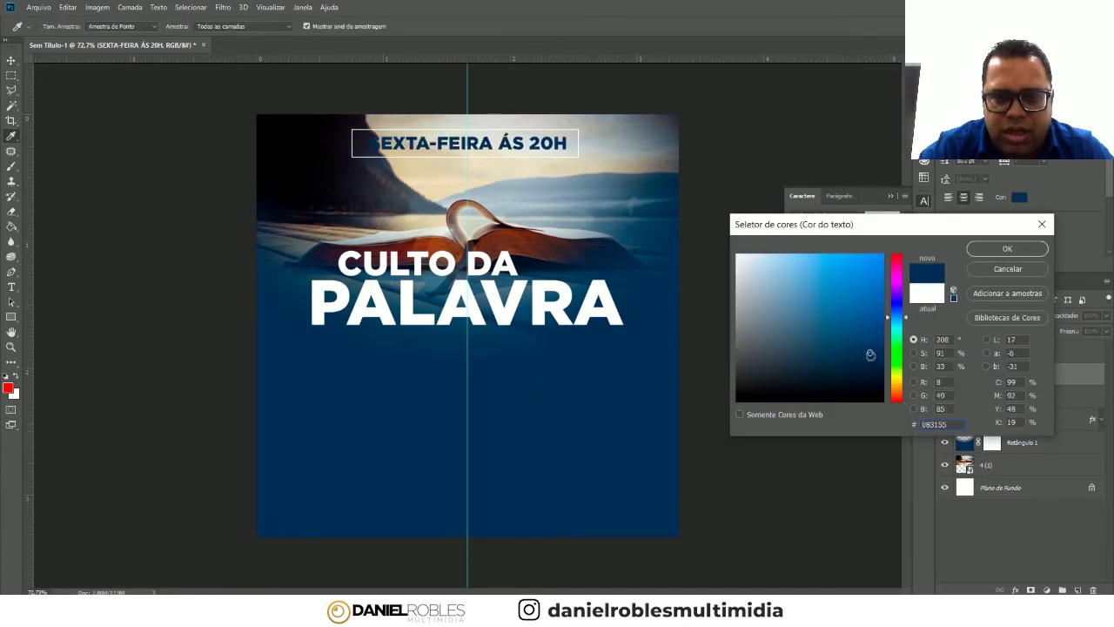
pyautogui.click(860, 298)
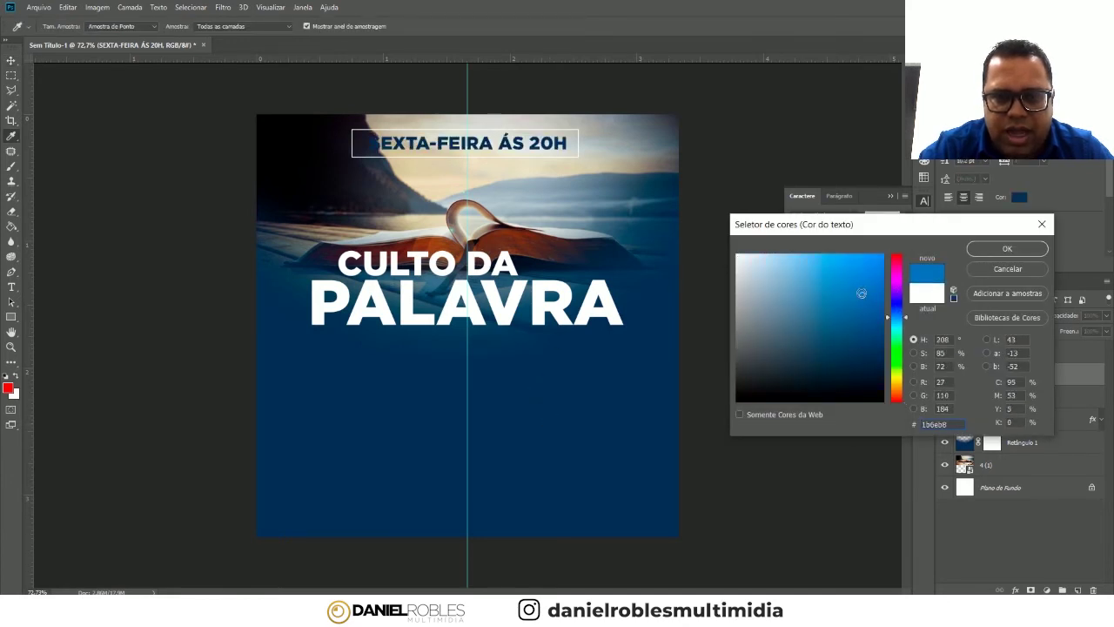
pyautogui.click(1005, 250)
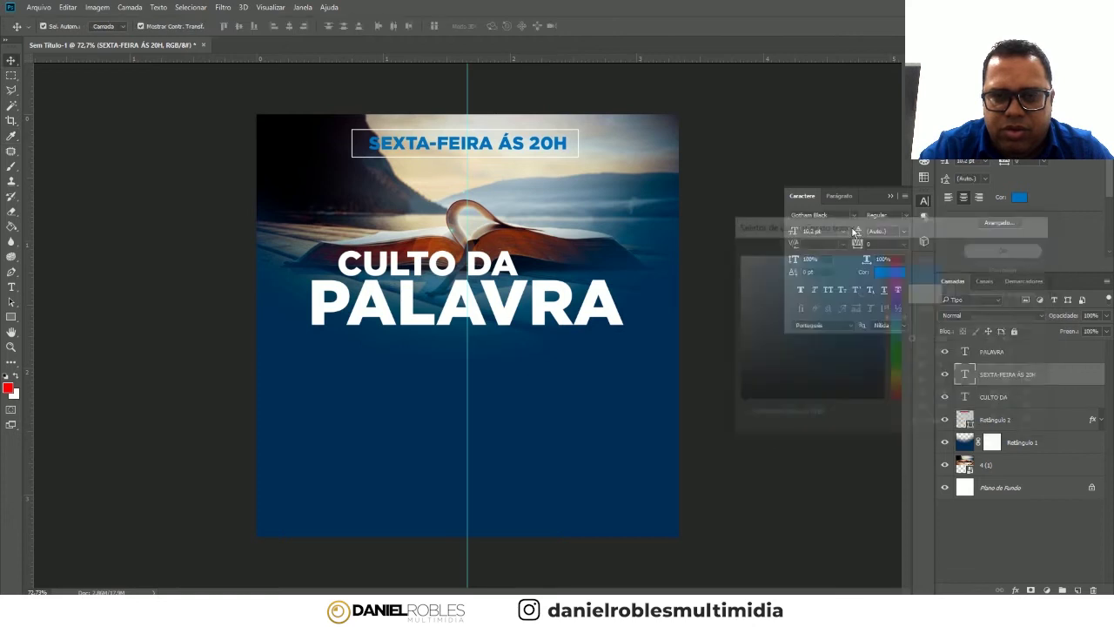
pyautogui.click(889, 196)
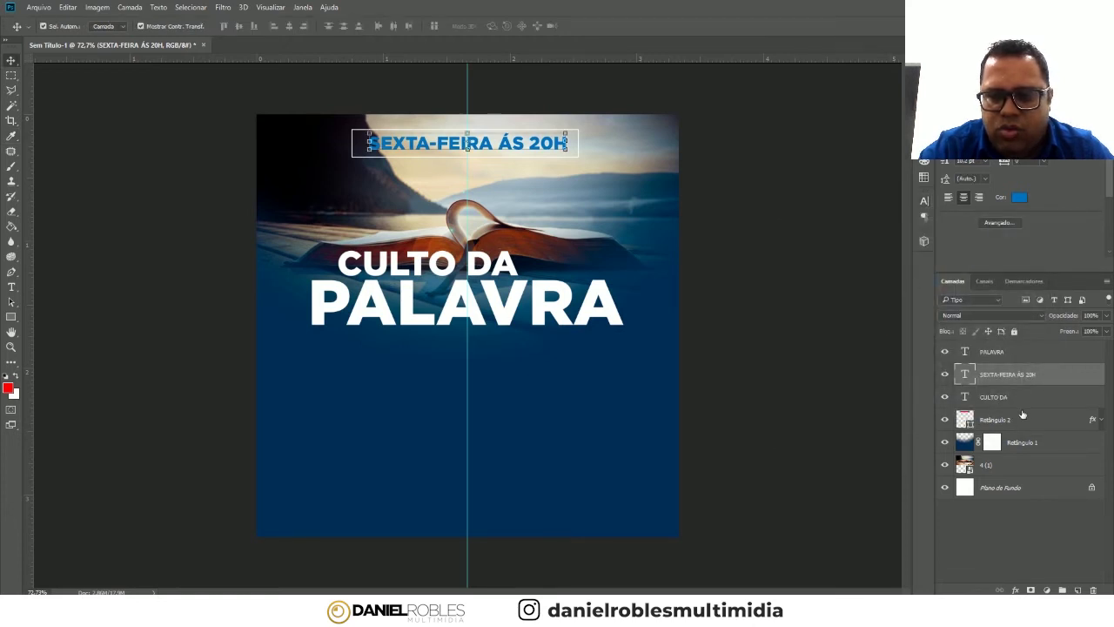
# - Open the layer style settings for Retângulo 2
pyautogui.click(1041, 397)
pyautogui.click(1038, 420)
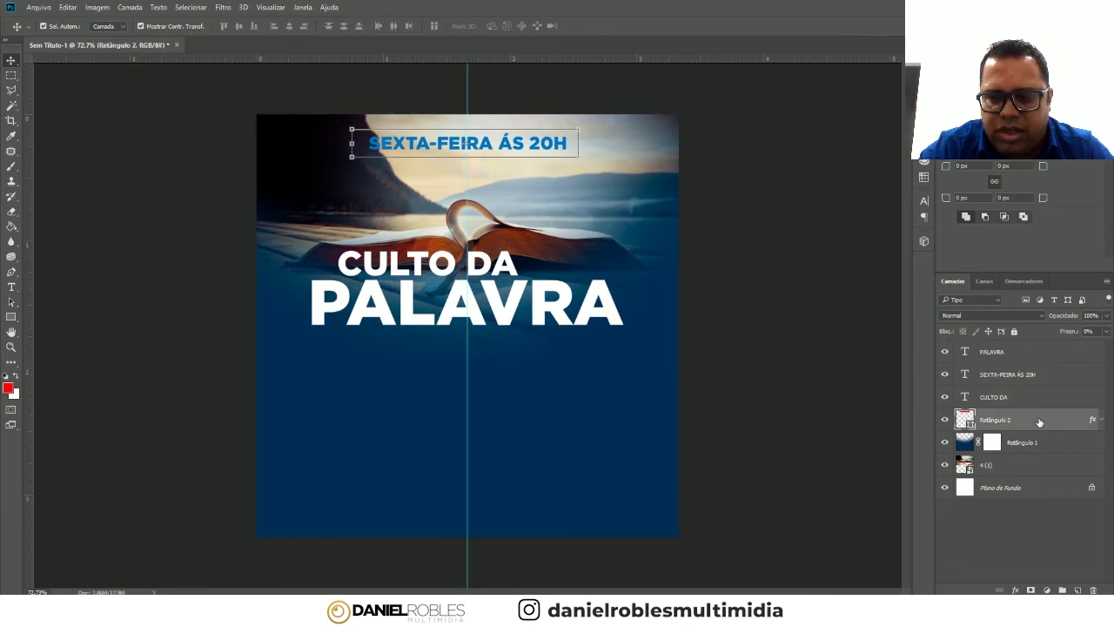
pyautogui.doubleClick(1029, 412)
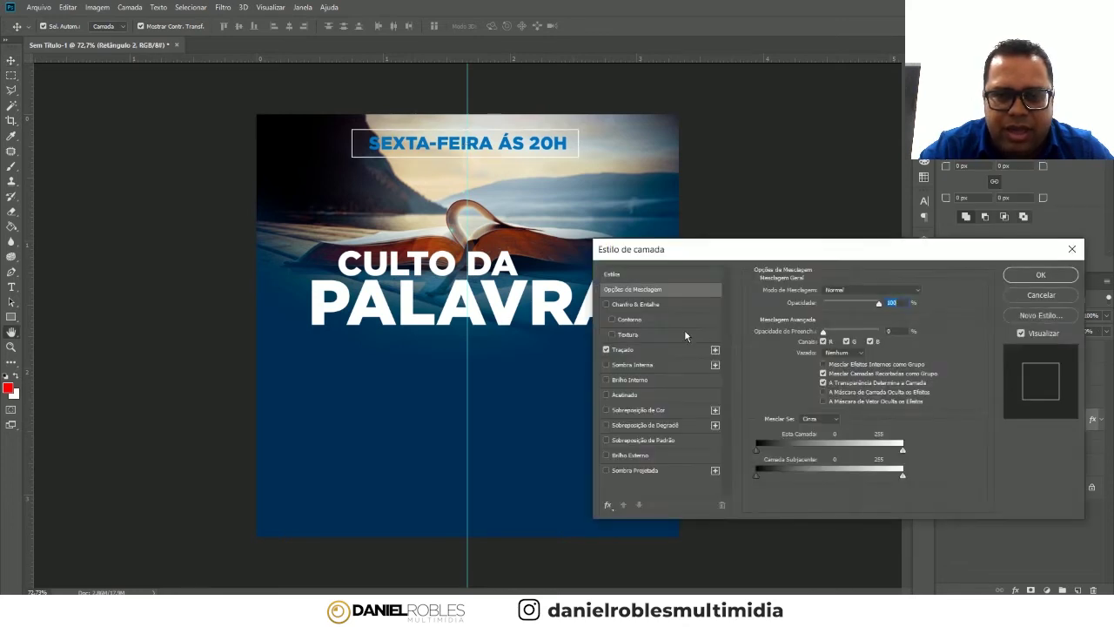
# - Recolour Retângulo 2's stroke to #1d72bc by sampling the blue date text
pyautogui.click(627, 350)
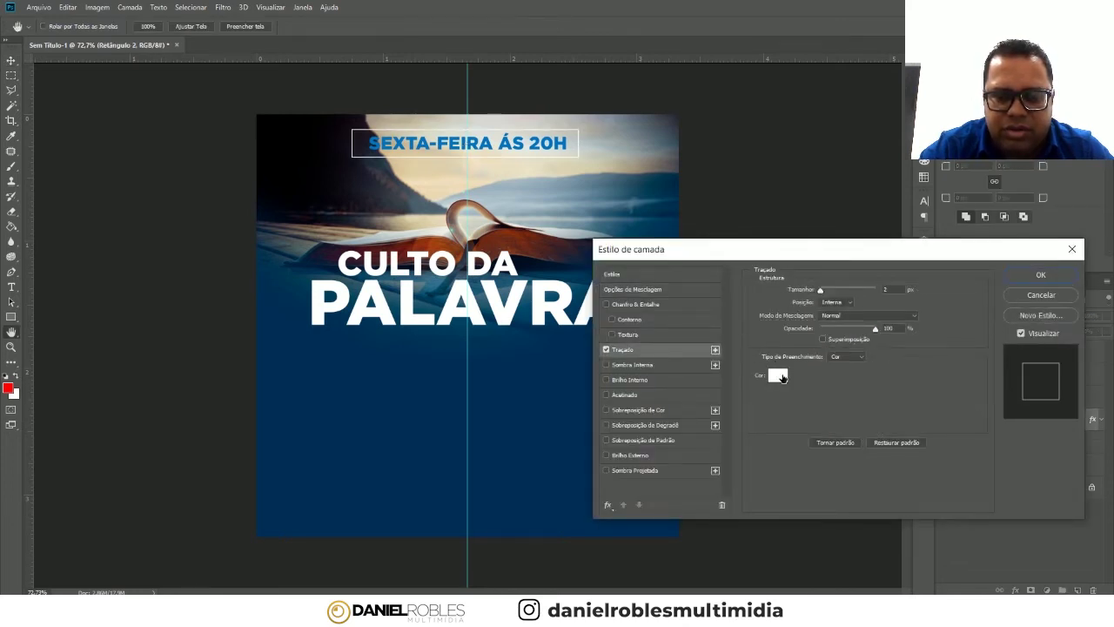
pyautogui.click(779, 375)
pyautogui.click(537, 370)
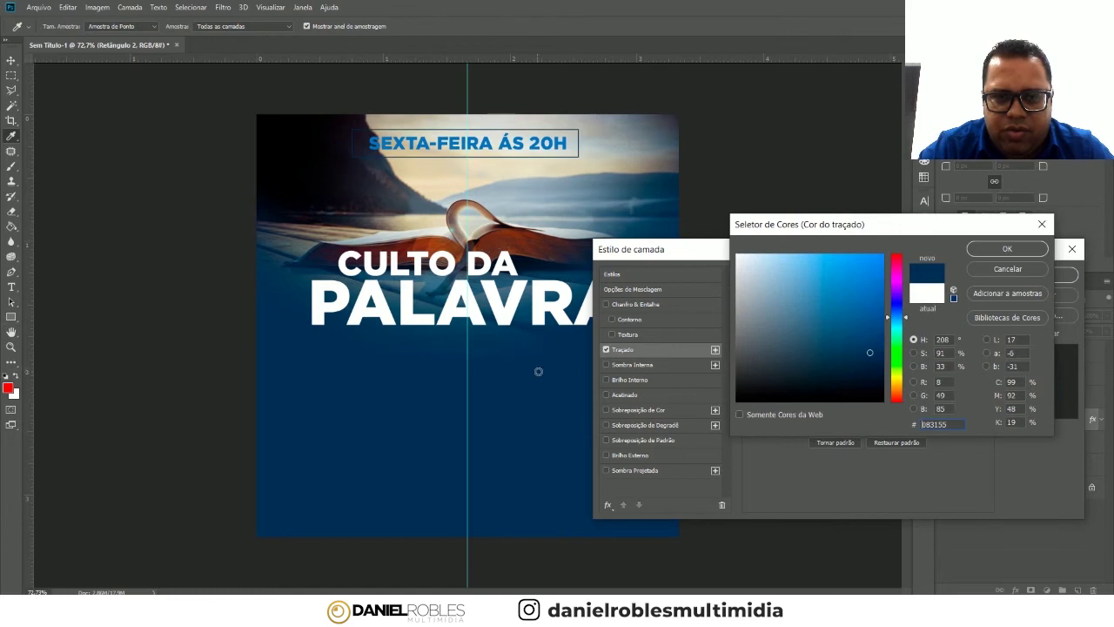
pyautogui.click(550, 142)
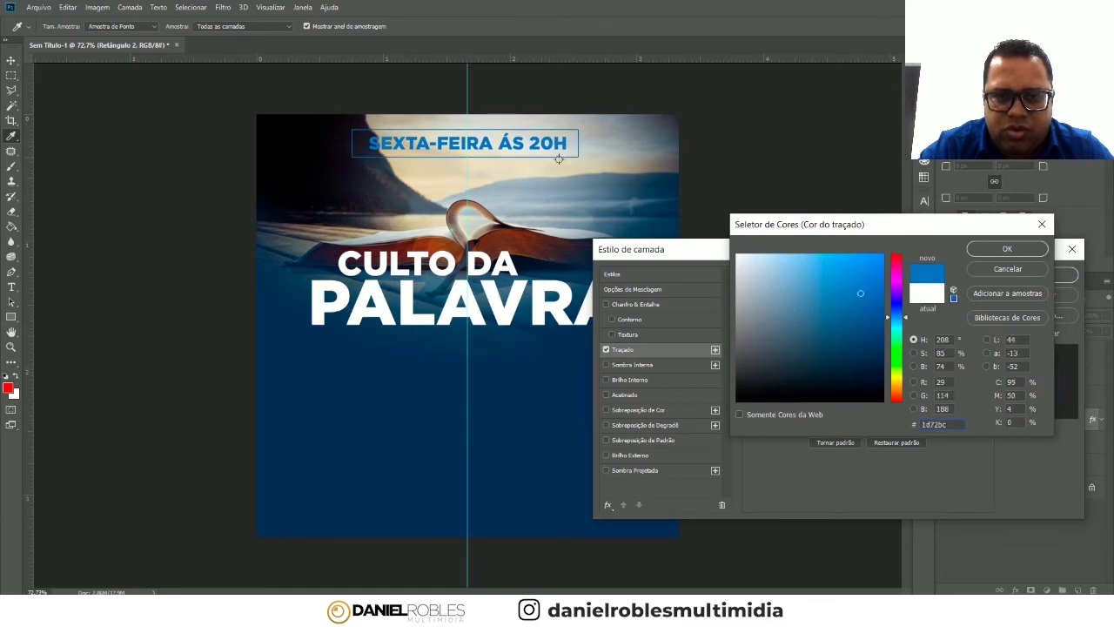
pyautogui.click(1007, 249)
pyautogui.click(1044, 275)
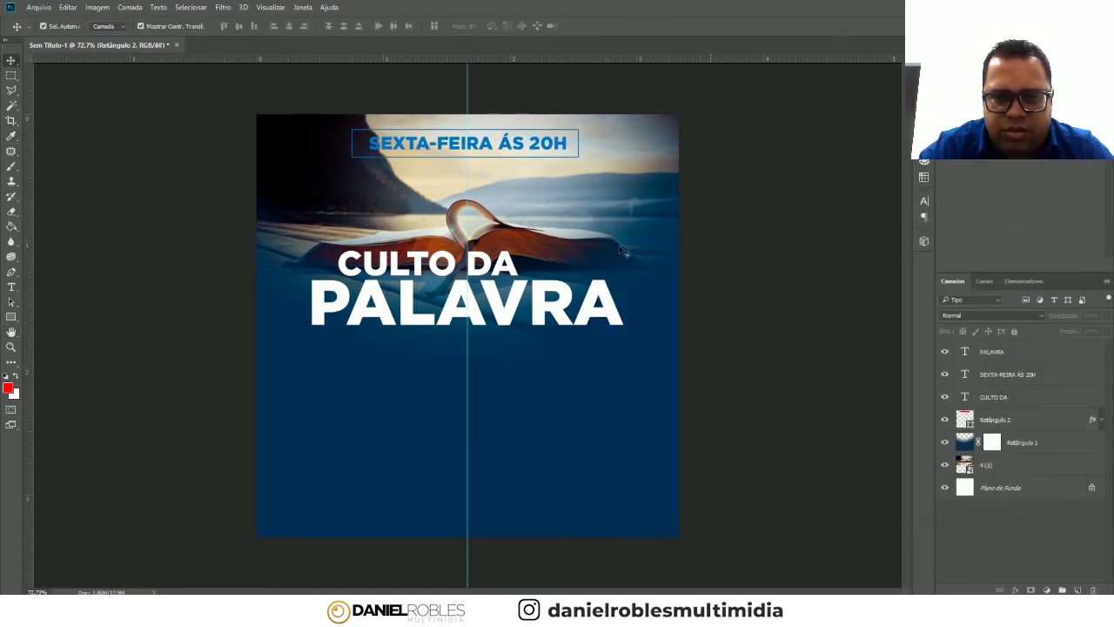
pyautogui.click(505, 315)
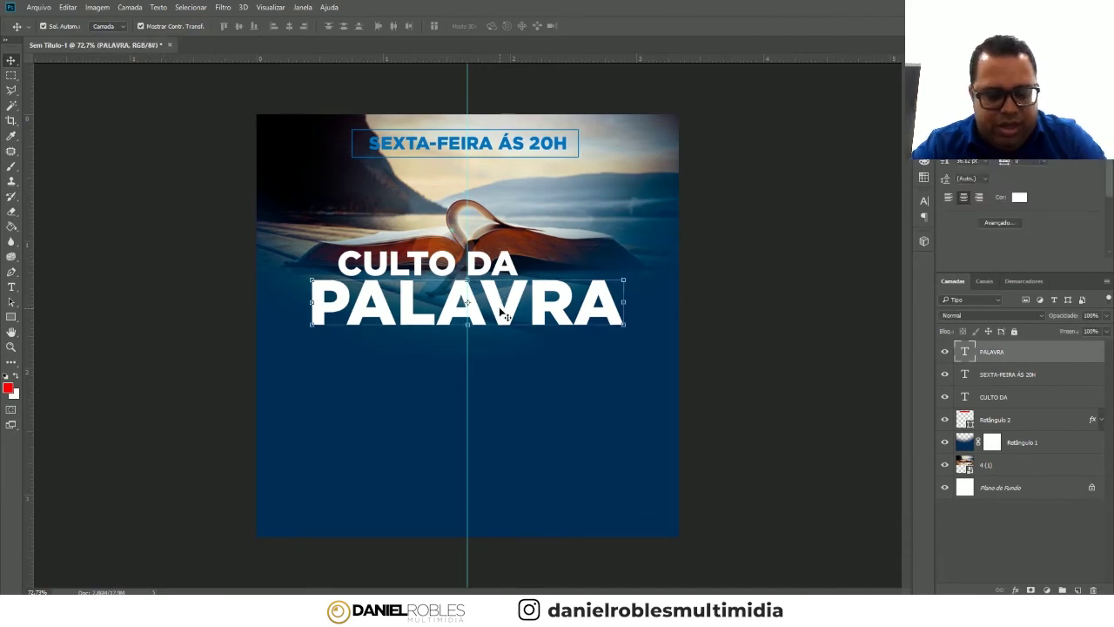
# - Make two copies of CULTO DA stacked near the flyer's bottom
pyautogui.click(484, 270)
pyautogui.hotkey('ctrl', 'j')
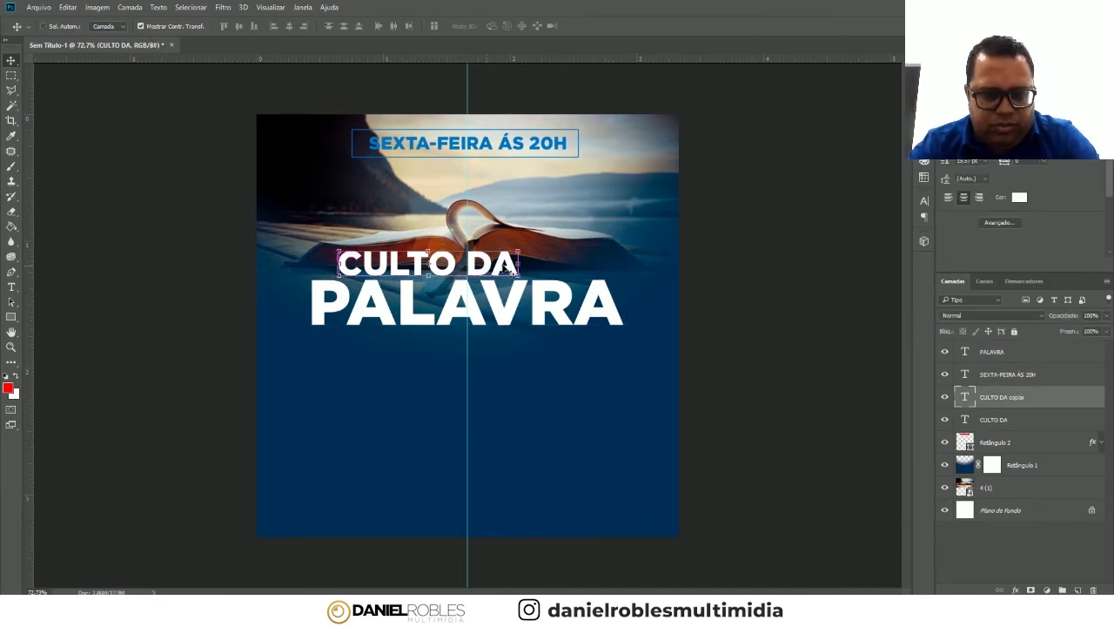
pyautogui.moveTo(484, 270)
pyautogui.mouseDown()
pyautogui.moveTo(526, 489)
pyautogui.moveTo(527, 470)
pyautogui.mouseUp()
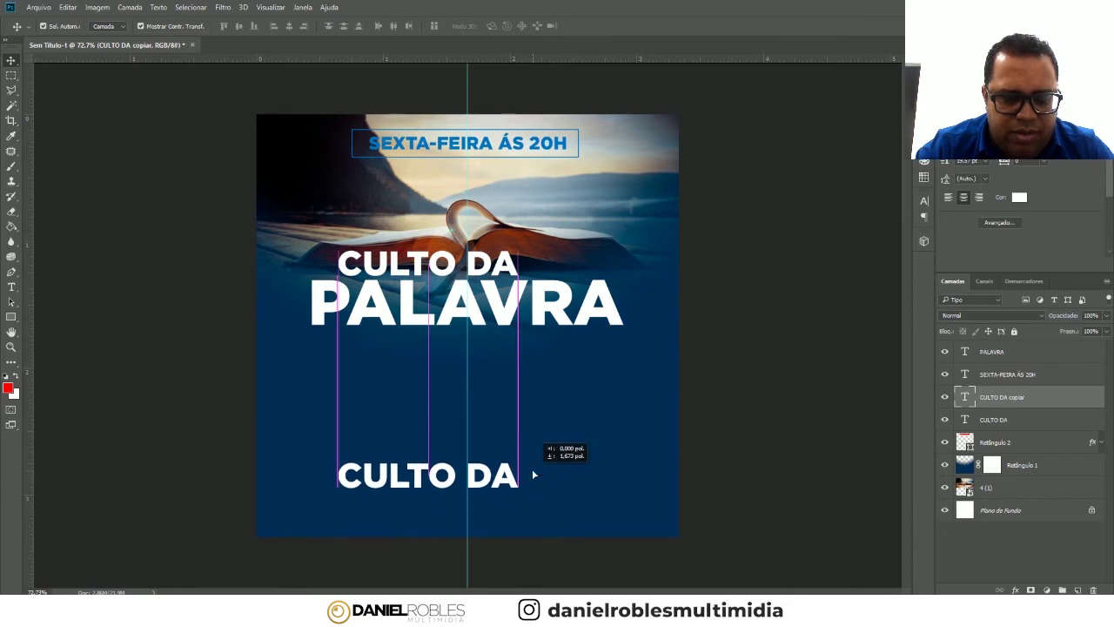
pyautogui.moveTo(493, 475); pyautogui.dragTo(530, 459)
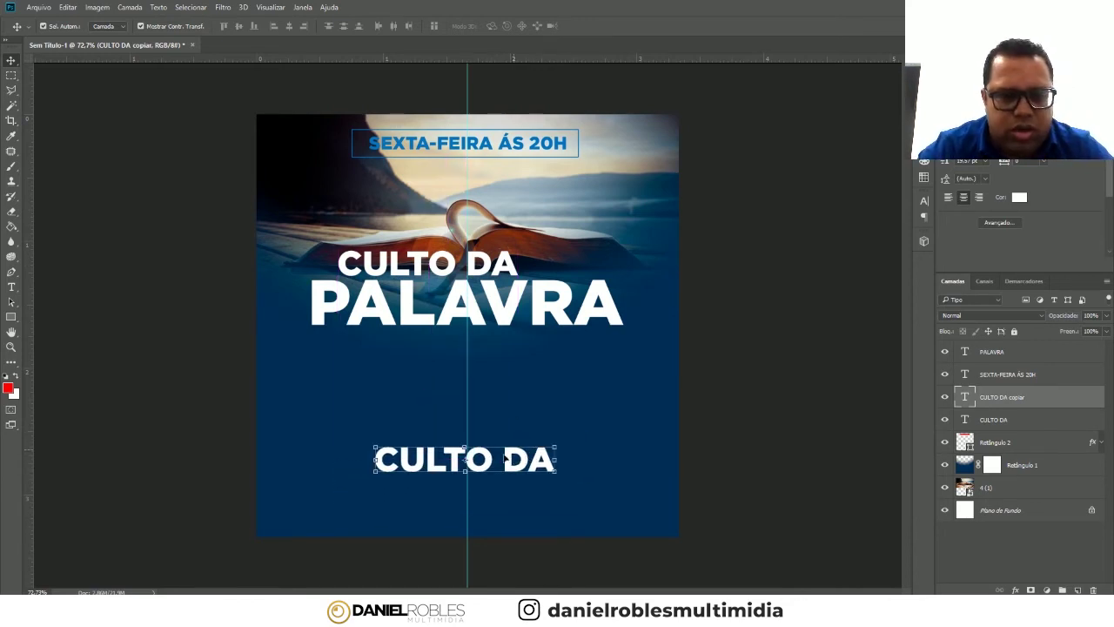
pyautogui.moveTo(497, 461); pyautogui.dragTo(488, 512)
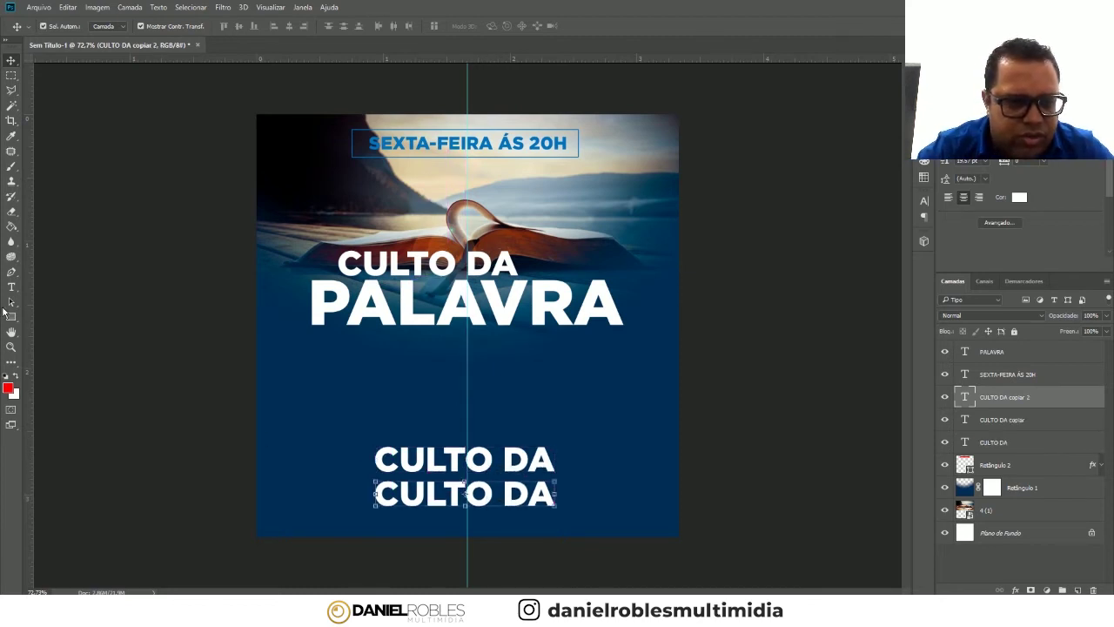
# - Rewrite the upper copy as IGREJA ASSEMBLEIA DE DEUS … NOVAS DE PAZ
pyautogui.click(11, 288)
pyautogui.click(432, 457)
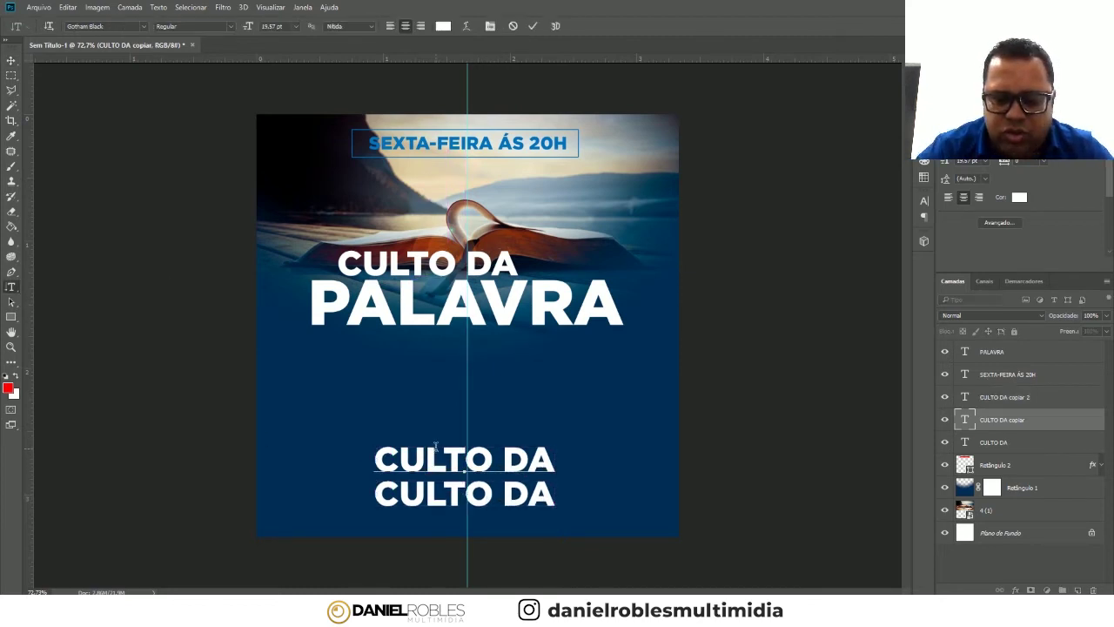
pyautogui.hotkey('ctrl', 'a')
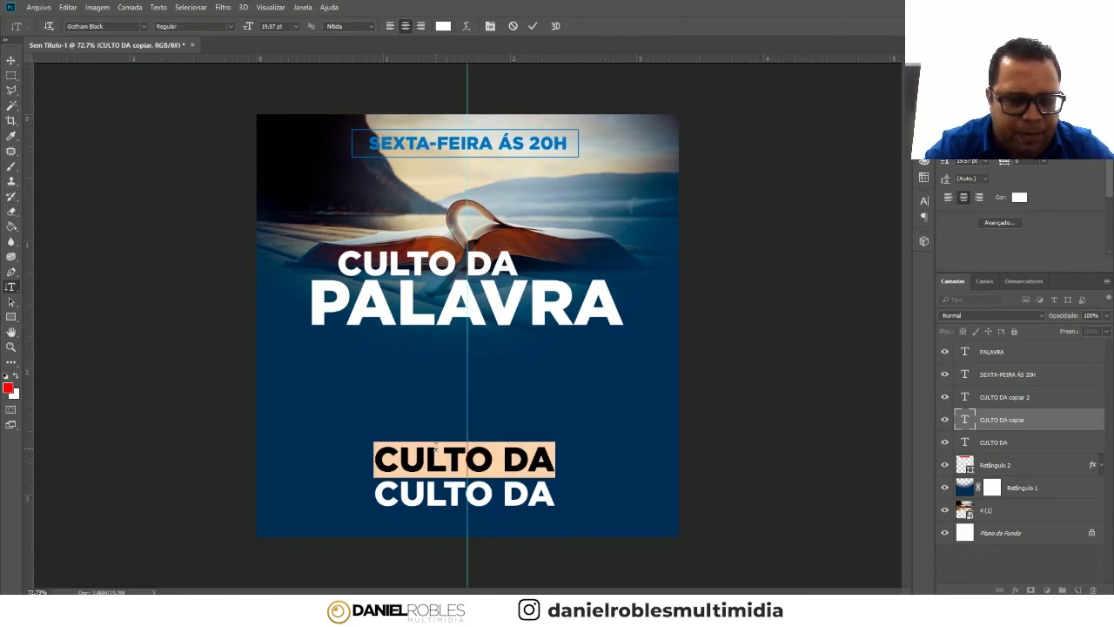
pyautogui.write('IGREJA ASSEMBLEIA DE DE')
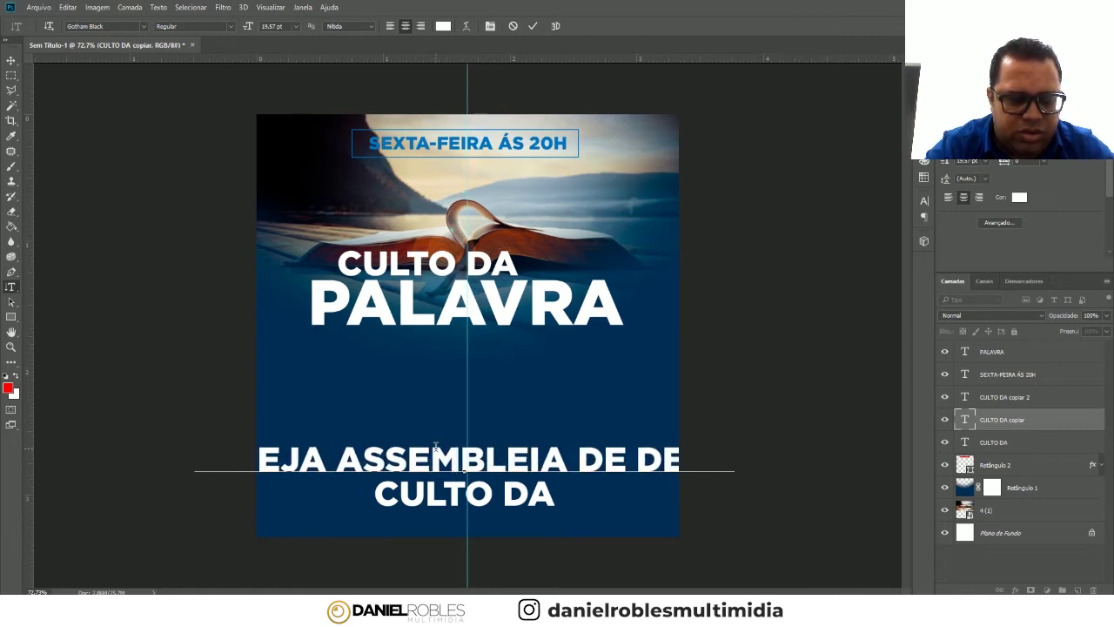
pyautogui.write('US MI')
pyautogui.write('NOVAS DE PAZ')
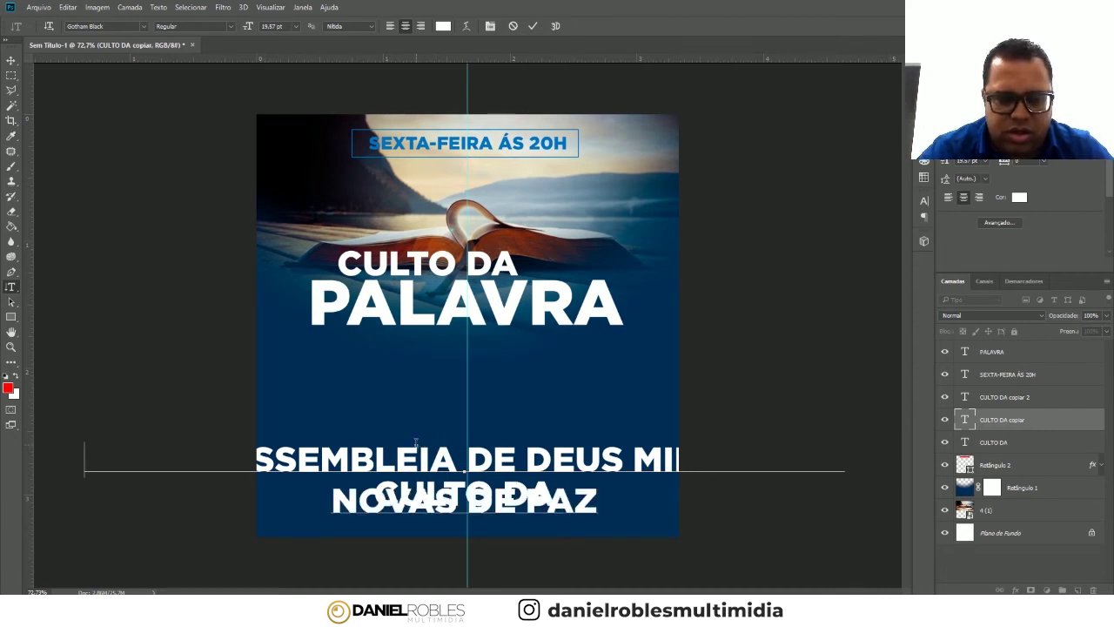
pyautogui.tripleClick(415, 442)
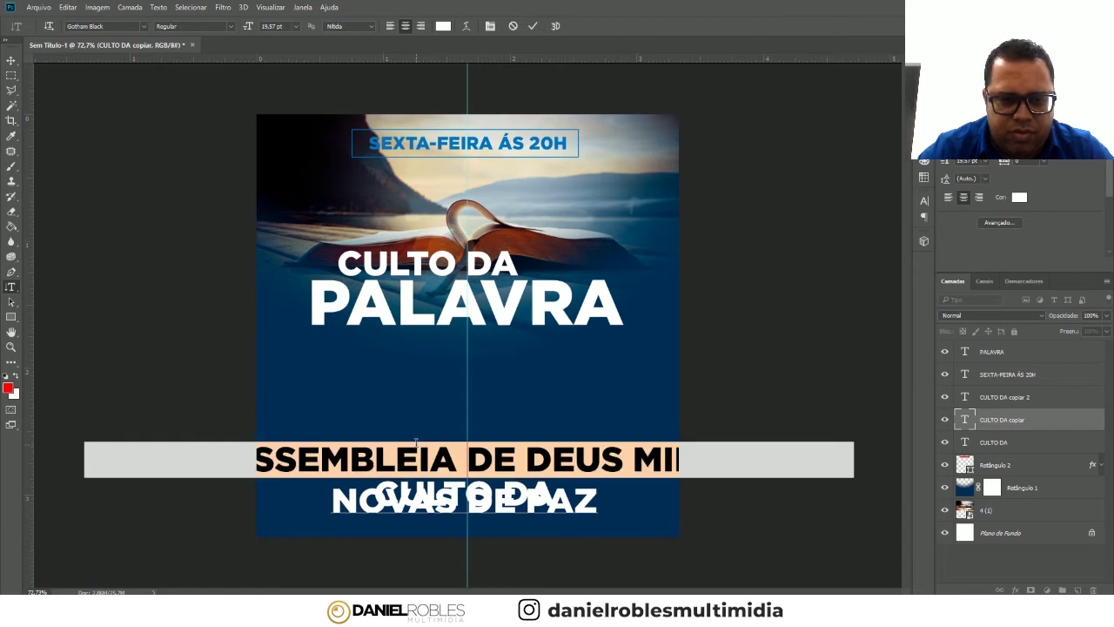
# - Set the church name's first line to 6 pt and move the text above CULTO DA
pyautogui.click(924, 201)
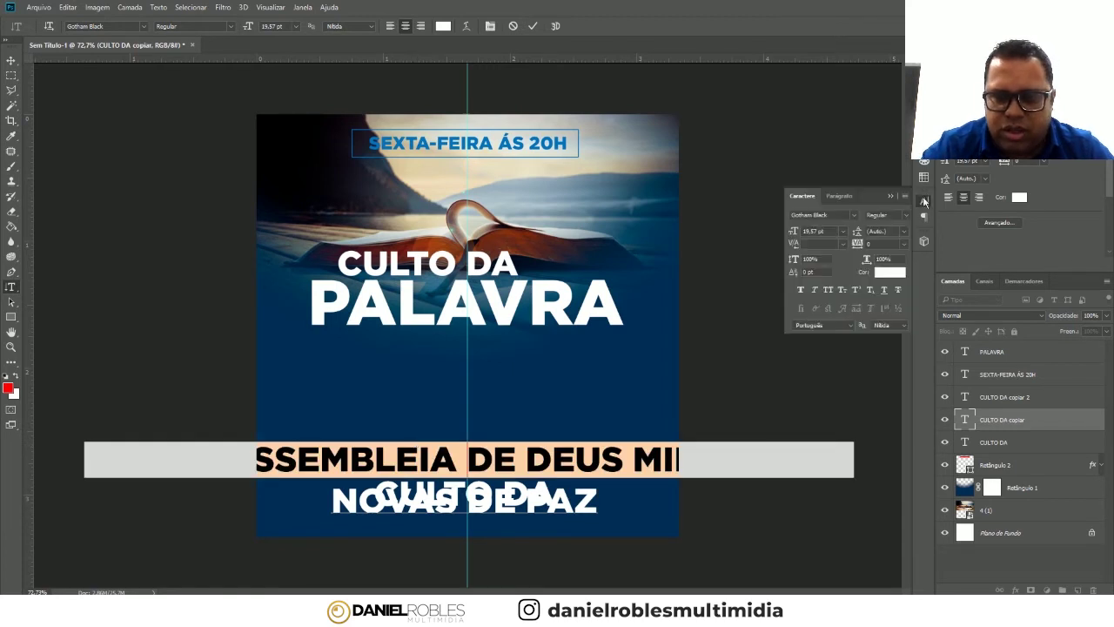
pyautogui.click(841, 231)
pyautogui.click(831, 298)
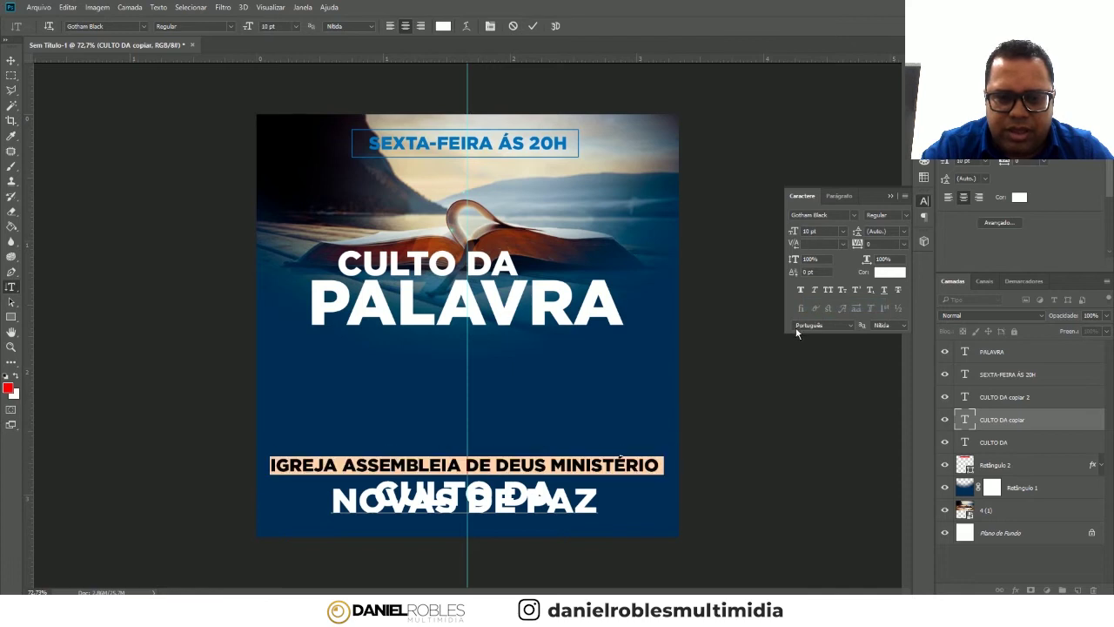
pyautogui.click(842, 231)
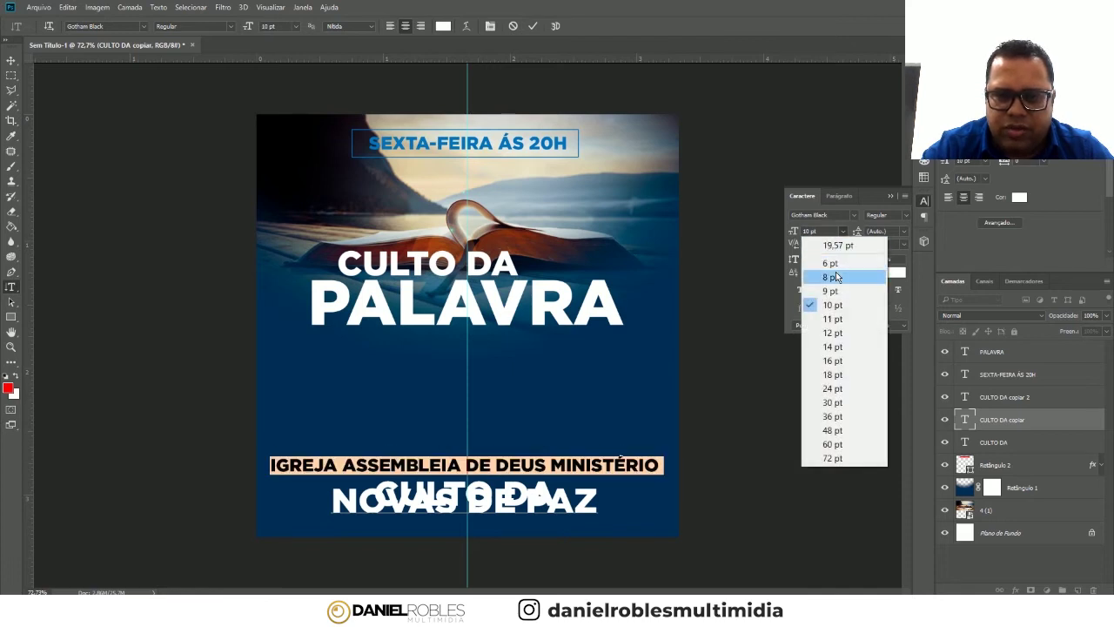
pyautogui.click(836, 271)
pyautogui.click(839, 233)
pyautogui.click(836, 259)
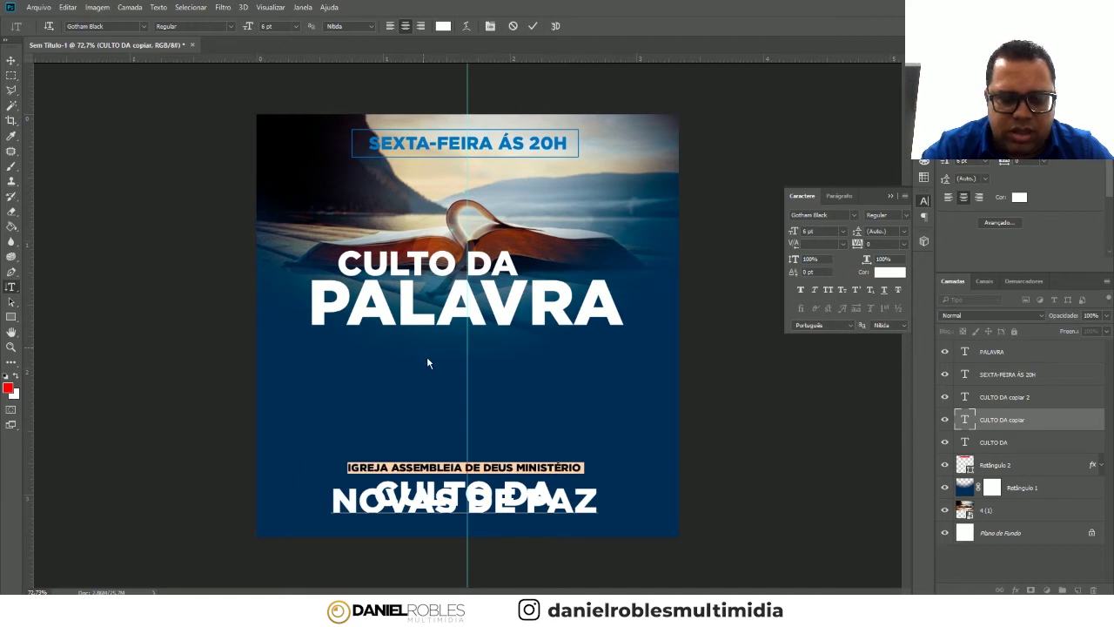
pyautogui.click(11, 60)
pyautogui.moveTo(537, 471); pyautogui.dragTo(538, 403)
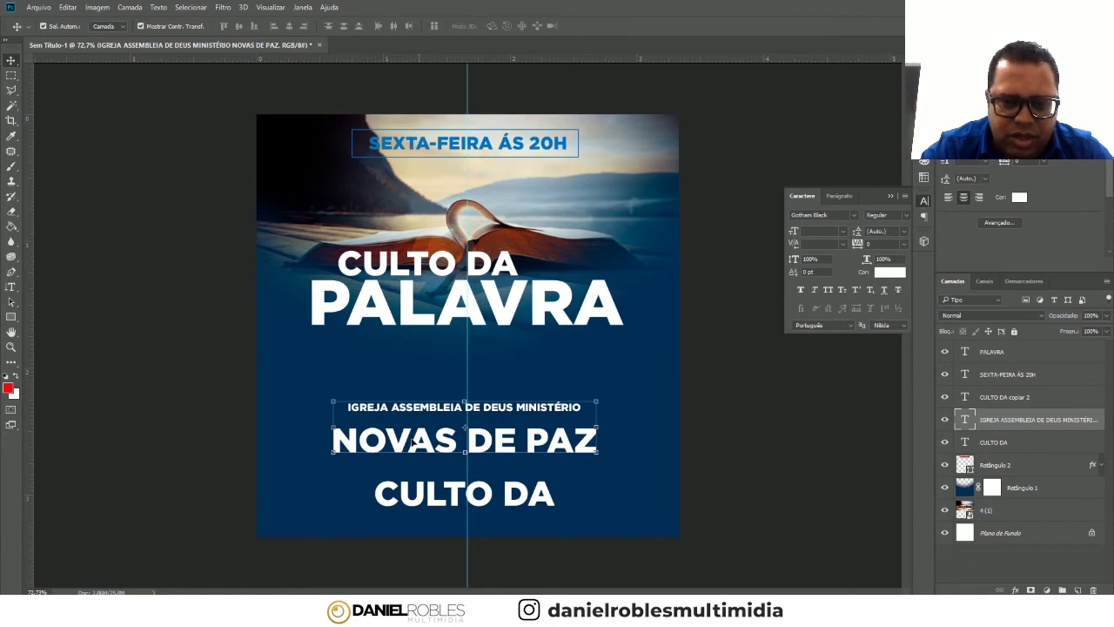
# - Tighten the leading of the NOVAS DE PAZ line and nudge the text down
pyautogui.click(11, 286)
pyautogui.click(384, 439)
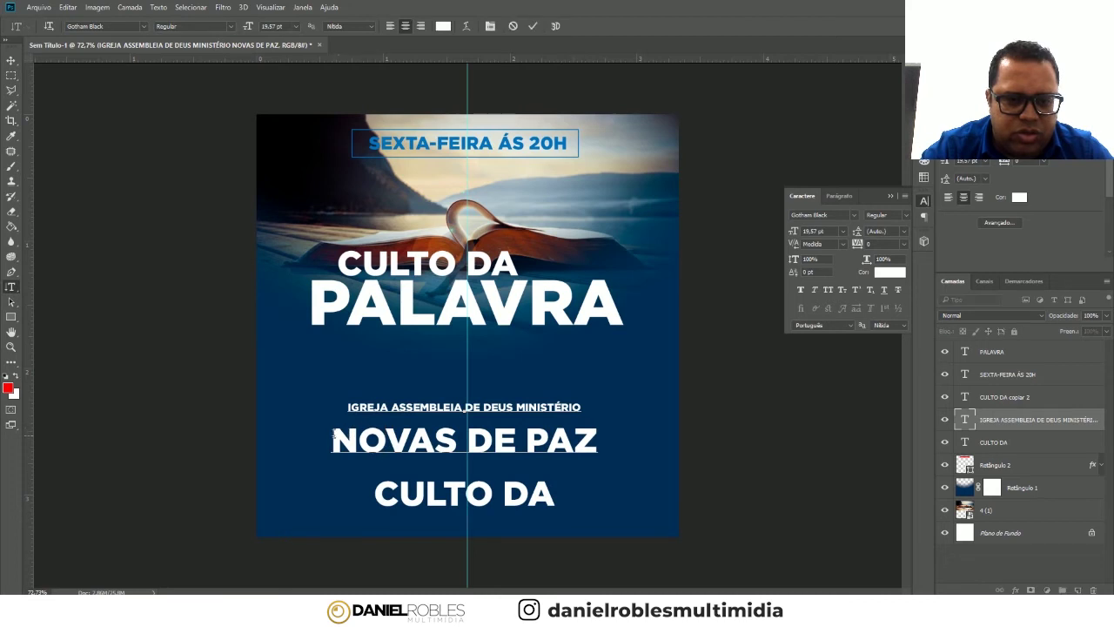
pyautogui.moveTo(332, 440); pyautogui.dragTo(622, 432)
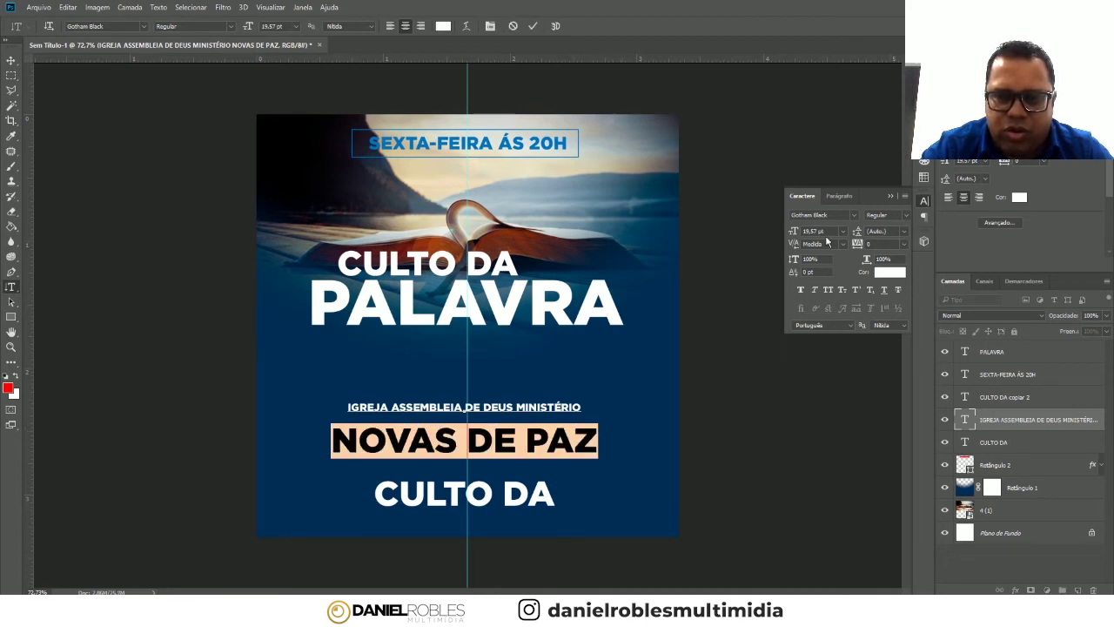
pyautogui.click(903, 233)
pyautogui.click(891, 360)
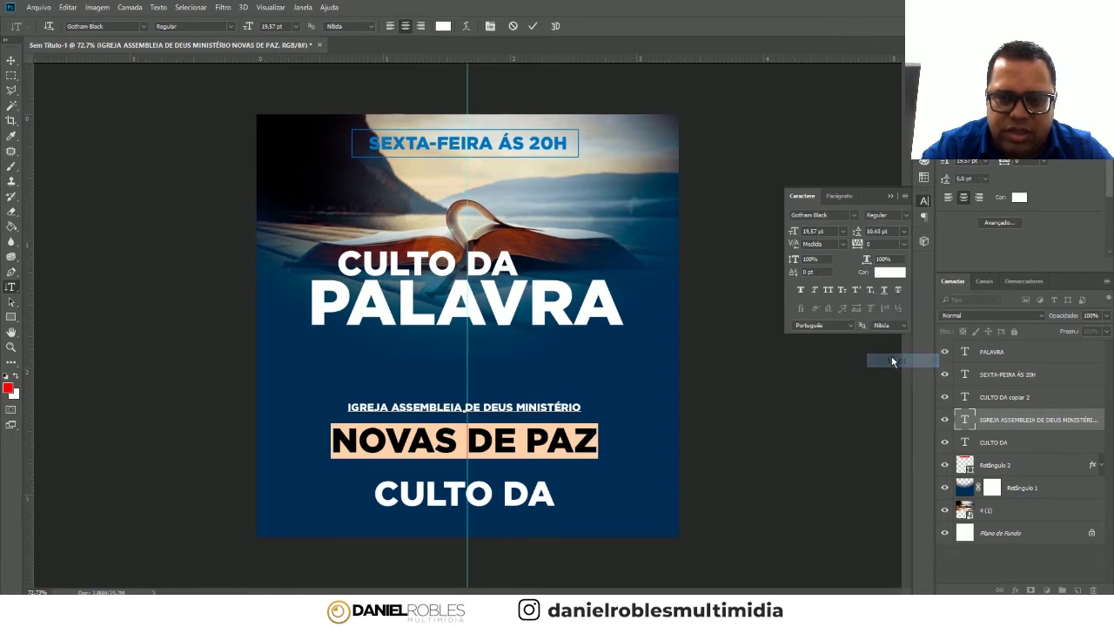
pyautogui.click(11, 60)
pyautogui.moveTo(533, 425); pyautogui.dragTo(539, 454)
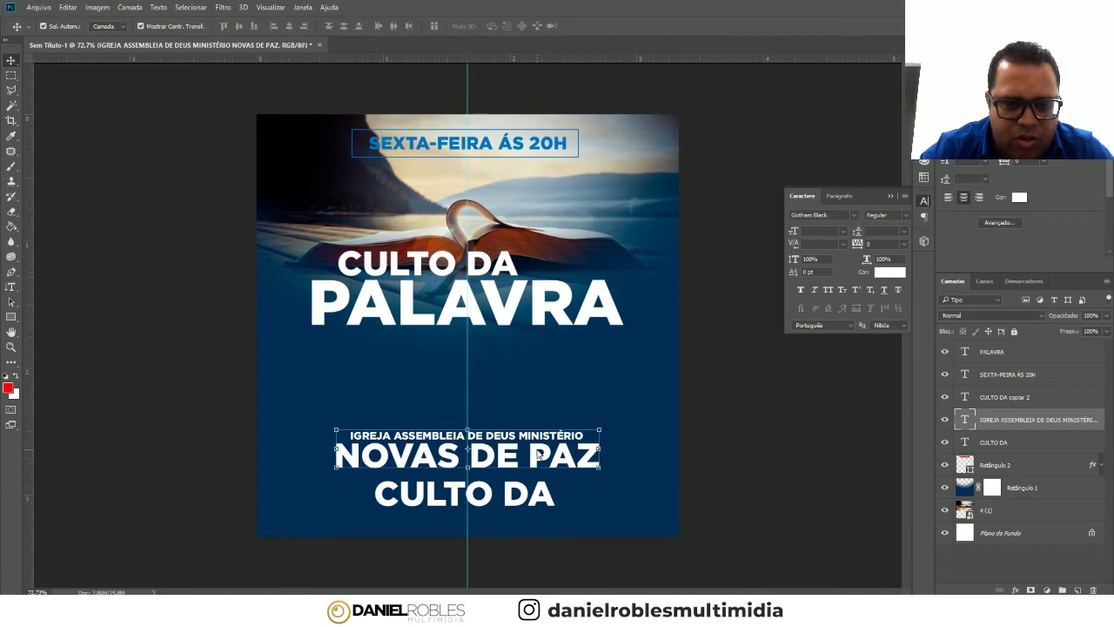
# - Set the IGREJA ASSEMBLEIA DE DEUS MINISTÉRIO line to Gotham Medium with 100 tracking
pyautogui.press('t')
pyautogui.click(464, 436)
pyautogui.moveTo(404, 425); pyautogui.dragTo(587, 427)
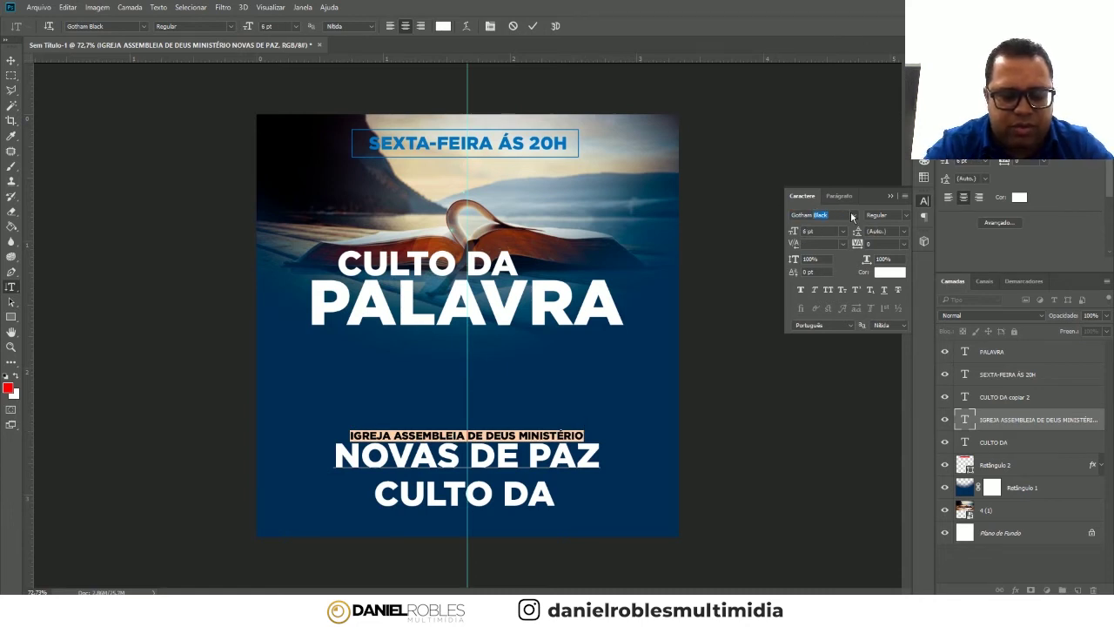
pyautogui.write('MEDIUM')
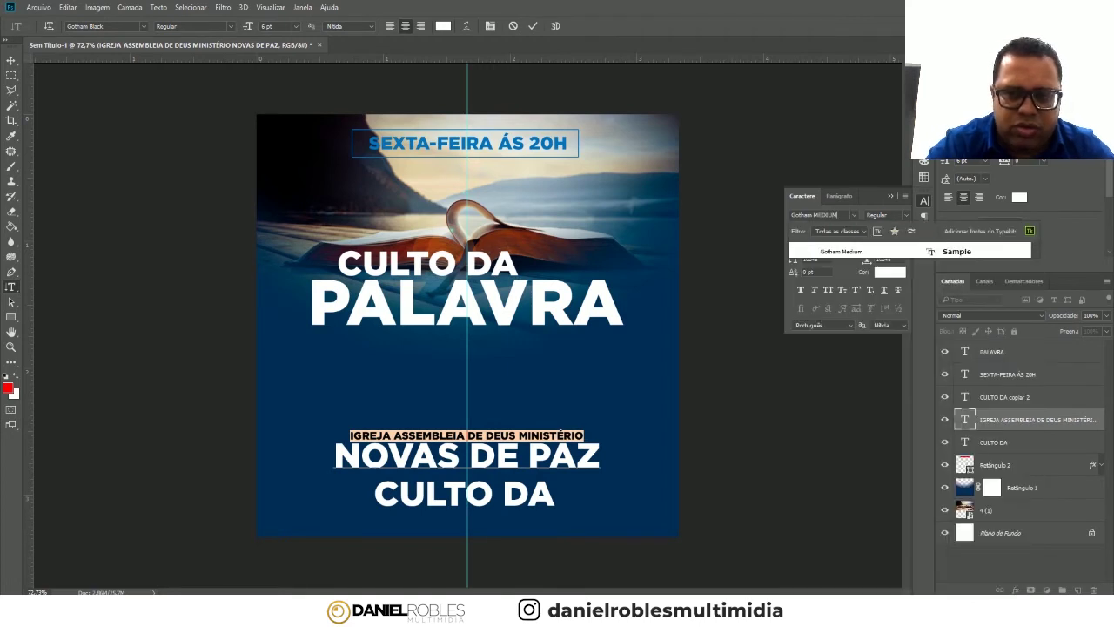
pyautogui.press('Return')
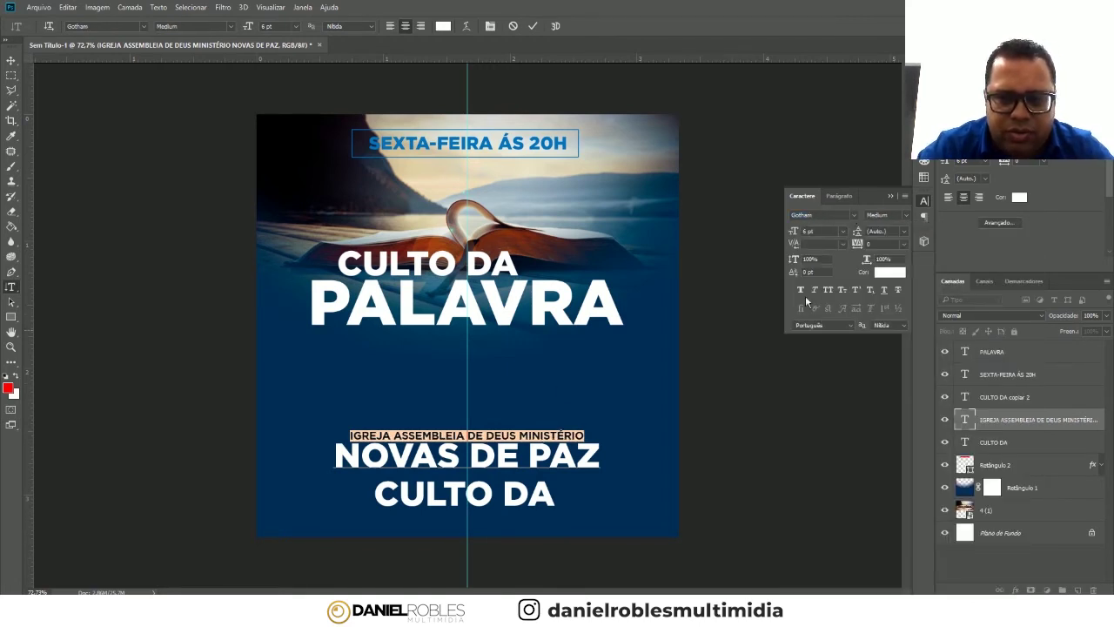
pyautogui.write('100')
pyautogui.press('Return')
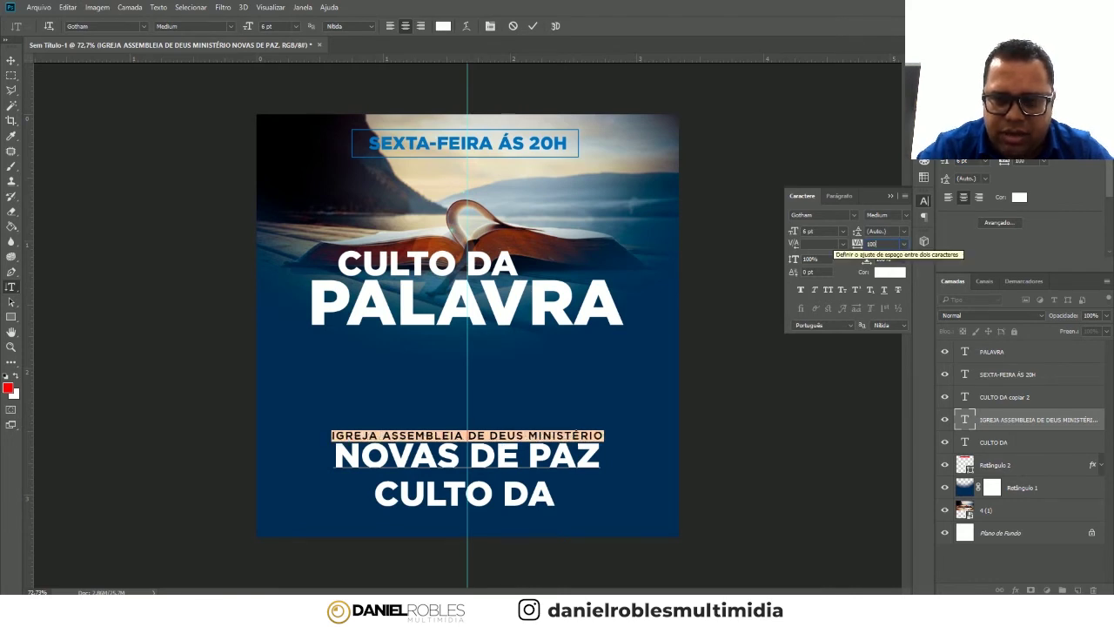
pyautogui.click(11, 60)
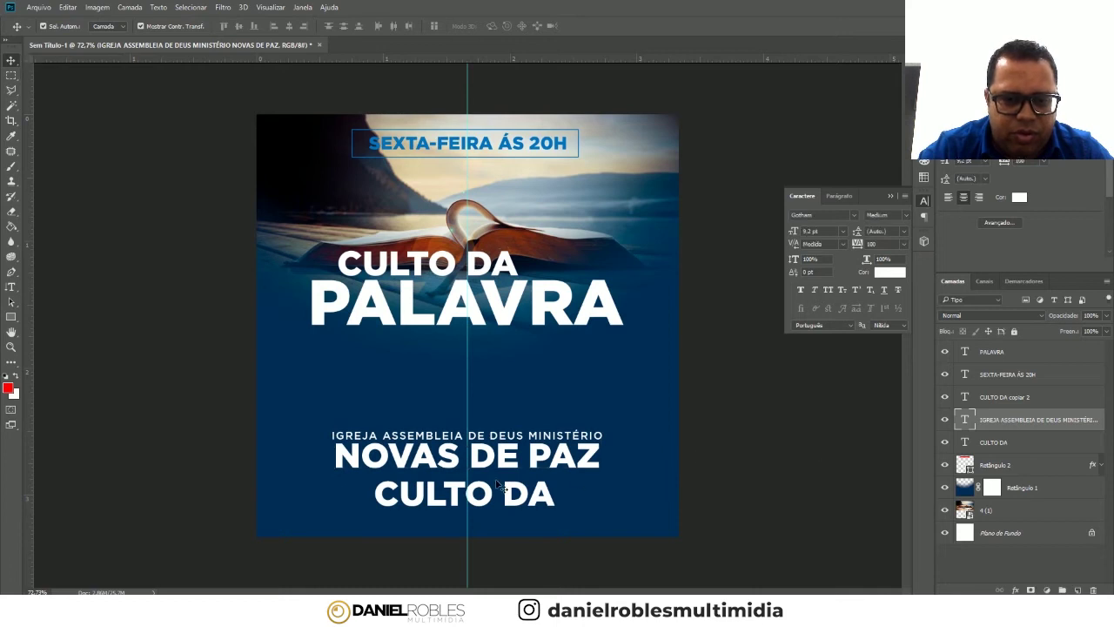
pyautogui.click(501, 486)
pyautogui.click(10, 287)
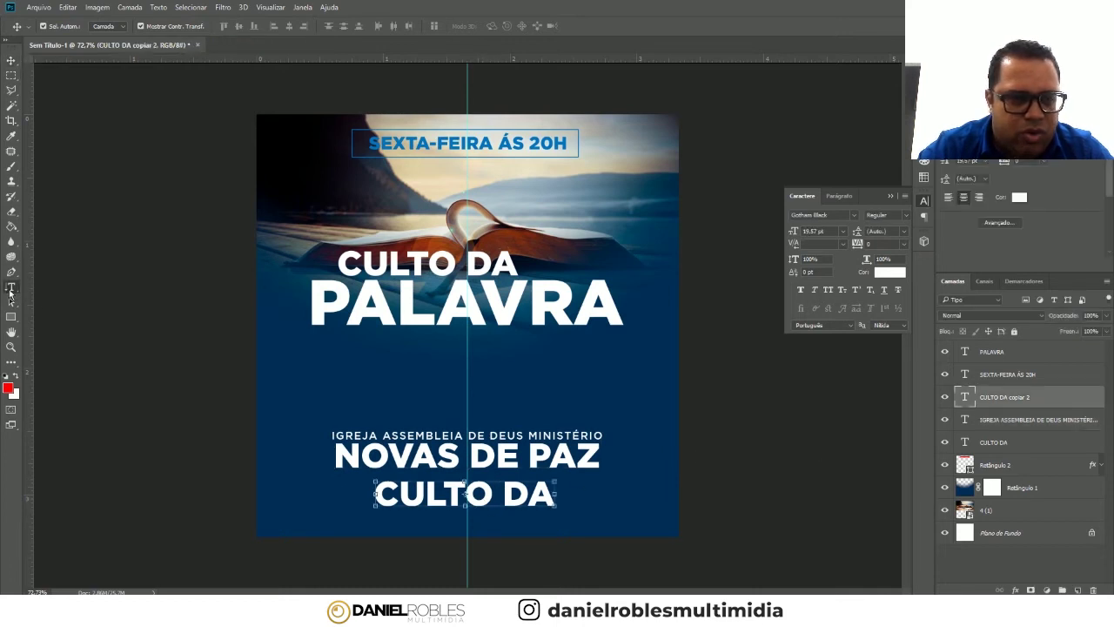
pyautogui.click(388, 495)
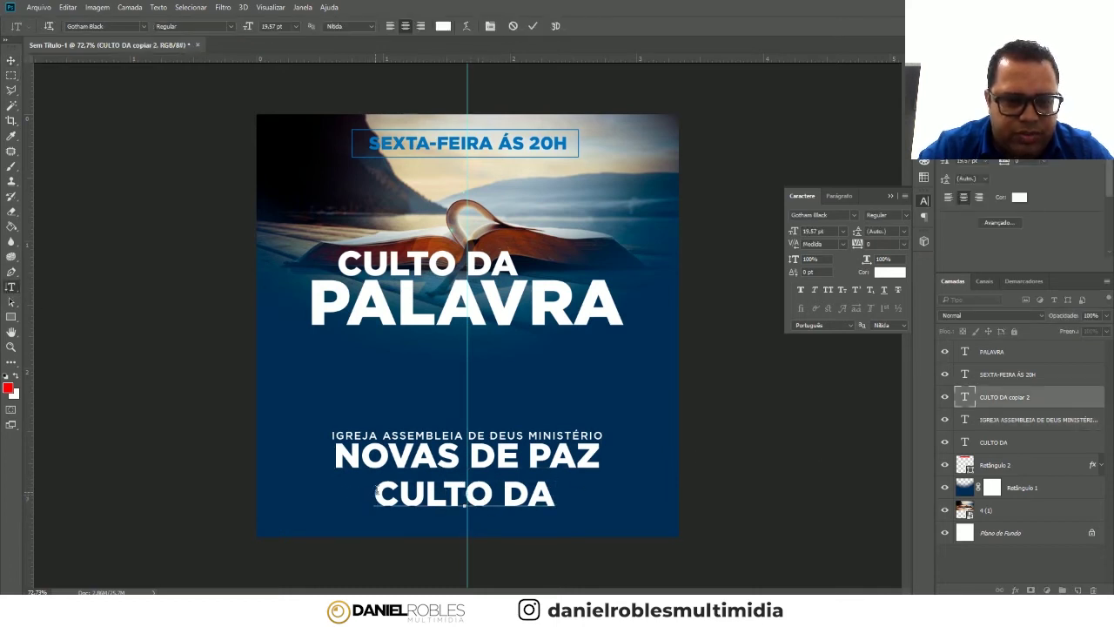
pyautogui.moveTo(376, 492); pyautogui.dragTo(577, 499)
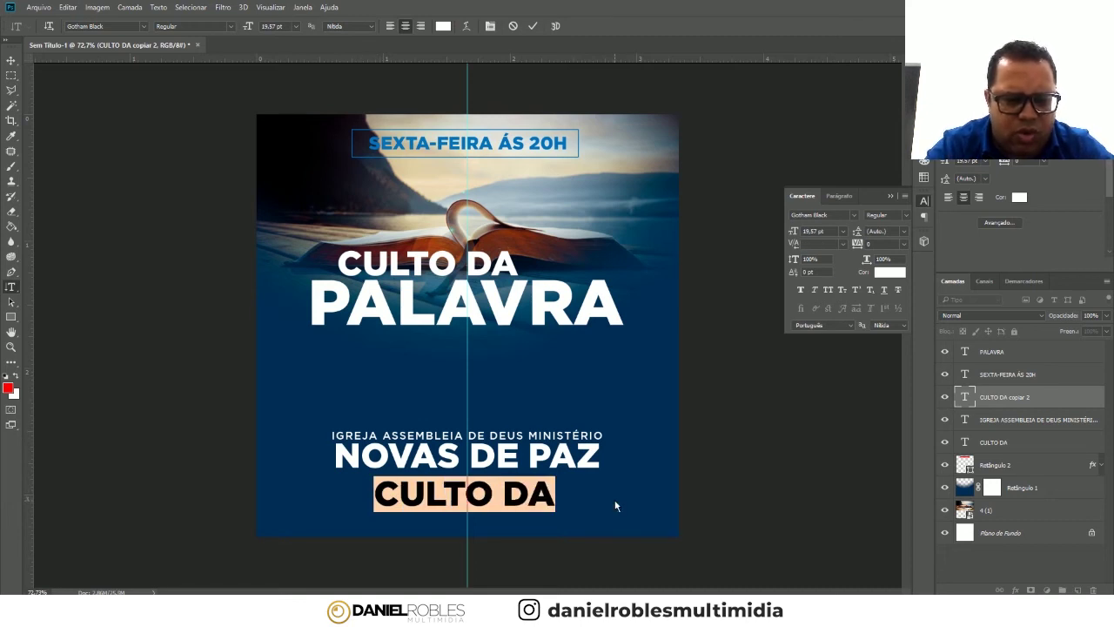
pyautogui.write('RUA SÃO SEBASTIÃO')
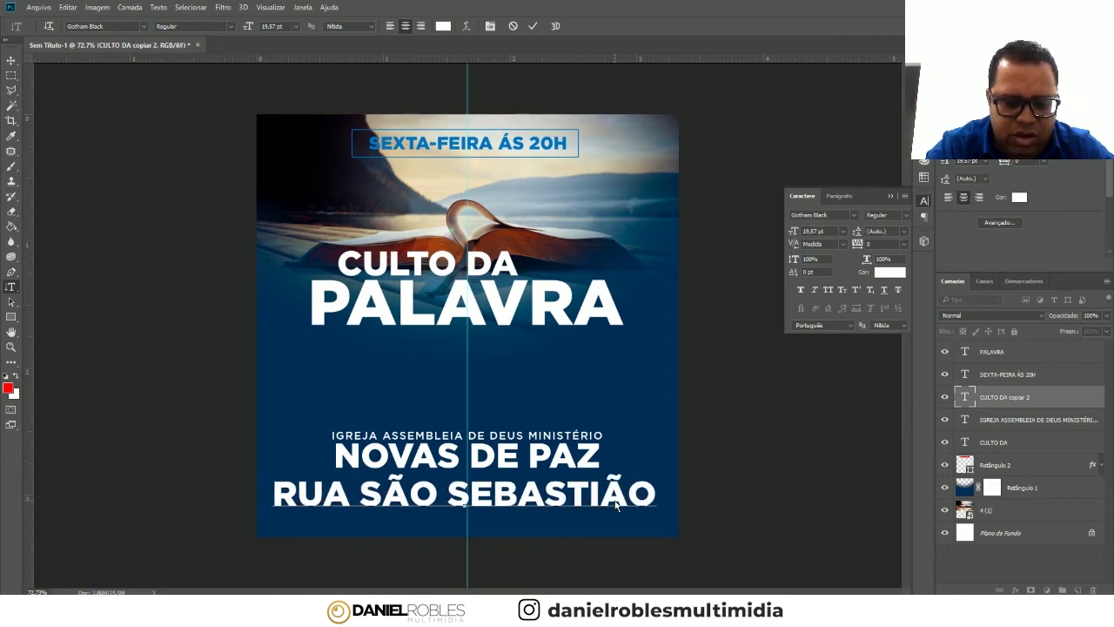
pyautogui.write(', 10')
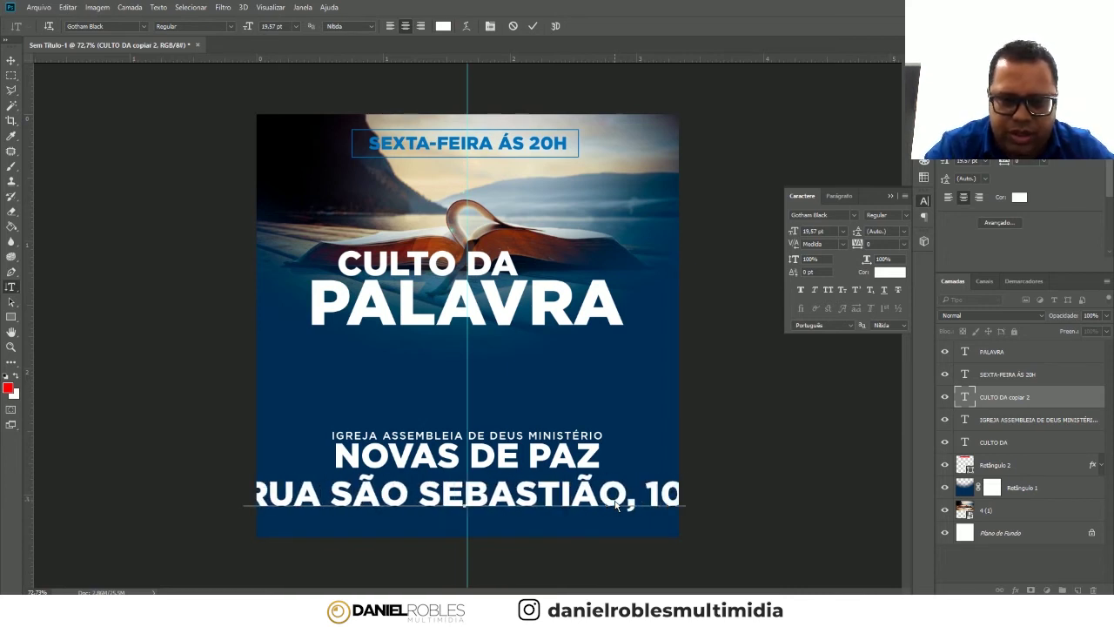
pyautogui.write('1')
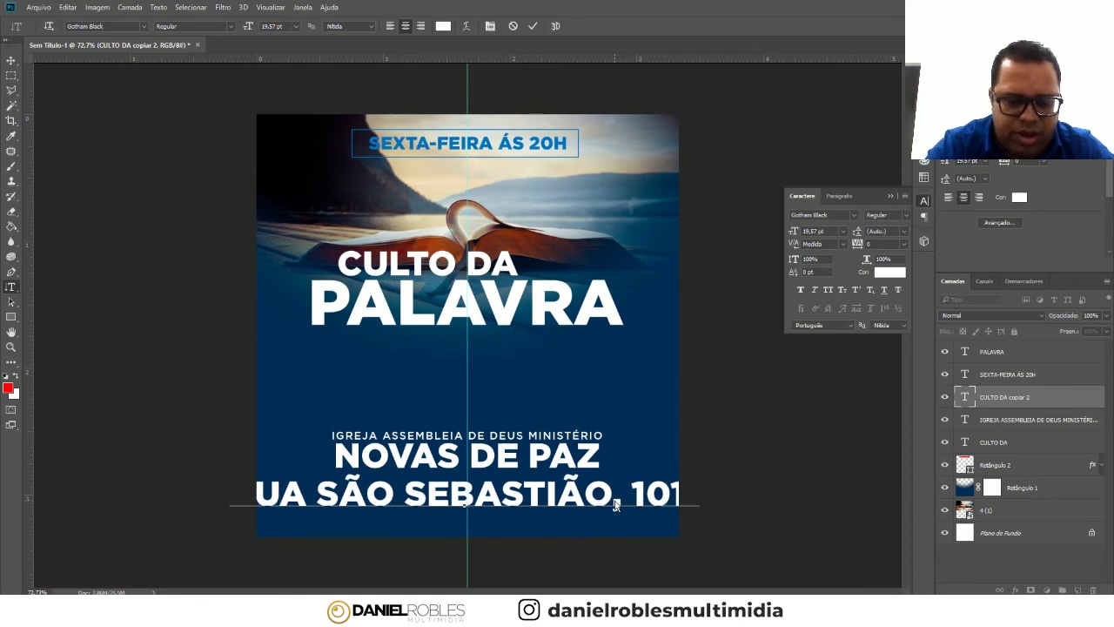
pyautogui.write('JA')
pyautogui.press('BackSpace')
pyautogui.write('D')
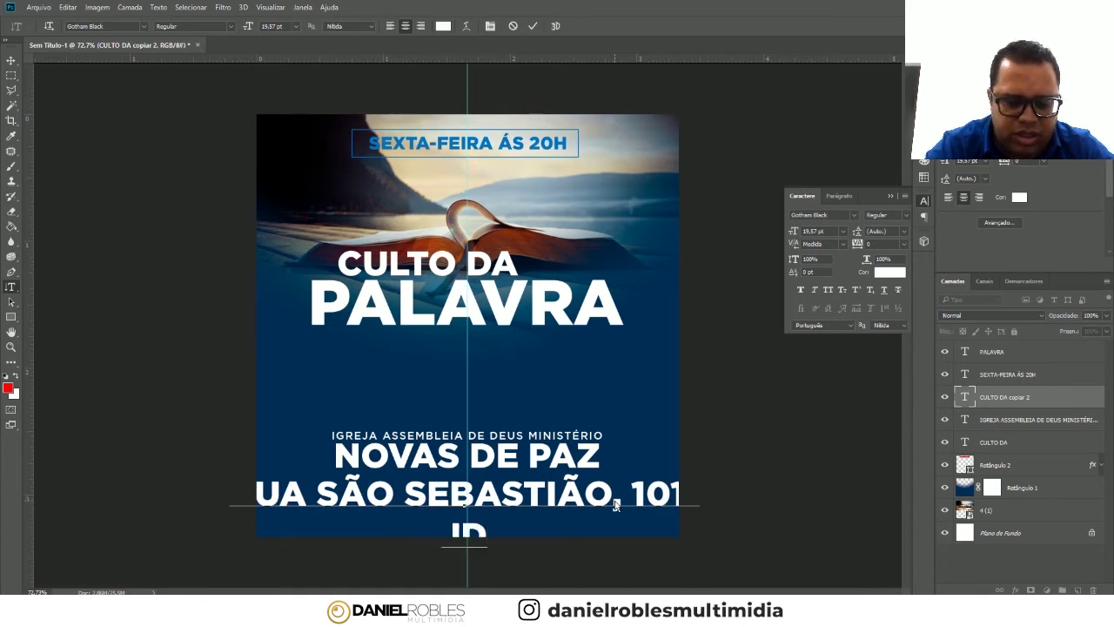
pyautogui.press('BackSpace')
pyautogui.press('BackSpace')
pyautogui.write('JD. PIEDADE')
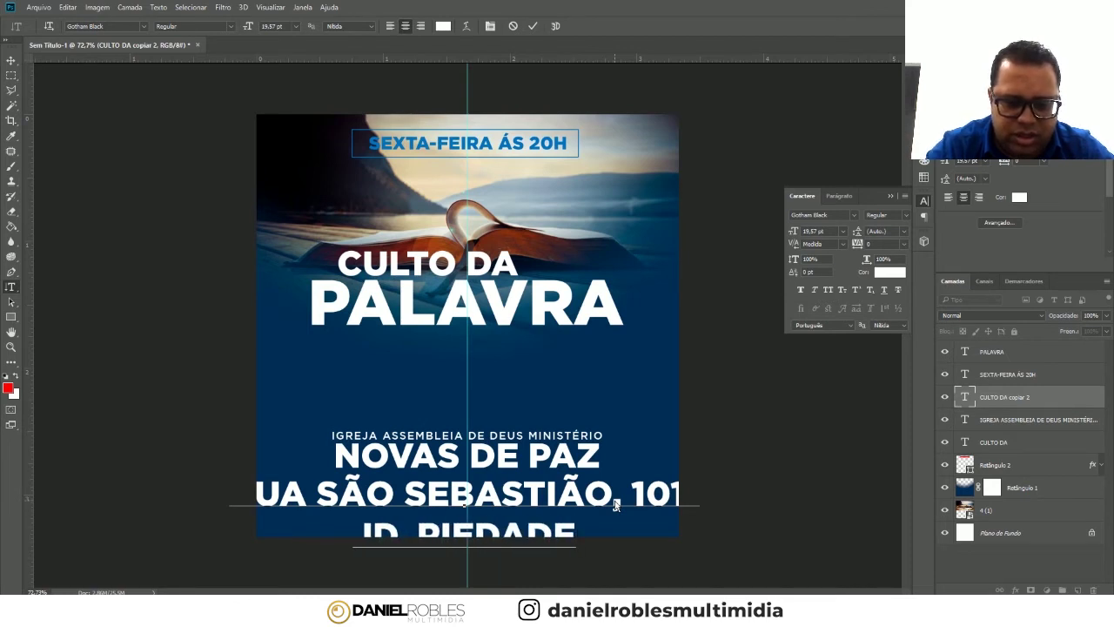
pyautogui.write(' - JABOATÃO DOS GUA')
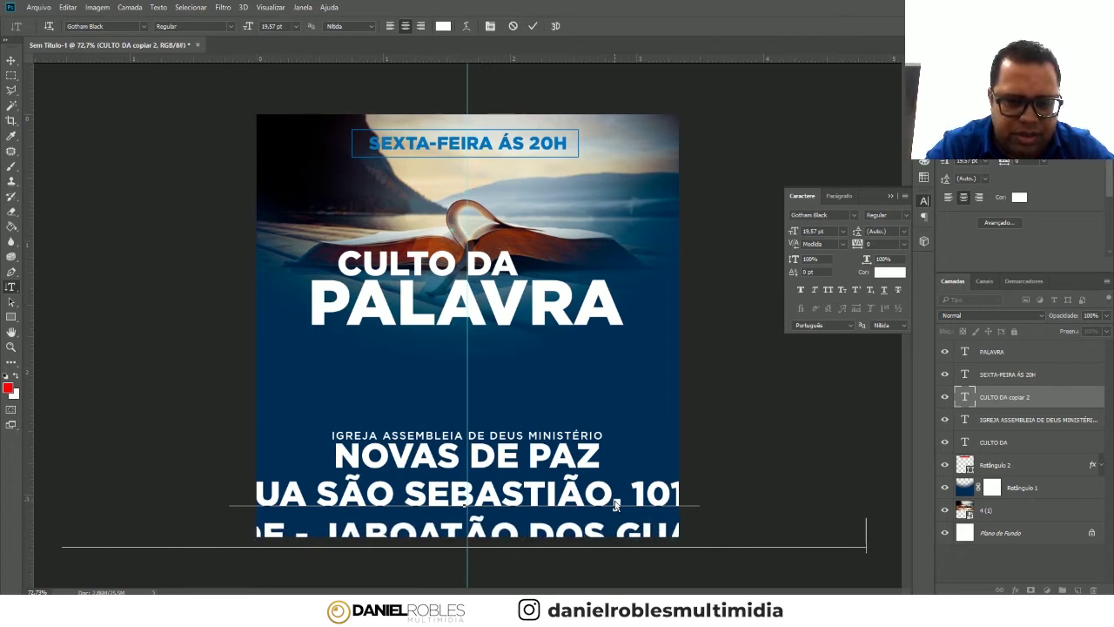
pyautogui.write('R')
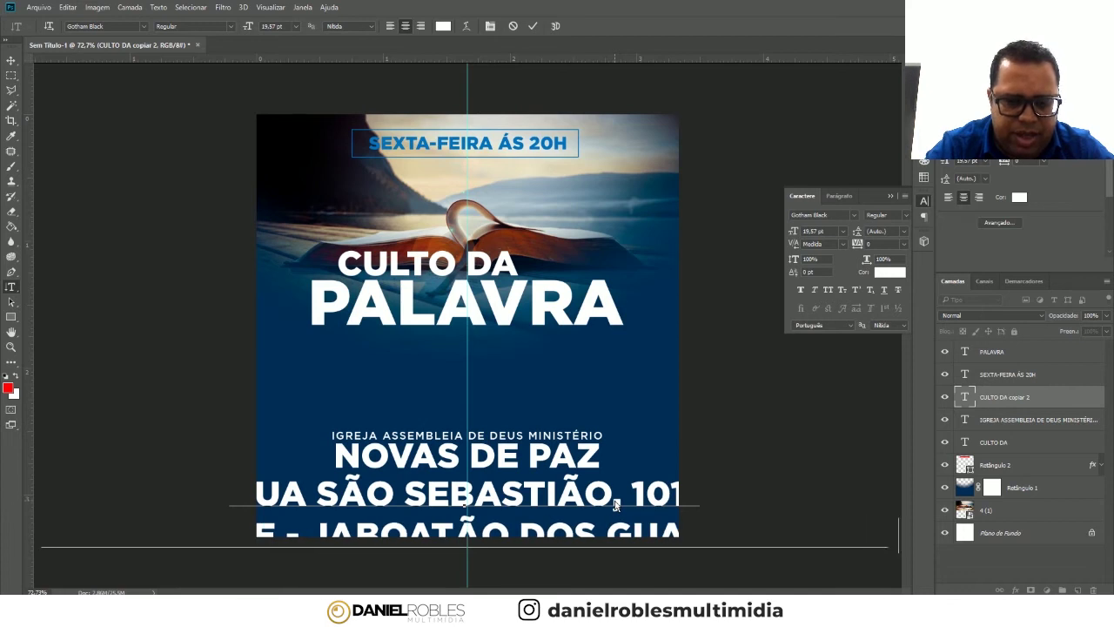
pyautogui.write('ARAPES/P')
# - Set the address to 8 pt and rebreak it into two lines before JABOATÃO
pyautogui.click(11, 60)
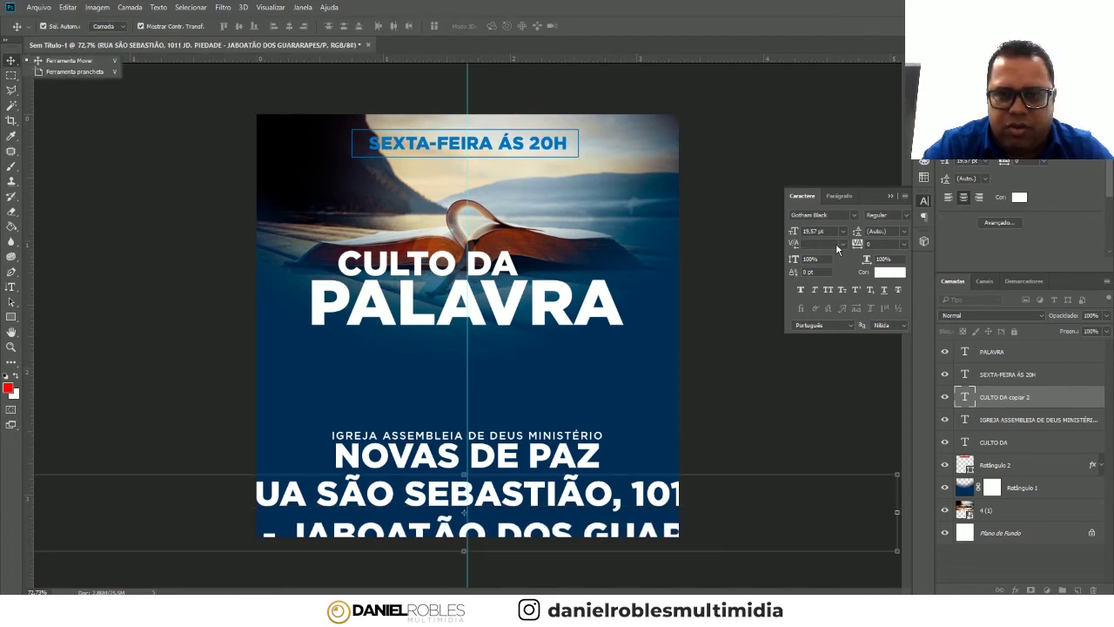
pyautogui.click(843, 231)
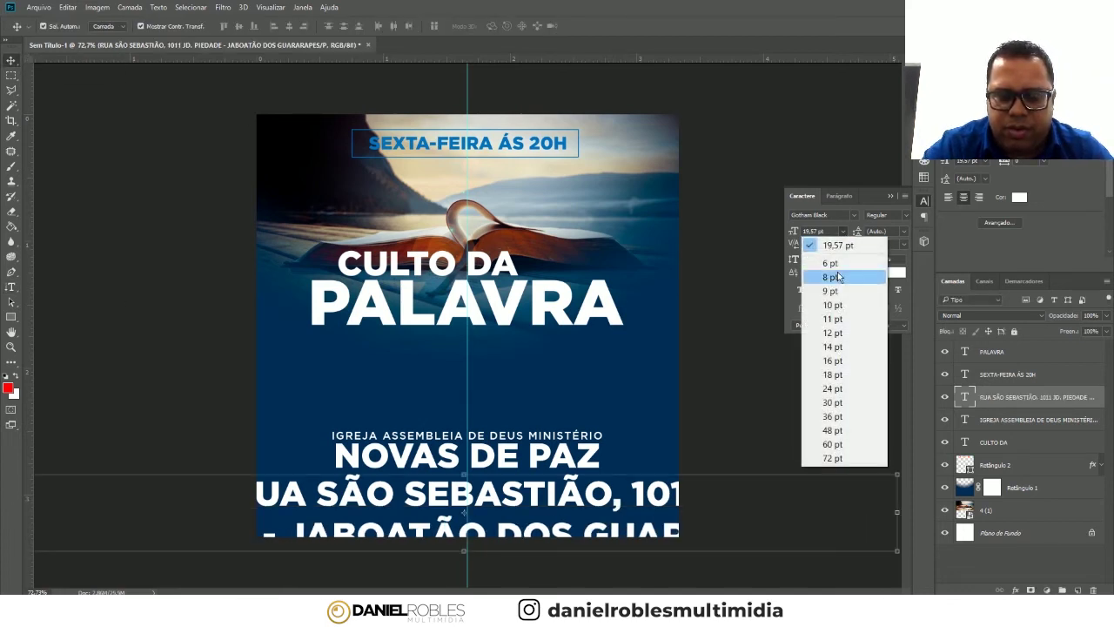
pyautogui.click(831, 274)
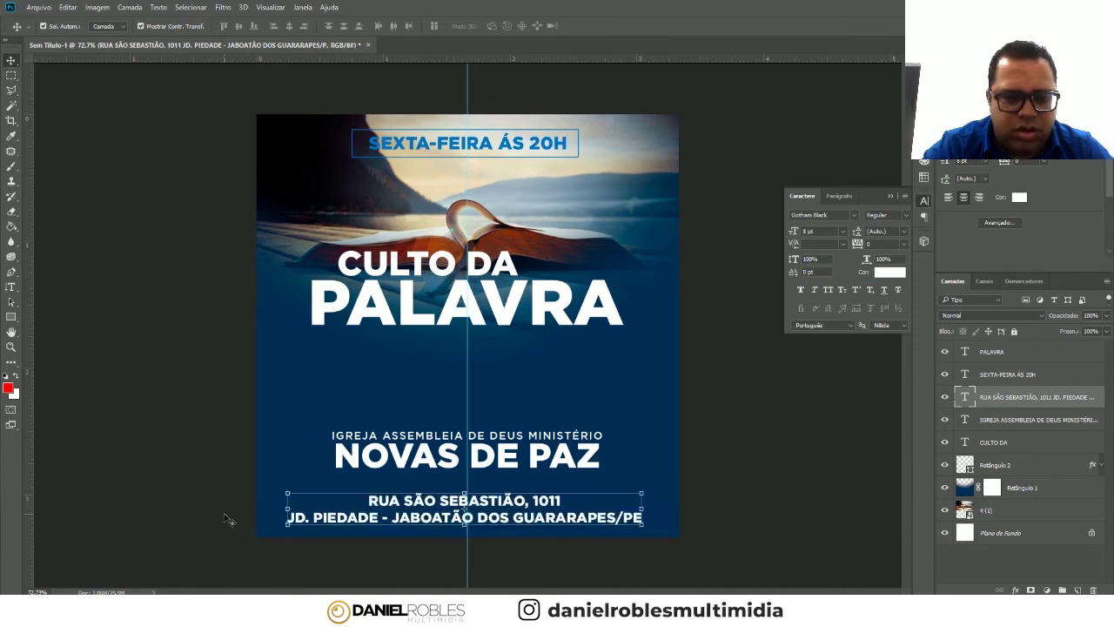
pyautogui.click(10, 286)
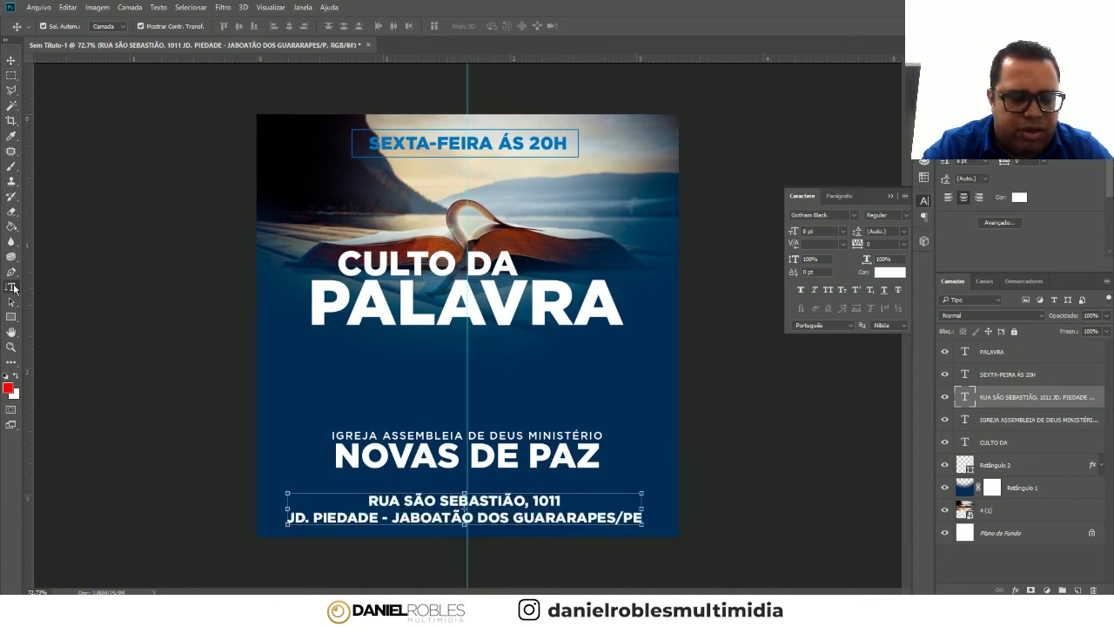
pyautogui.click(564, 501)
pyautogui.write('-')
pyautogui.press('Delete')
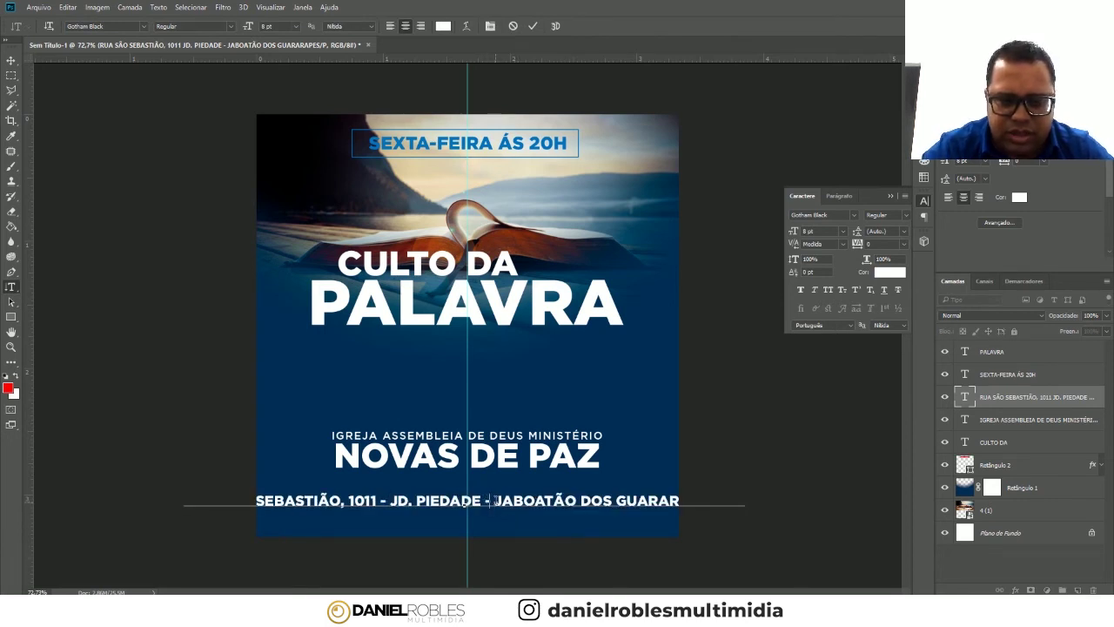
pyautogui.press('BackSpace')
pyautogui.press('BackSpace')
pyautogui.press('BackSpace')
pyautogui.press('Return')
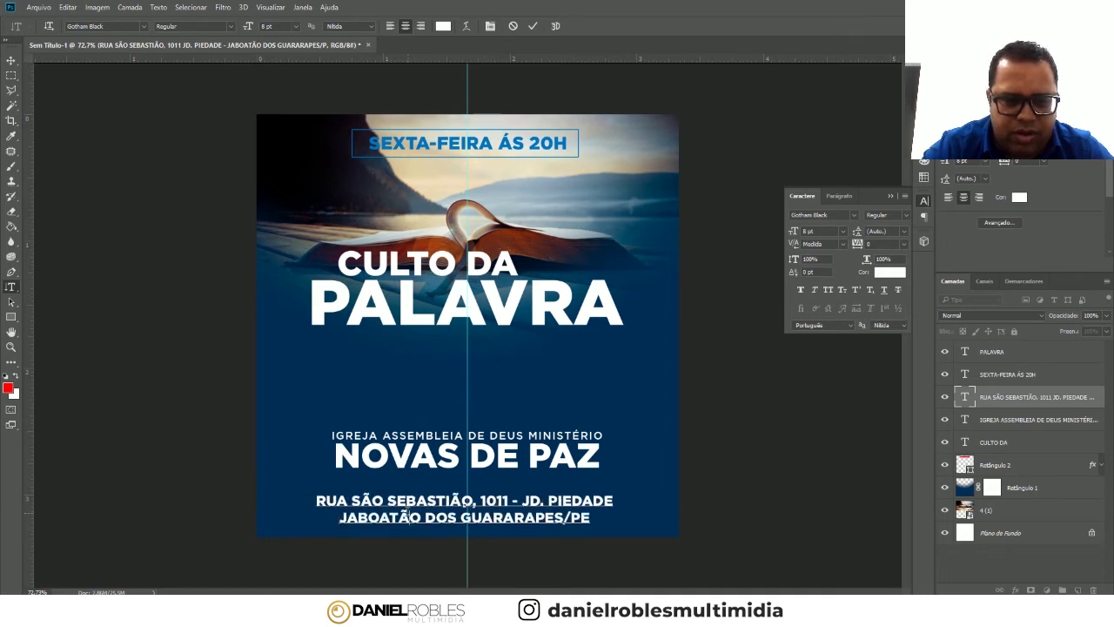
# - Change the address font to Gotham Medium and scale it down to about 84%
pyautogui.click(11, 60)
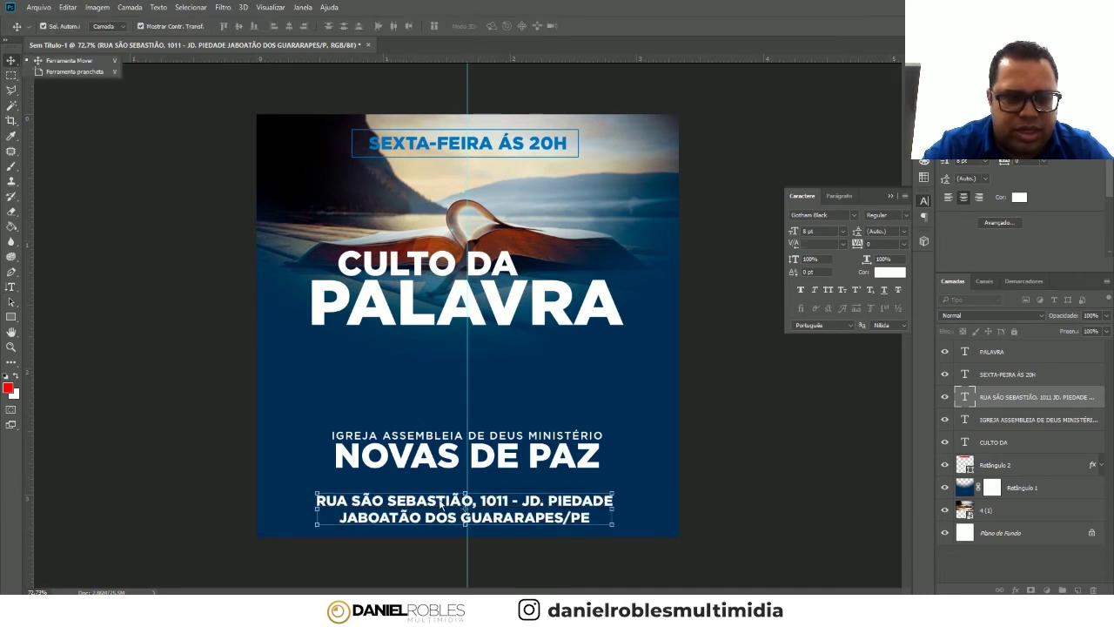
pyautogui.click(819, 216)
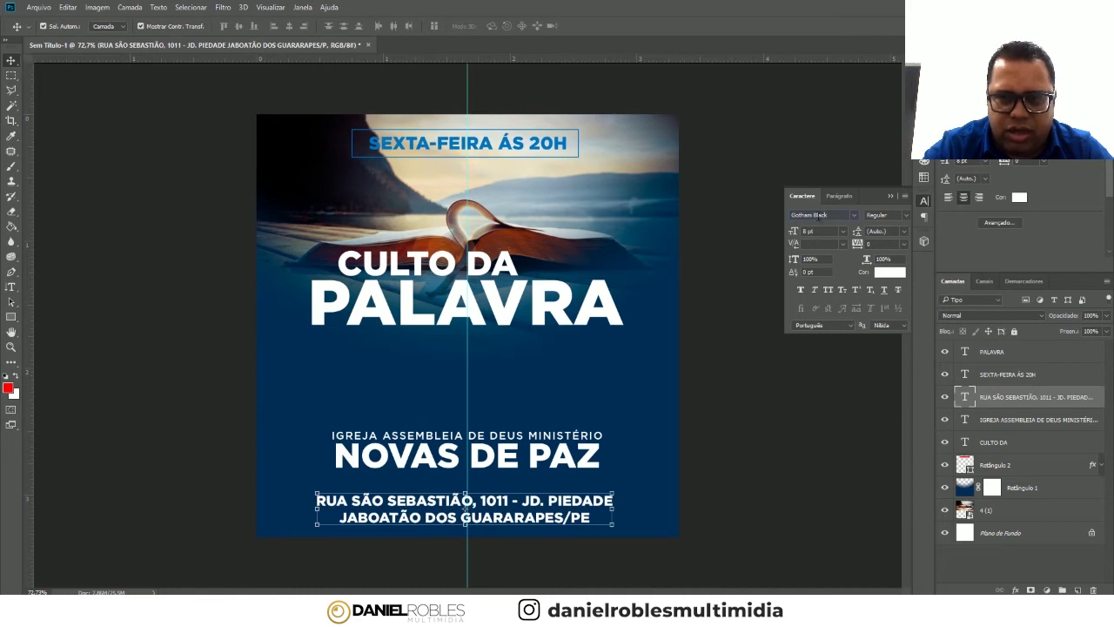
pyautogui.press('BackSpace')
pyautogui.press('Return')
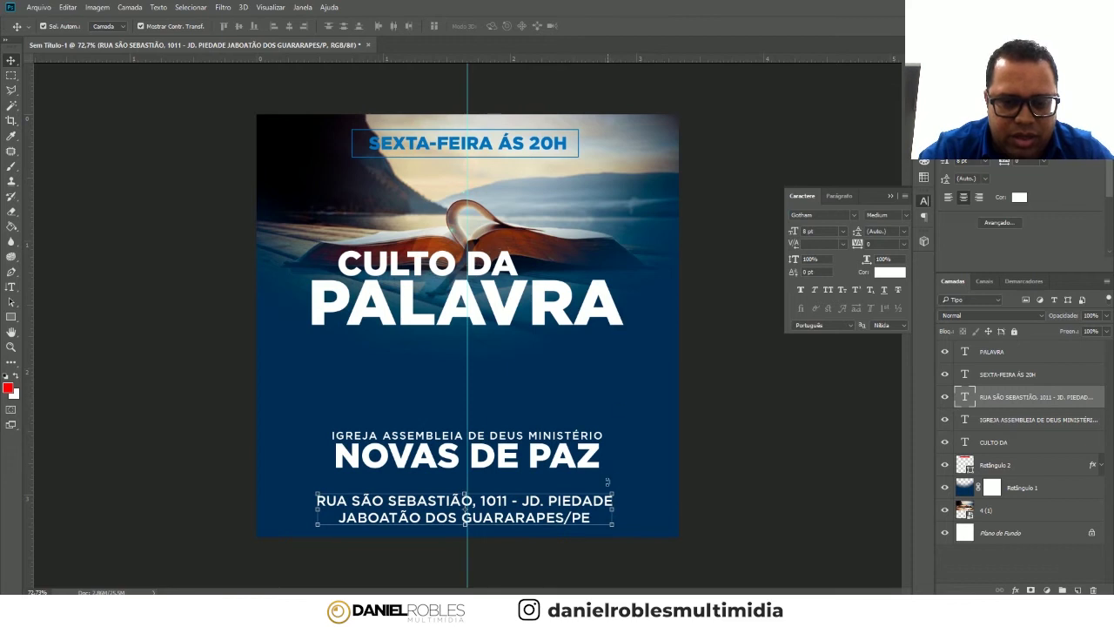
pyautogui.hotkey('ctrl', 't')
pyautogui.moveTo(613, 493); pyautogui.dragTo(557, 503)
pyautogui.press('Return')
pyautogui.click(573, 461)
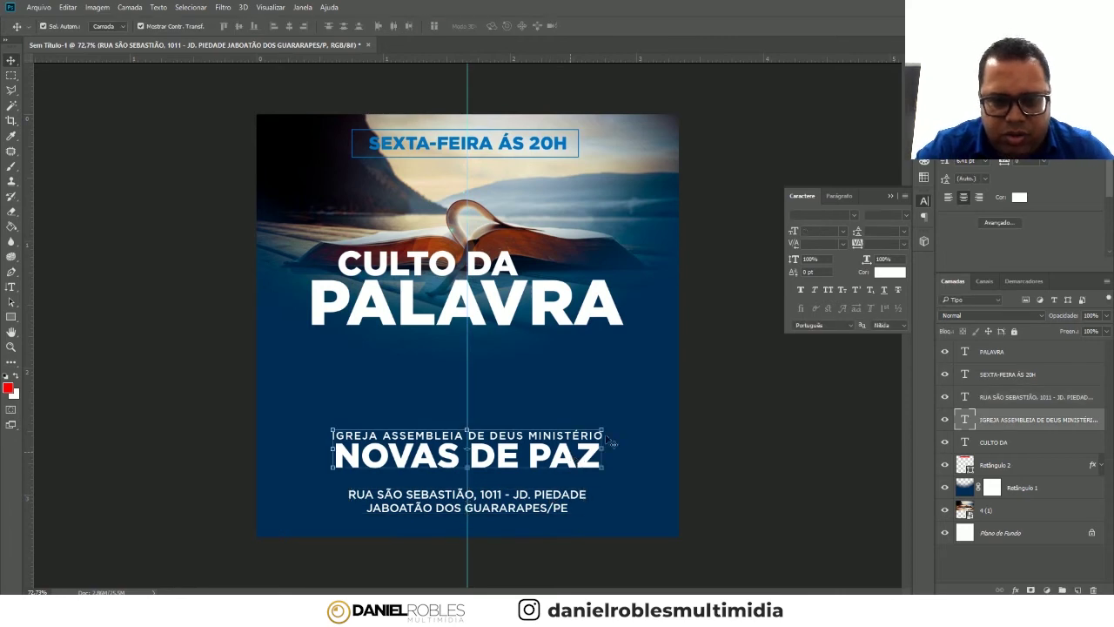
# - Shrink the church name block to the address width and move it down above the address
pyautogui.hotkey('ctrl', 't')
pyautogui.moveTo(605, 427)
pyautogui.mouseDown()
pyautogui.moveTo(584, 433)
pyautogui.moveTo(556, 373)
pyautogui.moveTo(600, 423)
pyautogui.mouseUp()
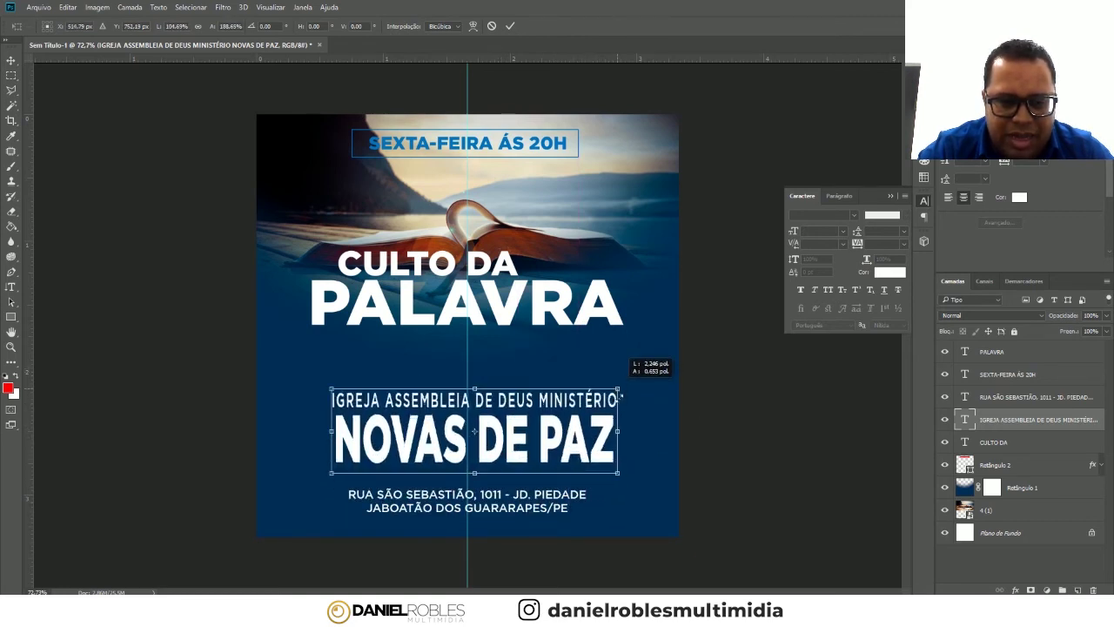
pyautogui.moveTo(600, 423)
pyautogui.mouseDown()
pyautogui.moveTo(621, 416)
pyautogui.moveTo(560, 418)
pyautogui.moveTo(575, 441)
pyautogui.moveTo(598, 433)
pyautogui.mouseUp()
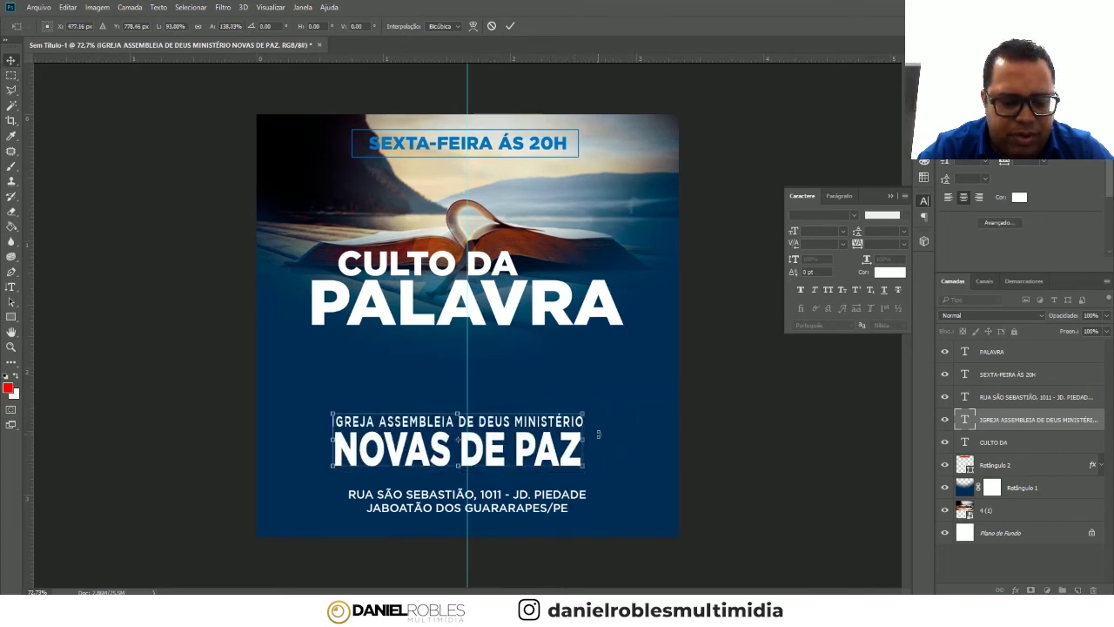
pyautogui.moveTo(607, 431)
pyautogui.mouseDown()
pyautogui.moveTo(541, 427)
pyautogui.moveTo(523, 443)
pyautogui.mouseUp()
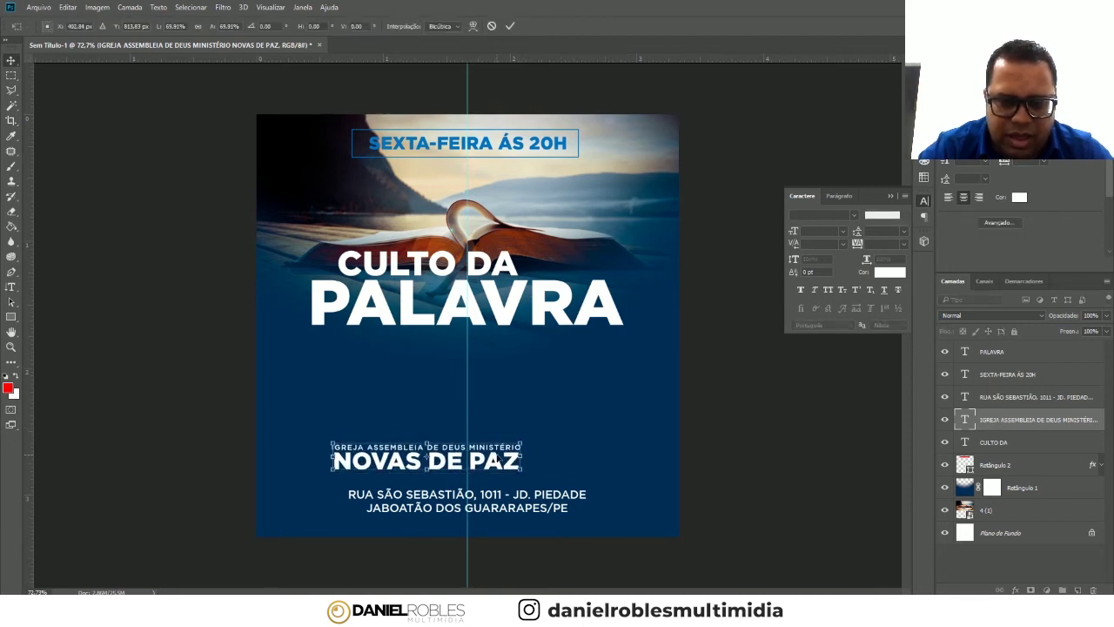
pyautogui.press('Return')
pyautogui.moveTo(495, 463); pyautogui.dragTo(532, 474)
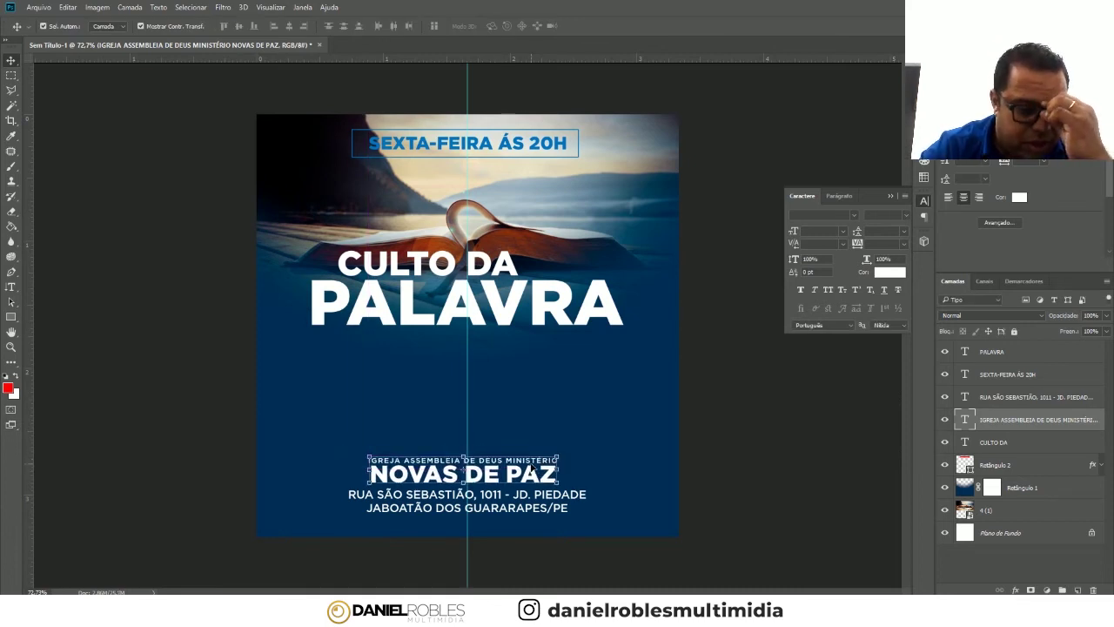
# - Delete the stray empty Camada 1 layer and put the church name back into edit mode
pyautogui.click(11, 286)
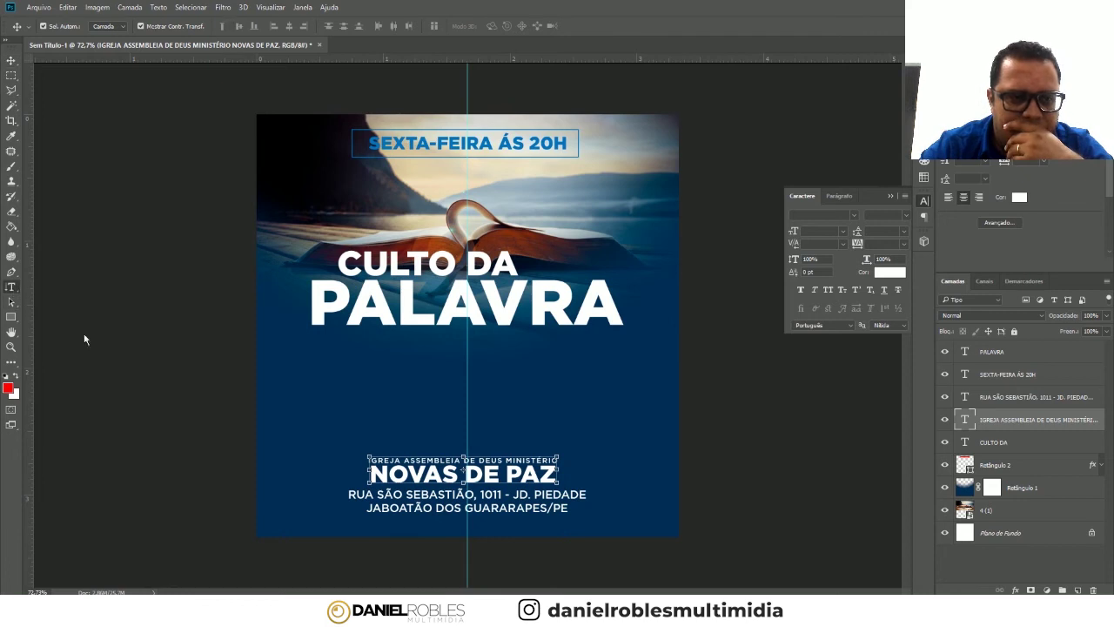
pyautogui.click(508, 458)
pyautogui.click(10, 60)
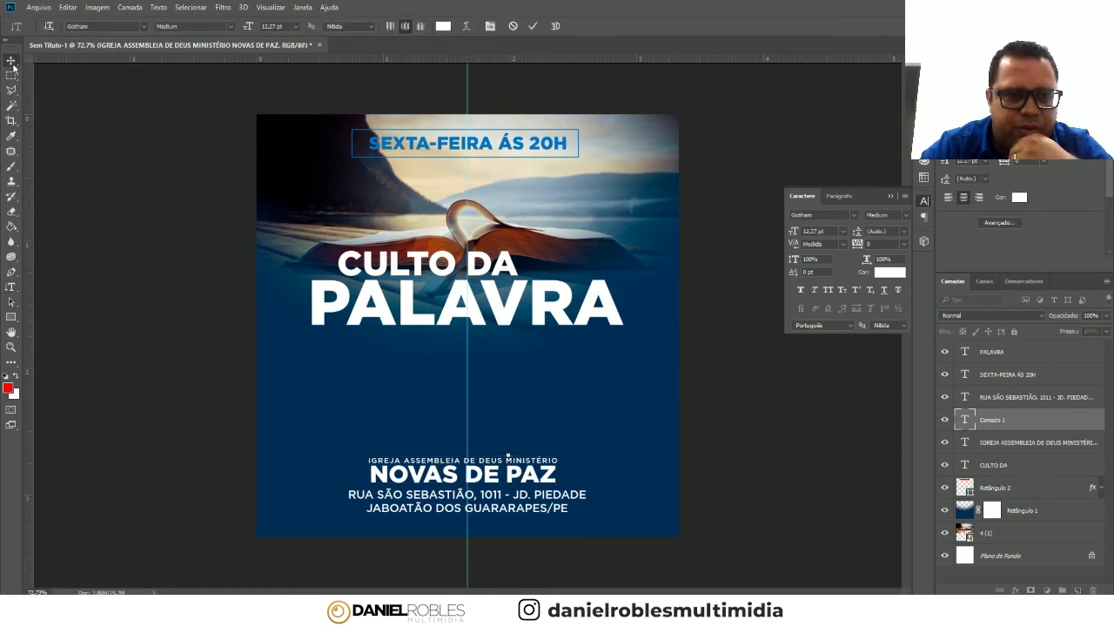
pyautogui.keyDown('ctrl'); pyautogui.click(1006, 422); pyautogui.keyUp('ctrl')
pyautogui.click(1006, 422)
pyautogui.press('Delete')
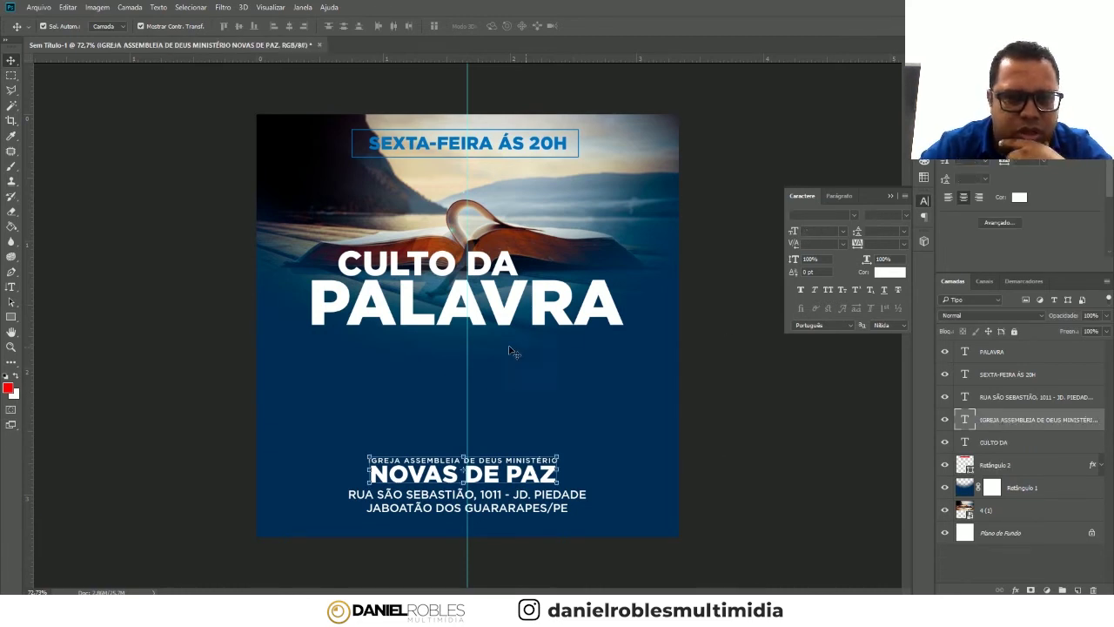
pyautogui.click(11, 286)
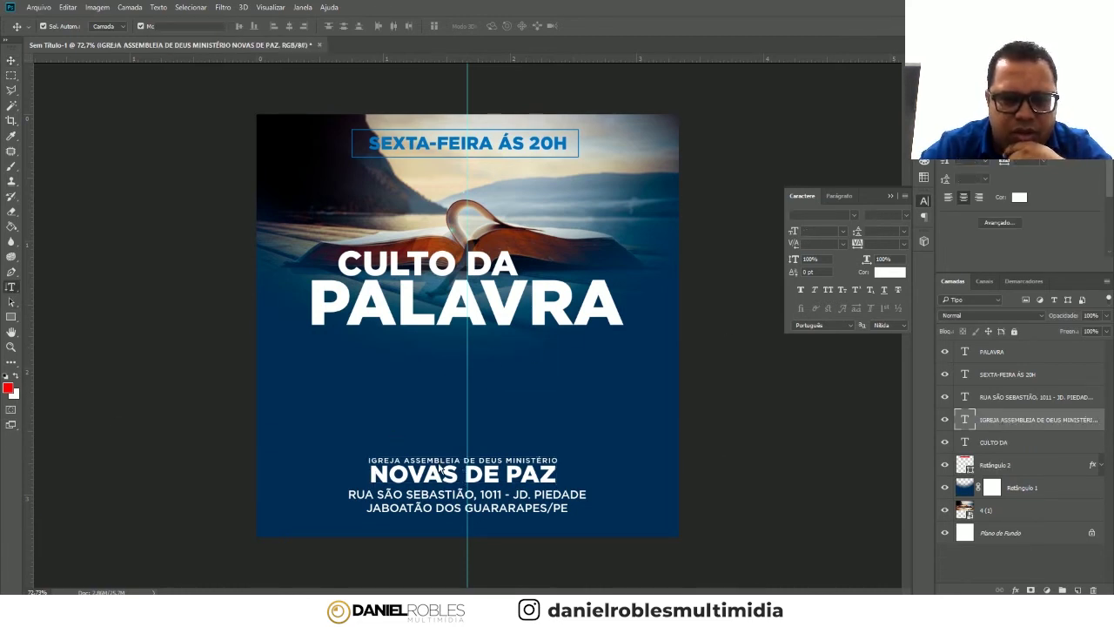
pyautogui.click(527, 457)
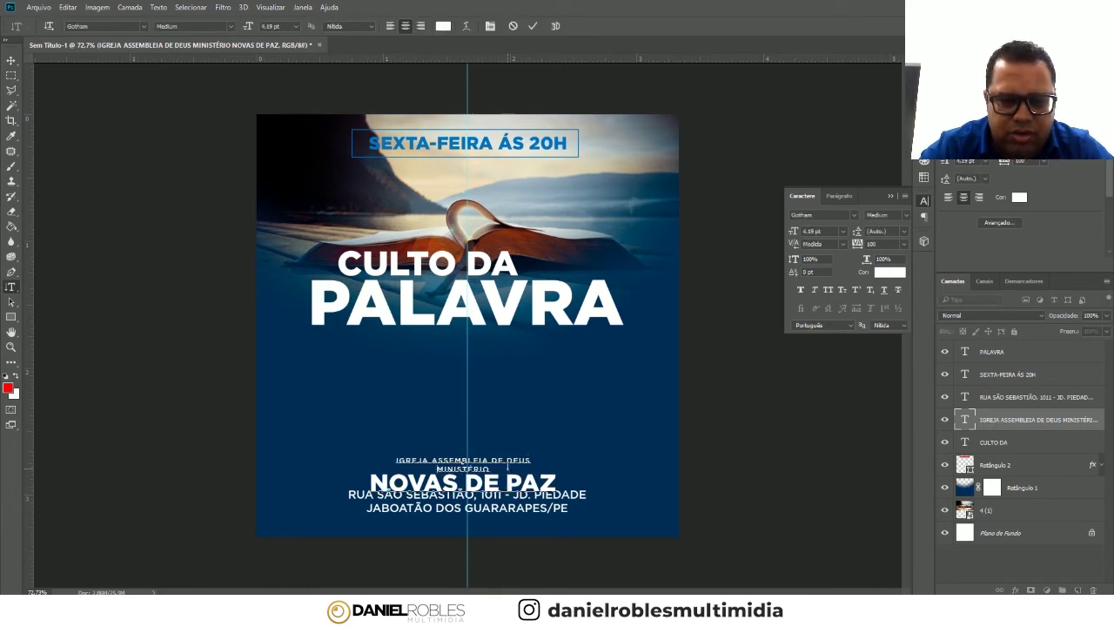
# - Add NOVAS DE PAZ to the church name text and delete the separate large NOVAS DE PAZ line
pyautogui.write('NOVAS DE PAZ')
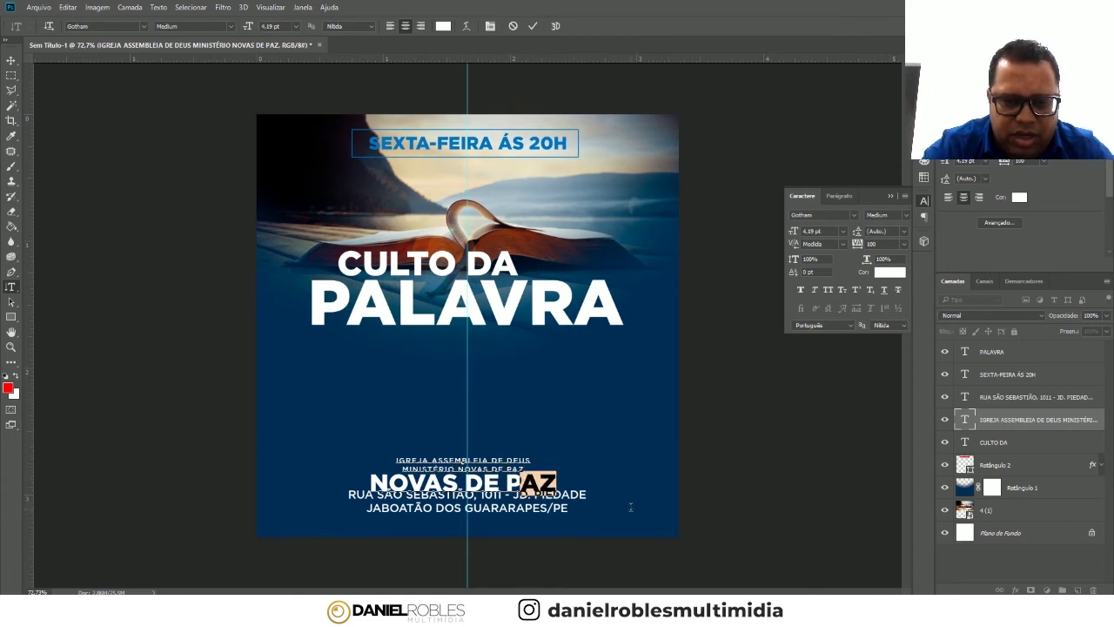
pyautogui.tripleClick(558, 480)
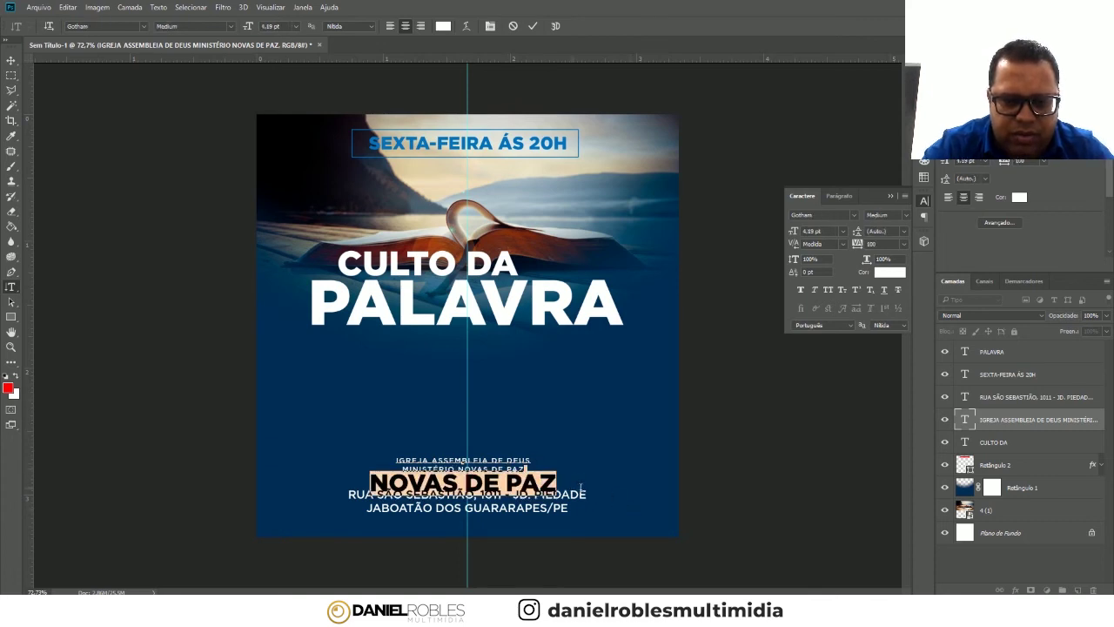
pyautogui.press('BackSpace')
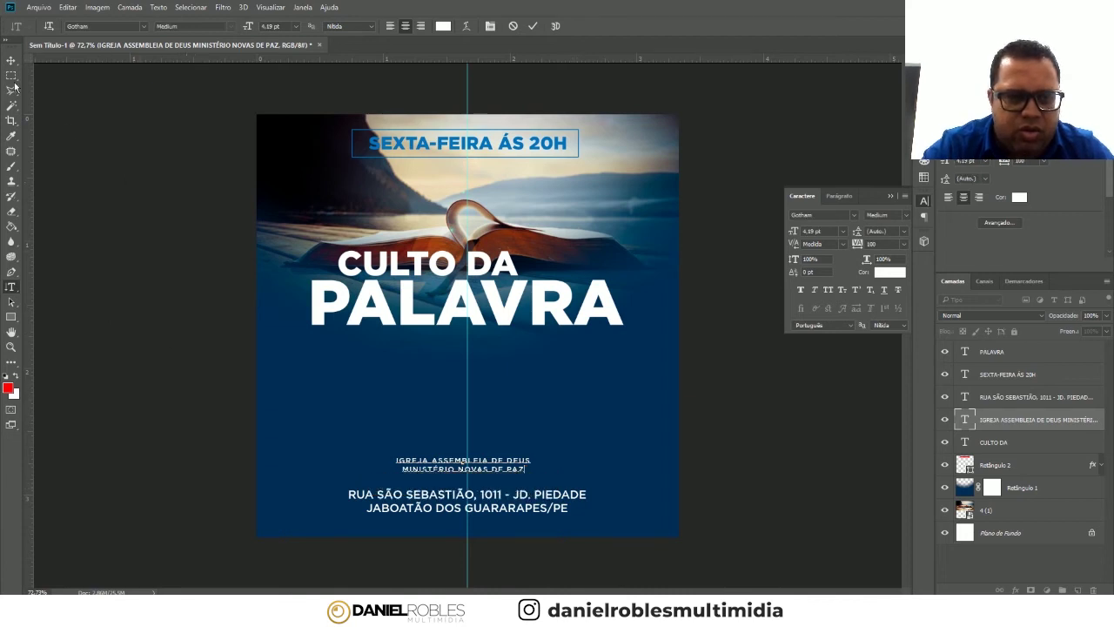
pyautogui.click(11, 59)
# - Enlarge the church name text to about 188% and move it into place
pyautogui.hotkey('ctrl', 't')
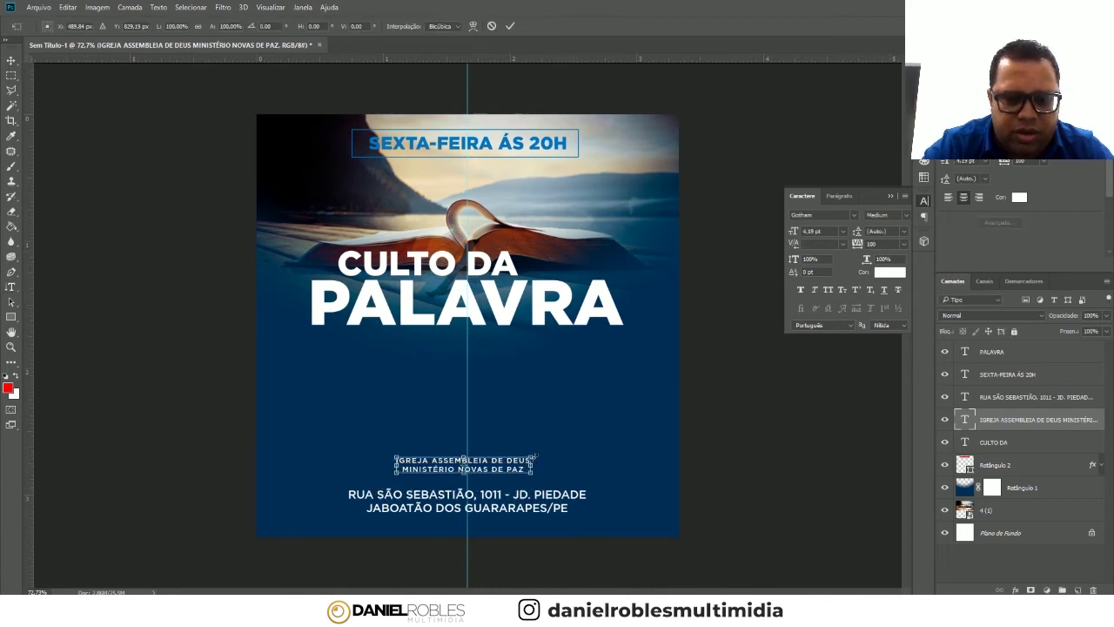
pyautogui.moveTo(582, 441); pyautogui.dragTo(647, 406)
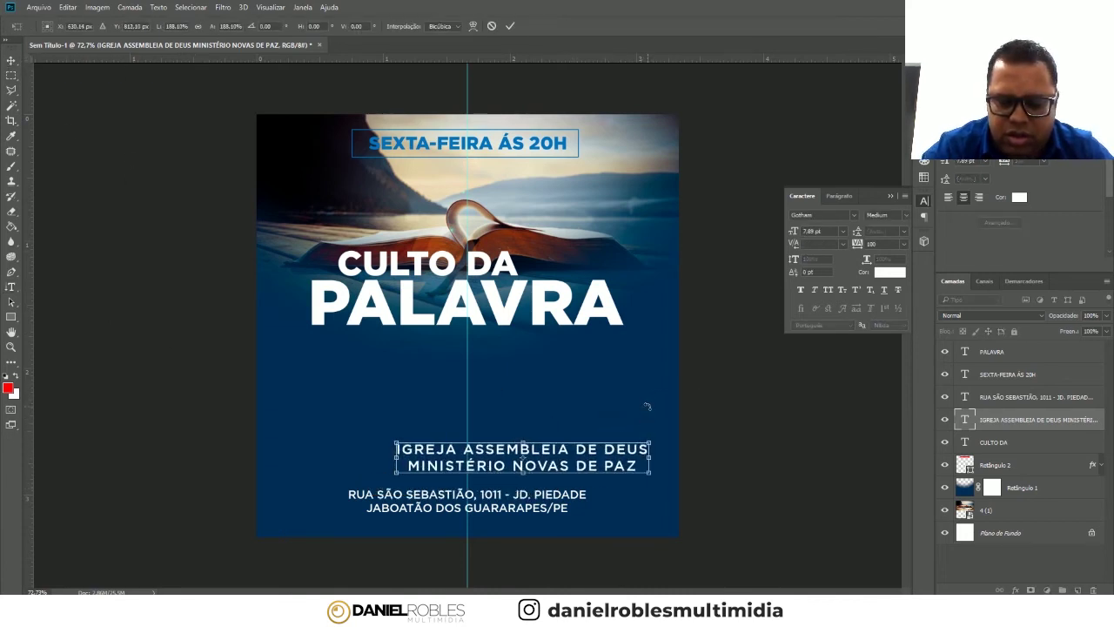
pyautogui.press('Return')
pyautogui.moveTo(539, 444); pyautogui.dragTo(500, 453)
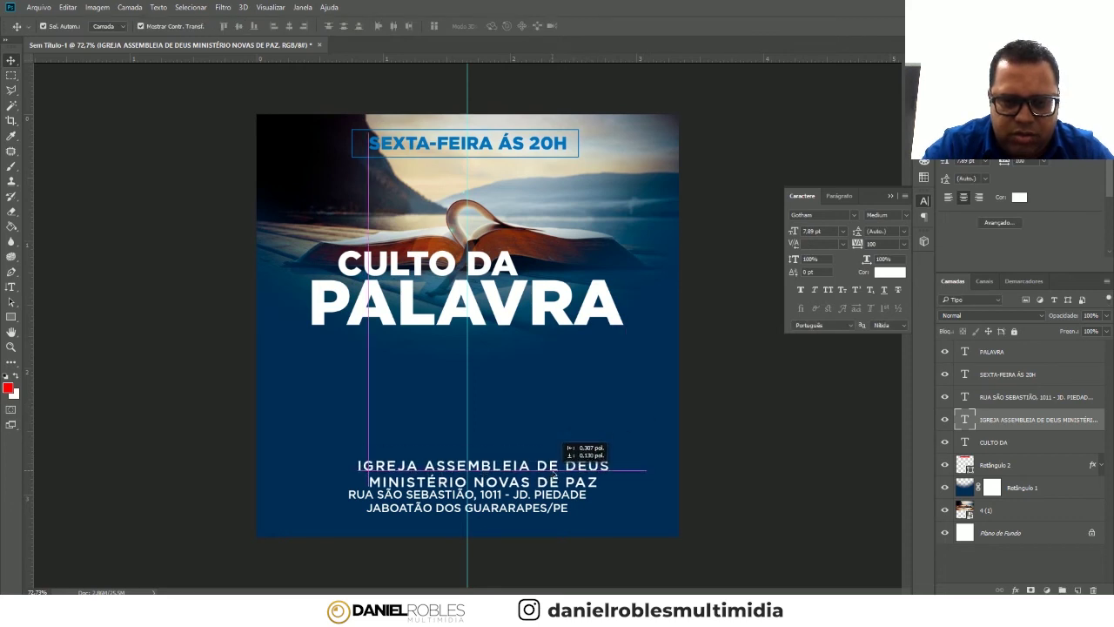
# - Set the MINISTÉRIO NOVAS DE PAZ line in Gotham Black
pyautogui.press('t')
pyautogui.moveTo(605, 474)
pyautogui.mouseDown()
pyautogui.moveTo(357, 471)
pyautogui.moveTo(600, 477)
pyautogui.mouseUp()
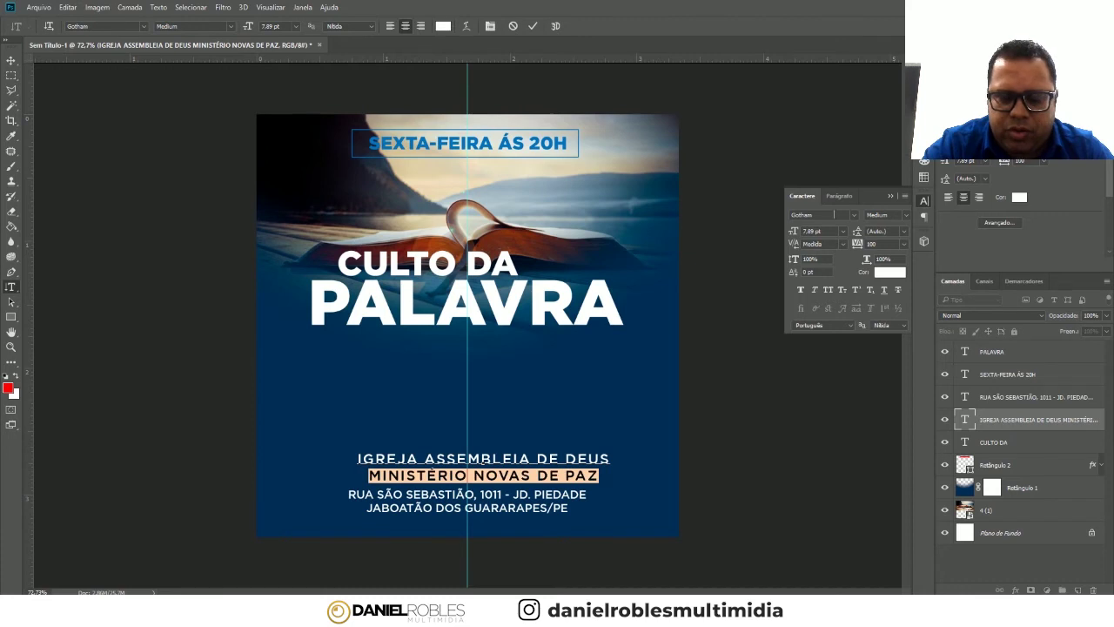
pyautogui.write('Gotham')
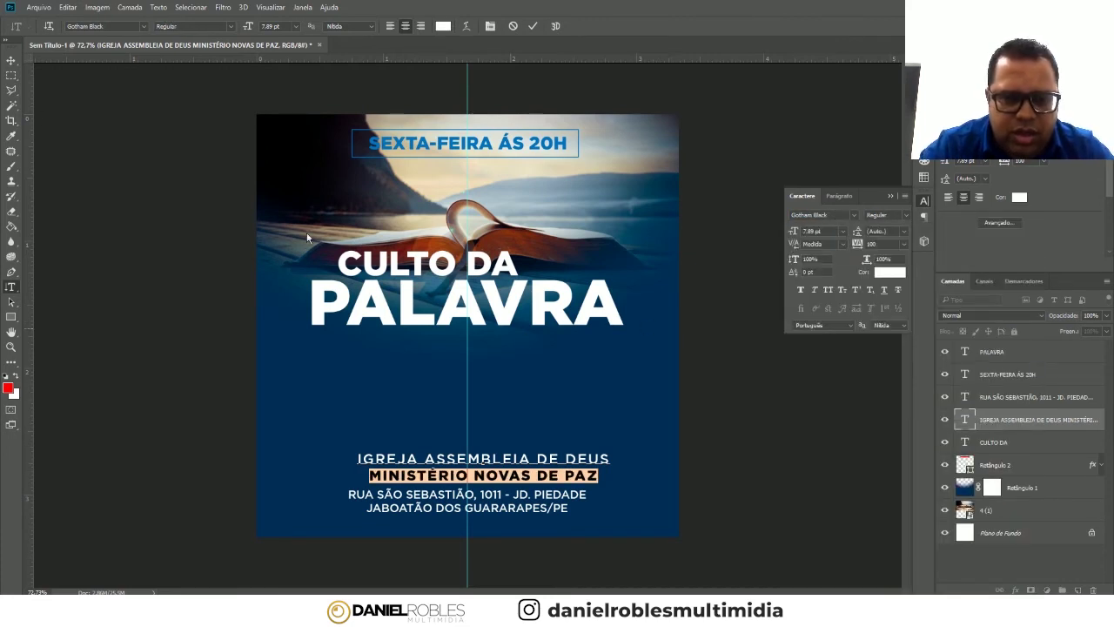
pyautogui.click(10, 62)
# - Reset the church name's tracking to 0, nudge it into place, and delete the word IGREJA
pyautogui.moveTo(517, 477); pyautogui.dragTo(501, 480)
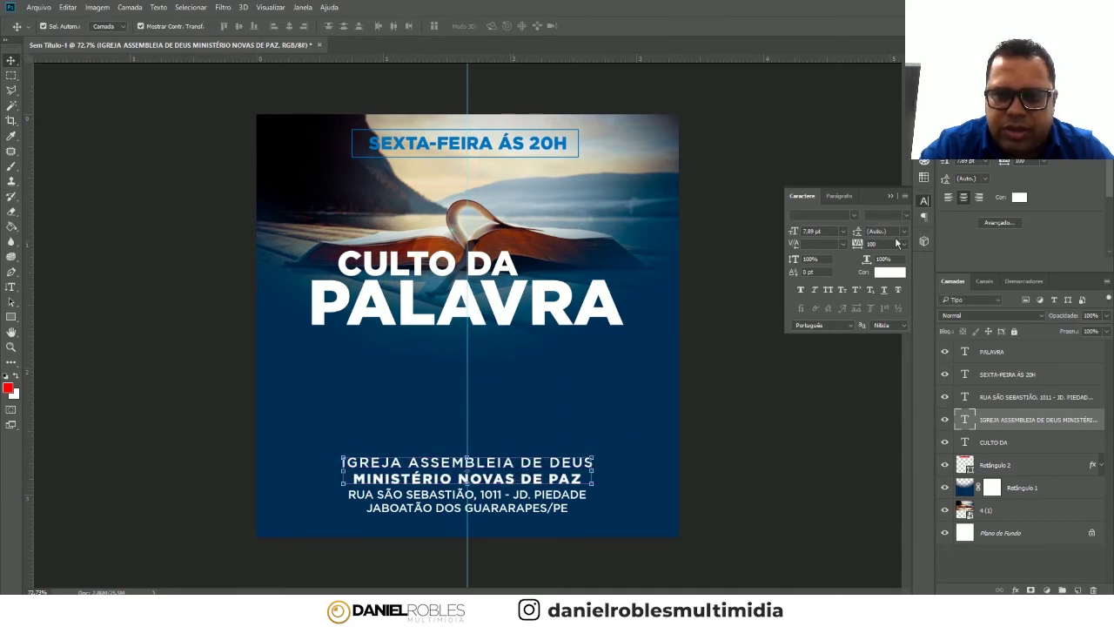
pyautogui.write('0')
pyautogui.press('Return')
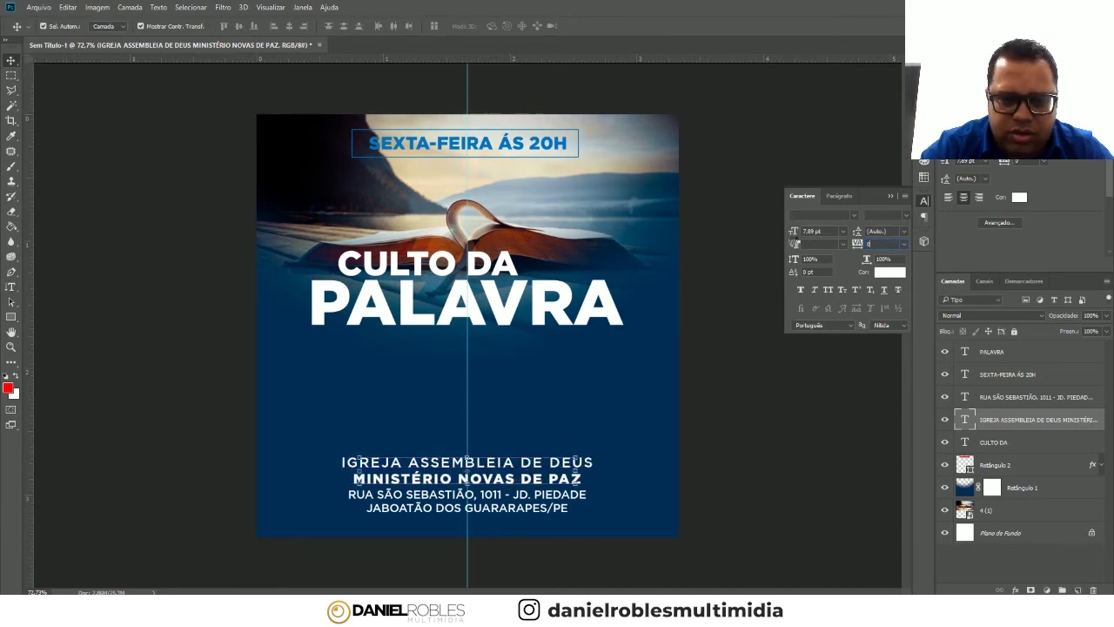
pyautogui.press('Up')
pyautogui.press('Up')
pyautogui.press('Up')
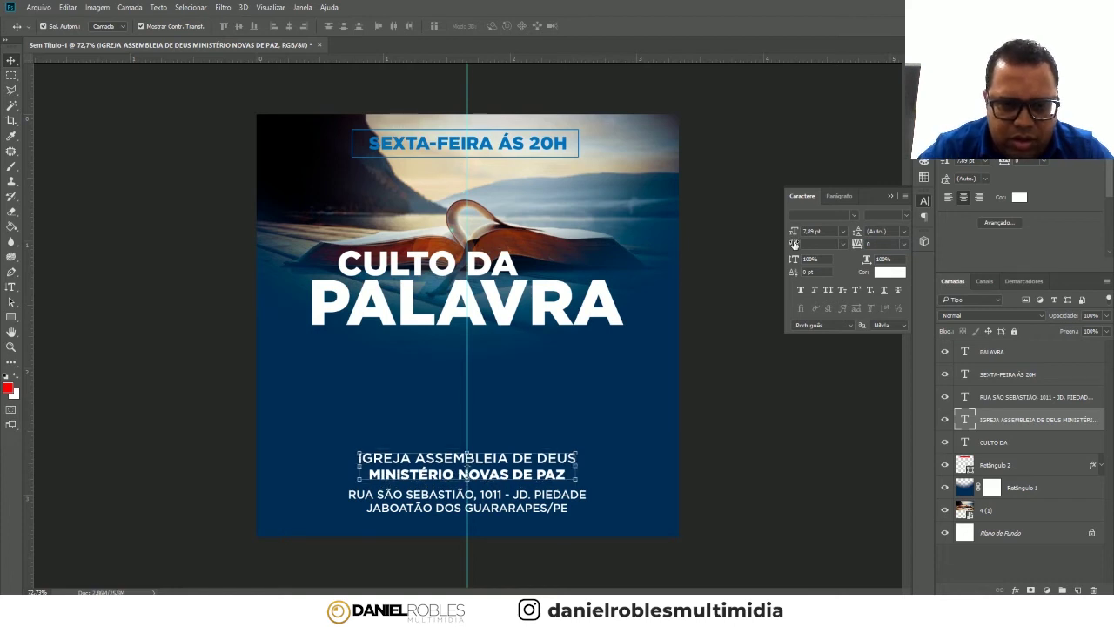
pyautogui.click(12, 287)
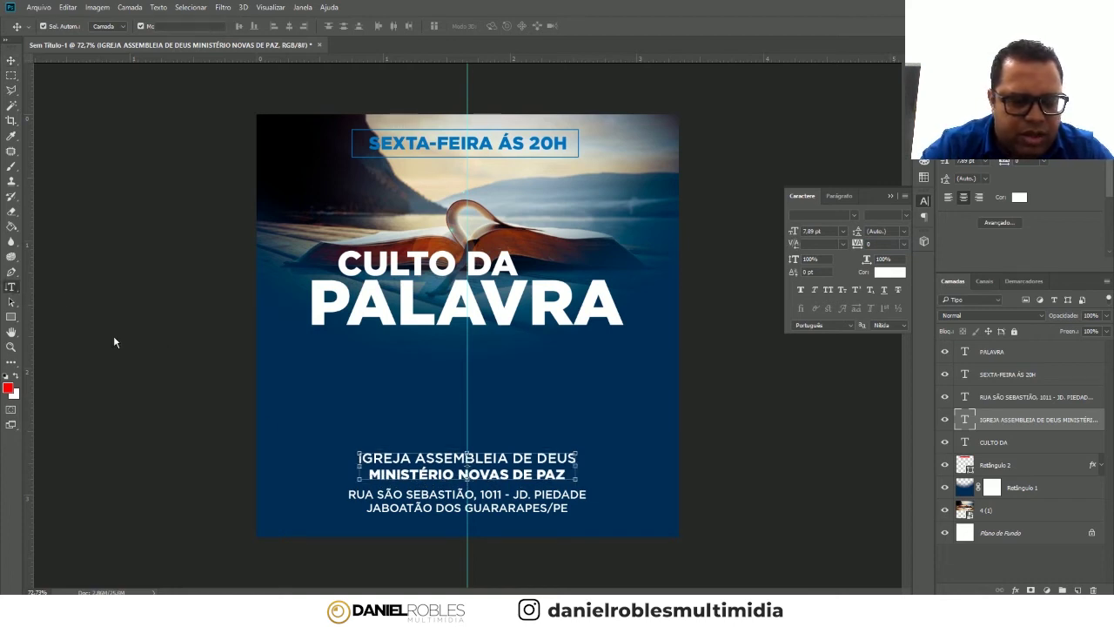
pyautogui.moveTo(415, 457); pyautogui.dragTo(309, 431)
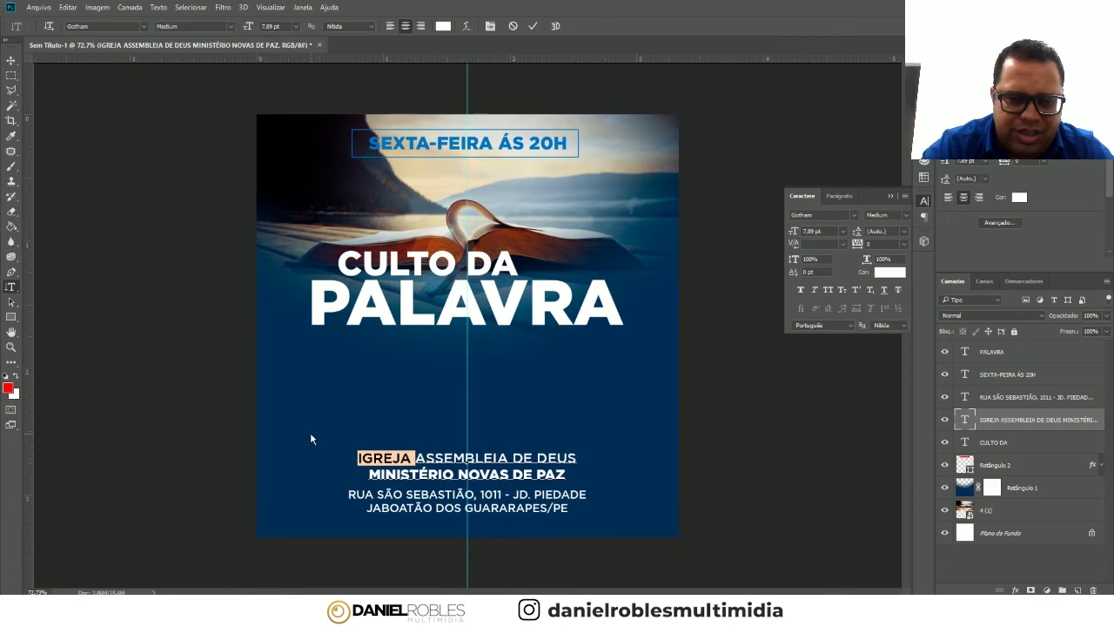
pyautogui.press('BackSpace')
# - Make the ASSEMBLEIA DE DEUS line 6 pt with tracking of 380
pyautogui.moveTo(386, 457); pyautogui.dragTo(455, 457)
pyautogui.moveTo(605, 467); pyautogui.dragTo(368, 438)
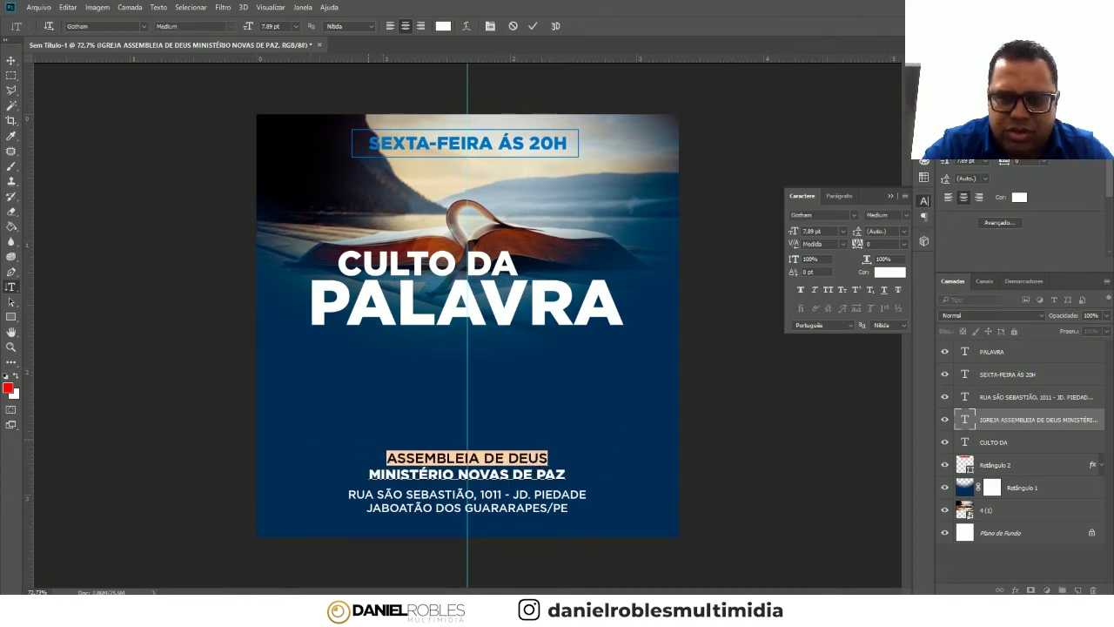
pyautogui.click(843, 231)
pyautogui.click(826, 244)
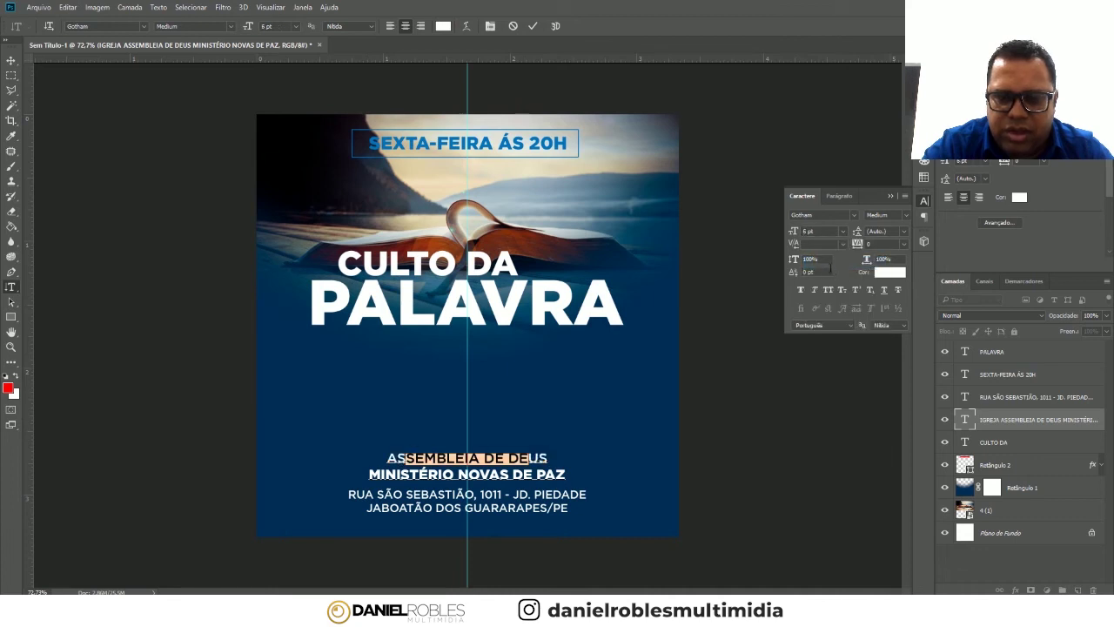
pyautogui.write('880')
pyautogui.press('Return')
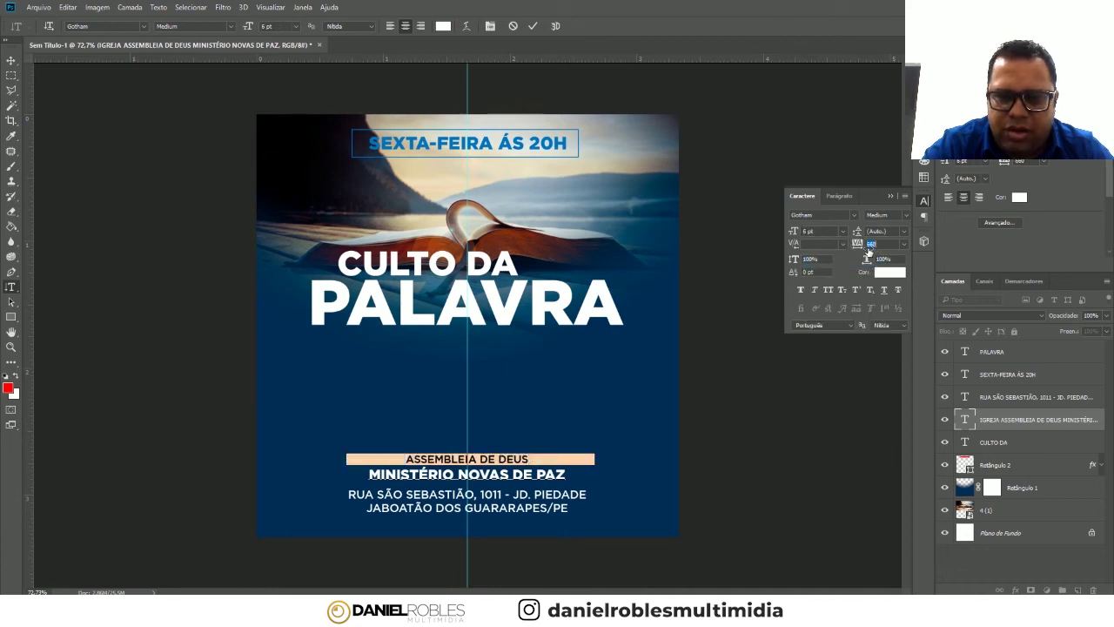
pyautogui.moveTo(857, 244); pyautogui.dragTo(848, 245)
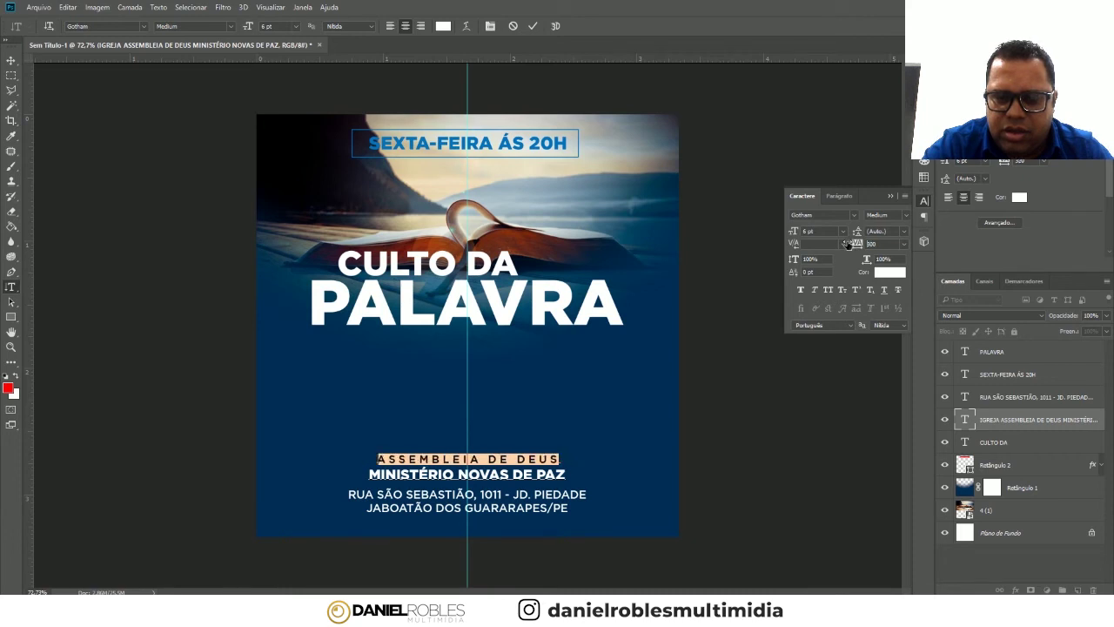
pyautogui.click(11, 60)
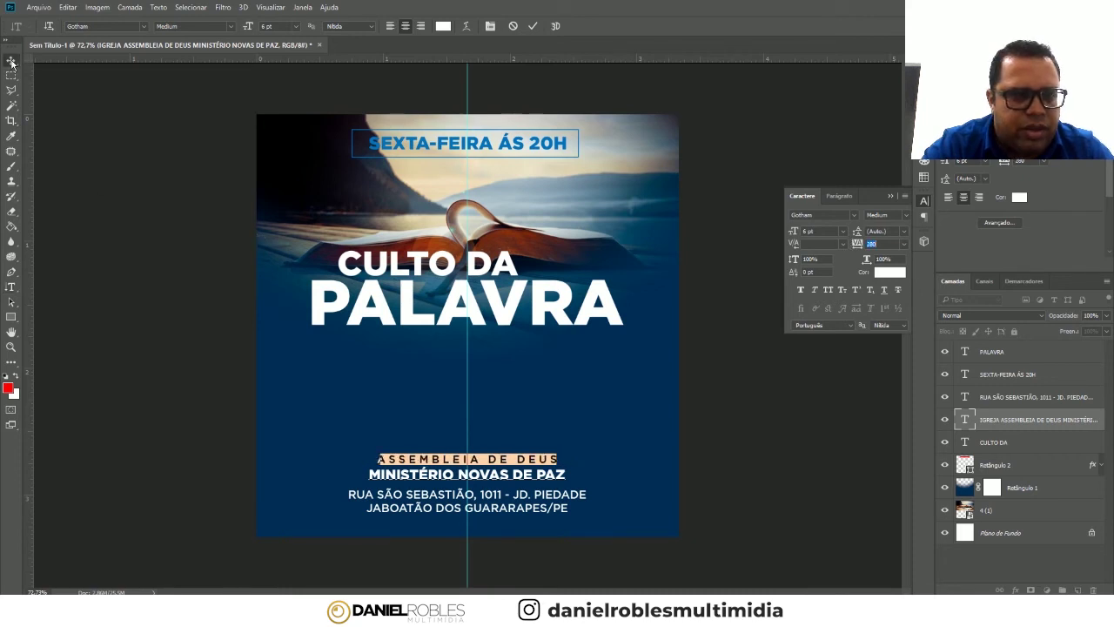
pyautogui.click(484, 474)
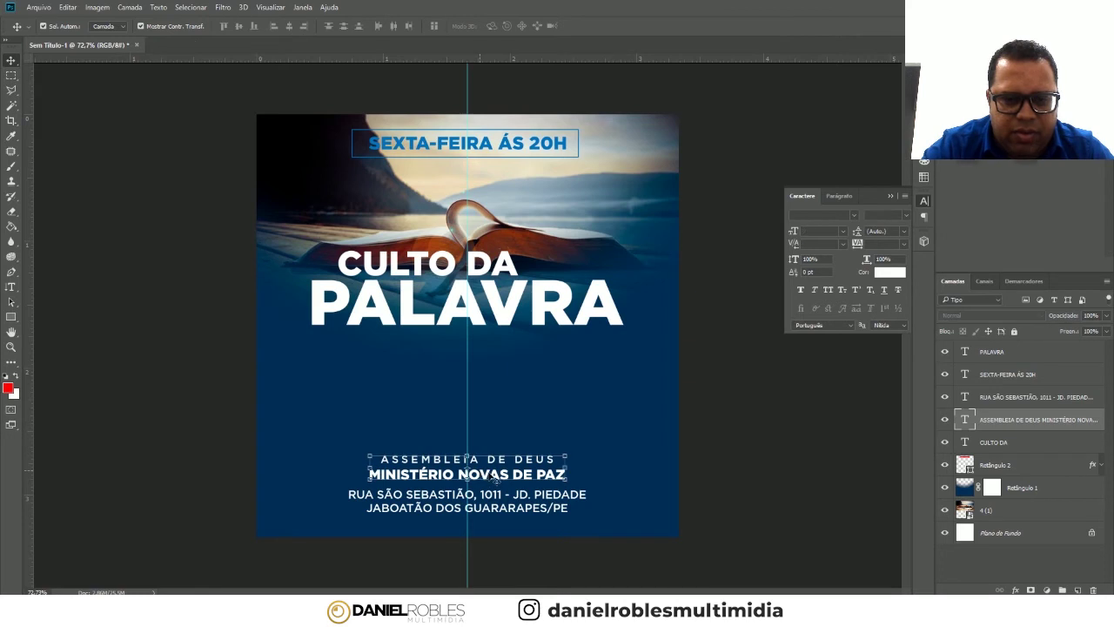
# - Enlarge the ASSEMBLEIA DE DEUS / MINISTÉRIO NOVAS DE PAZ block to about 130%, re-centred above the address
pyautogui.moveTo(490, 477); pyautogui.dragTo(466, 479)
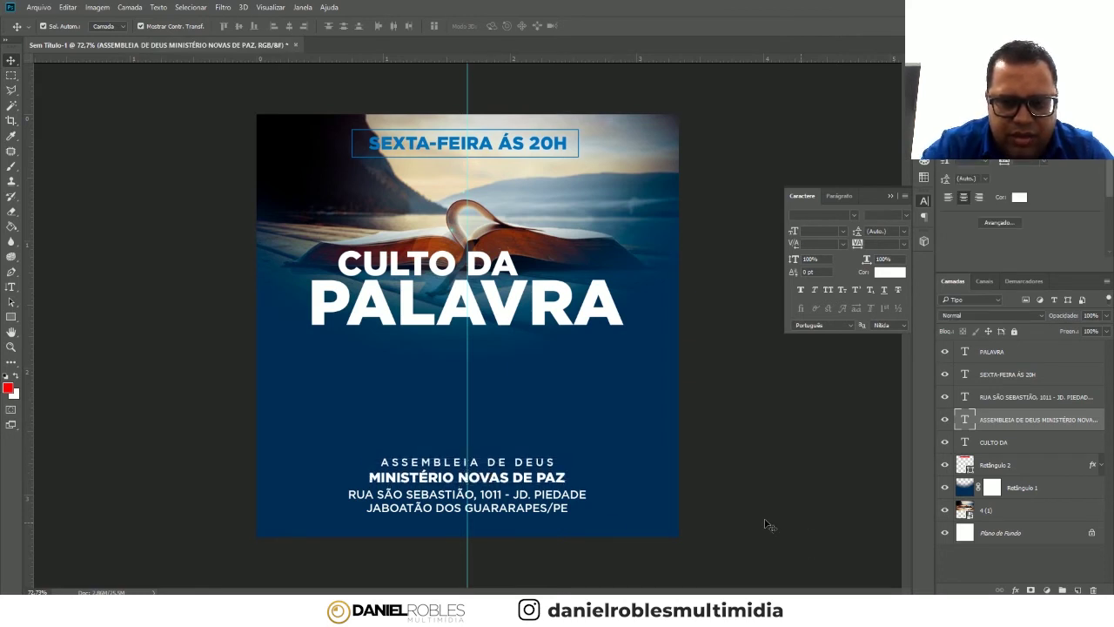
pyautogui.click(561, 510)
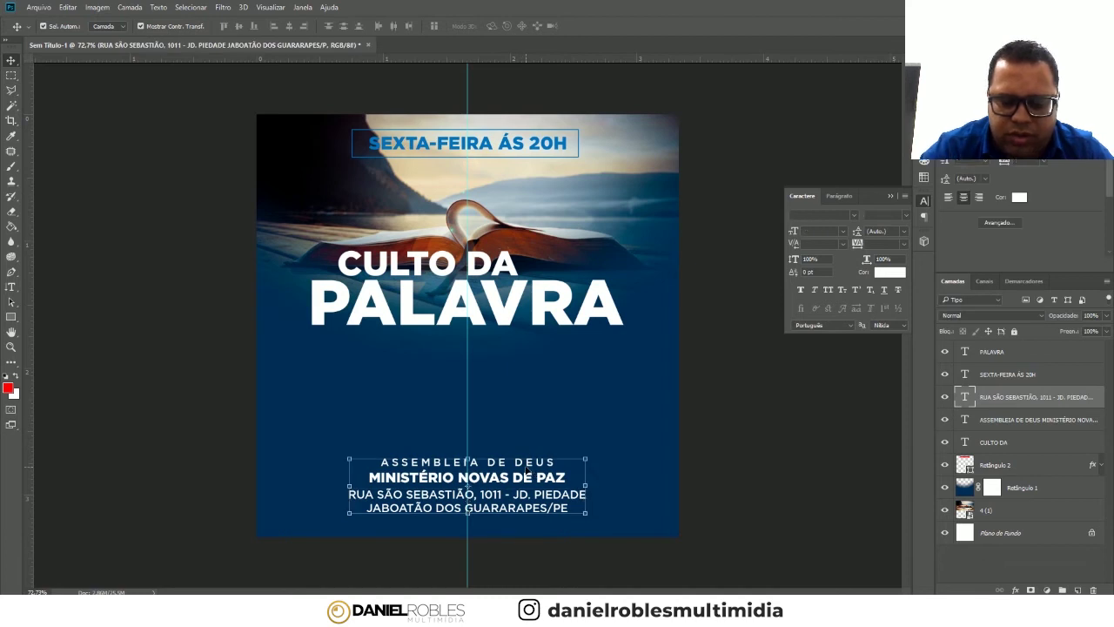
pyautogui.keyDown('shift'); pyautogui.click(526, 471); pyautogui.keyUp('shift')
pyautogui.hotkey('shift', 'Down')
pyautogui.hotkey('shift', 'Down')
pyautogui.click(526, 471)
pyautogui.moveTo(564, 462); pyautogui.dragTo(620, 448)
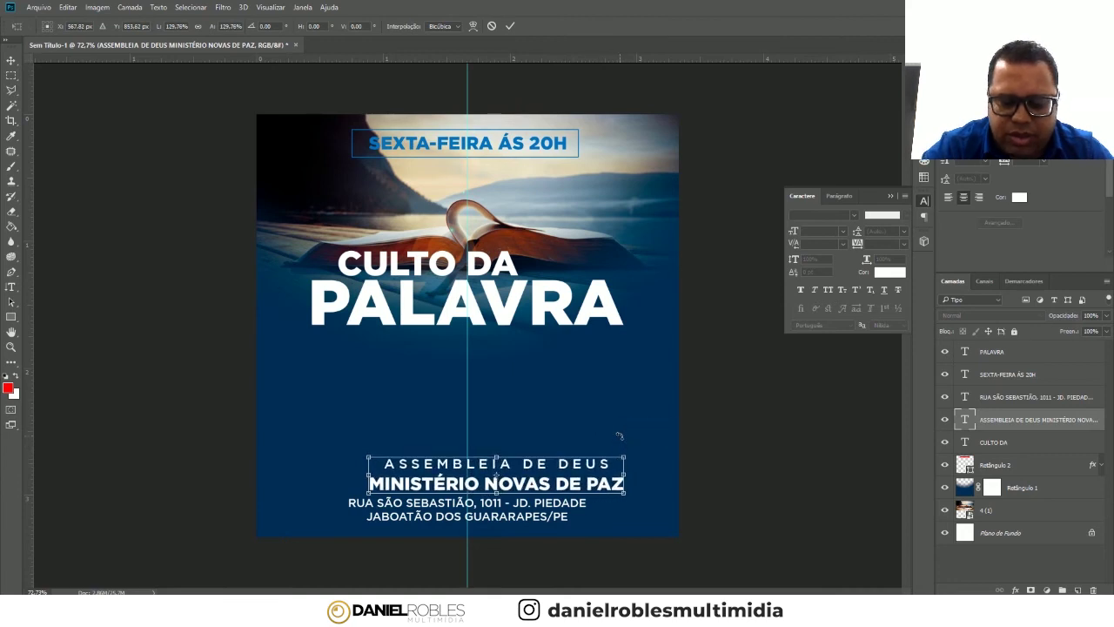
pyautogui.hotkey('shift', 'Left')
pyautogui.hotkey('shift', 'Left')
pyautogui.hotkey('shift', 'Left')
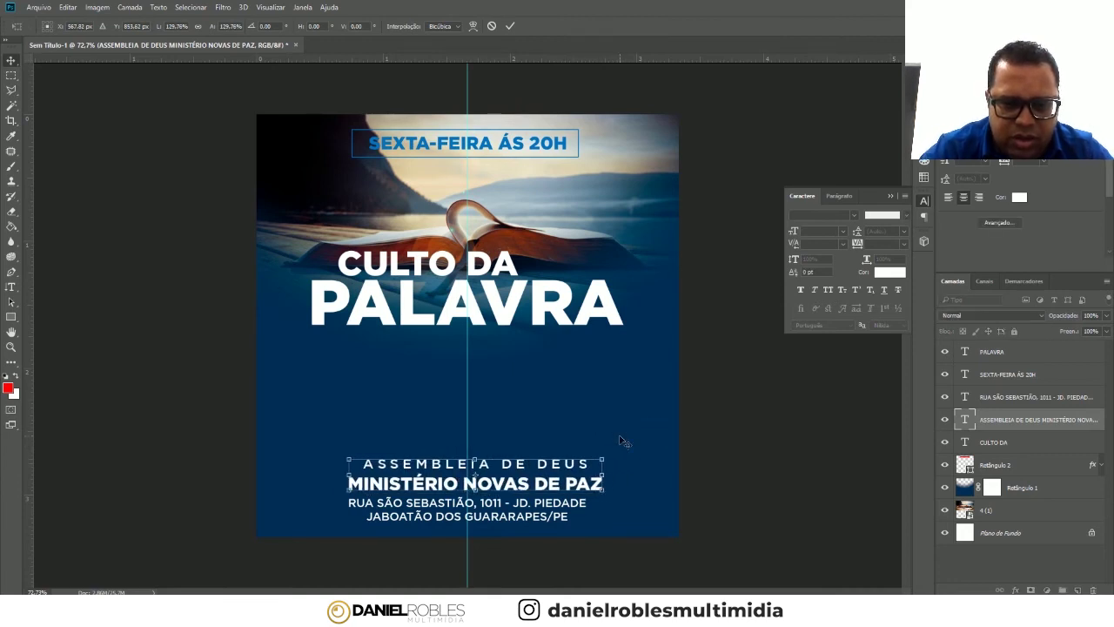
pyautogui.hotkey('shift', 'Left')
pyautogui.press('Return')
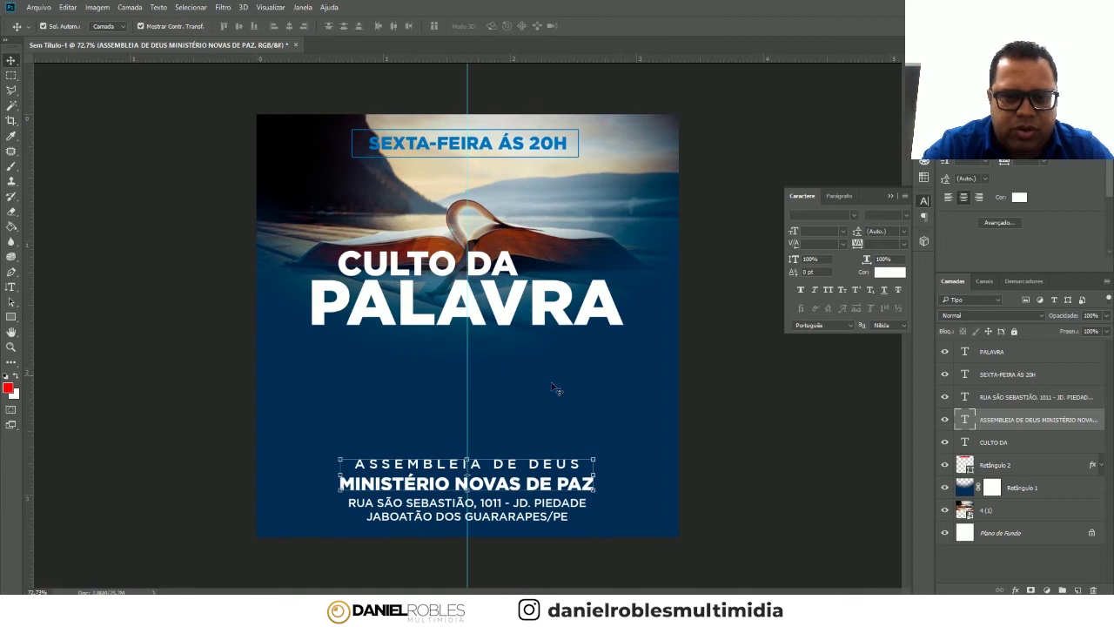
pyautogui.click(904, 232)
# - Set the church name leading to 9 pt, nudge it down, and duplicate its layer
pyautogui.click(900, 279)
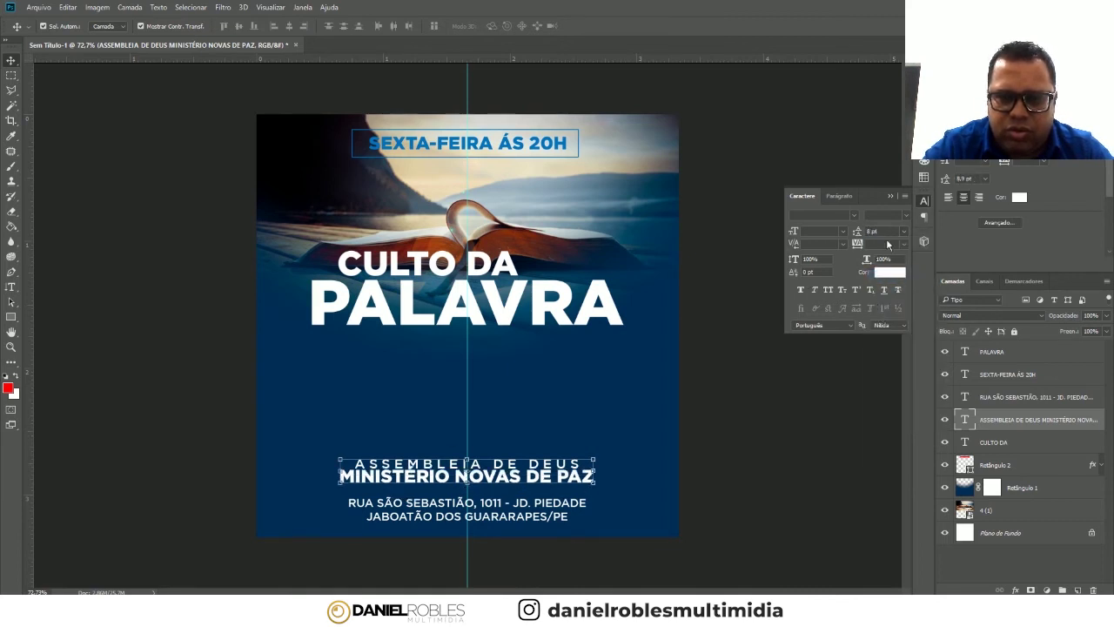
pyautogui.click(904, 232)
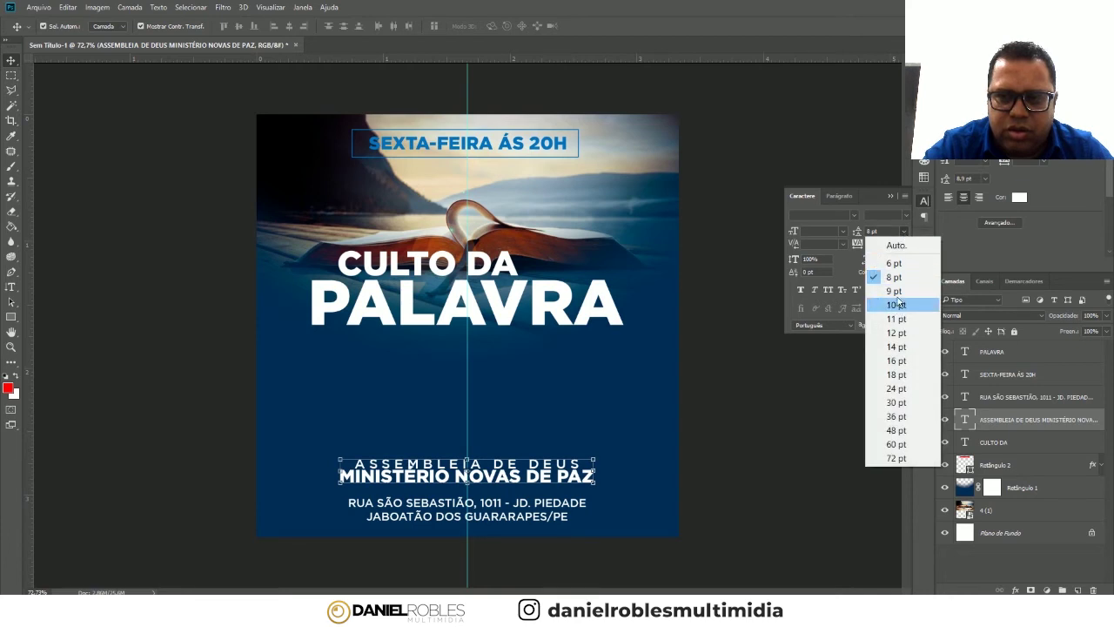
pyautogui.click(888, 294)
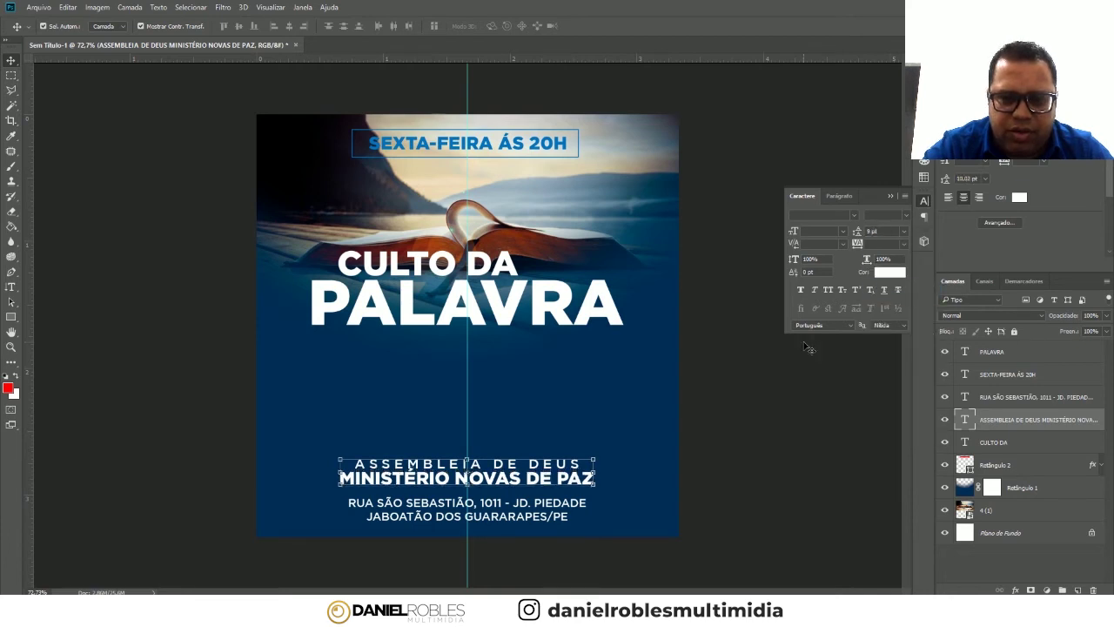
pyautogui.press('Down')
pyautogui.press('Down')
pyautogui.press('Down')
pyautogui.press('Down')
pyautogui.press('Down')
pyautogui.press('Down')
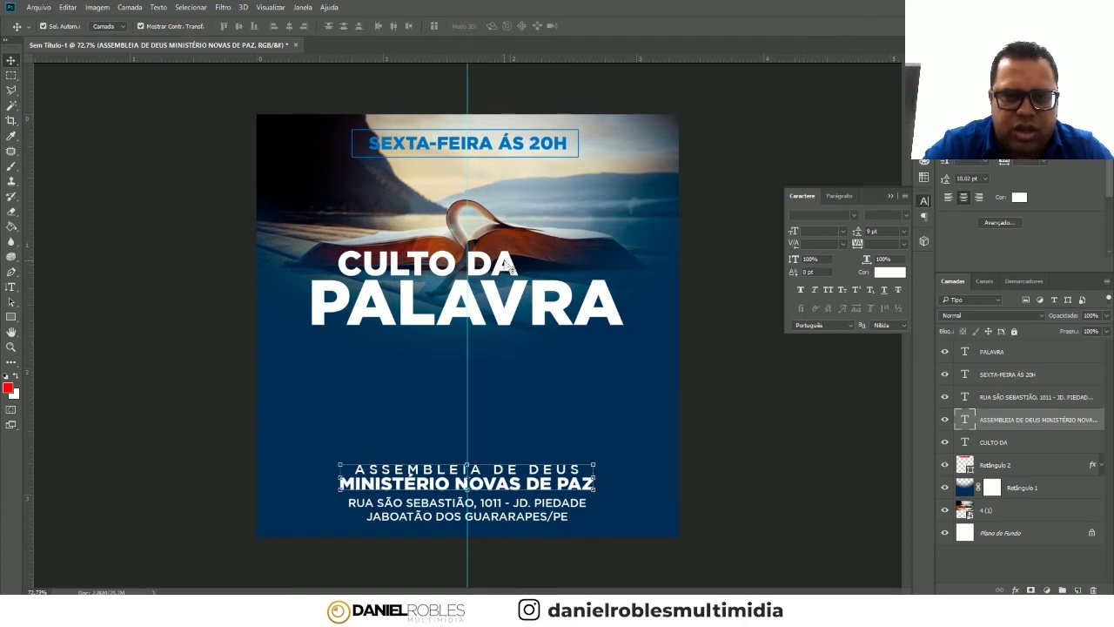
pyautogui.click(508, 267)
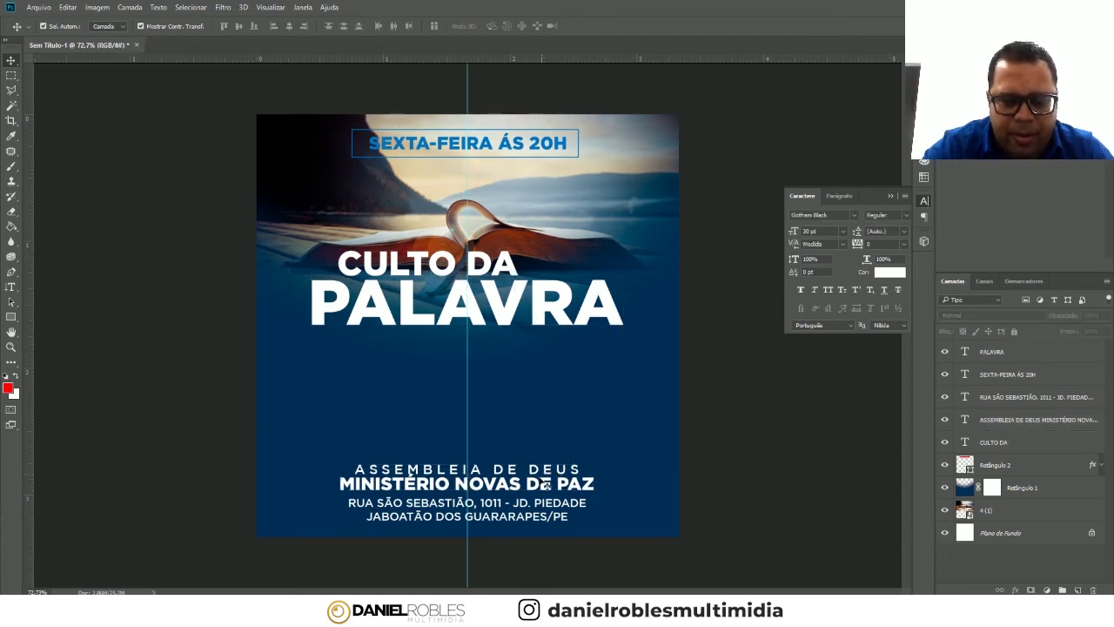
pyautogui.click(543, 484)
pyautogui.hotkey('ctrl', 'j')
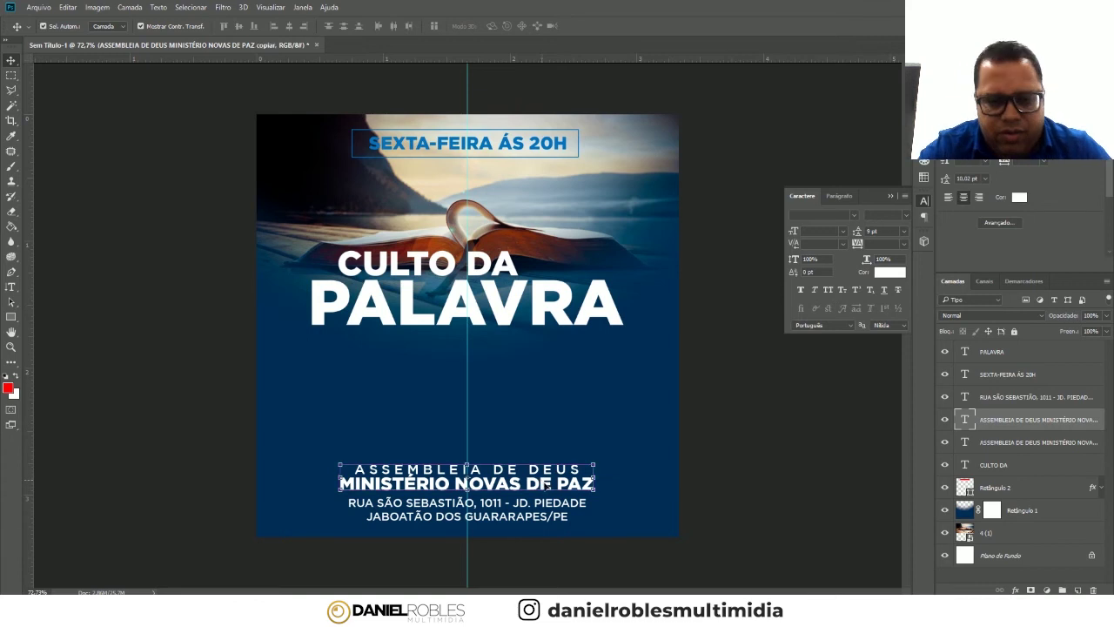
# - Move the copy above and retype it as VOCÊ E SUA FAMÍLIA SÃO NOSSOS CONVIDADOS ESPECIAIS, tracking 0
pyautogui.moveTo(543, 484); pyautogui.dragTo(543, 434)
pyautogui.click(11, 286)
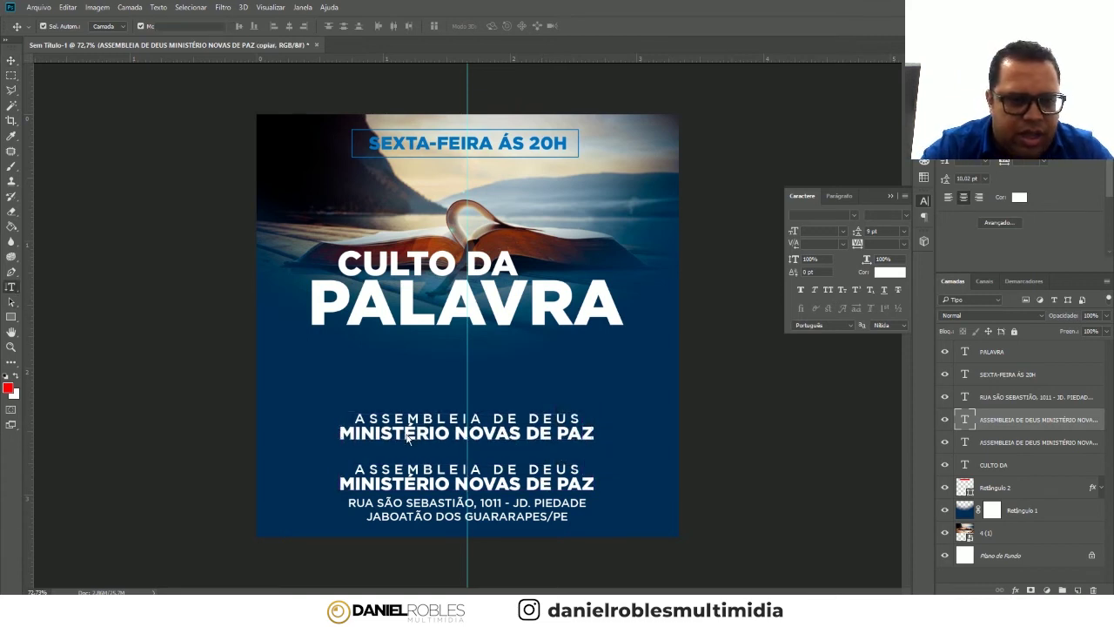
pyautogui.click(403, 437)
pyautogui.hotkey('ctrl', 'a')
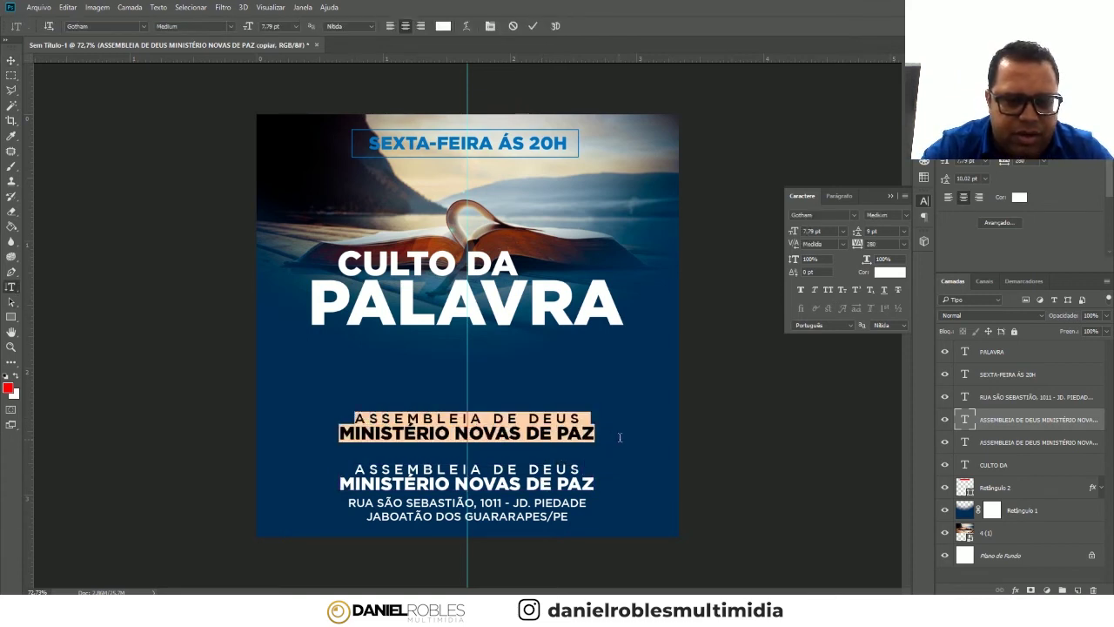
pyautogui.write('VOCÊ E SUA FAMÍLIA SÃO NOSSOS')
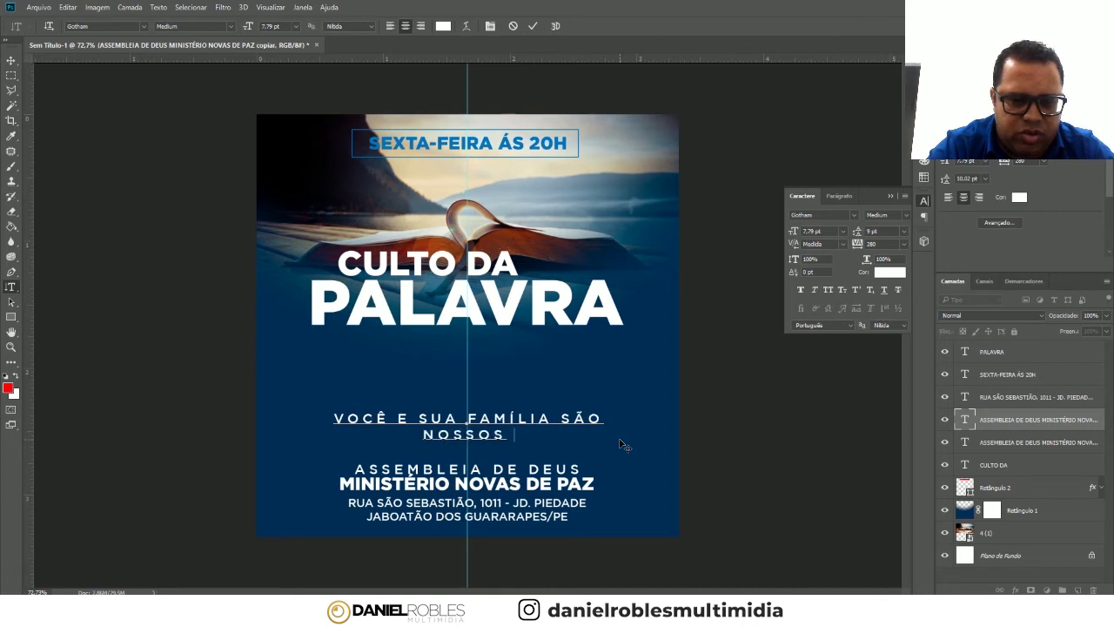
pyautogui.write(' CONVIDADOS ESPECIAIS')
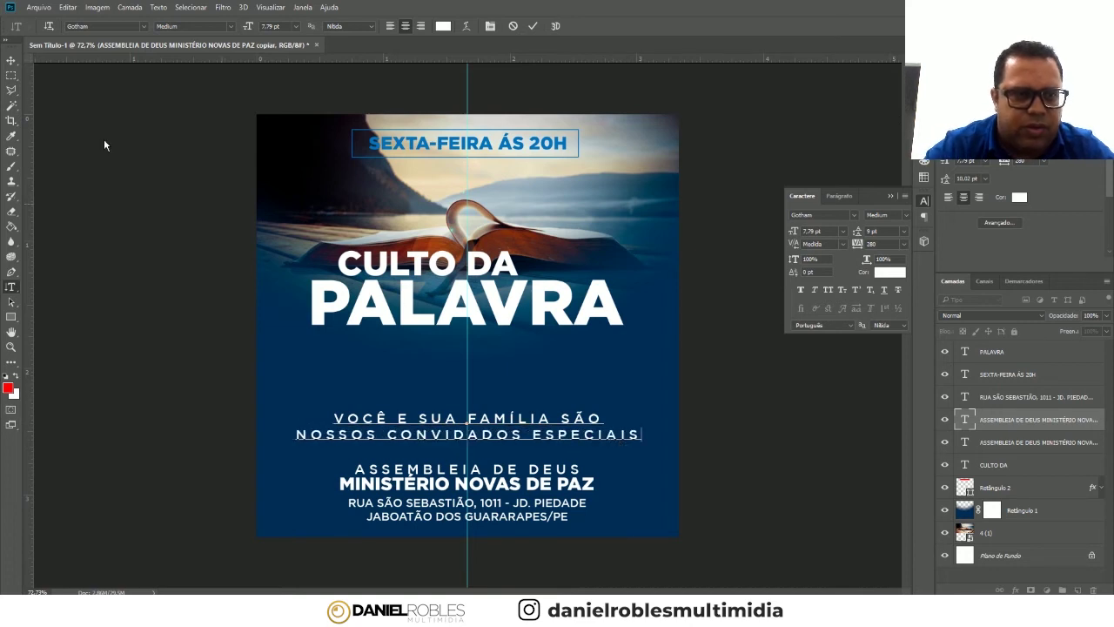
pyautogui.click(11, 60)
pyautogui.click(886, 244)
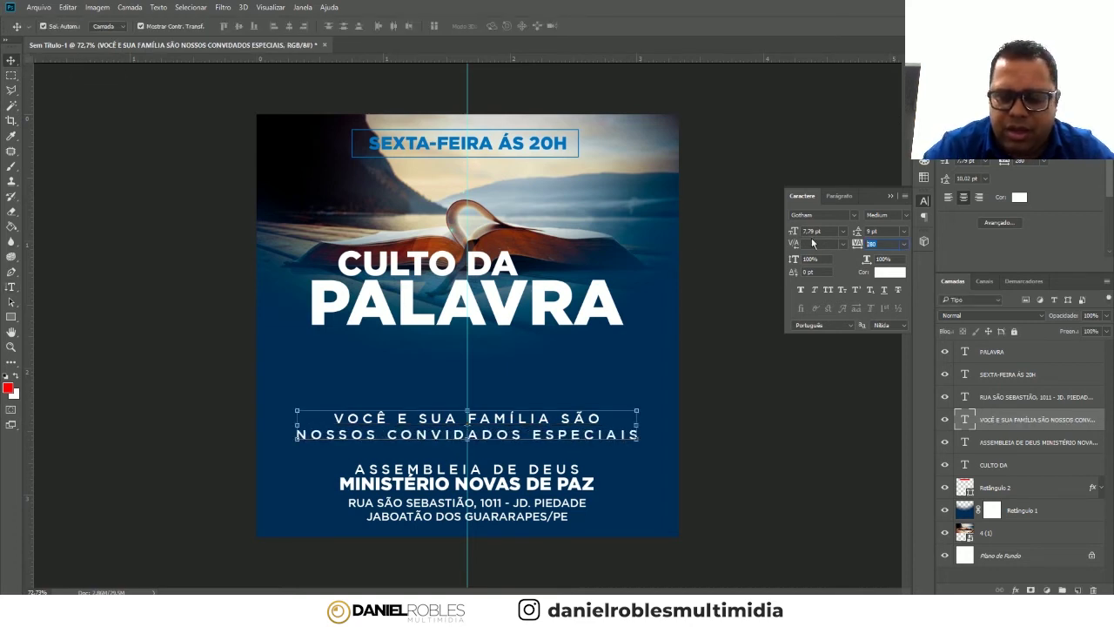
pyautogui.write('0')
pyautogui.press('Return')
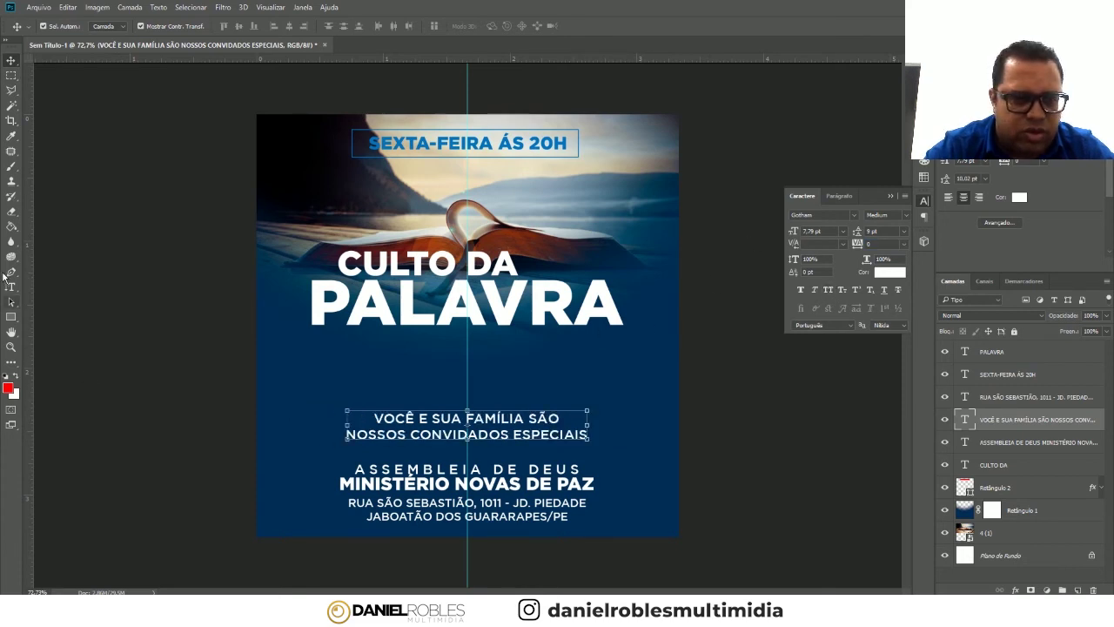
# - Append NOSSOS to the first invitation line and retype the second line as Convidados Especiais
pyautogui.click(11, 286)
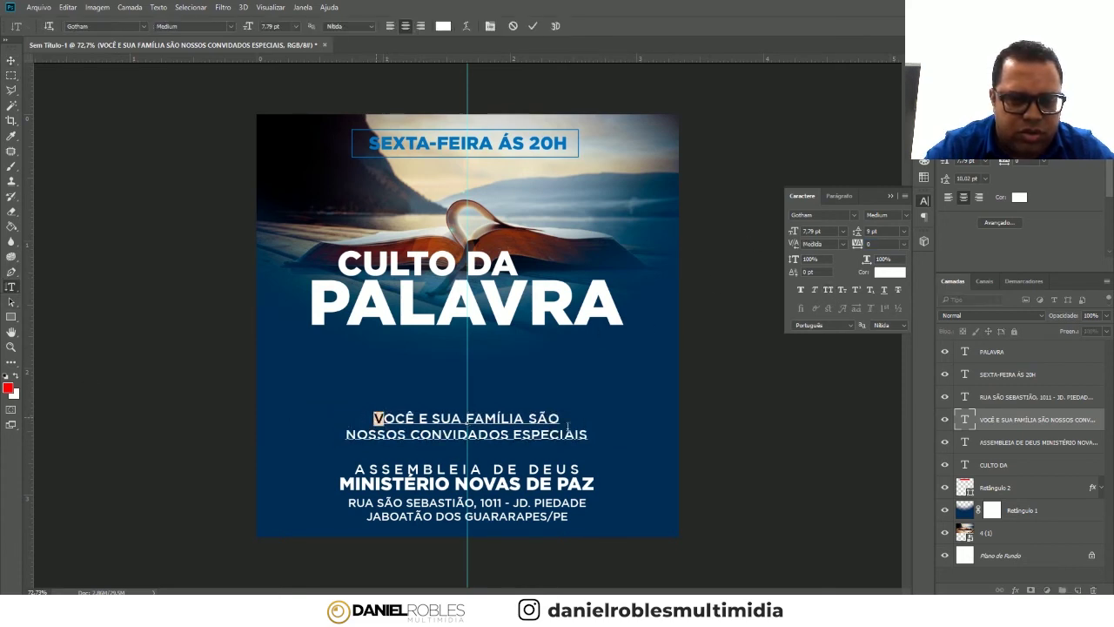
pyautogui.moveTo(373, 416); pyautogui.dragTo(648, 432)
pyautogui.click(524, 420)
pyautogui.write('NOSSOS')
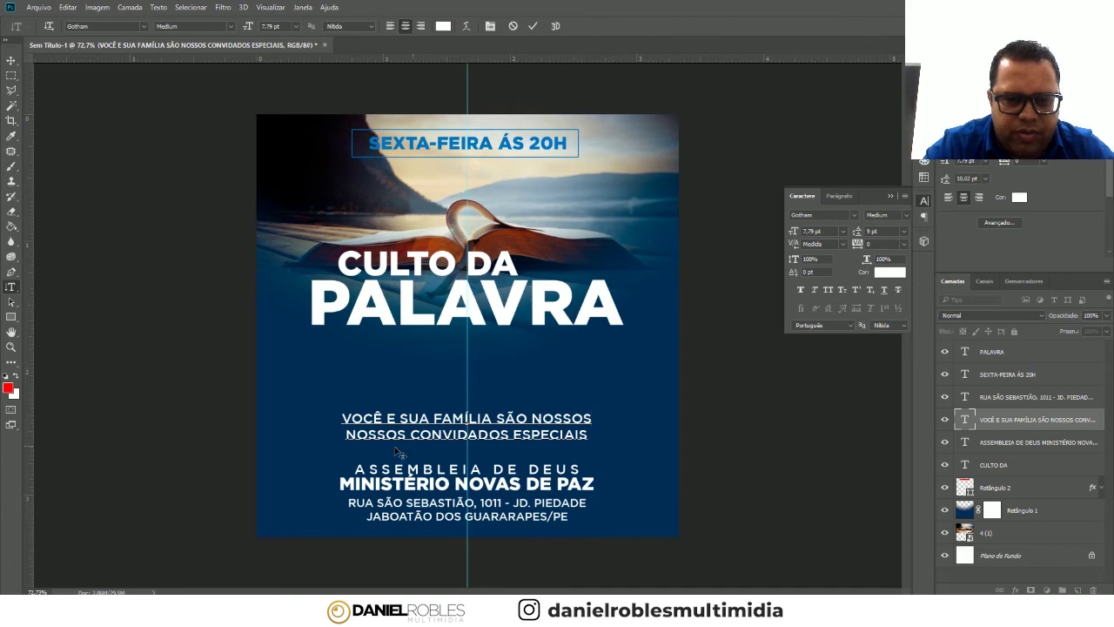
pyautogui.moveTo(409, 434); pyautogui.dragTo(294, 435)
pyautogui.click(403, 435)
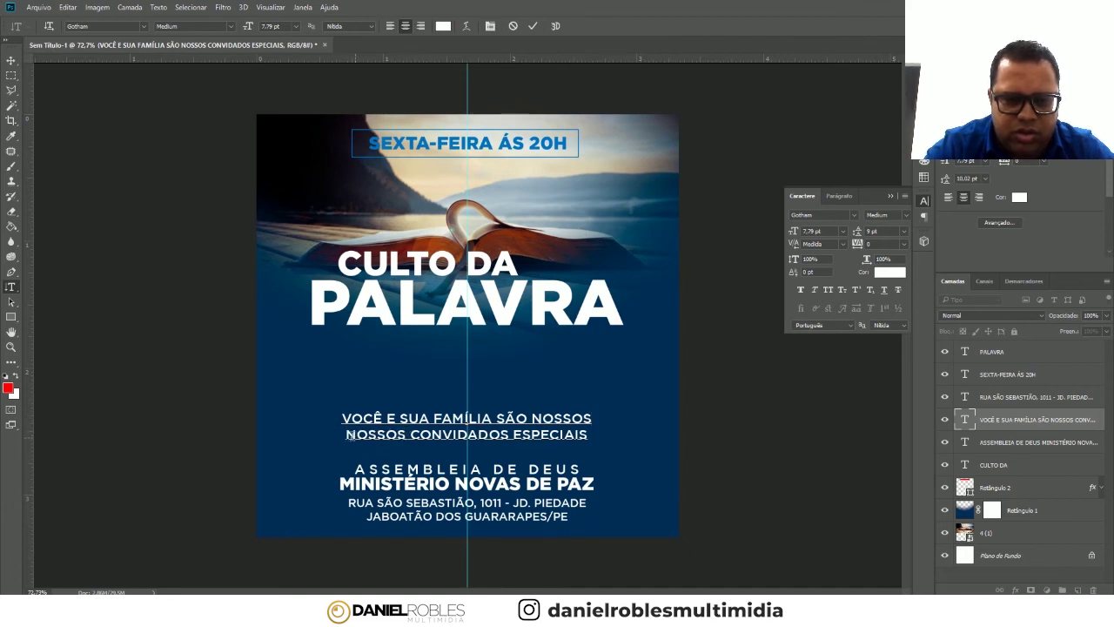
pyautogui.moveTo(347, 434); pyautogui.dragTo(603, 442)
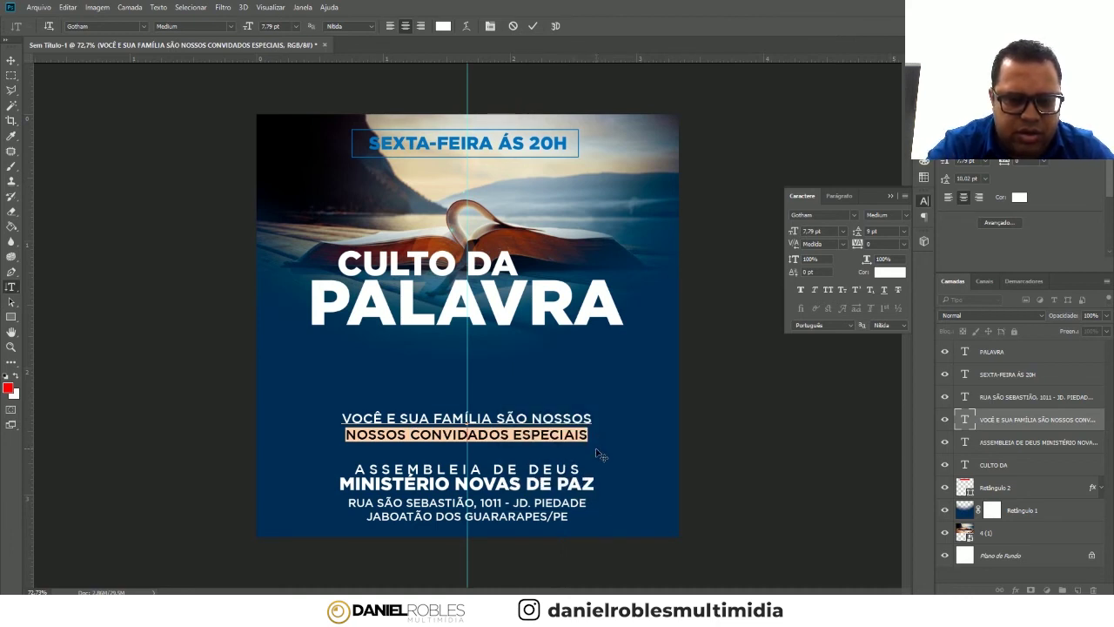
pyautogui.write('Convidados ')
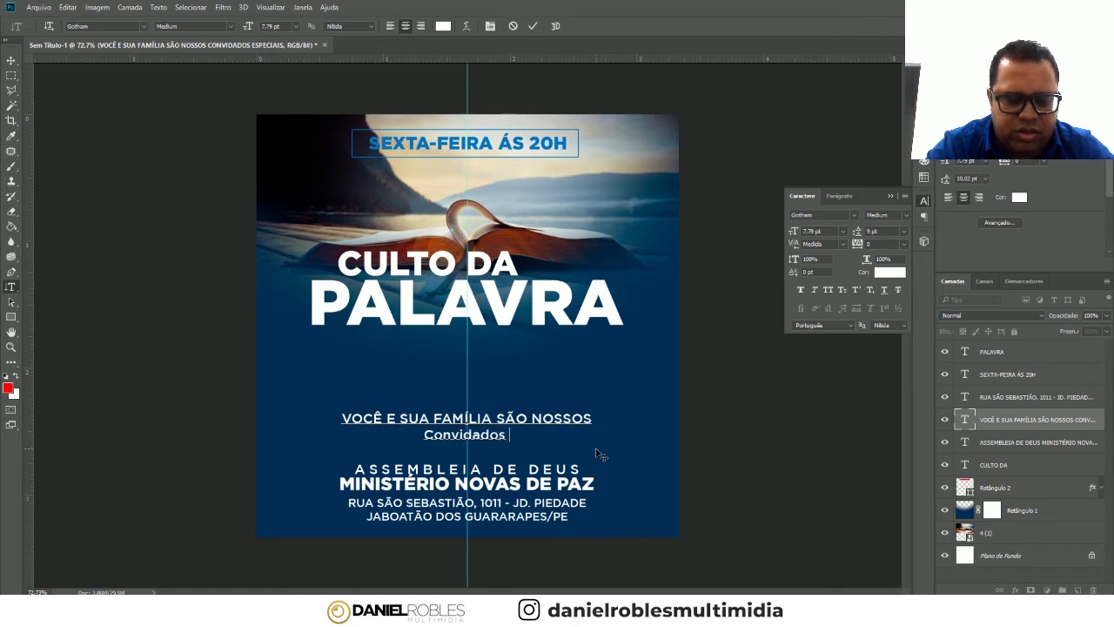
pyautogui.write('Especialis')
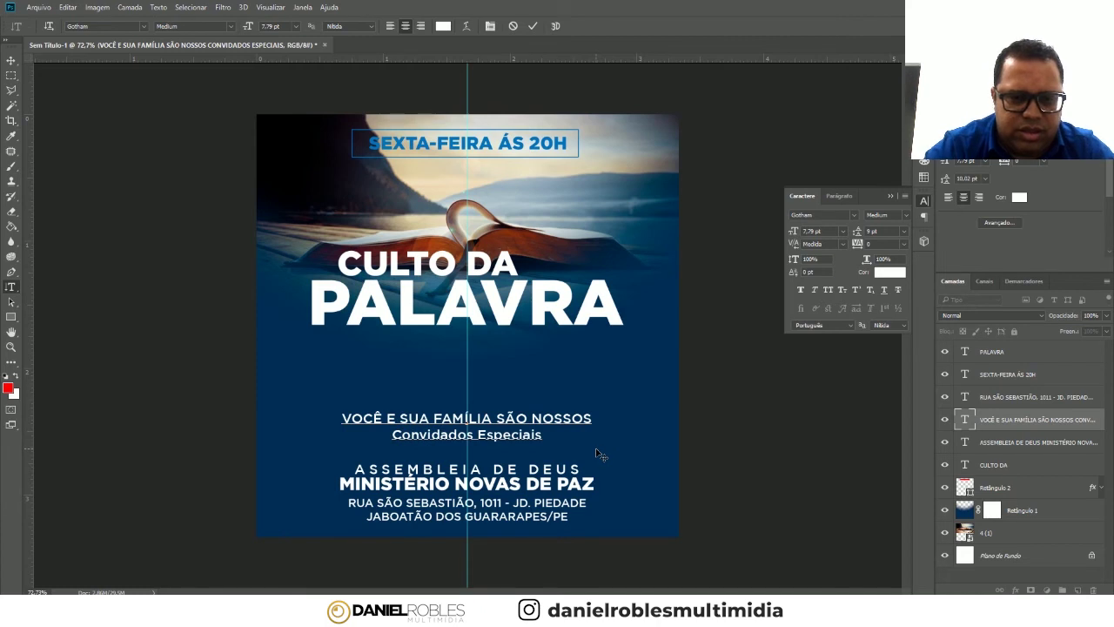
pyautogui.moveTo(392, 433); pyautogui.dragTo(568, 429)
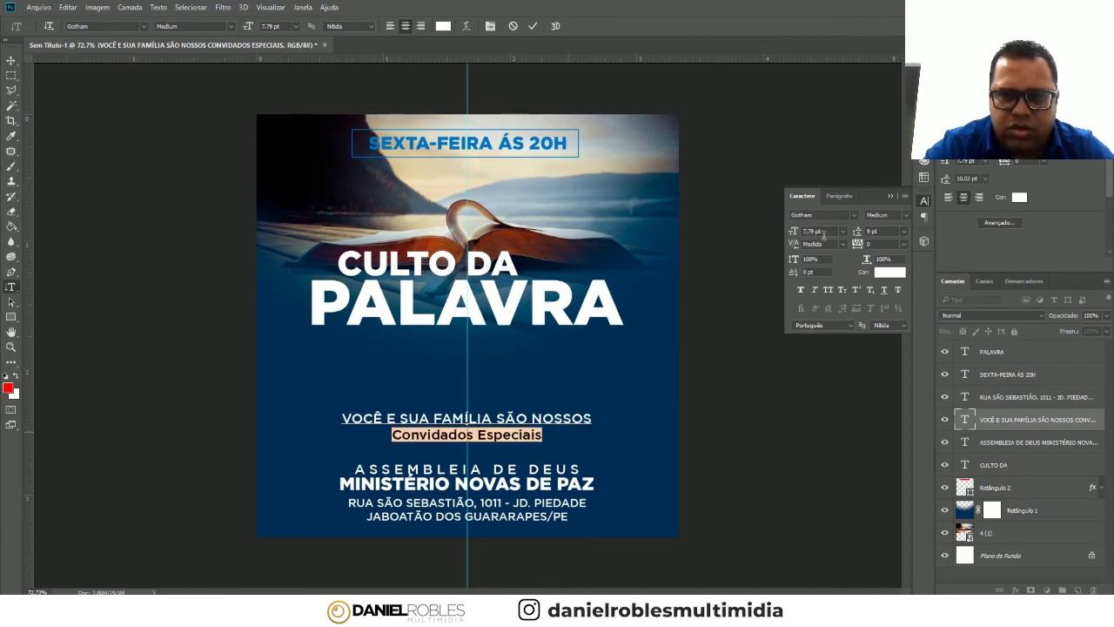
pyautogui.click(819, 213)
# - Set the Convidados Especiais line in Candle Mustard with a lowercase initial c
pyautogui.write('candle')
pyautogui.press('Return')
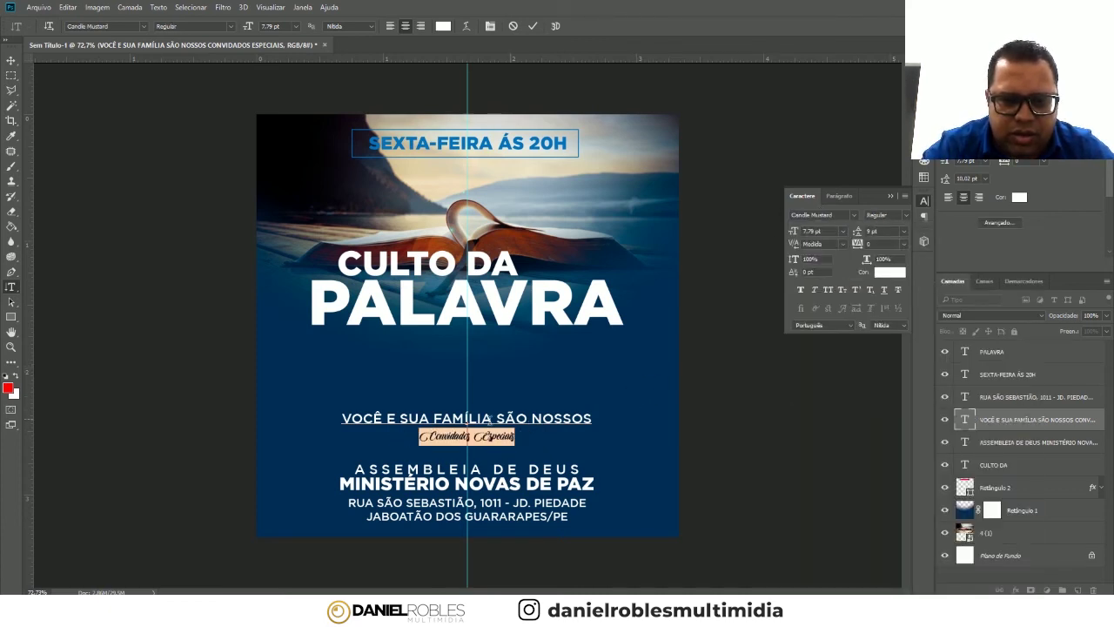
pyautogui.click(477, 434)
pyautogui.moveTo(420, 435); pyautogui.dragTo(436, 435)
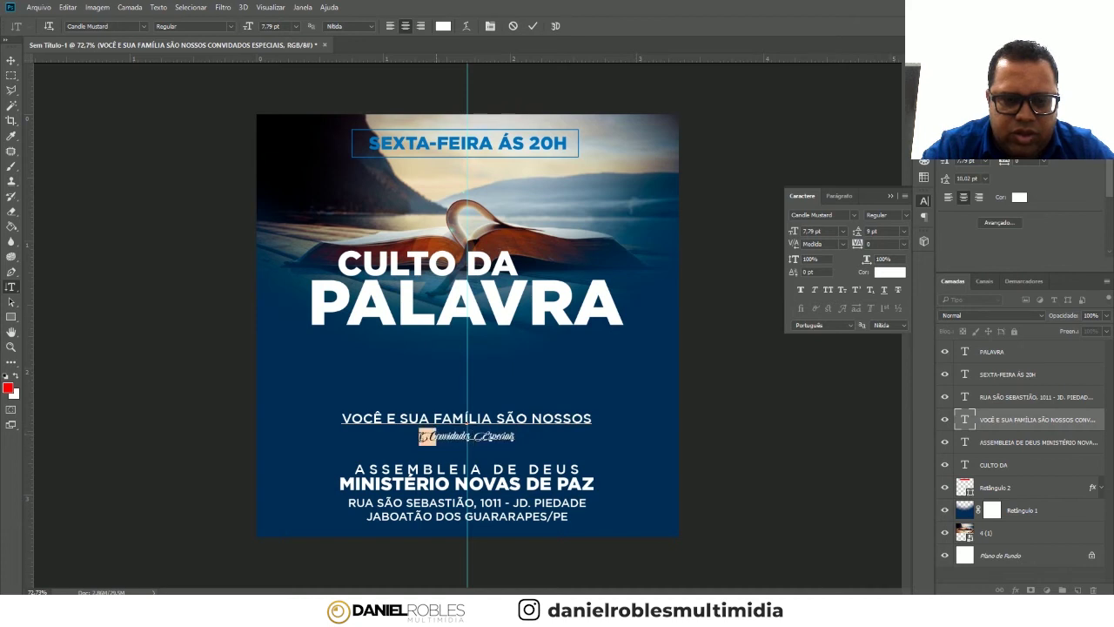
pyautogui.write('c')
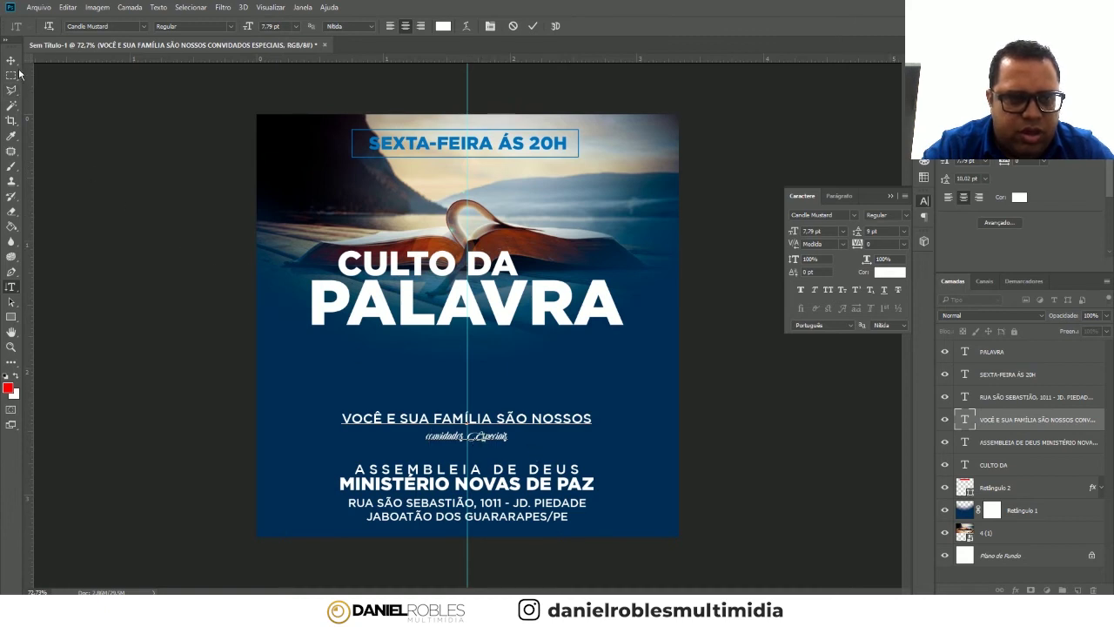
pyautogui.moveTo(423, 435); pyautogui.dragTo(508, 435)
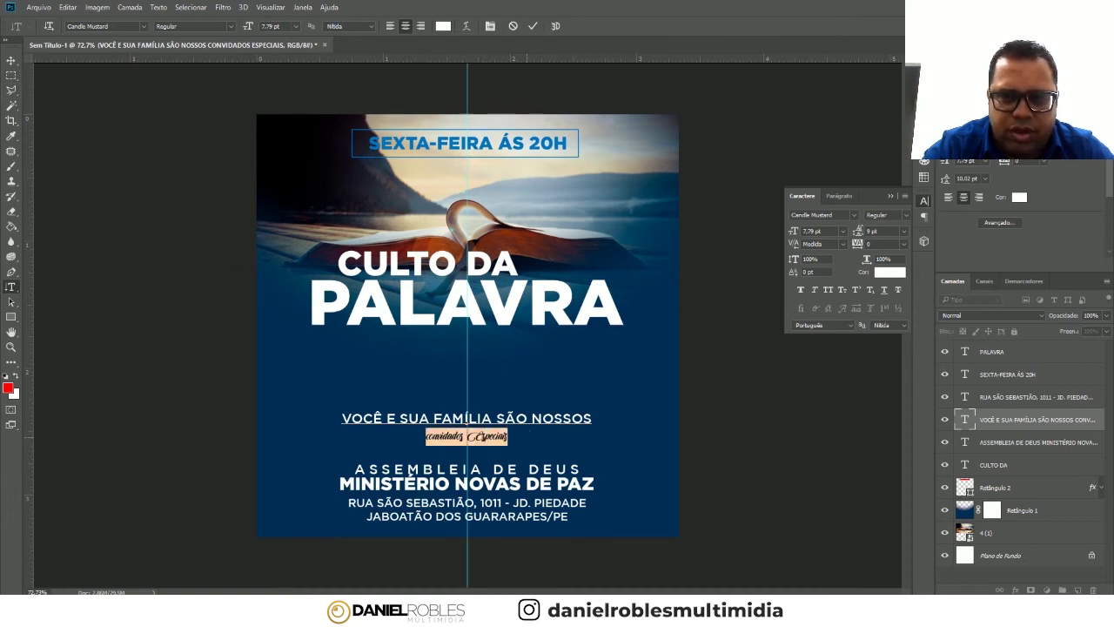
# - Size the script line to 24 pt and widen its leading to 16 pt
pyautogui.click(842, 231)
pyautogui.click(833, 348)
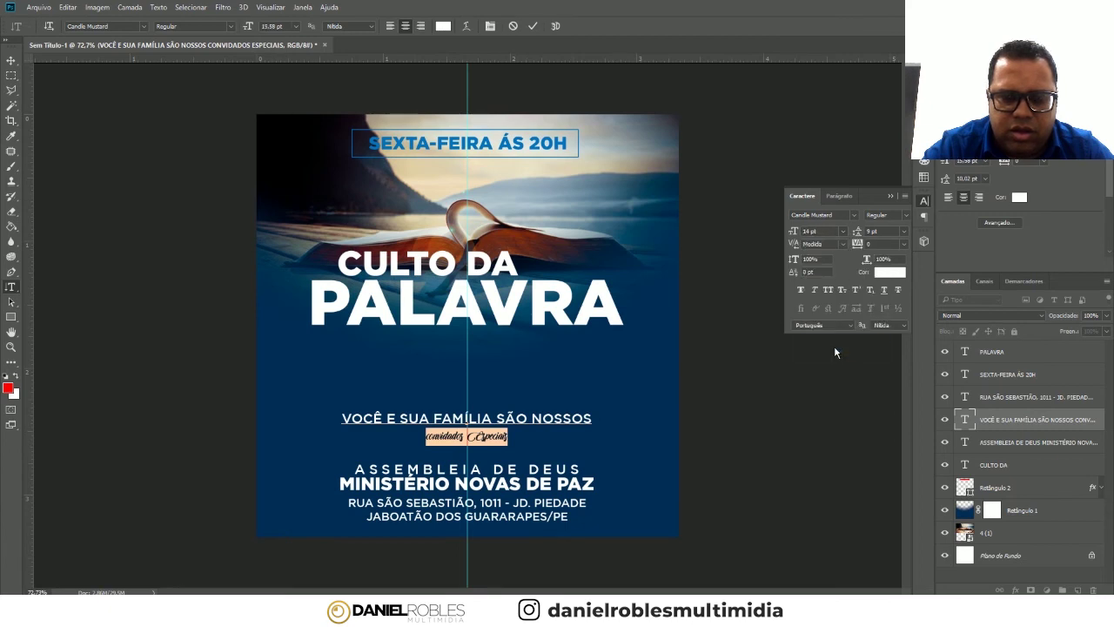
pyautogui.click(843, 232)
pyautogui.click(838, 371)
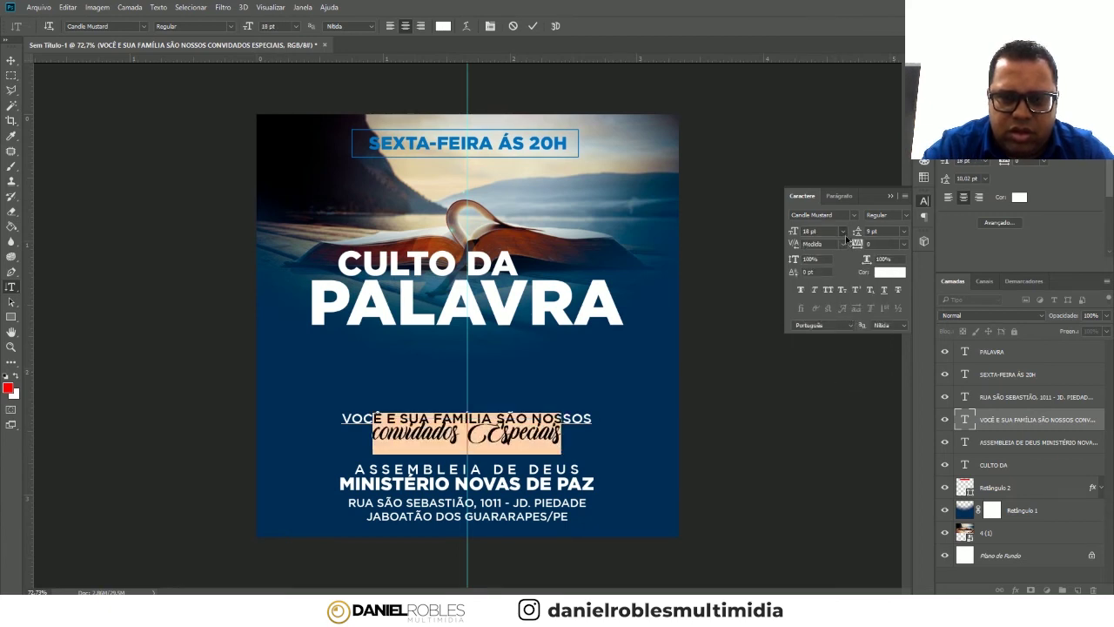
pyautogui.click(842, 232)
pyautogui.click(832, 402)
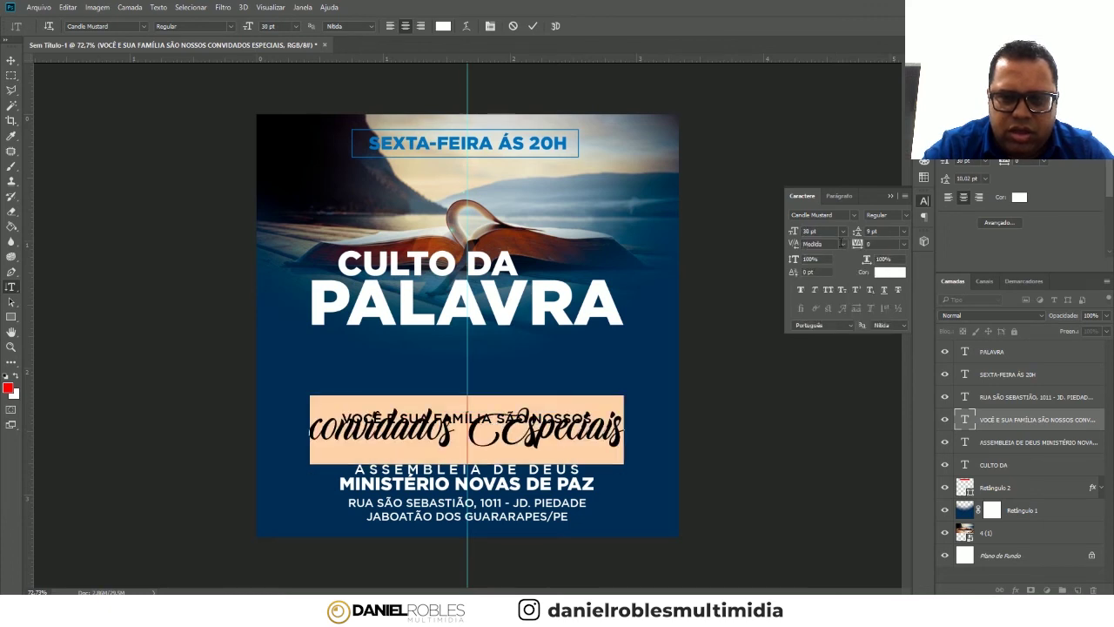
pyautogui.click(846, 231)
pyautogui.click(832, 388)
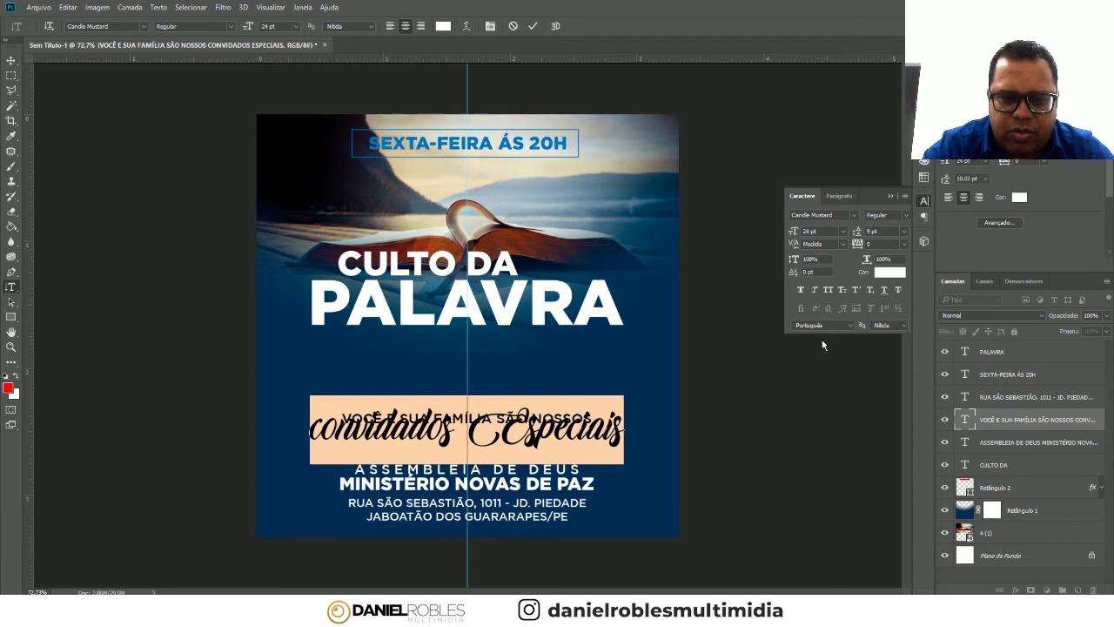
pyautogui.click(904, 232)
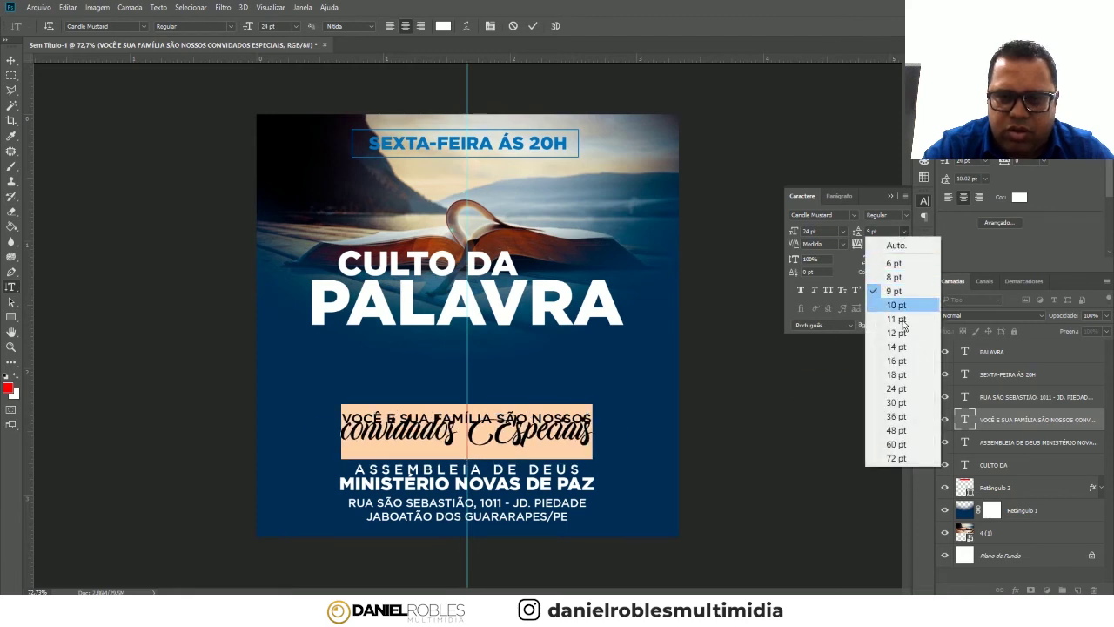
pyautogui.click(897, 352)
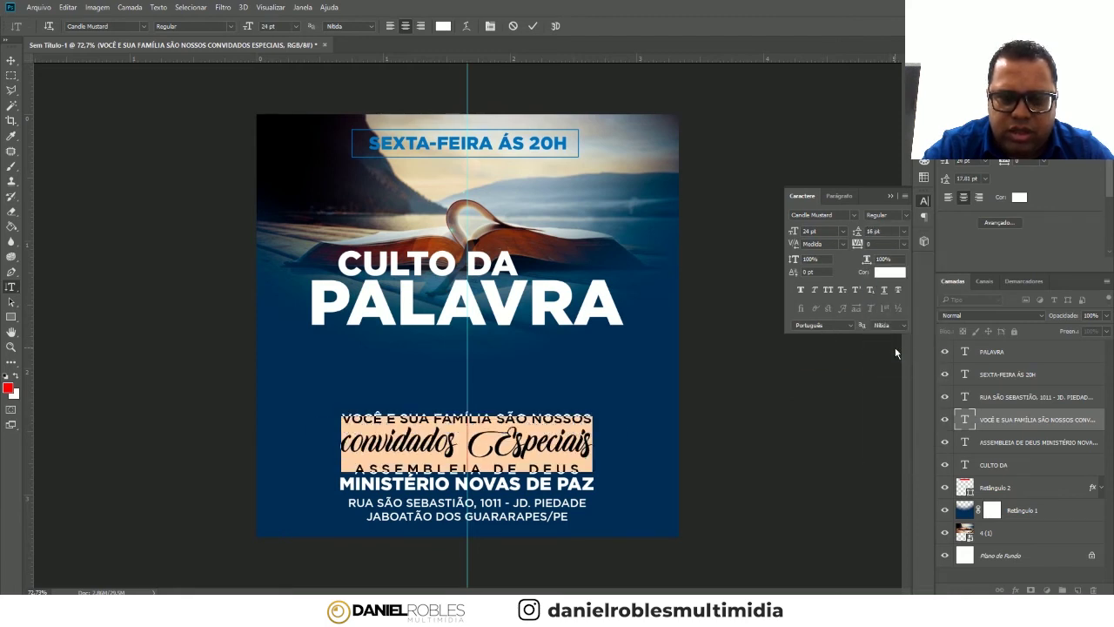
pyautogui.click(11, 60)
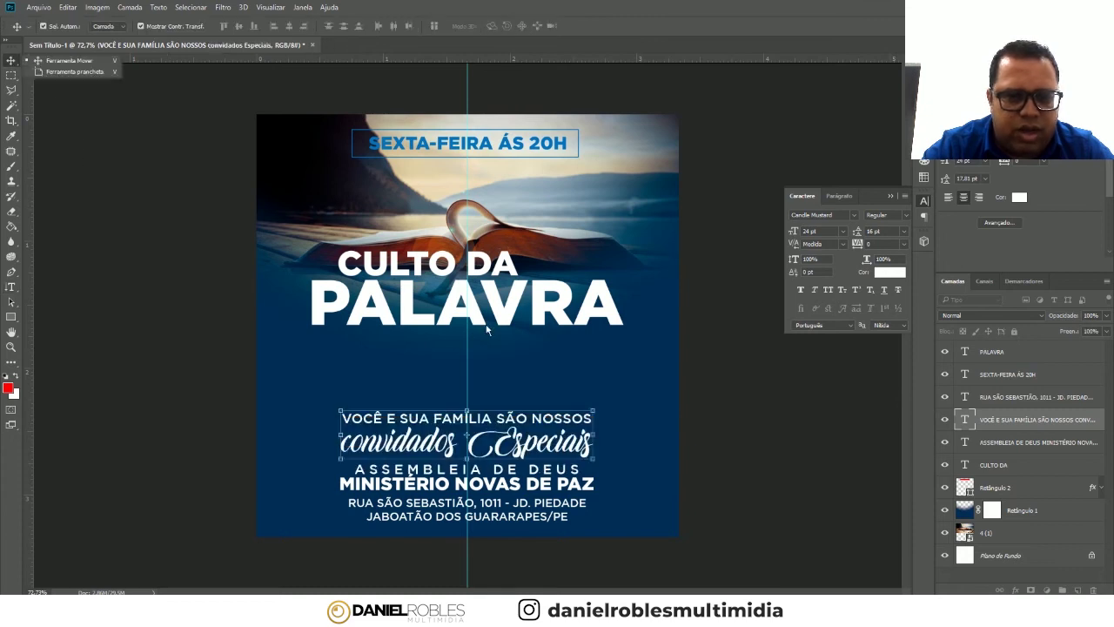
# - Move the invitation up and restore the capital C in Convidados, removing the extra space
pyautogui.moveTo(534, 440); pyautogui.dragTo(534, 425)
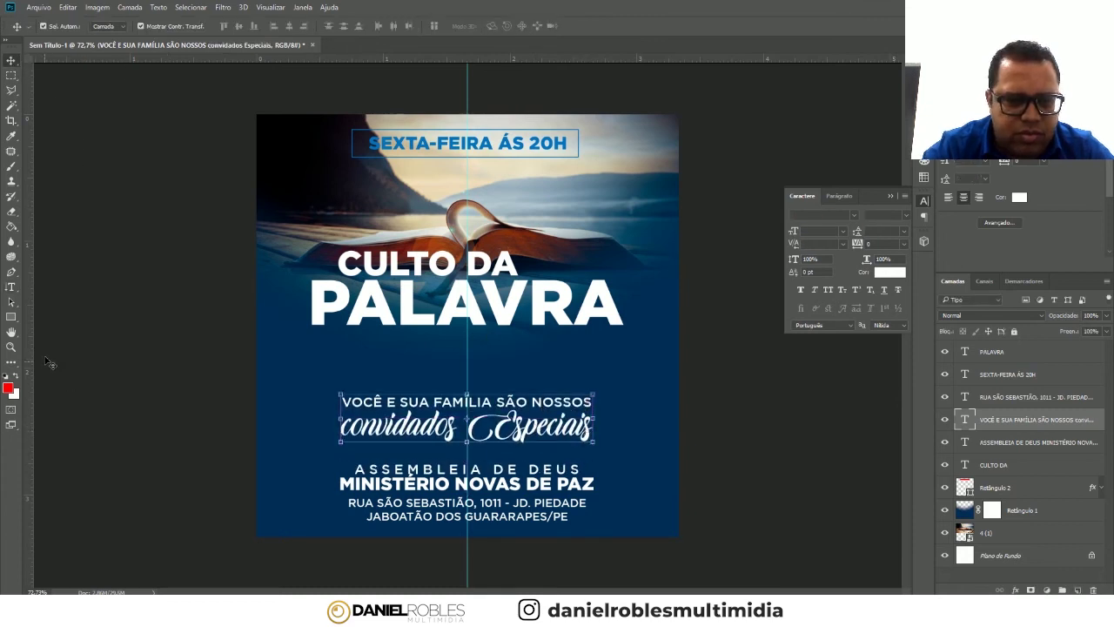
pyautogui.click(11, 286)
pyautogui.moveTo(341, 426); pyautogui.dragTo(351, 426)
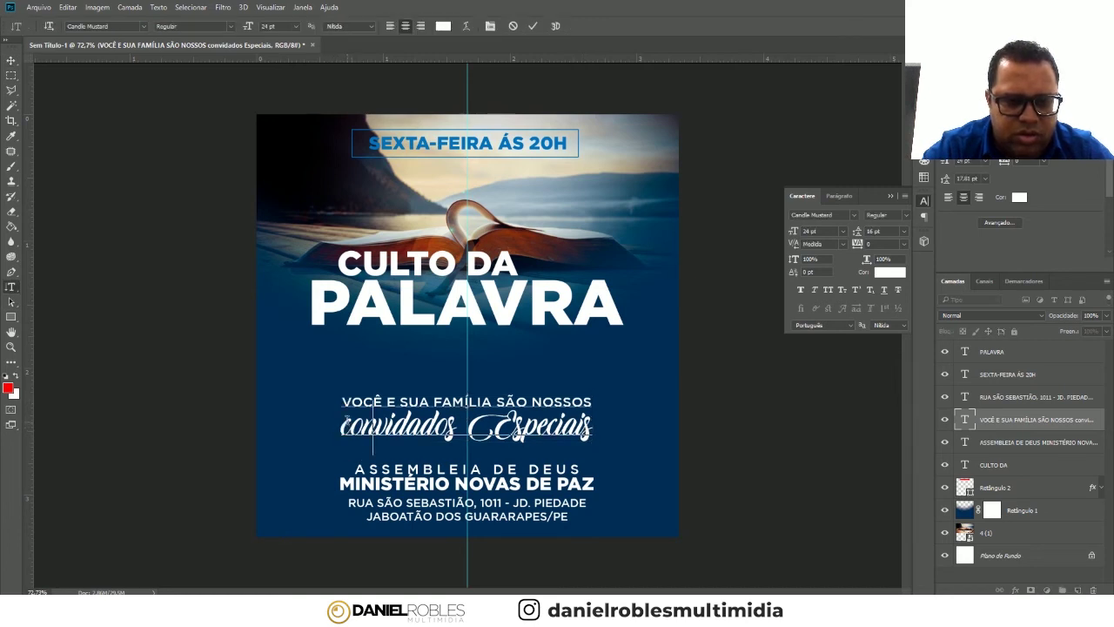
pyautogui.write('C')
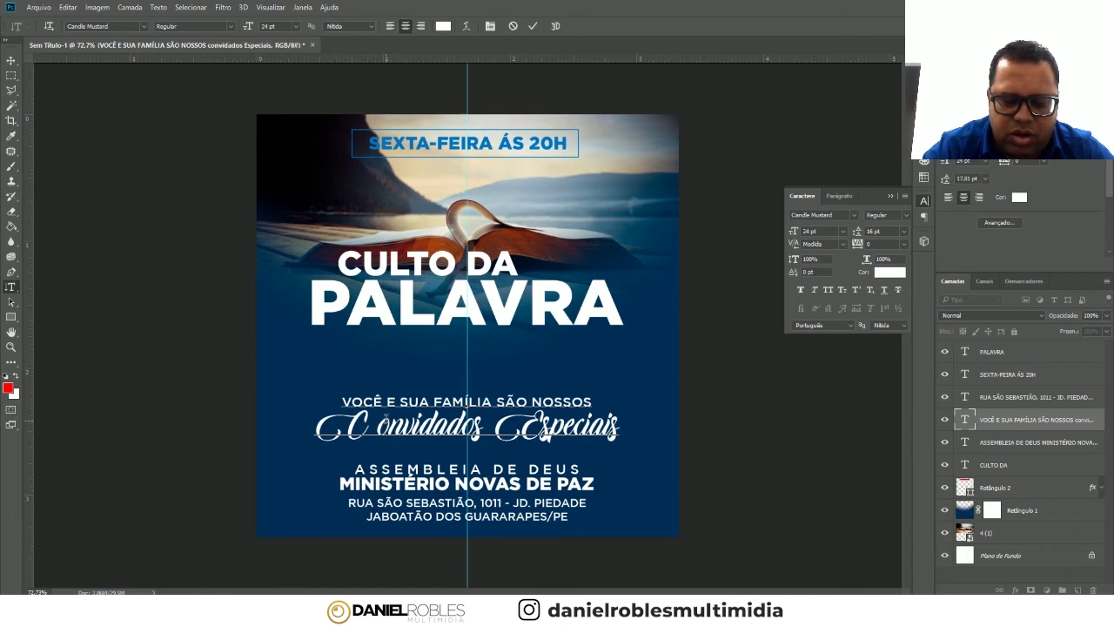
pyautogui.press('BackSpace')
pyautogui.click(11, 60)
# - Centre the invitation block just above the ASSEMBLEIA DE DEUS church name
pyautogui.moveTo(546, 437)
pyautogui.mouseDown()
pyautogui.moveTo(546, 414)
pyautogui.moveTo(597, 409)
pyautogui.moveTo(549, 416)
pyautogui.mouseUp()
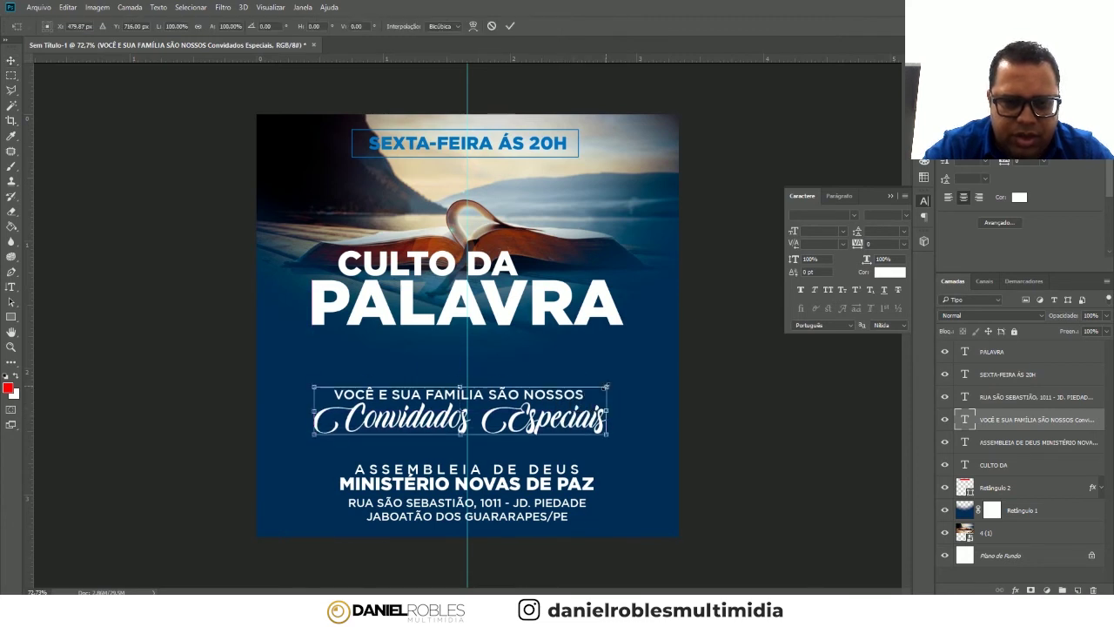
pyautogui.moveTo(514, 431)
pyautogui.mouseDown()
pyautogui.moveTo(552, 424)
pyautogui.moveTo(555, 409)
pyautogui.mouseUp()
pyautogui.press('Return')
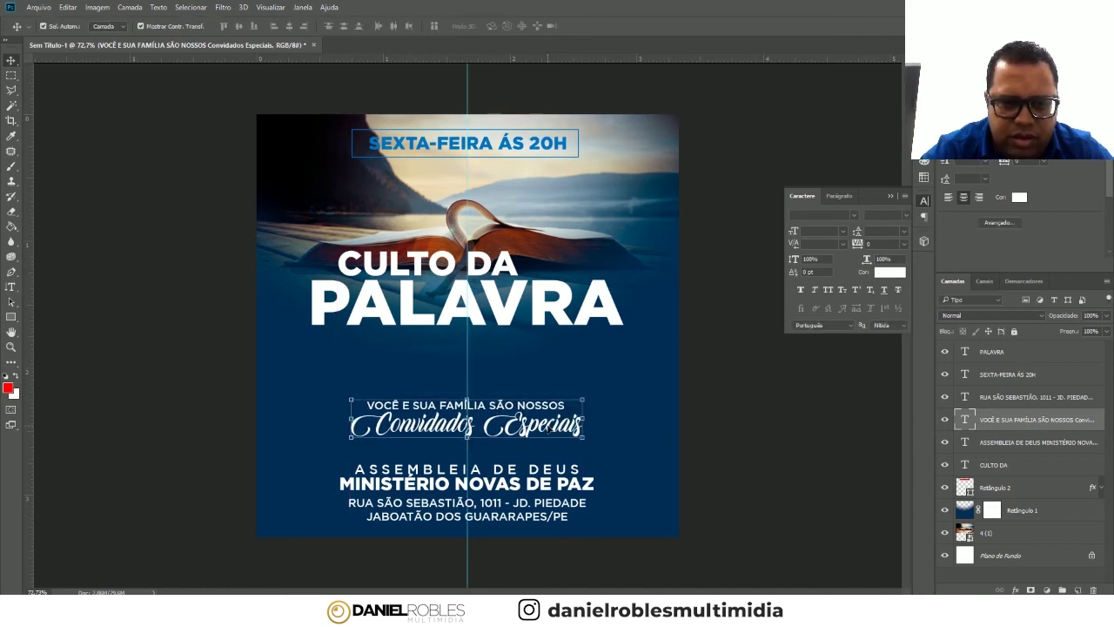
pyautogui.click(425, 261)
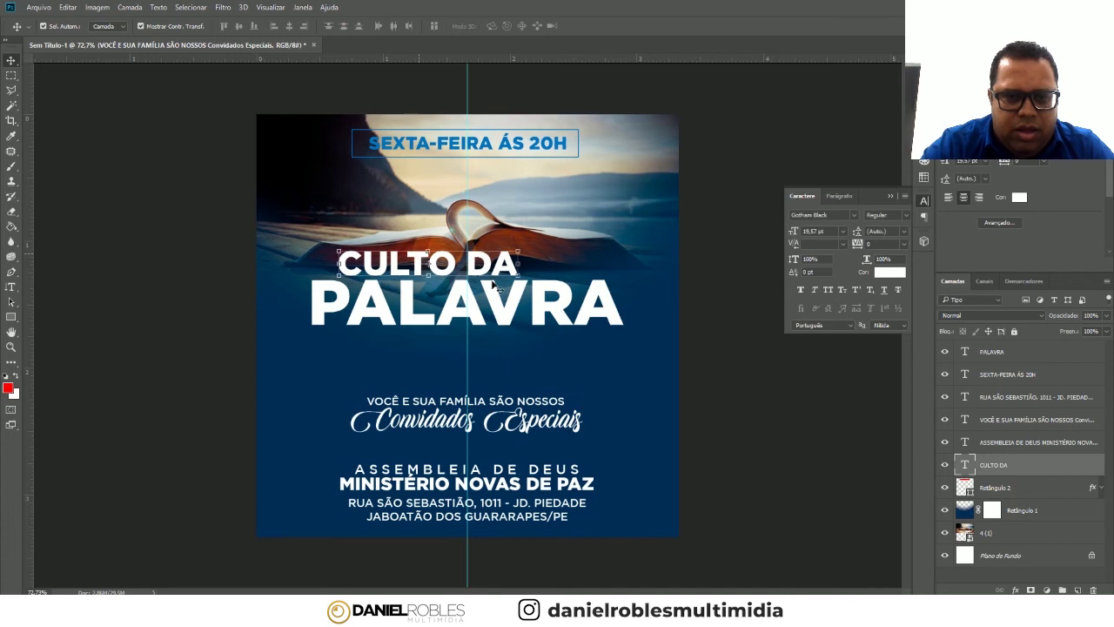
pyautogui.click(522, 152)
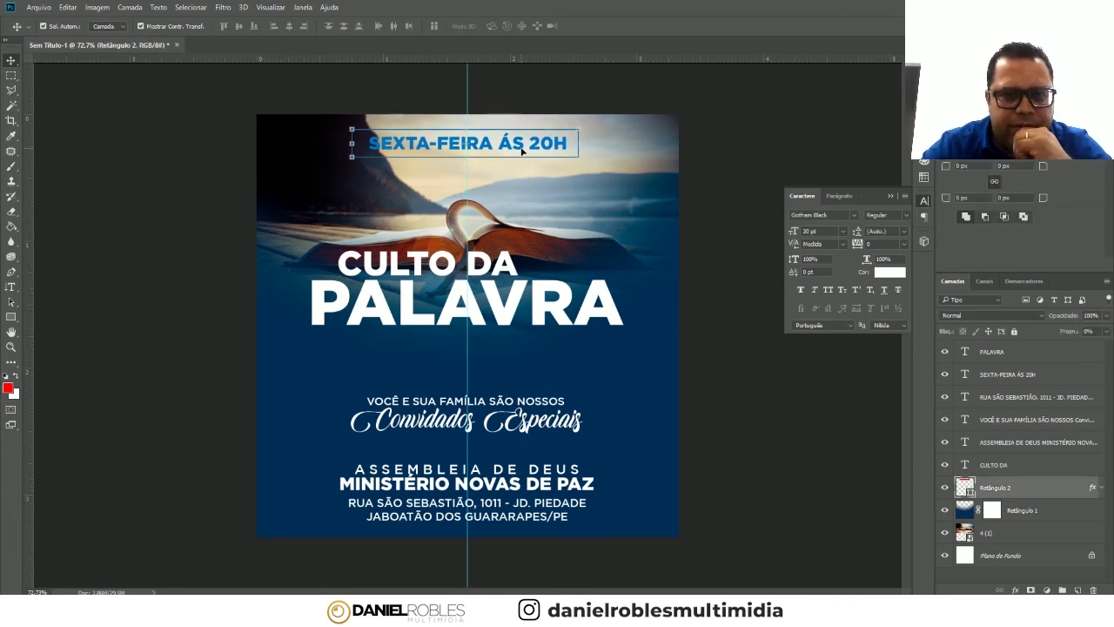
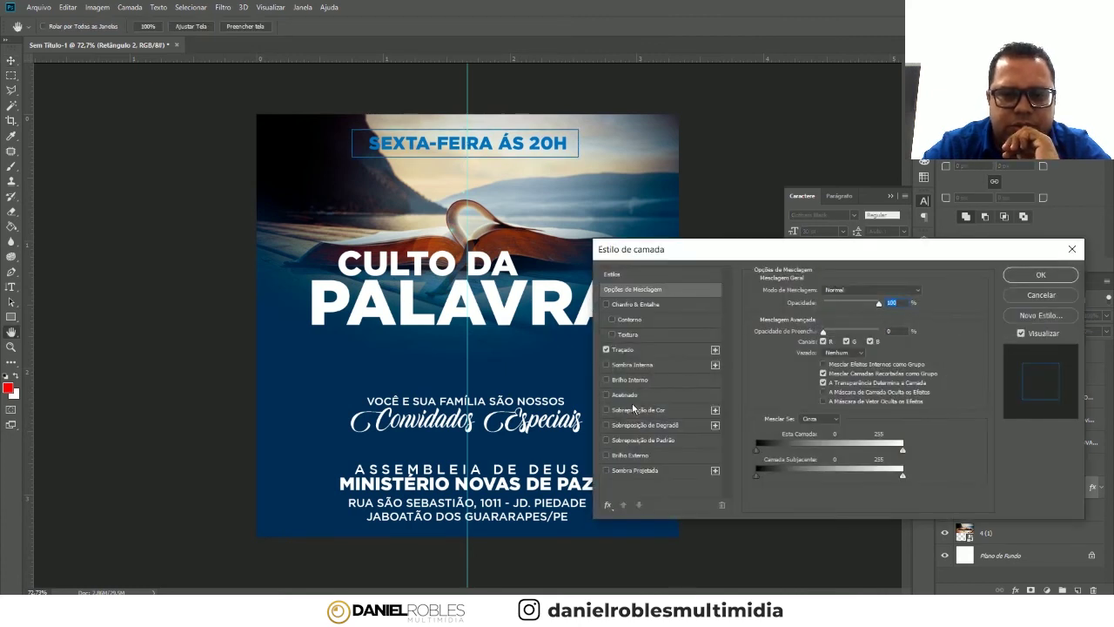
# - Change the date badge frame's Stroke colour to white
pyautogui.click(631, 350)
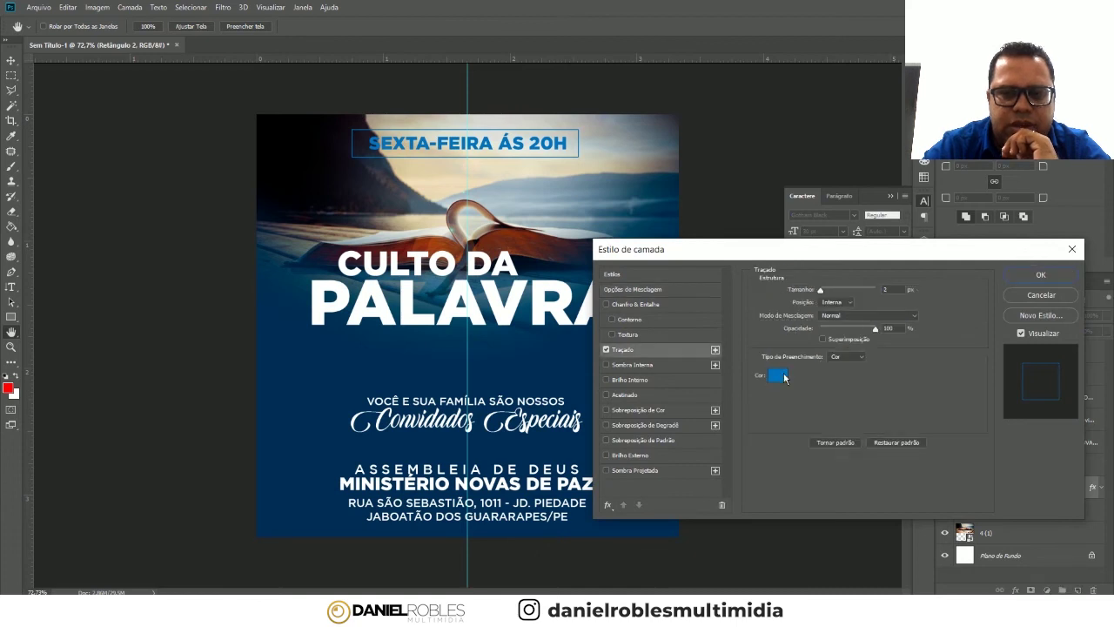
pyautogui.click(783, 376)
pyautogui.moveTo(783, 376); pyautogui.dragTo(707, 225)
pyautogui.click(999, 252)
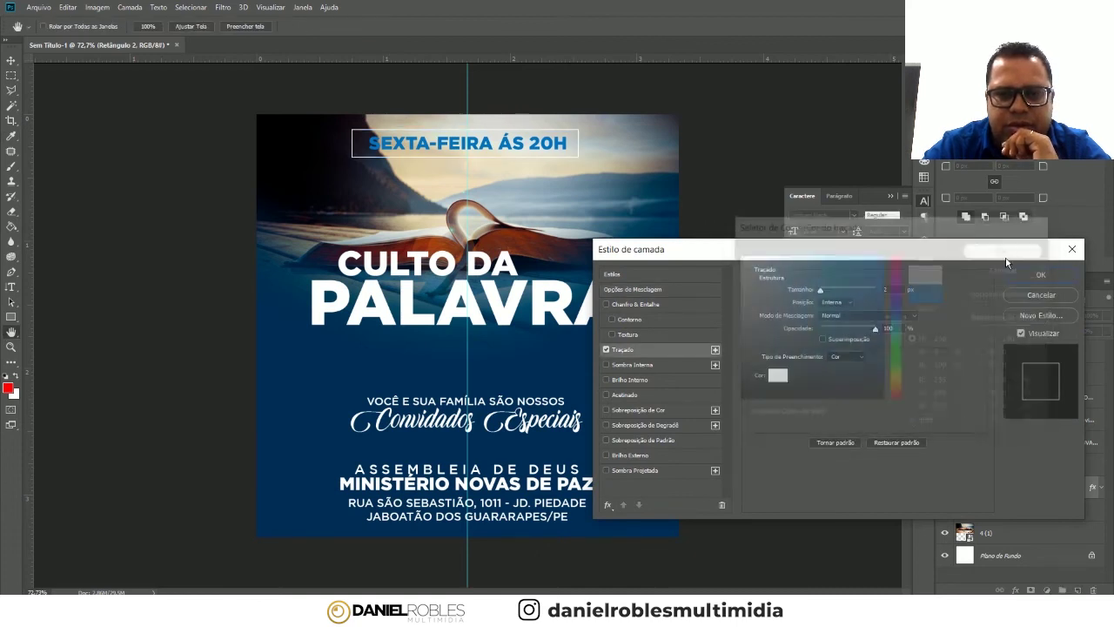
pyautogui.click(1031, 275)
# - Make the SEXTA-FEIRA ÀS 20H date text white
pyautogui.click(556, 147)
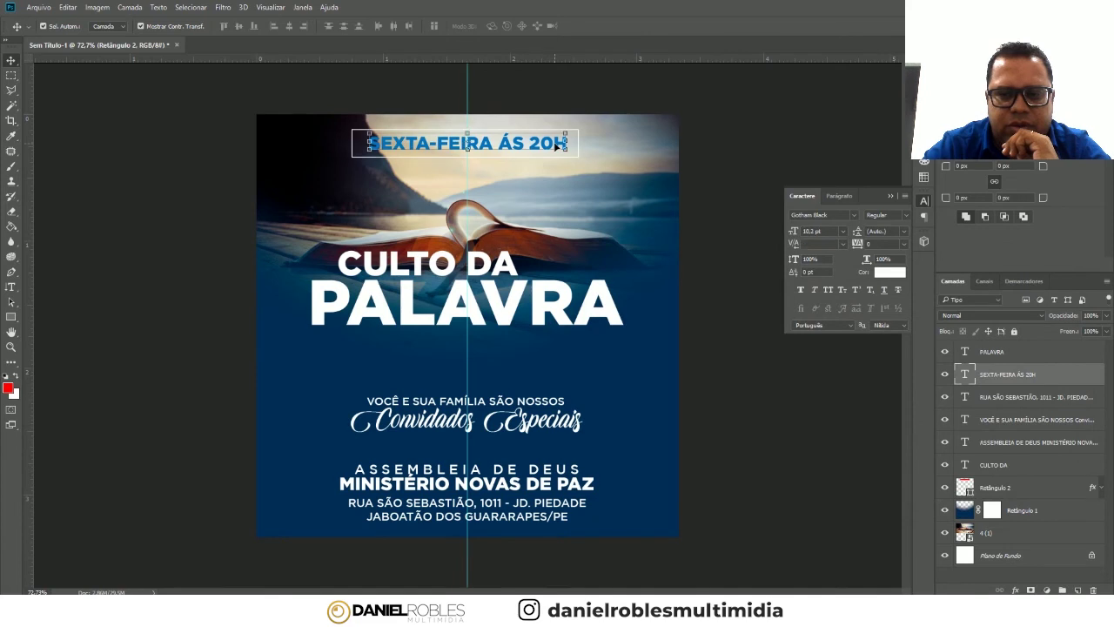
pyautogui.click(890, 272)
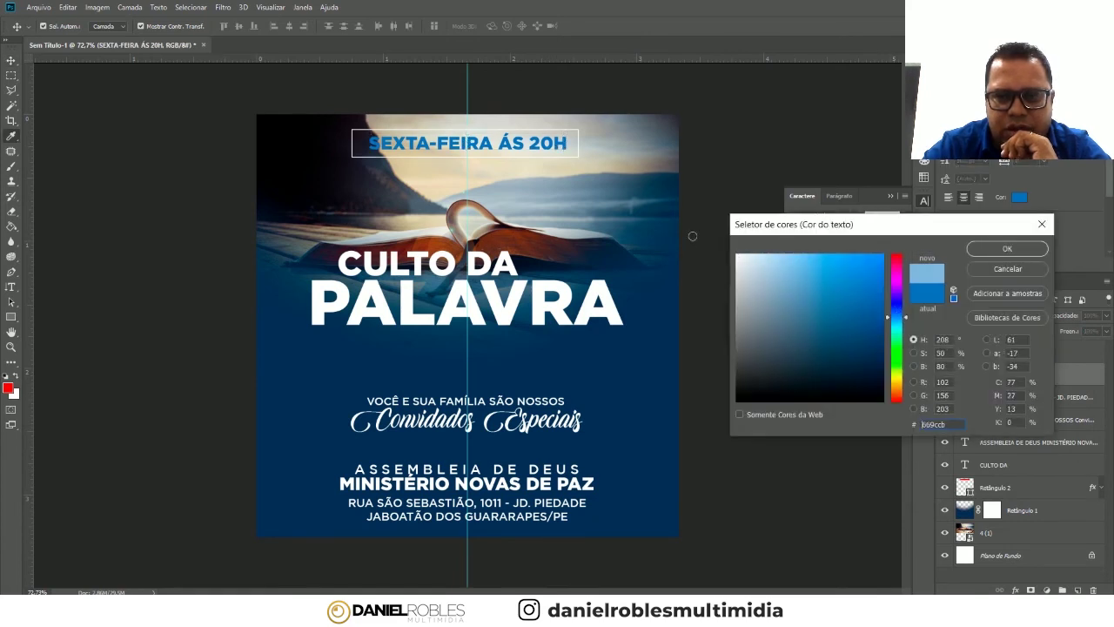
pyautogui.moveTo(738, 257); pyautogui.dragTo(723, 232)
pyautogui.click(1005, 248)
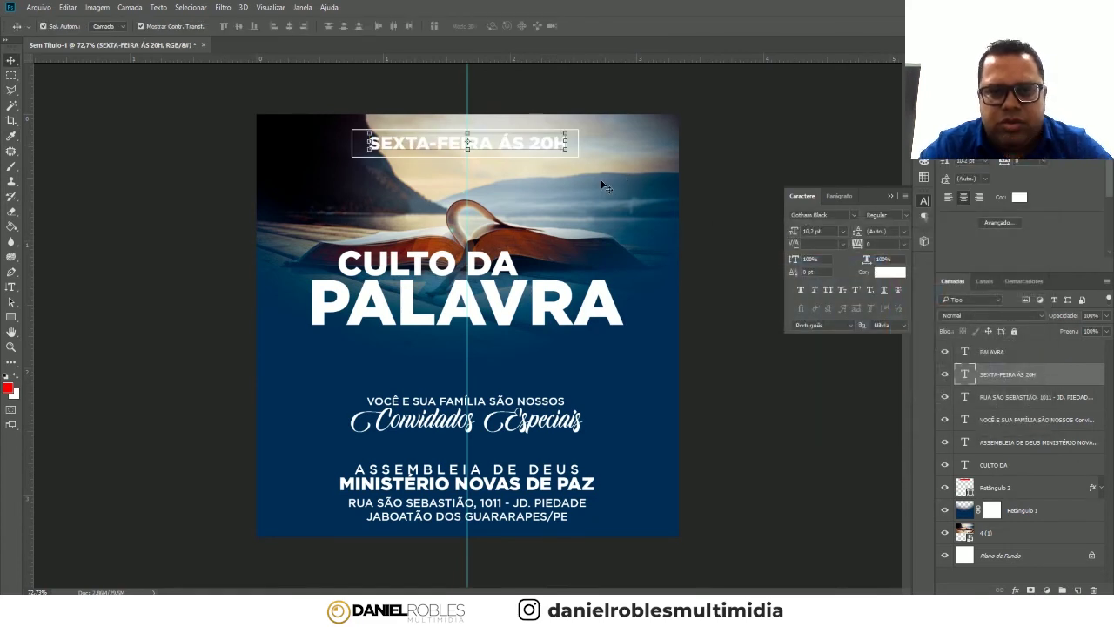
pyautogui.click(510, 303)
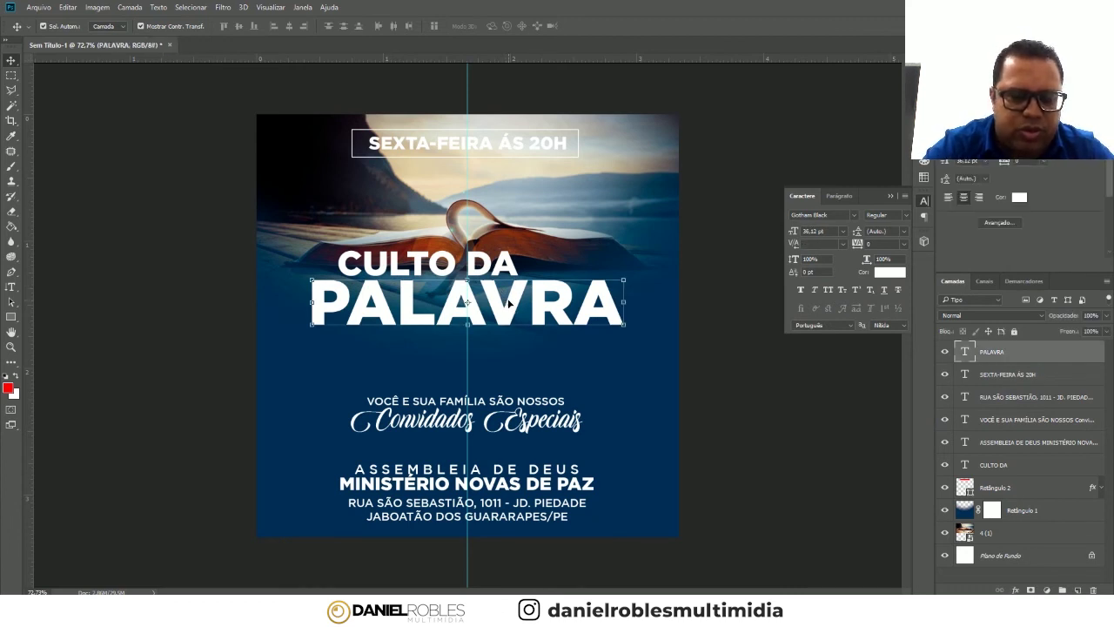
# - Duplicate the PALAVRA title twice, nudging each copy down into three stacked lines
pyautogui.hotkey('ctrl', 'j')
pyautogui.hotkey('shift', 'Down')
pyautogui.hotkey('shift', 'Down')
pyautogui.hotkey('shift', 'Down')
pyautogui.hotkey('shift', 'Down')
pyautogui.hotkey('shift', 'Down')
pyautogui.hotkey('shift', 'Down')
pyautogui.hotkey('shift', 'Down')
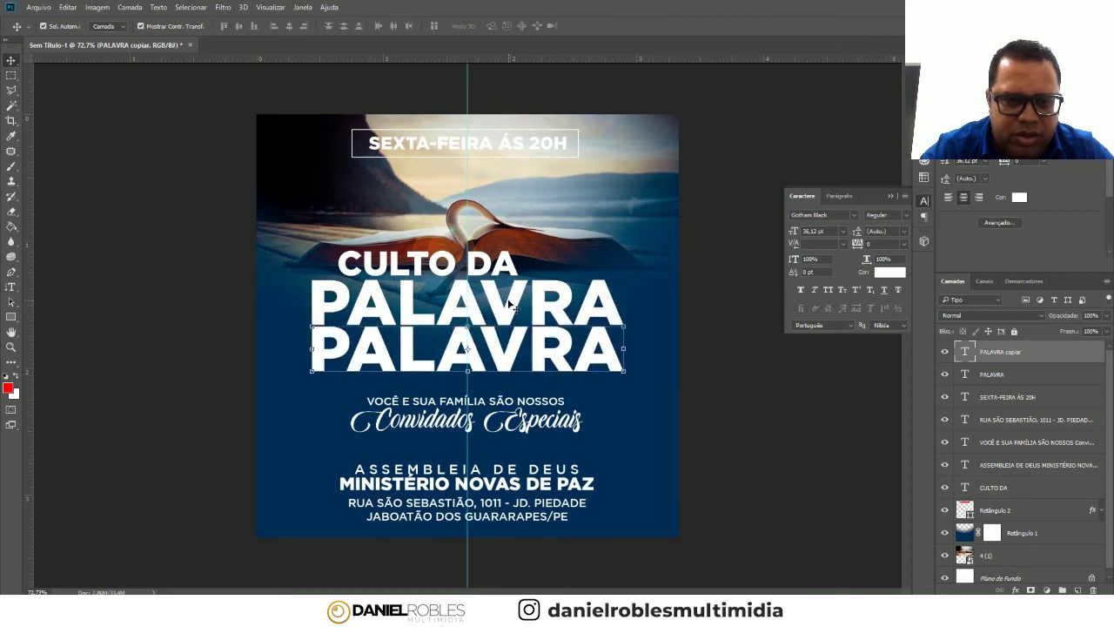
pyautogui.press('Down')
pyautogui.press('Down')
pyautogui.press('Down')
pyautogui.press('Down')
pyautogui.press('Down')
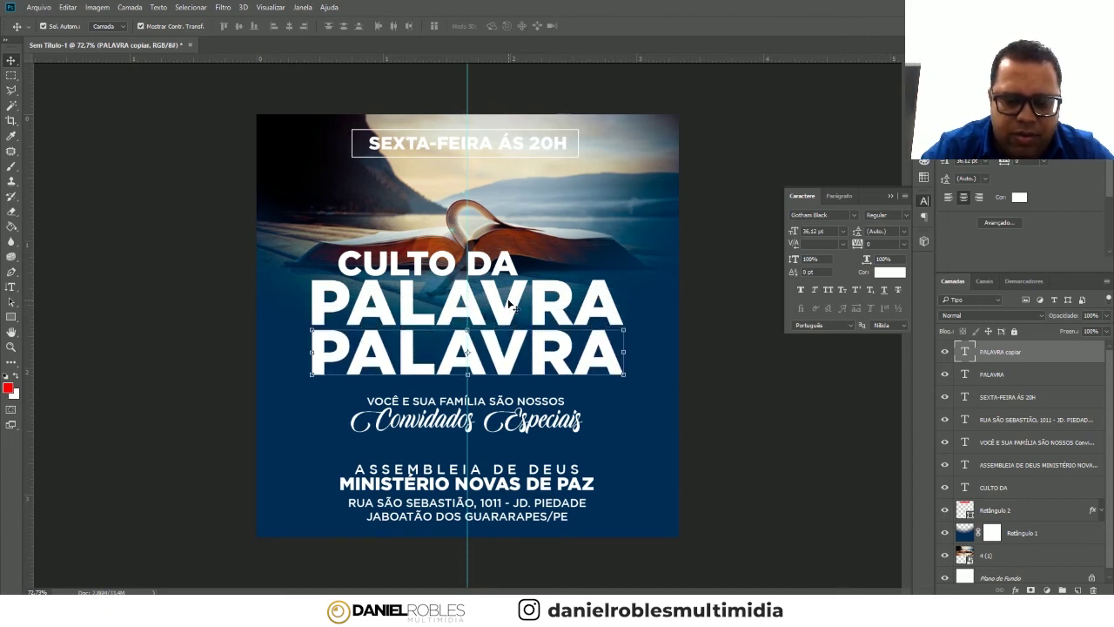
pyautogui.hotkey('ctrl', 'j')
pyautogui.hotkey('shift', 'Down')
pyautogui.hotkey('shift', 'Down')
pyautogui.hotkey('shift', 'Down')
pyautogui.hotkey('shift', 'Down')
pyautogui.hotkey('shift', 'Down')
pyautogui.hotkey('shift', 'Down')
pyautogui.hotkey('shift', 'Down')
pyautogui.hotkey('shift', 'Down')
pyautogui.hotkey('shift', 'Down')
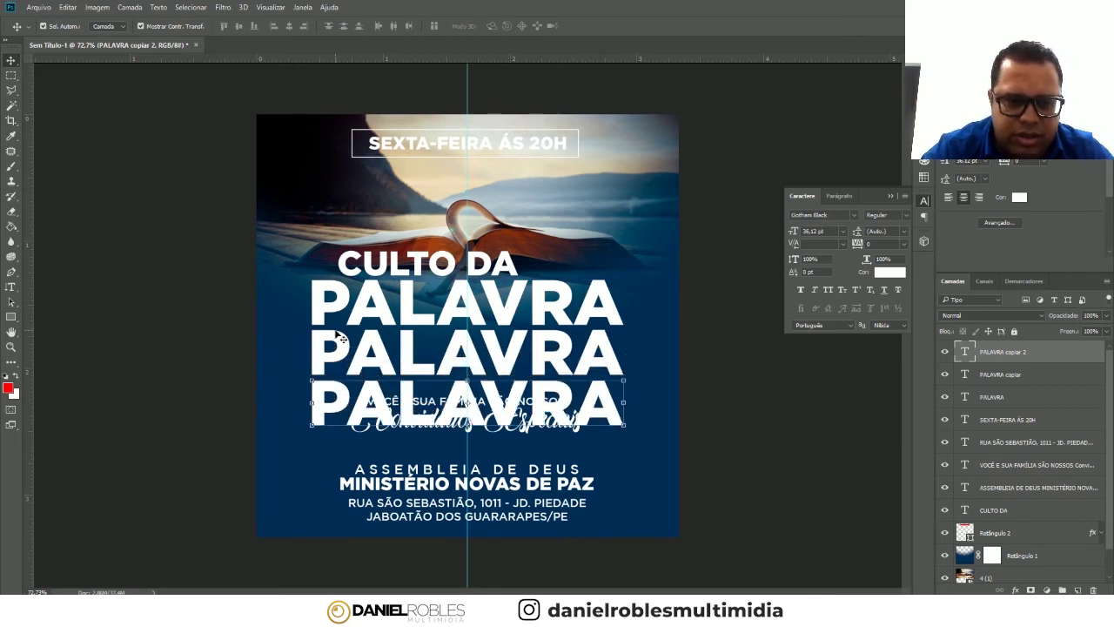
pyautogui.press('Up')
pyautogui.click(561, 353)
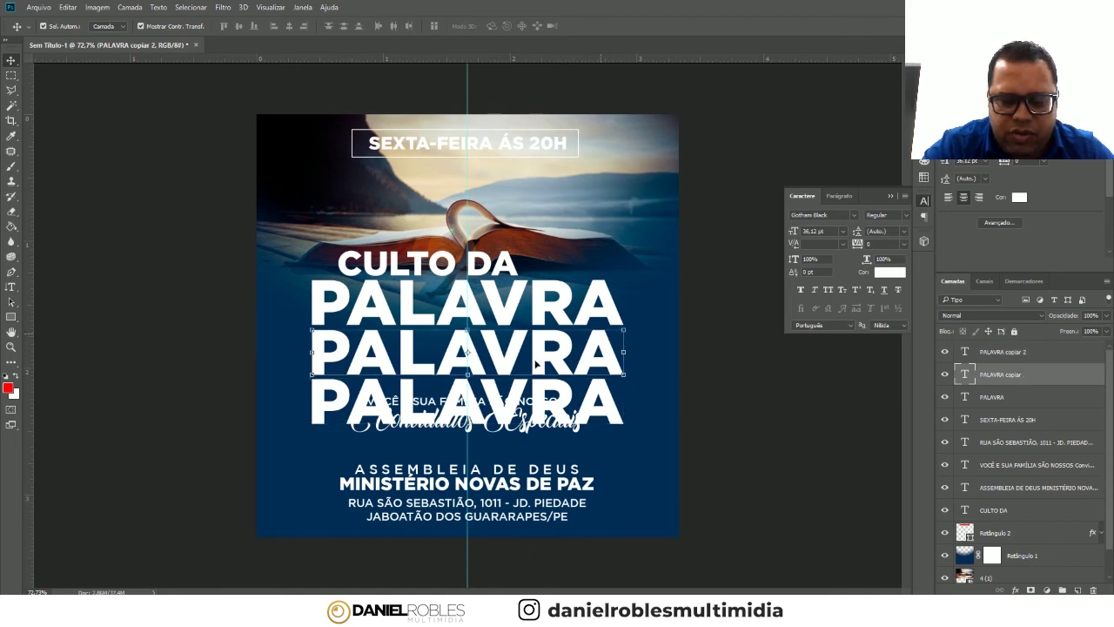
pyautogui.doubleClick(1037, 383)
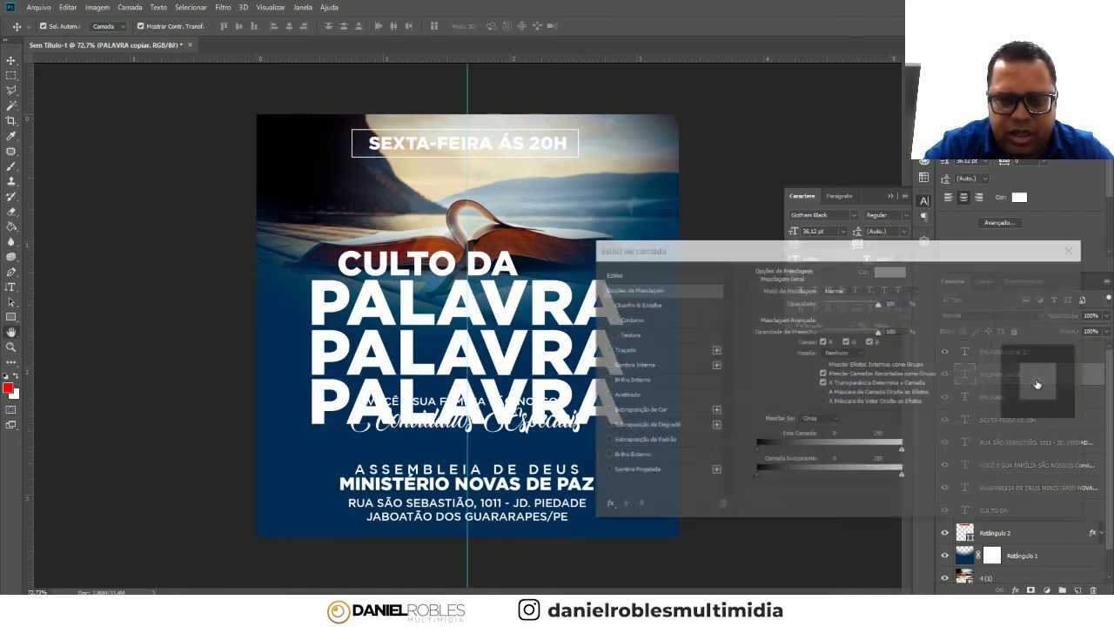
# - Give the middle PALAVRA copy a 2 px white stroke and 0% fill
pyautogui.click(624, 349)
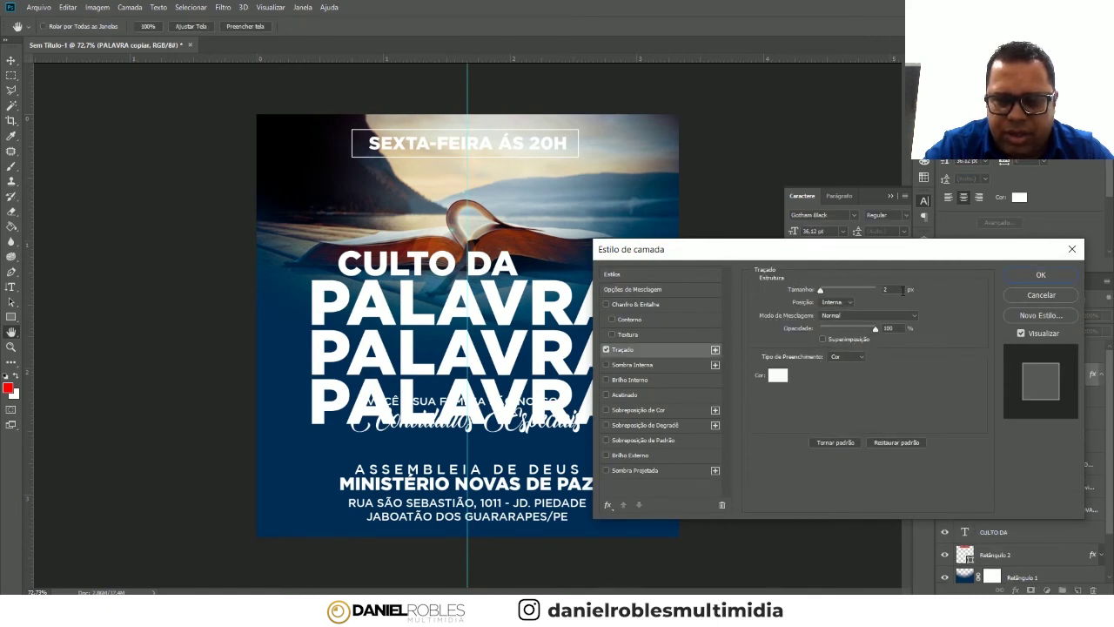
pyautogui.click(1027, 275)
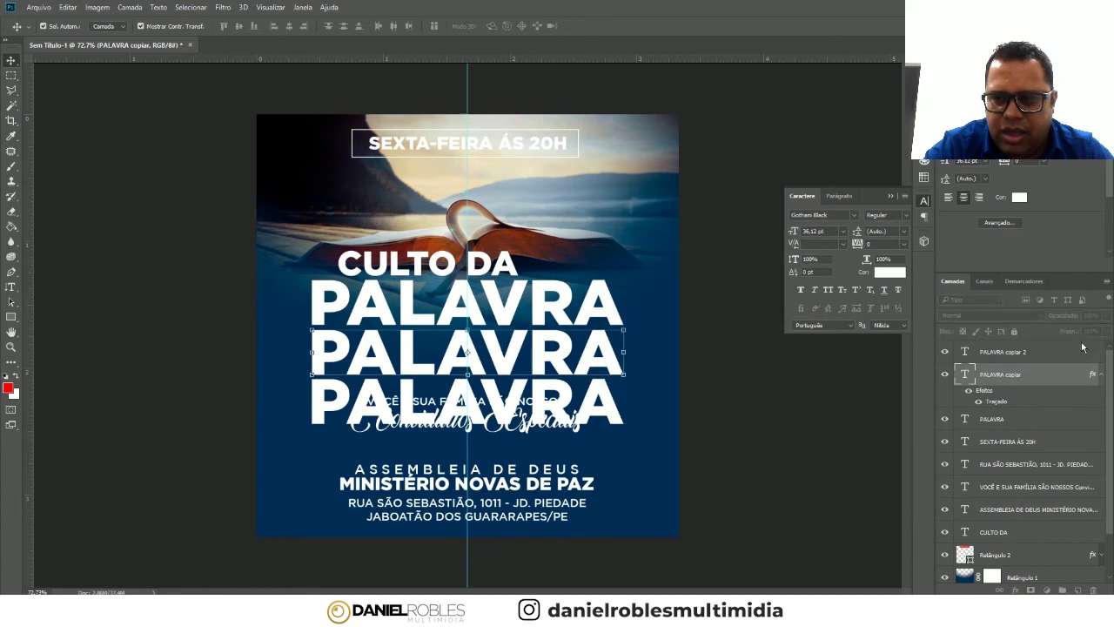
pyautogui.hotkey('shift', '0')
pyautogui.hotkey('shift', '0')
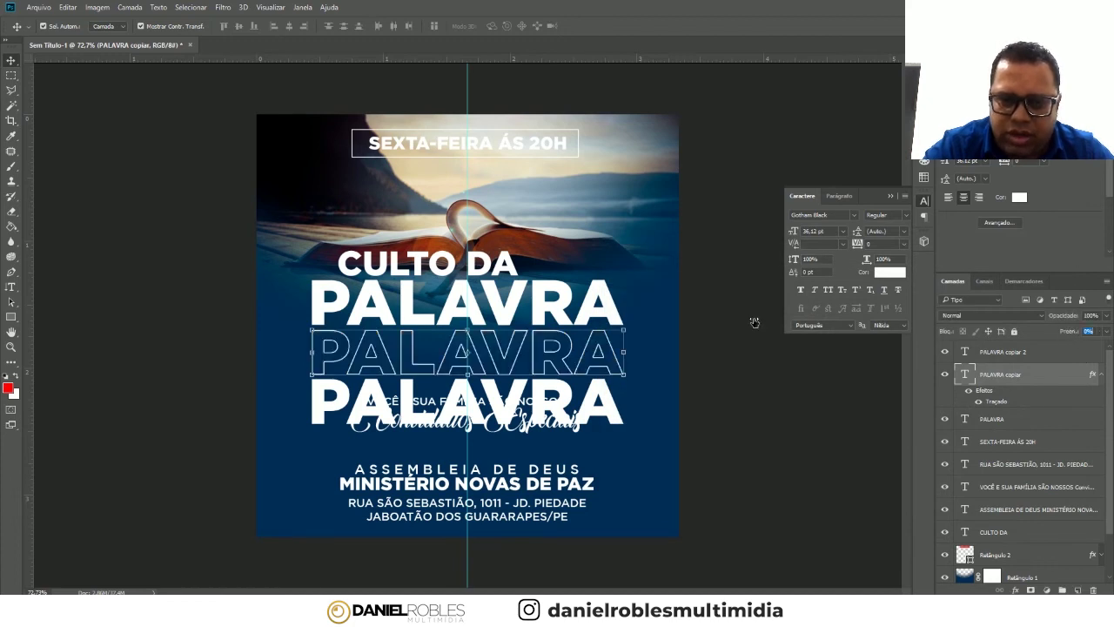
# - Copy the middle copy's outline style and paste it onto the bottom PALAVRA copy
pyautogui.rightClick(1025, 371)
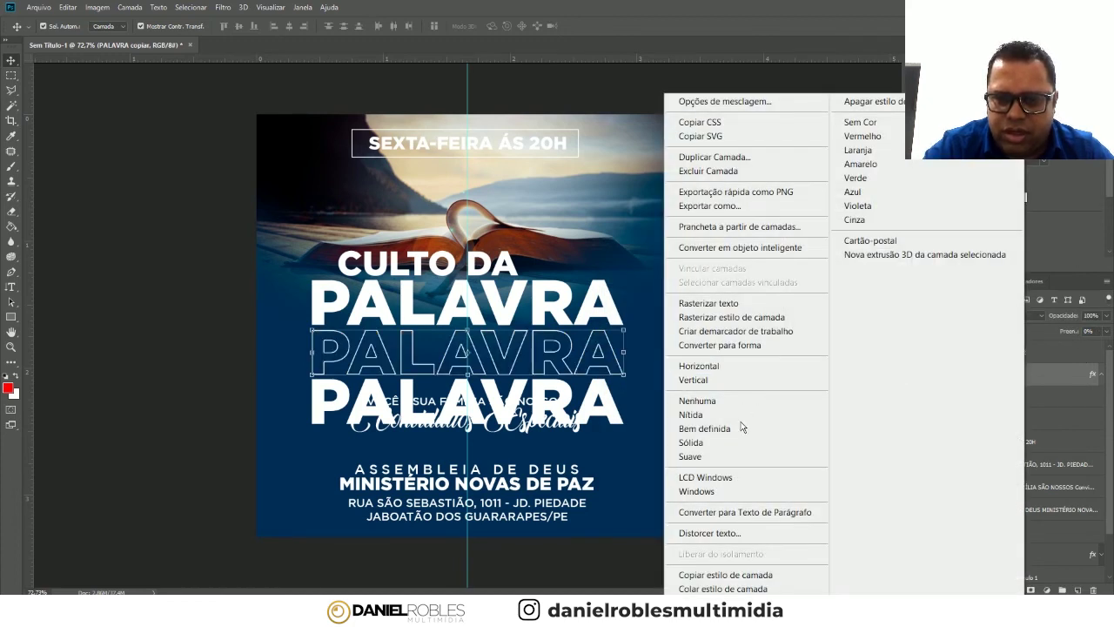
pyautogui.click(732, 574)
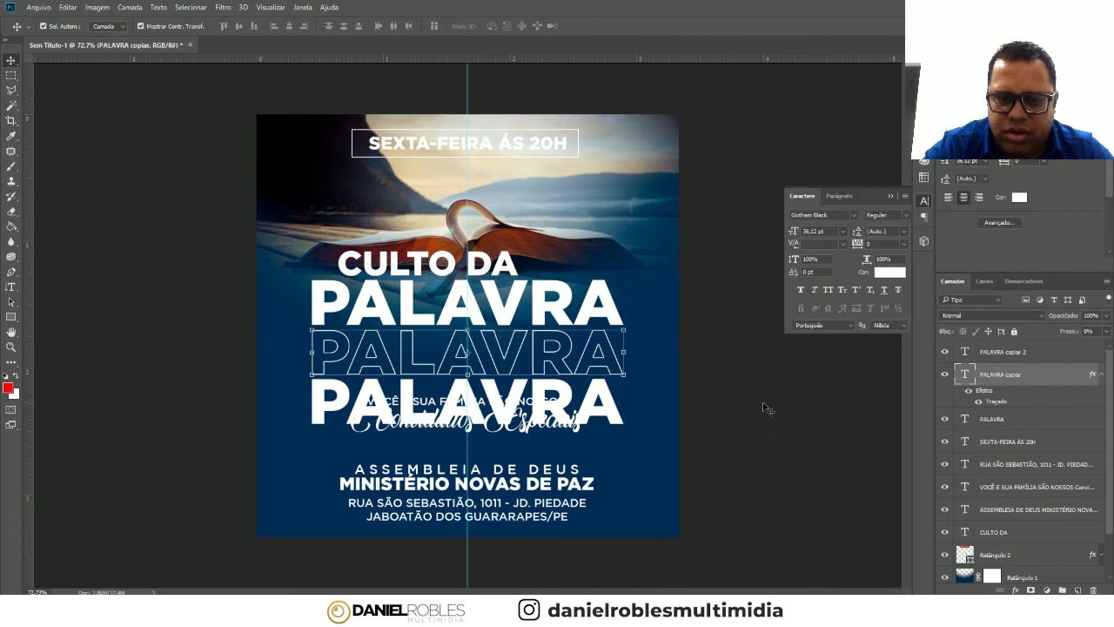
pyautogui.click(1005, 352)
pyautogui.rightClick(1044, 357)
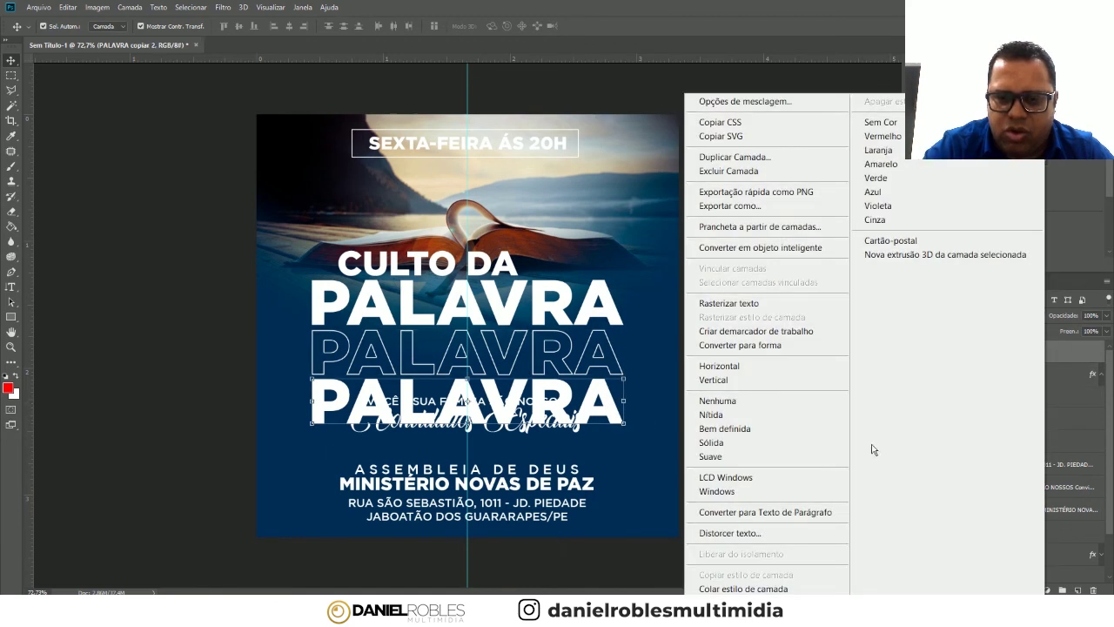
pyautogui.click(746, 589)
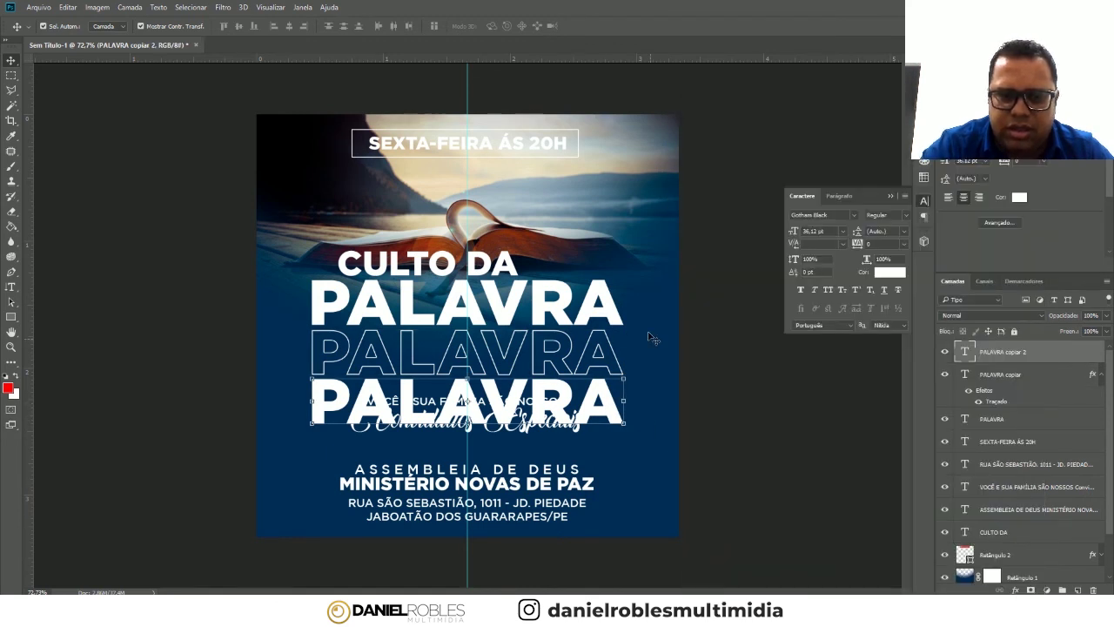
pyautogui.hotkey('alt', '[')
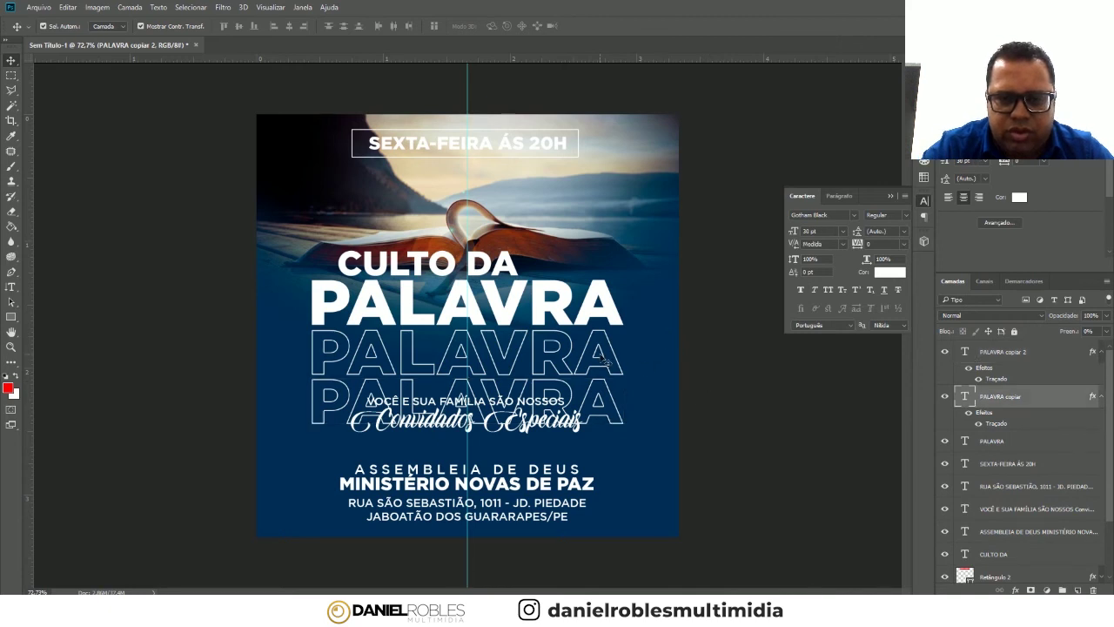
pyautogui.hotkey('alt', '[')
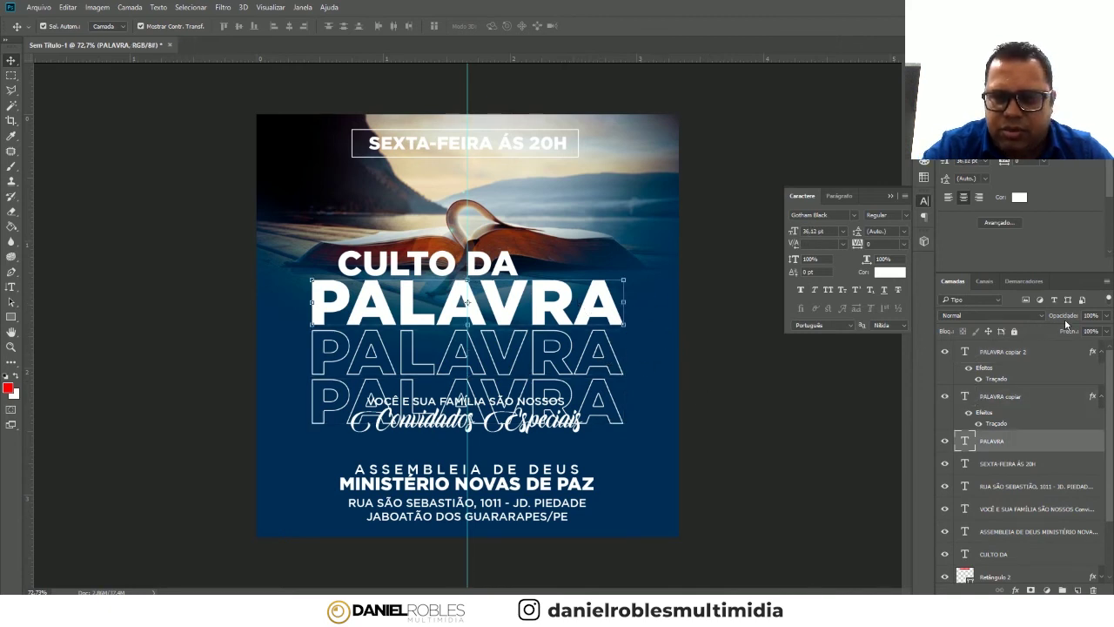
# - Fade the middle outlined PALAVRA to 18% opacity and the bottom one to 5%
pyautogui.hotkey('alt', ']')
pyautogui.hotkey('shift', '0')
pyautogui.hotkey('shift', '0')
pyautogui.moveTo(1063, 322); pyautogui.dragTo(1017, 317)
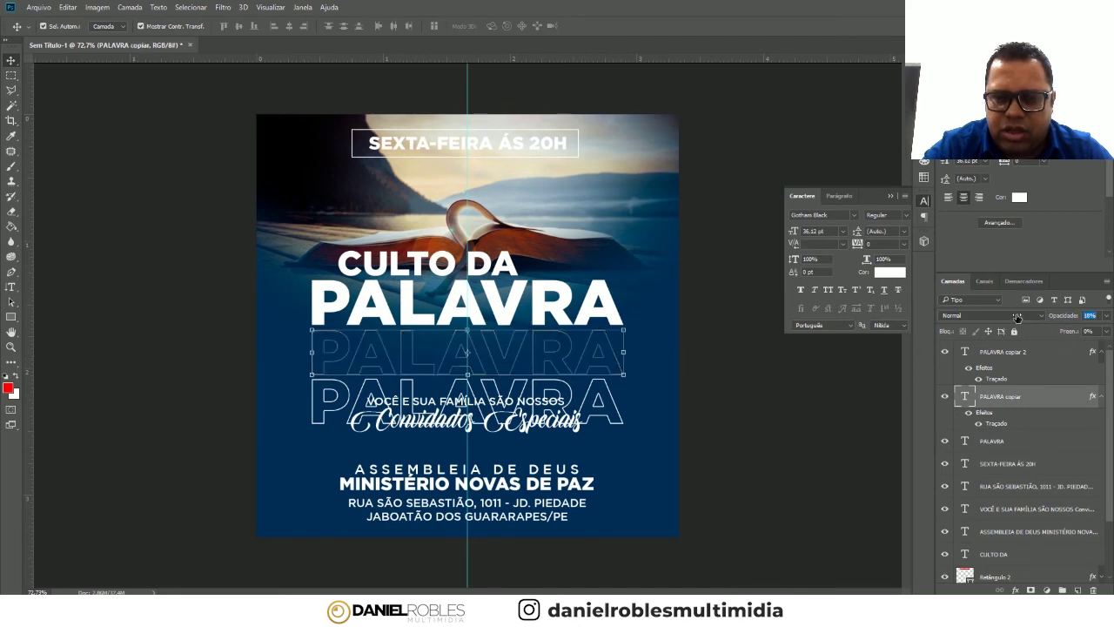
pyautogui.click(1053, 356)
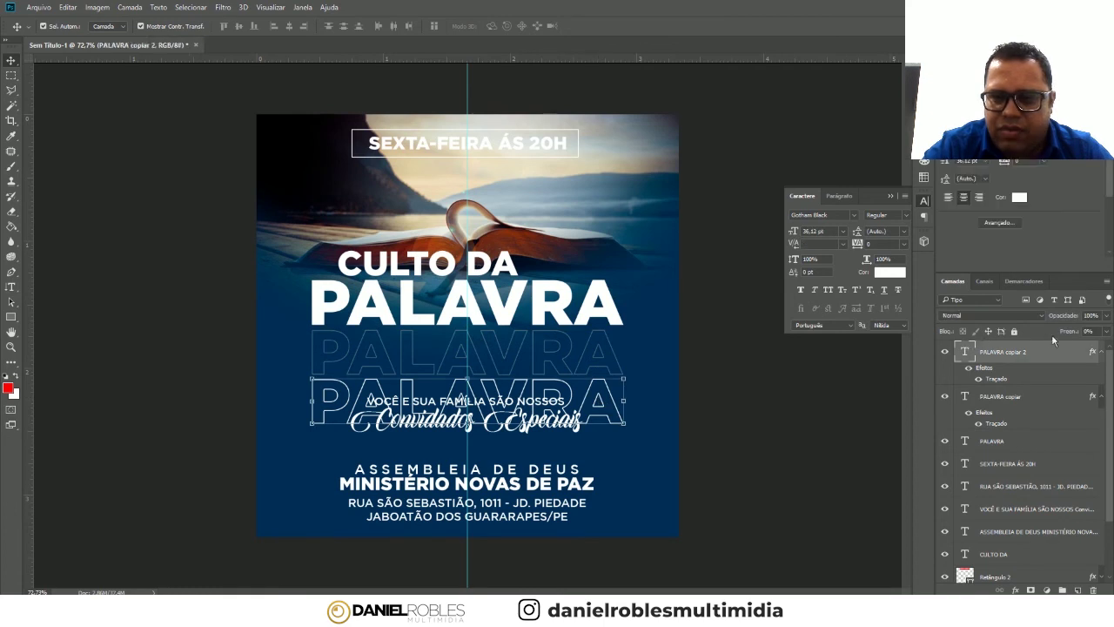
pyautogui.moveTo(1028, 321); pyautogui.dragTo(992, 326)
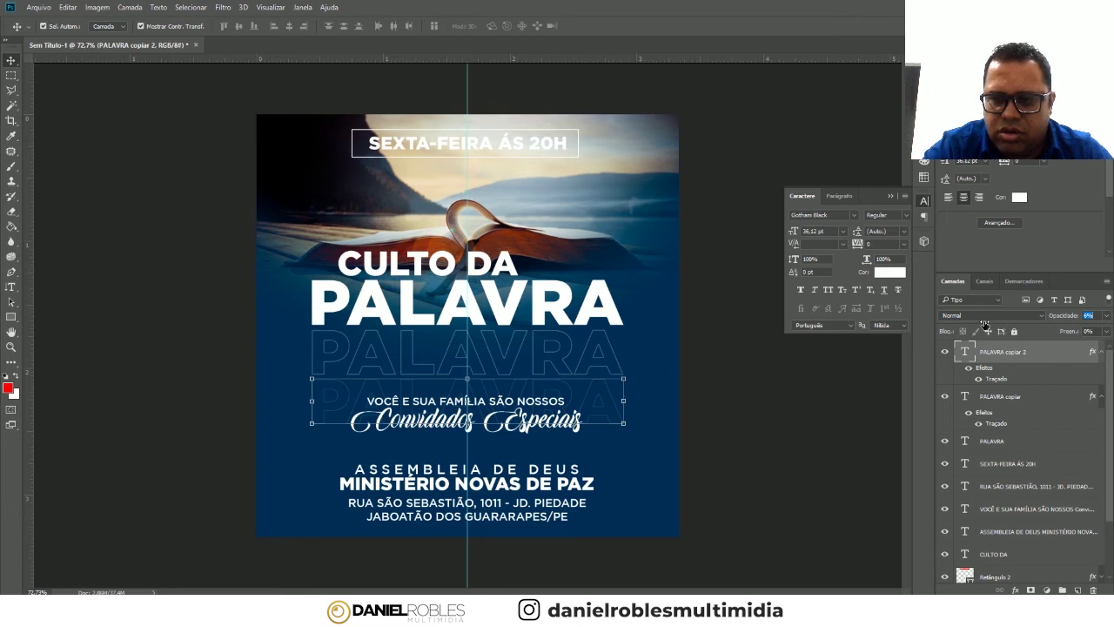
pyautogui.write('5')
pyautogui.press('Return')
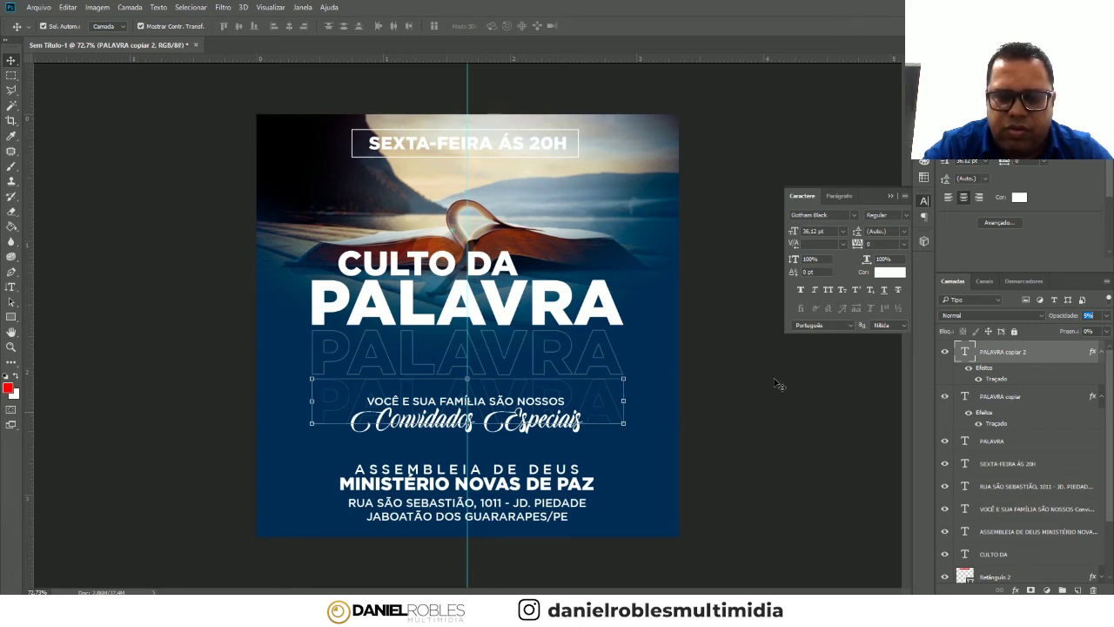
# - Move both outlined PALAVRA copies below Retângulo 2 in the layer stack
pyautogui.keyDown('shift'); pyautogui.click(531, 357); pyautogui.keyUp('shift')
pyautogui.moveTo(1049, 369); pyautogui.dragTo(1060, 492)
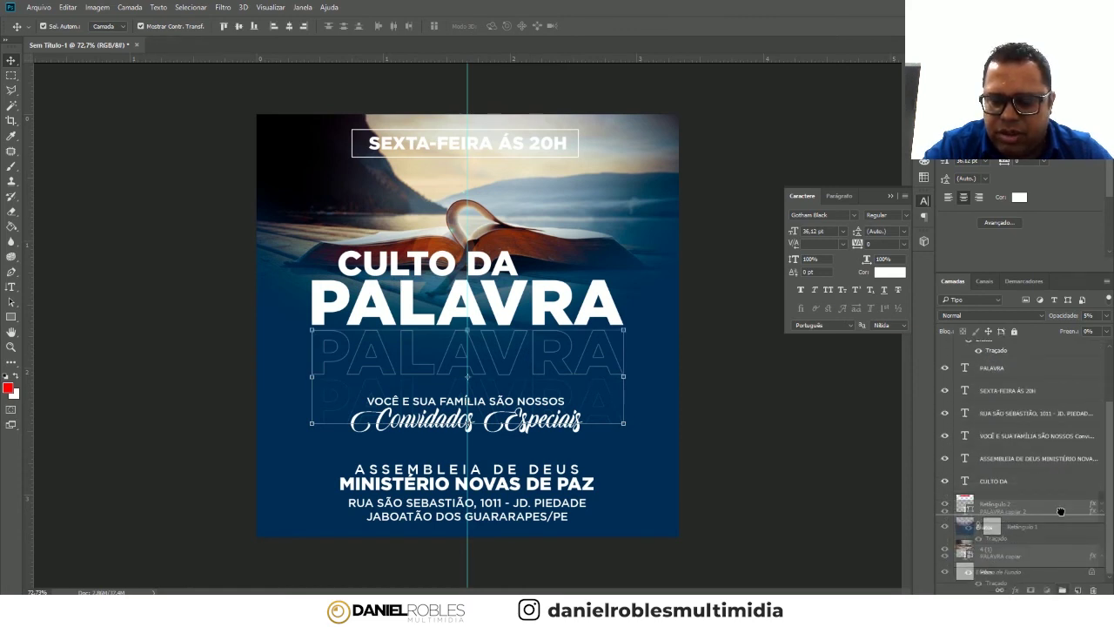
pyautogui.moveTo(1060, 493); pyautogui.dragTo(1057, 511)
pyautogui.click(1049, 533)
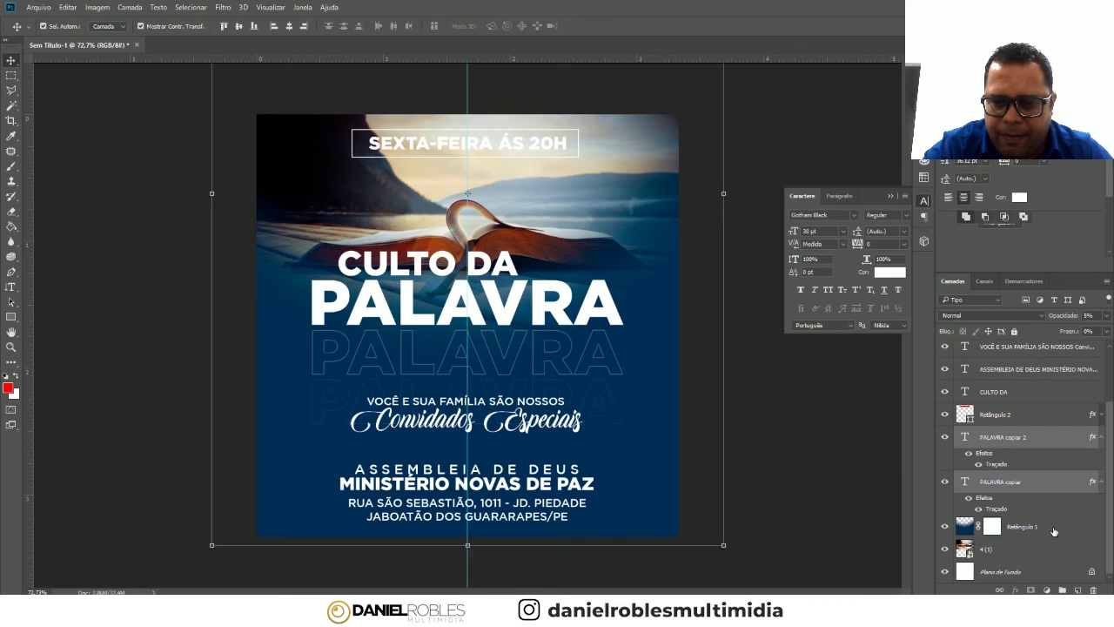
pyautogui.click(766, 424)
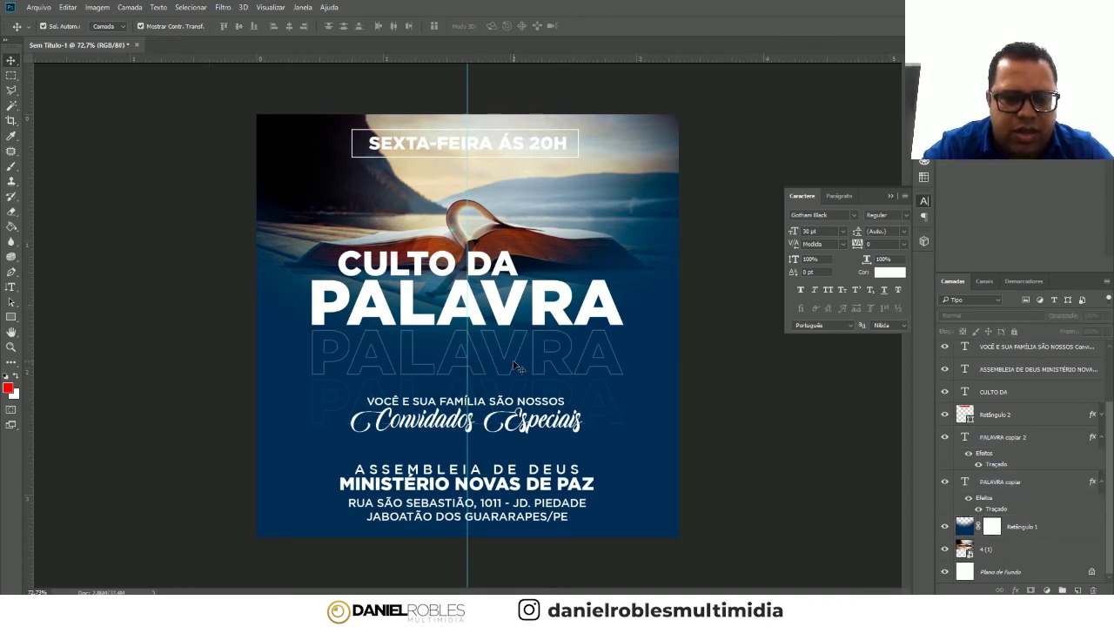
# - Readjust both outlined PALAVRA echoes to a faint 10% opacity
pyautogui.click(557, 364)
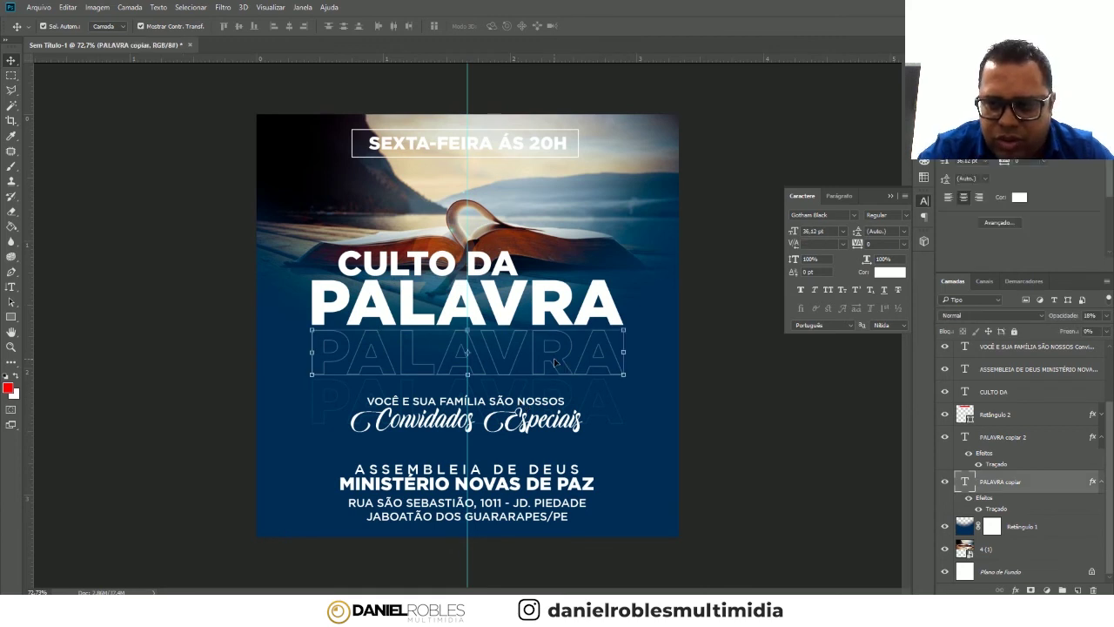
pyautogui.moveTo(1063, 317); pyautogui.dragTo(1052, 316)
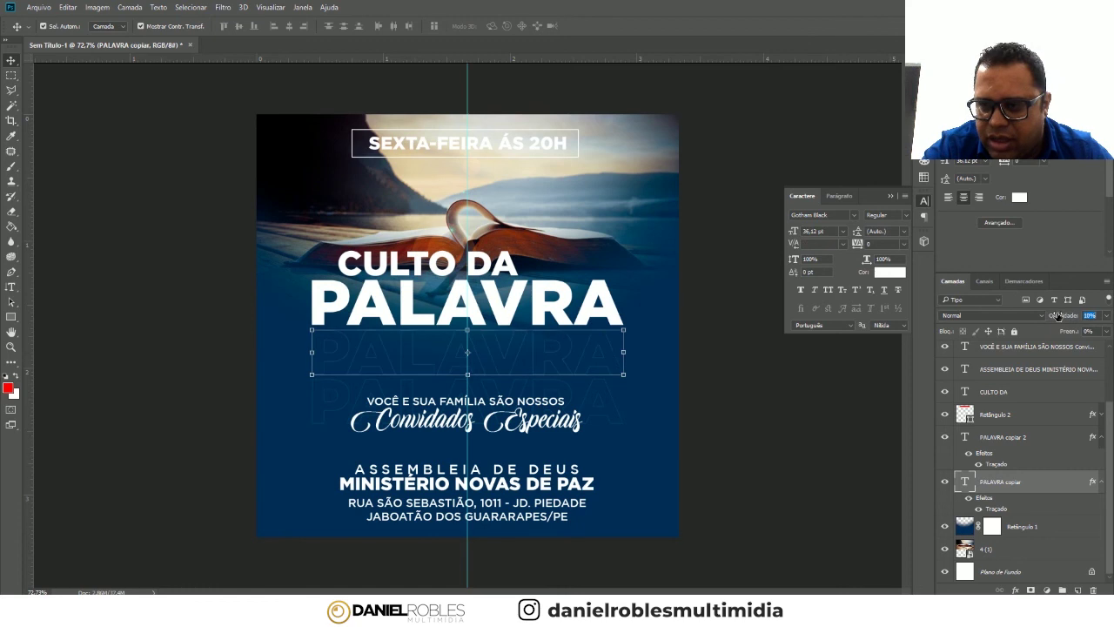
pyautogui.click(609, 405)
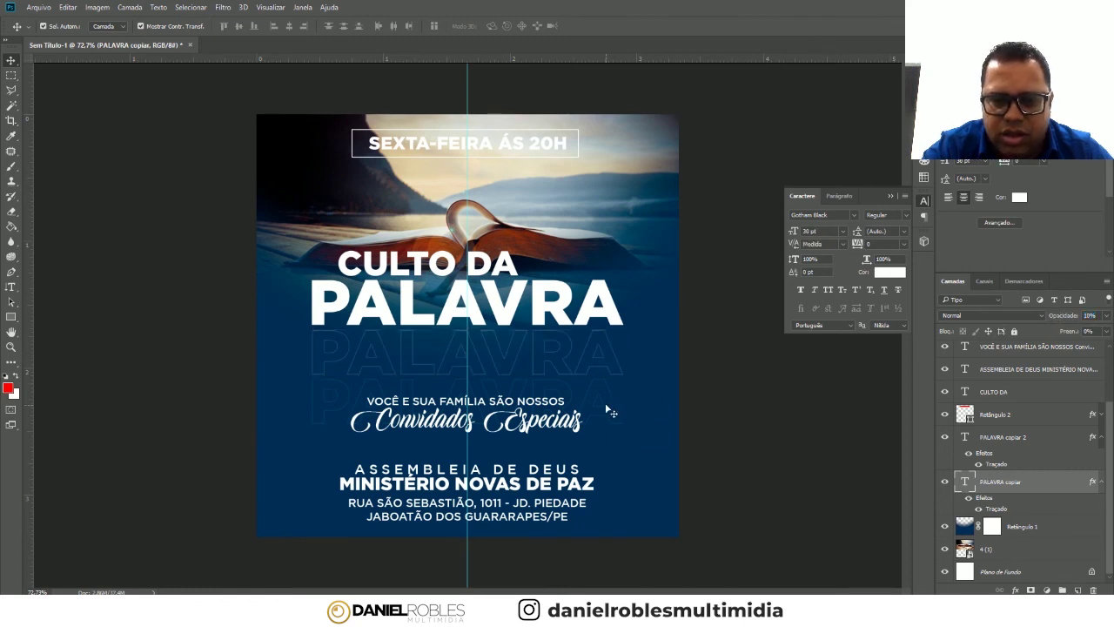
pyautogui.moveTo(1049, 317); pyautogui.dragTo(1046, 317)
pyautogui.click(611, 391)
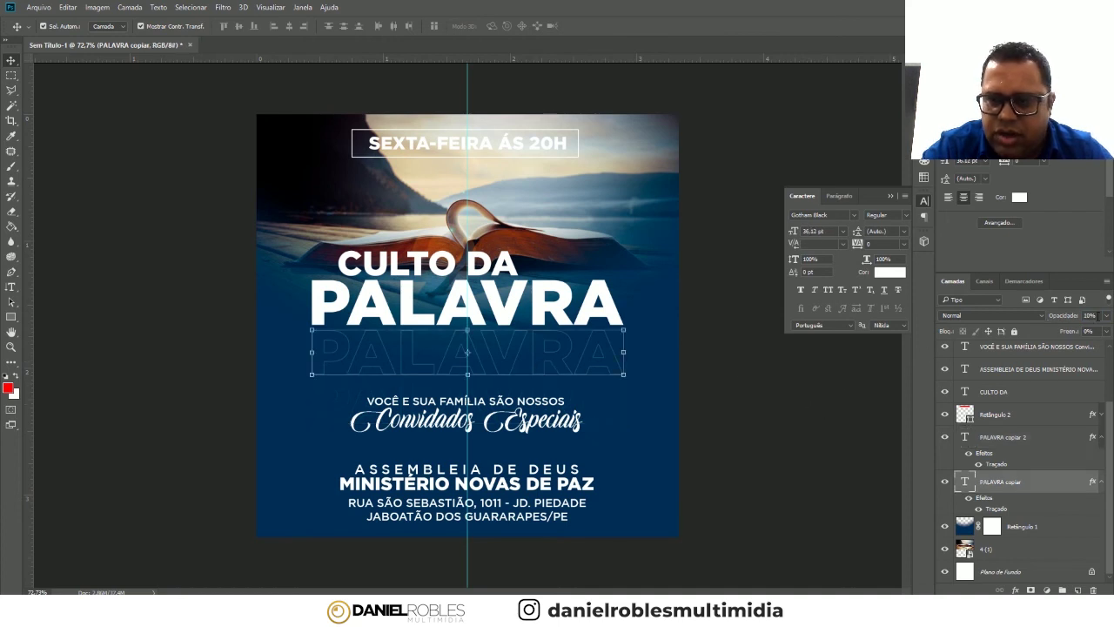
pyautogui.moveTo(1039, 323); pyautogui.dragTo(1036, 324)
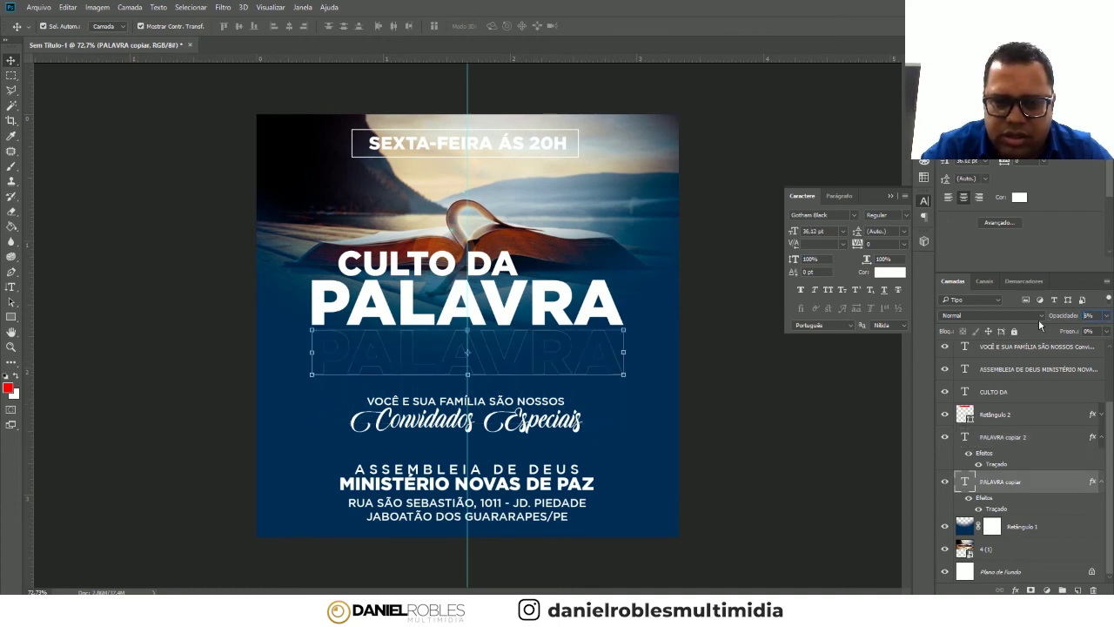
pyautogui.click(795, 421)
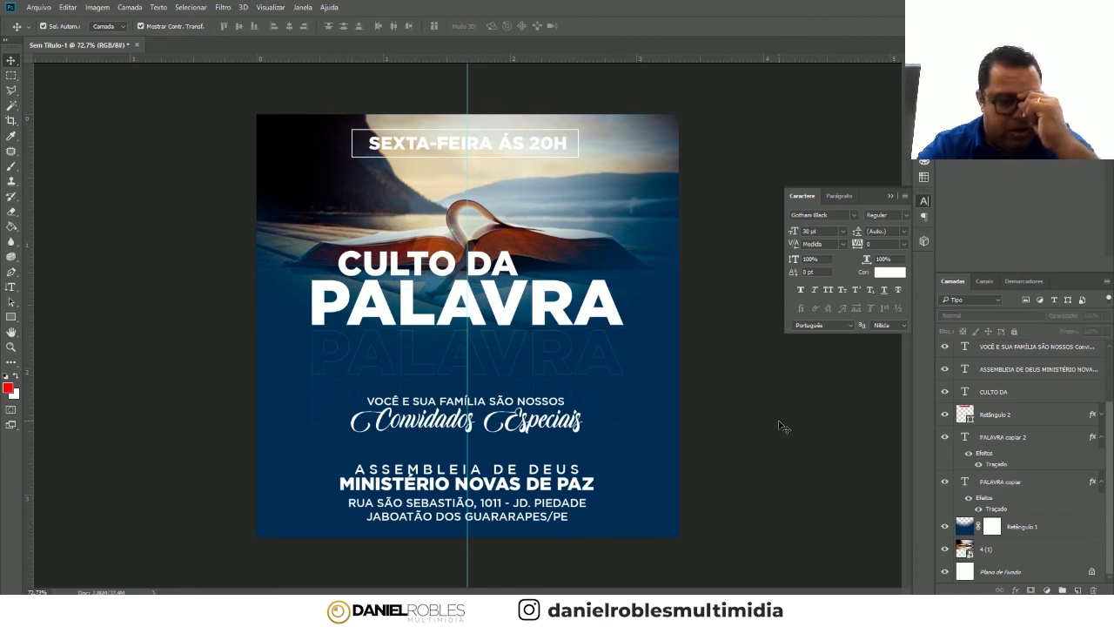
# - Nudge the VOCÊ E SUA FAMÍLIA invitation text slightly upward
pyautogui.click(520, 406)
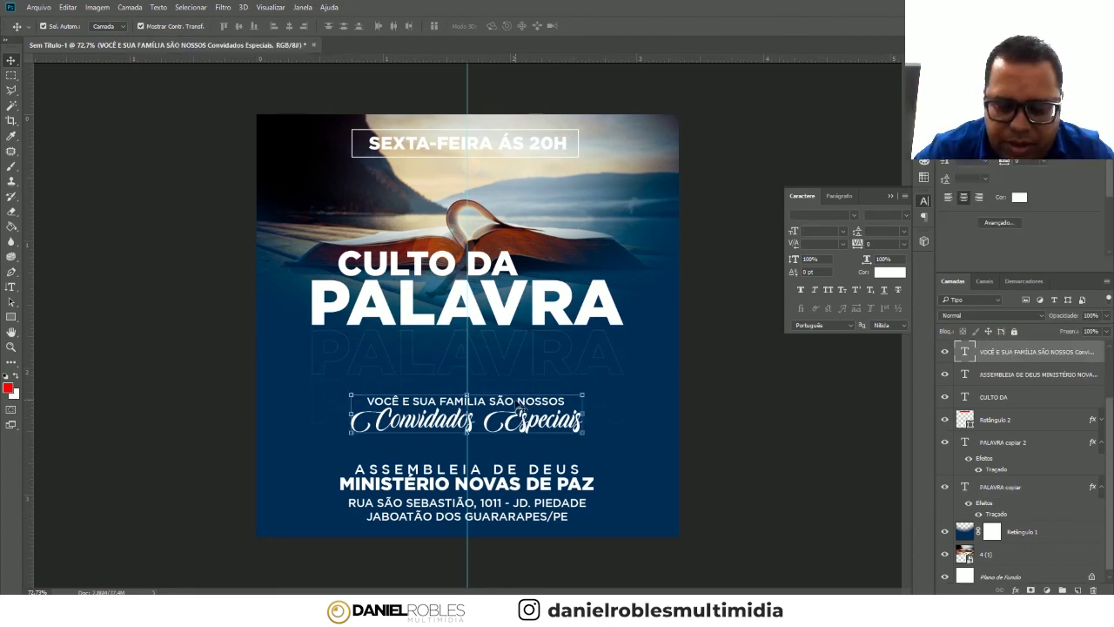
pyautogui.hotkey('shift', 'Up')
pyautogui.hotkey('shift', 'Up')
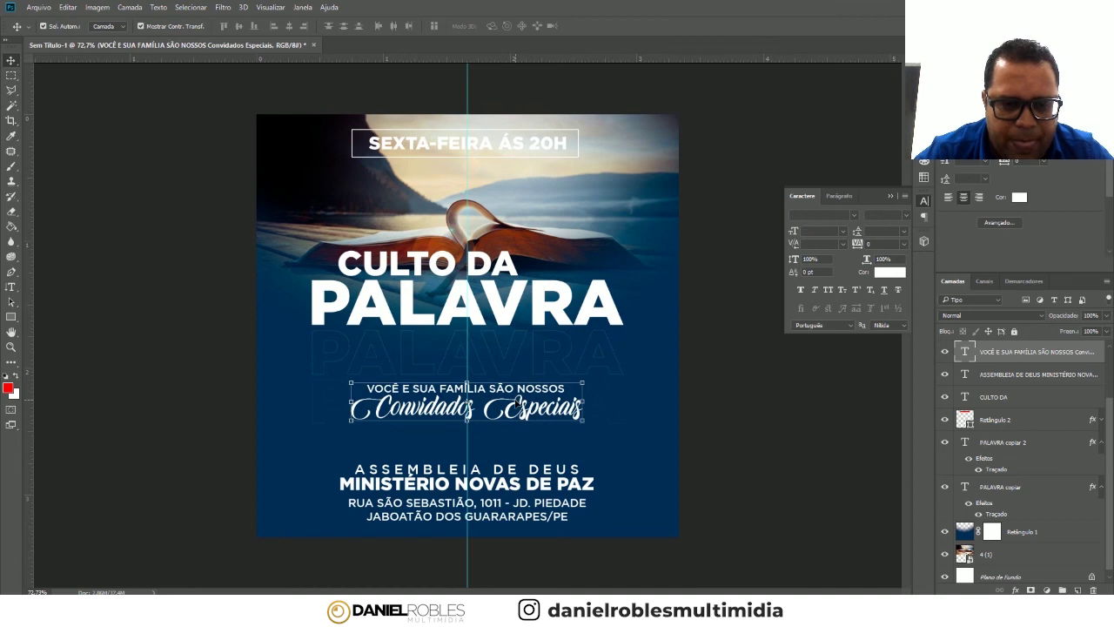
pyautogui.moveTo(520, 406); pyautogui.dragTo(521, 410)
pyautogui.click(742, 336)
pyautogui.click(976, 530)
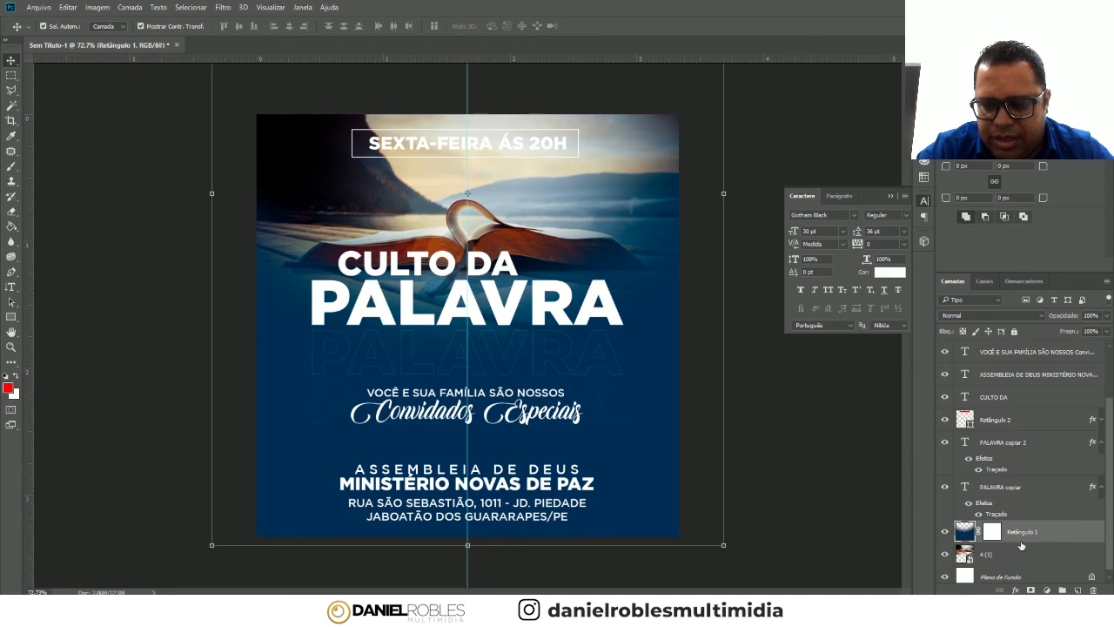
# - Draw red rectangle Retângulo 3 across the full canvas and set its Fill to 0%
pyautogui.click(1079, 590)
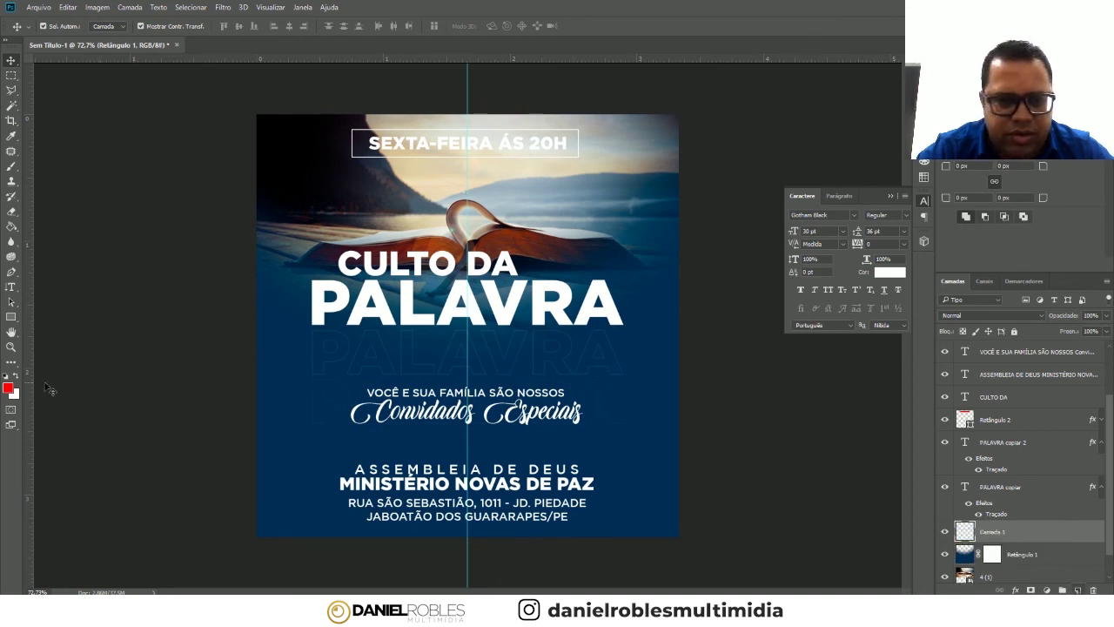
pyautogui.click(9, 319)
pyautogui.click(10, 319)
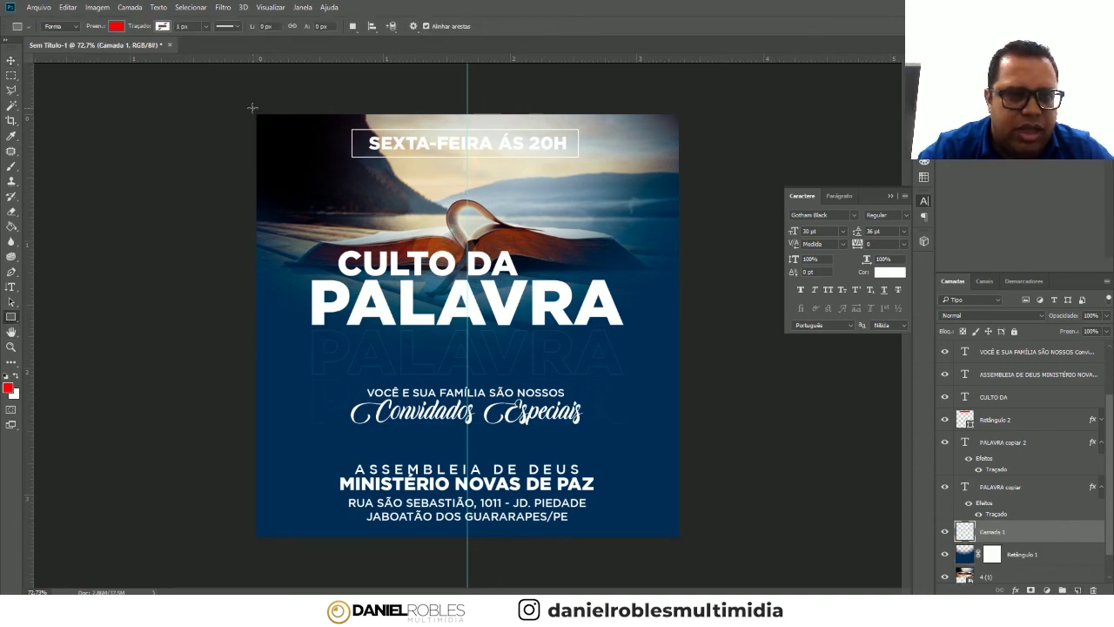
pyautogui.moveTo(249, 107); pyautogui.dragTo(701, 540)
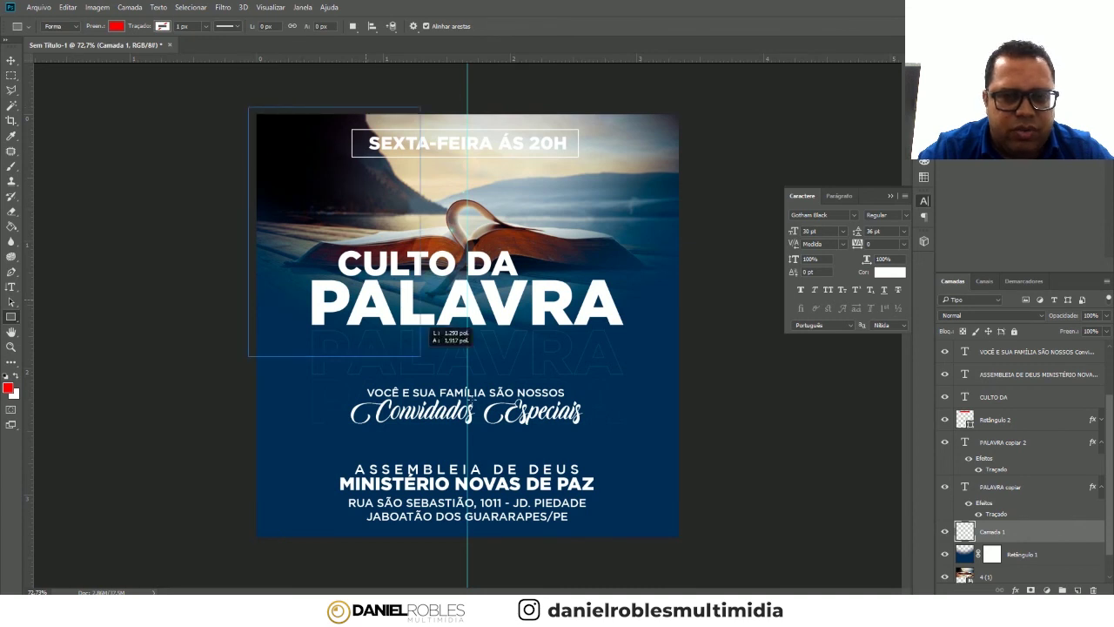
pyautogui.moveTo(701, 540); pyautogui.dragTo(688, 543)
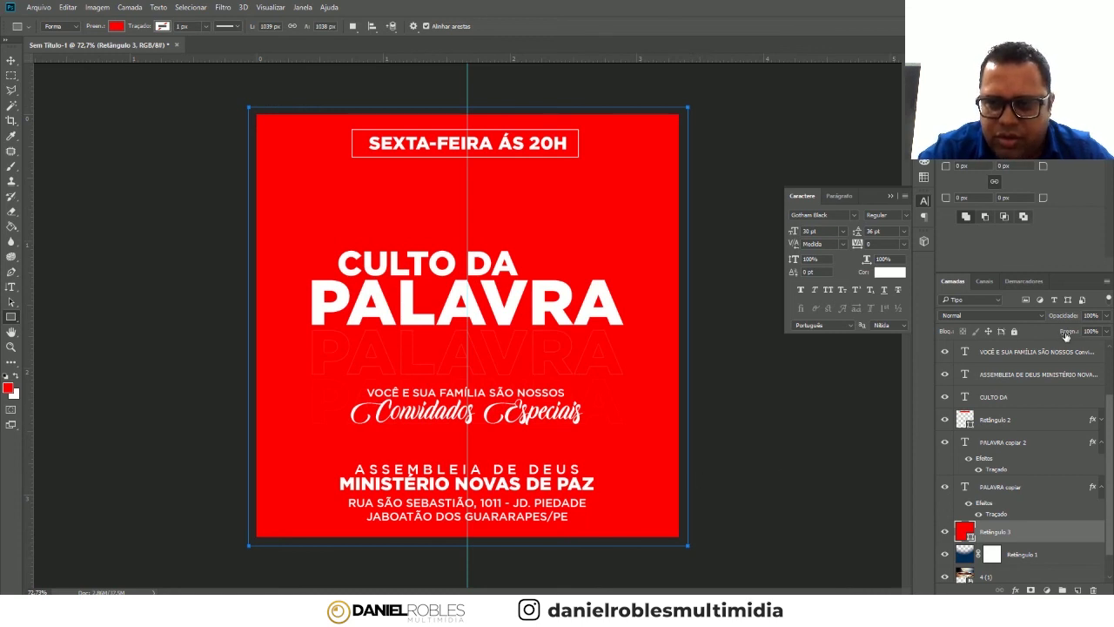
pyautogui.moveTo(1069, 336); pyautogui.dragTo(757, 326)
# - Add a Pattern Overlay to Retângulo 3 using a fine dot pattern at larger scale
pyautogui.press('Return')
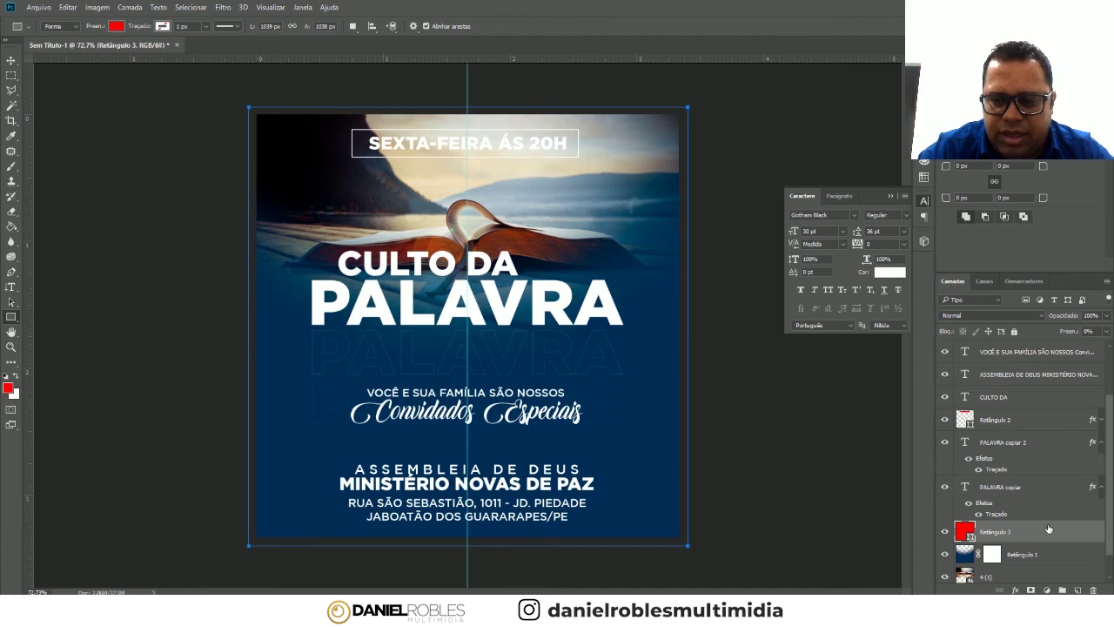
pyautogui.doubleClick(1049, 527)
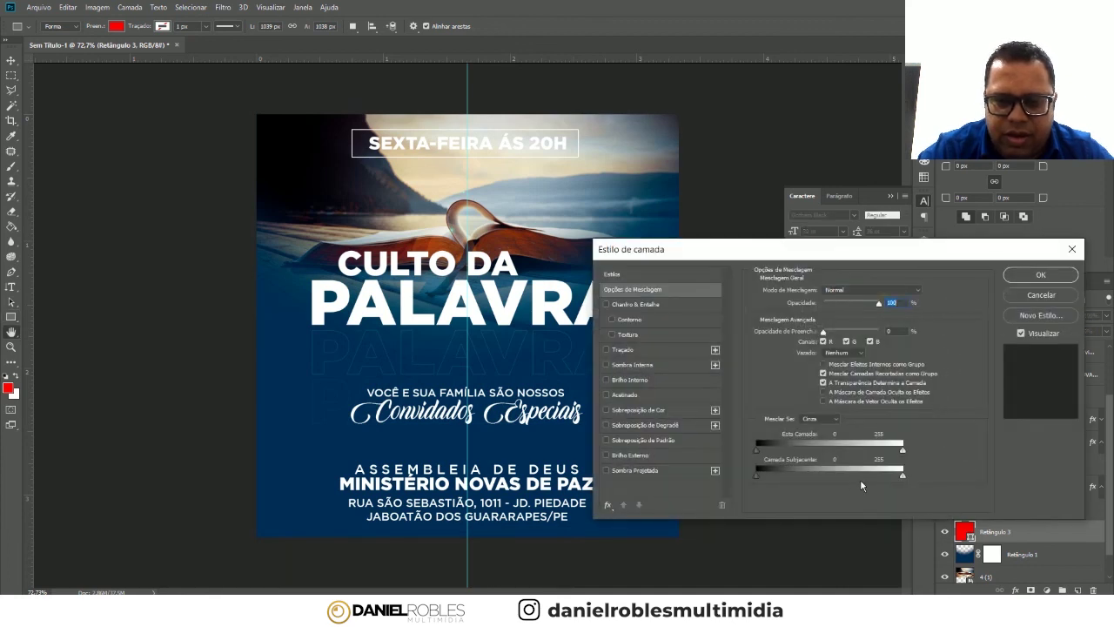
pyautogui.click(613, 441)
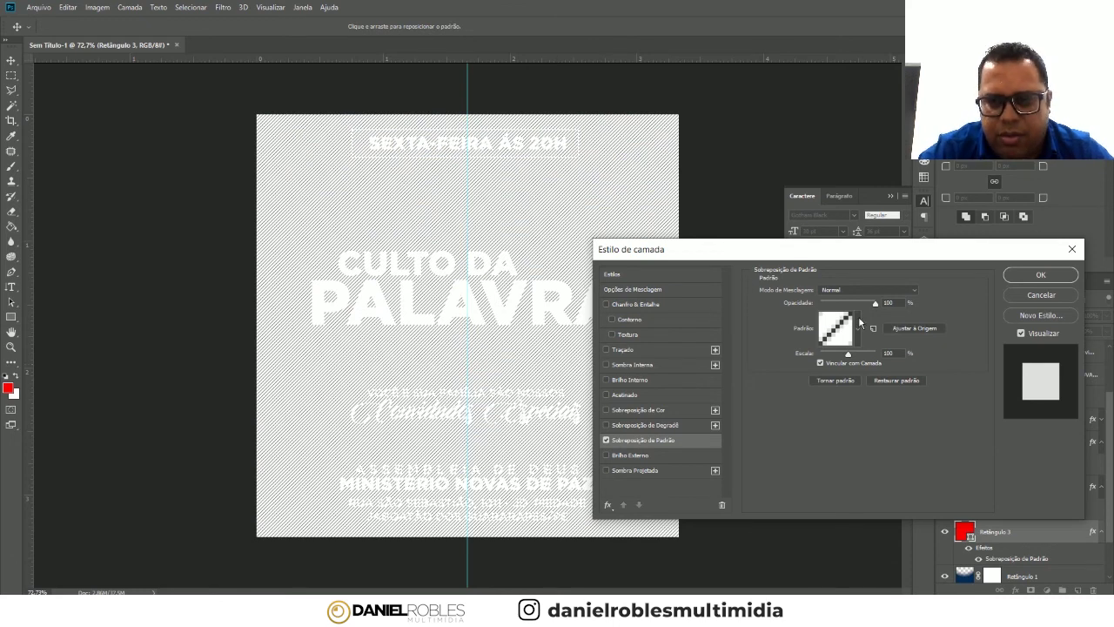
pyautogui.click(859, 326)
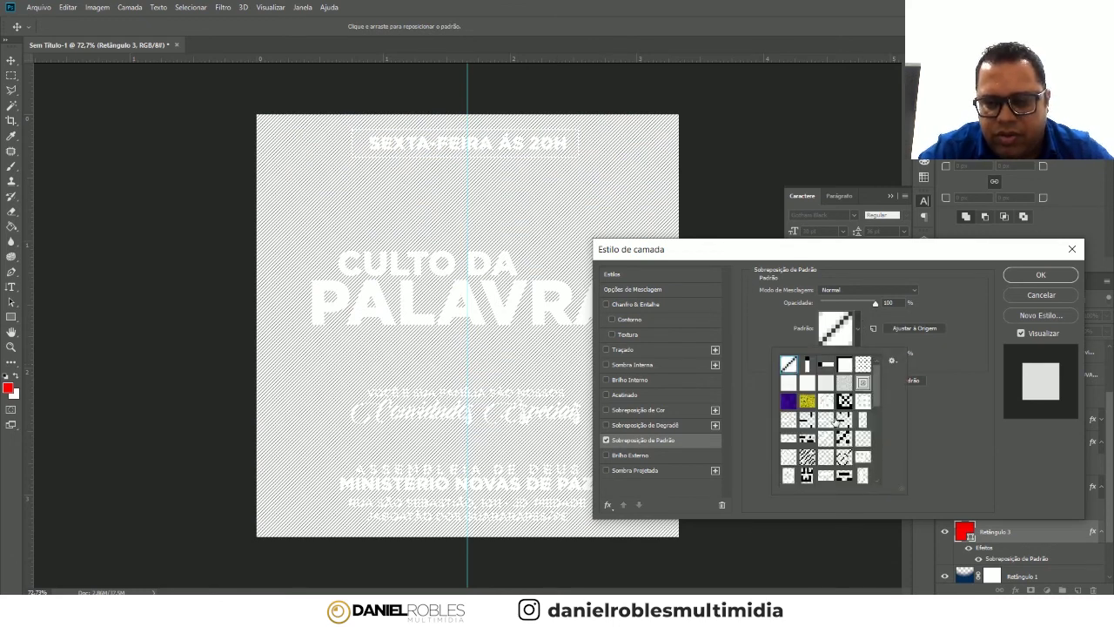
pyautogui.scroll(-2, 837, 418)
pyautogui.scroll(-3, 839, 435)
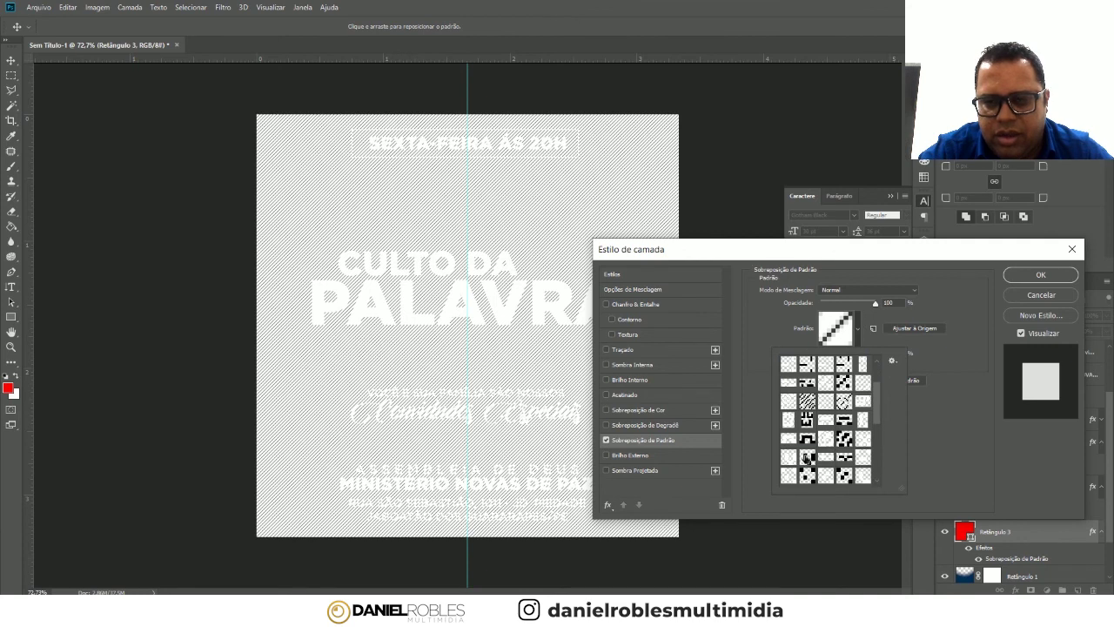
pyautogui.click(807, 457)
pyautogui.click(949, 360)
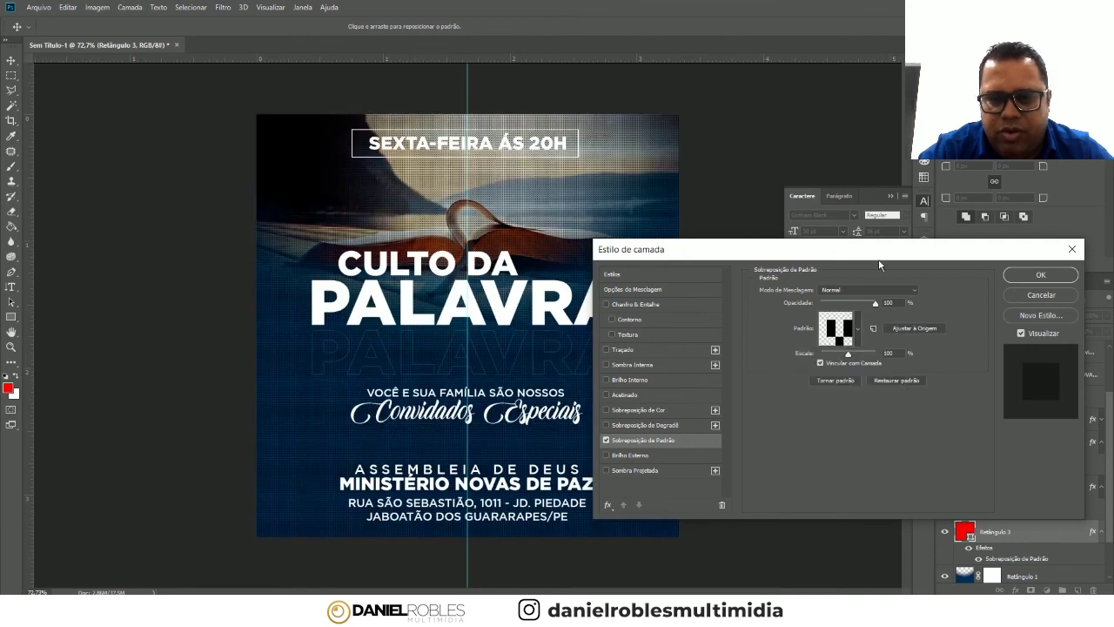
pyautogui.moveTo(874, 248); pyautogui.dragTo(883, 261)
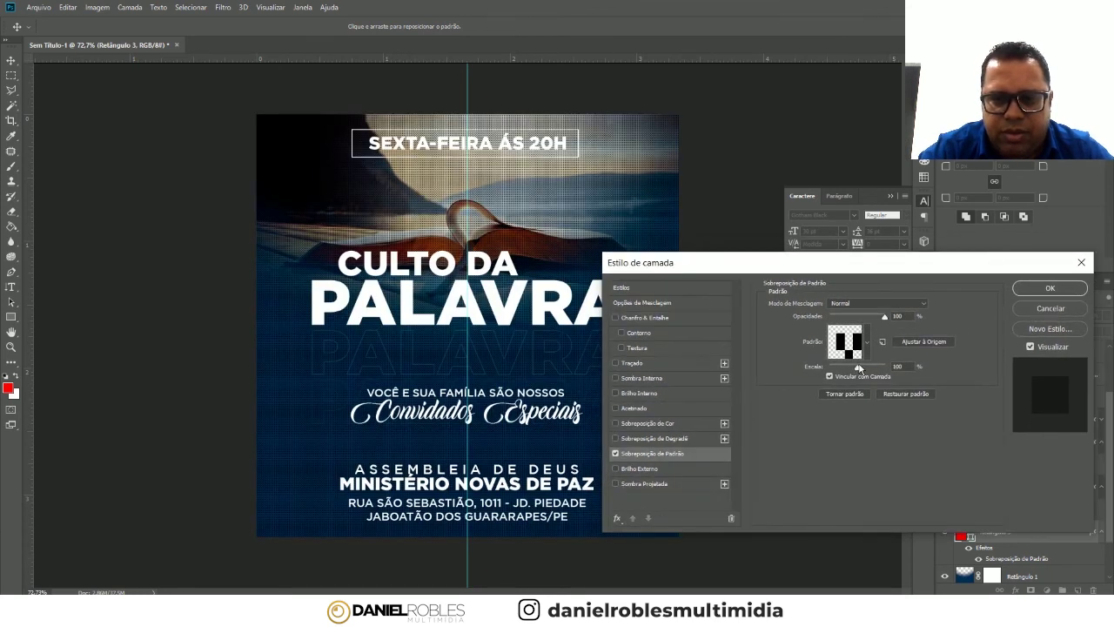
pyautogui.moveTo(858, 367); pyautogui.dragTo(873, 365)
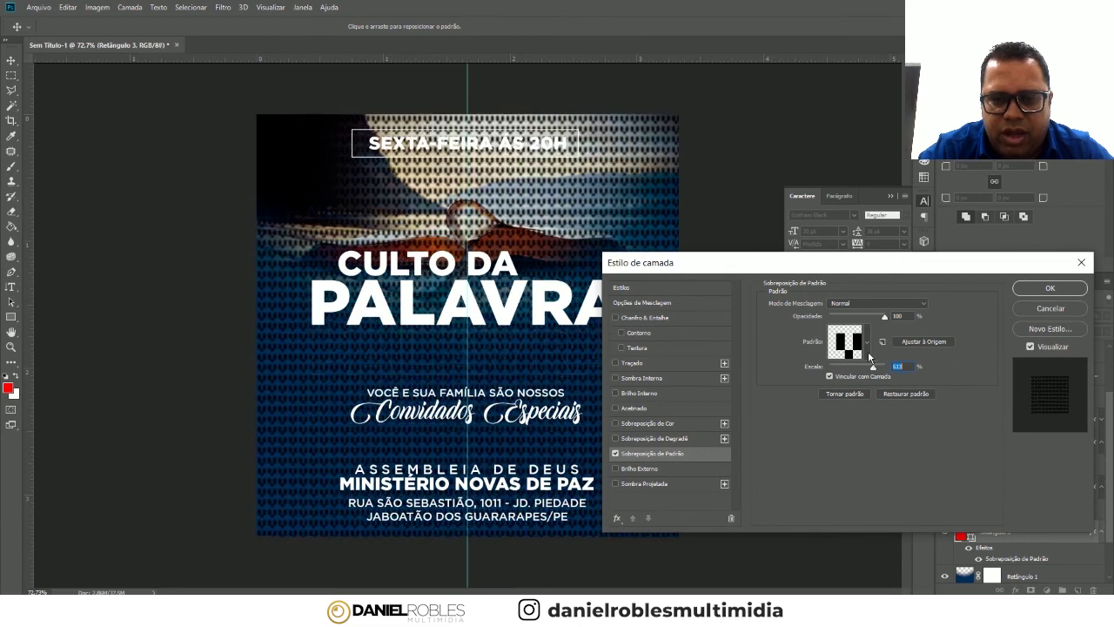
# - Switch the overlay to the diagonal dash pattern at about 85 scale and apply it
pyautogui.click(867, 345)
pyautogui.click(853, 451)
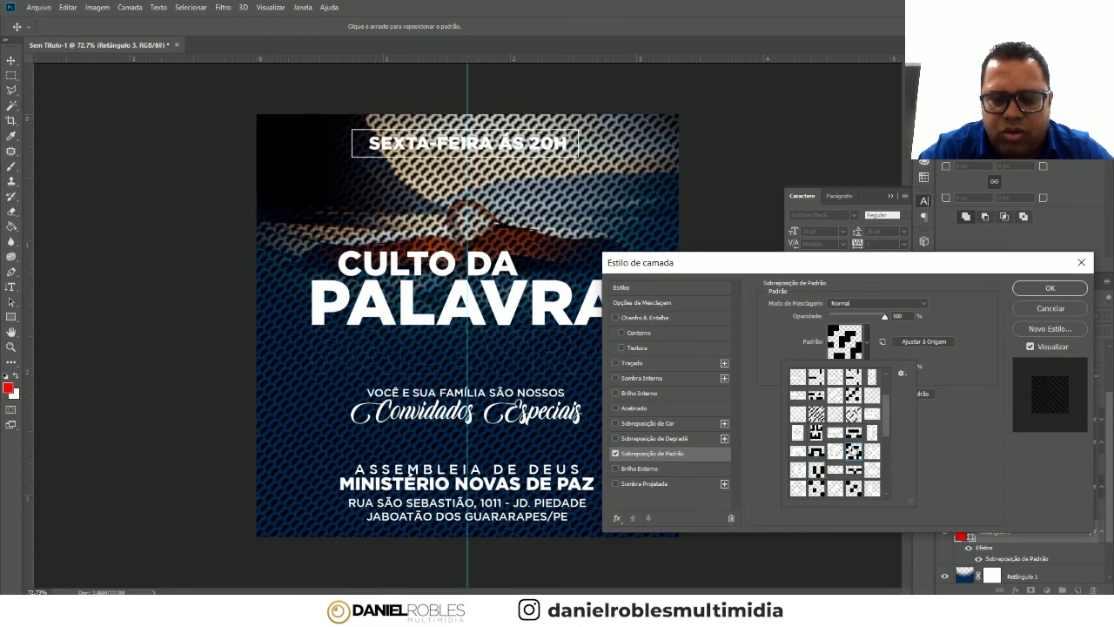
pyautogui.click(820, 475)
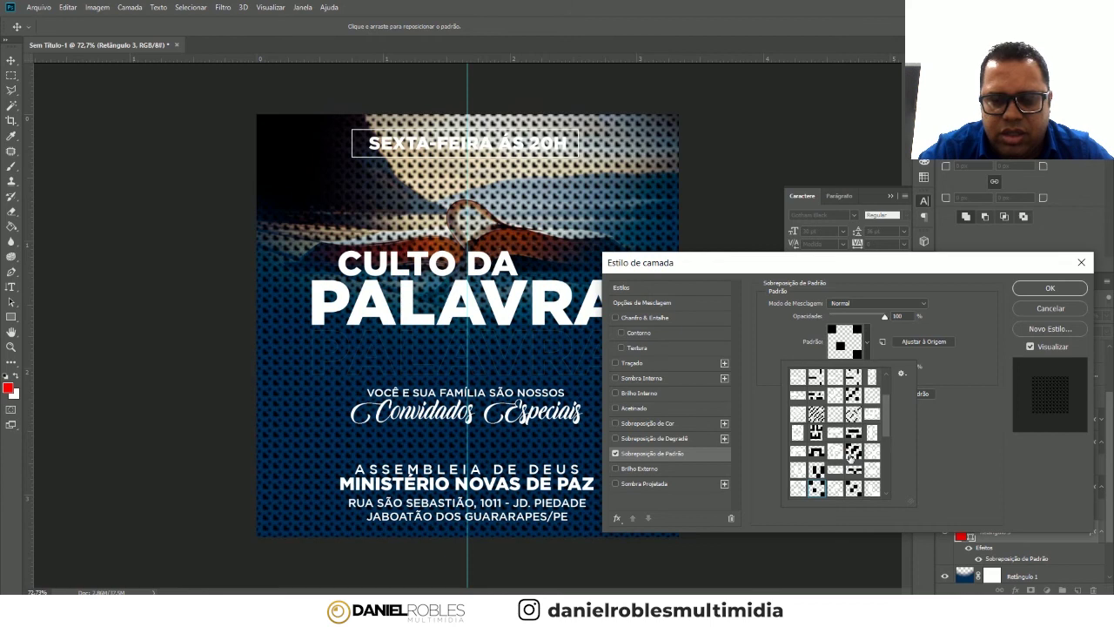
pyautogui.click(815, 414)
pyautogui.click(853, 414)
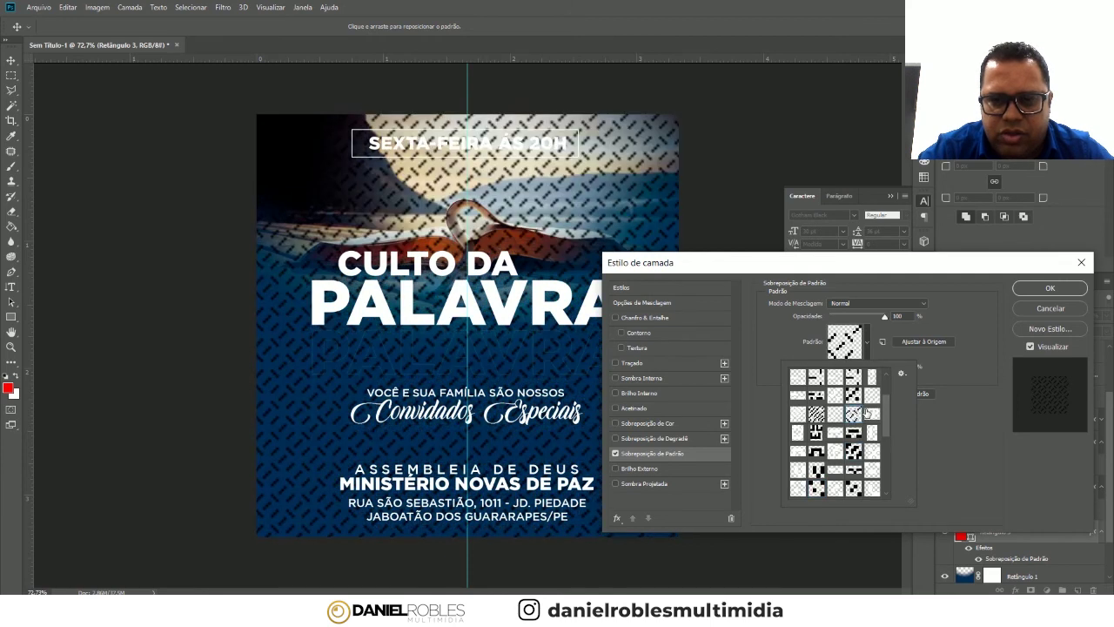
pyautogui.click(978, 463)
pyautogui.moveTo(873, 366); pyautogui.dragTo(858, 367)
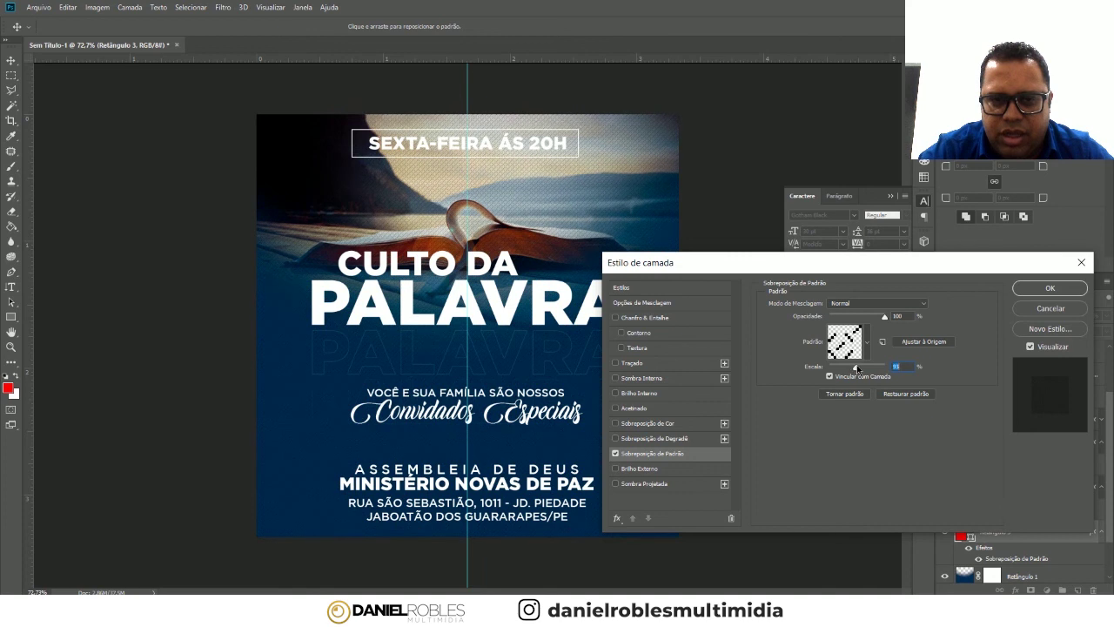
pyautogui.click(1049, 288)
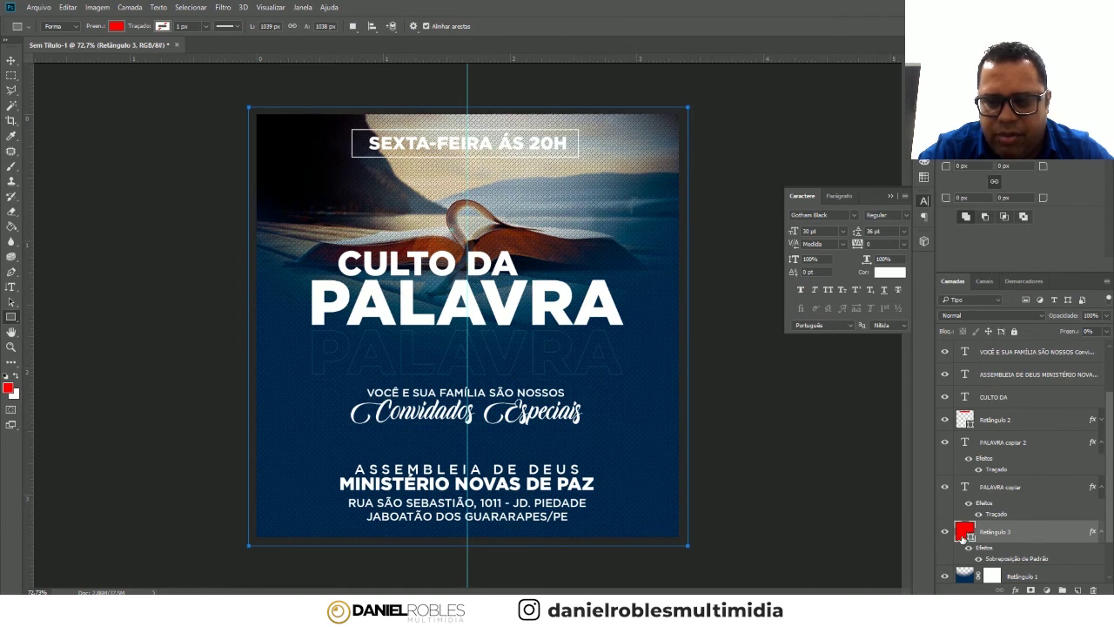
# - Convert the Retângulo 3 texture layer into a smart object
pyautogui.rightClick(1030, 530)
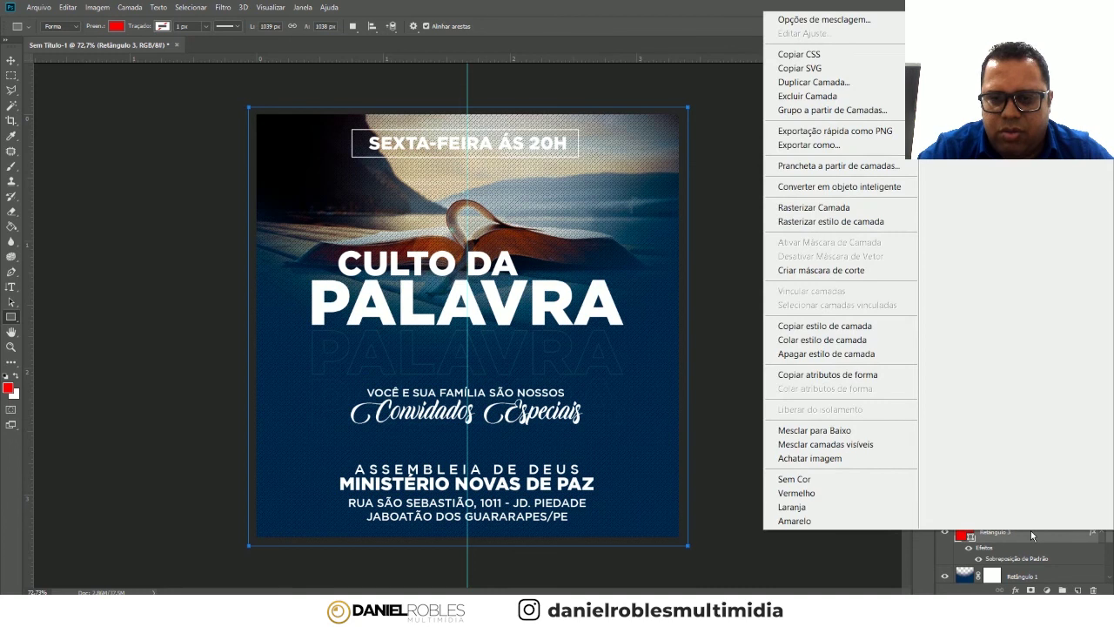
pyautogui.click(849, 186)
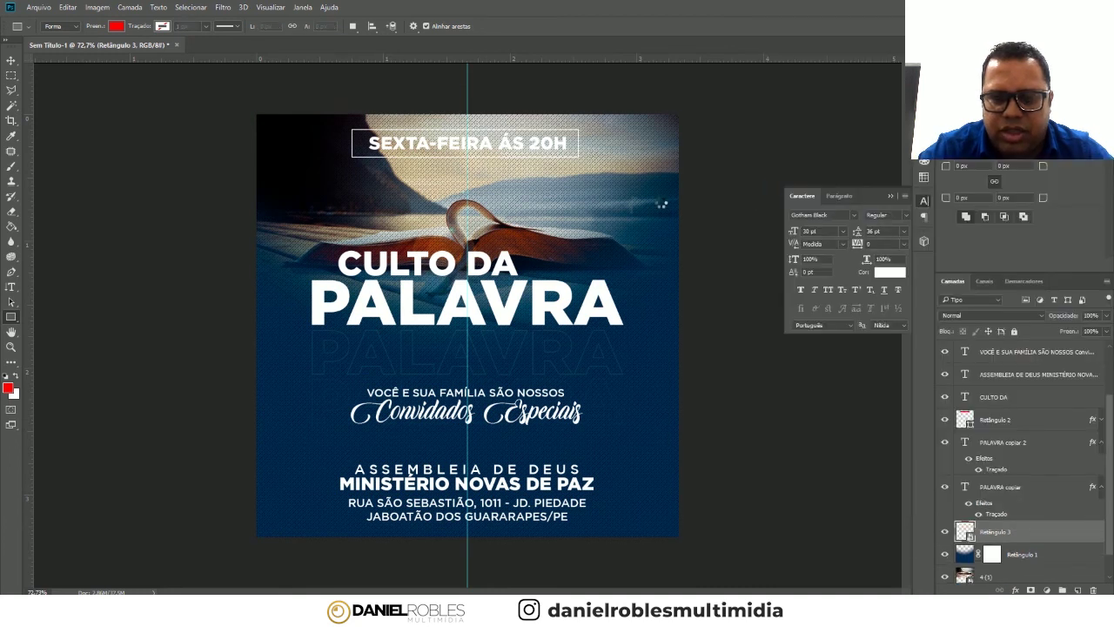
pyautogui.click(10, 61)
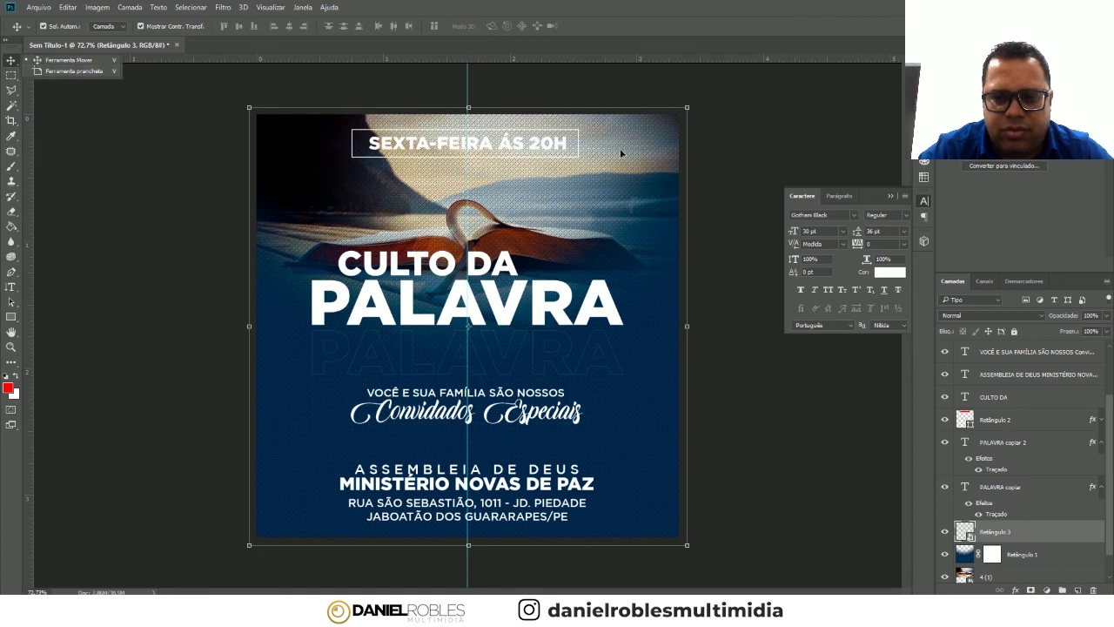
pyautogui.click(577, 169)
pyautogui.click(620, 200)
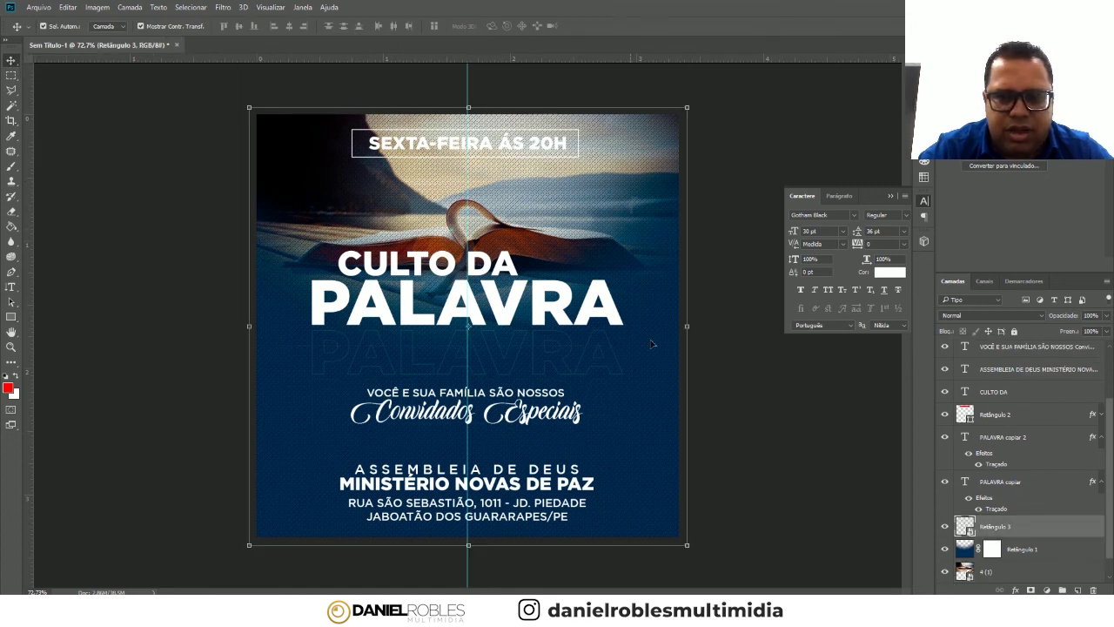
# - Rasterize Retângulo 3 for erasing and set a soft 0%-hardness eraser over 1000 px
pyautogui.click(10, 211)
pyautogui.click(520, 212)
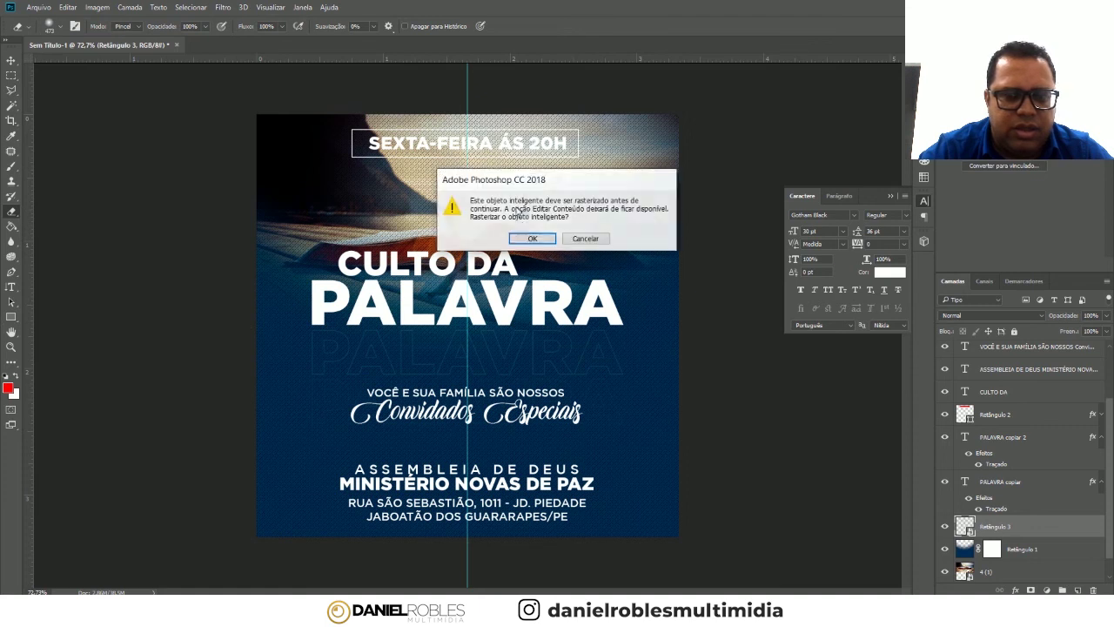
pyautogui.click(529, 239)
pyautogui.rightClick(469, 233)
pyautogui.moveTo(591, 262); pyautogui.dragTo(592, 265)
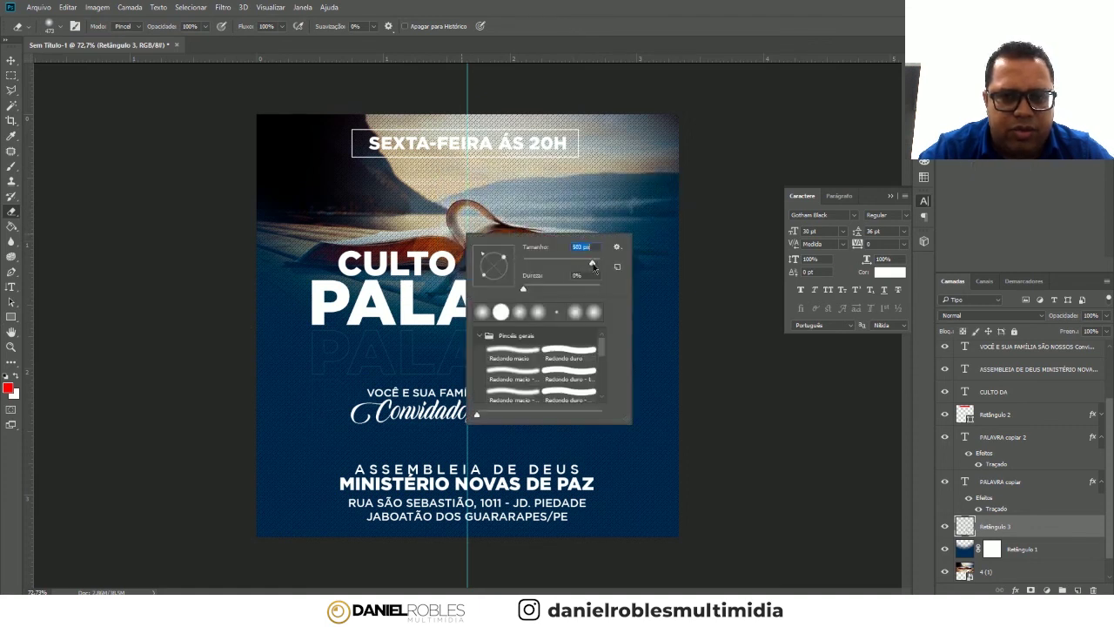
pyautogui.press('Return')
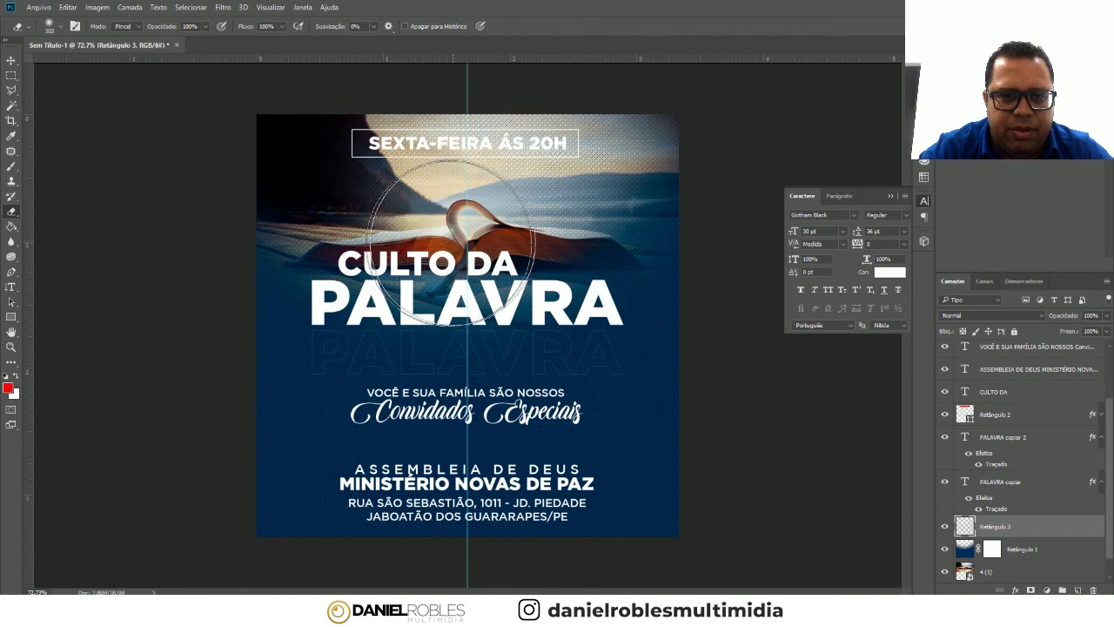
pyautogui.rightClick(458, 245)
pyautogui.moveTo(590, 278); pyautogui.dragTo(591, 277)
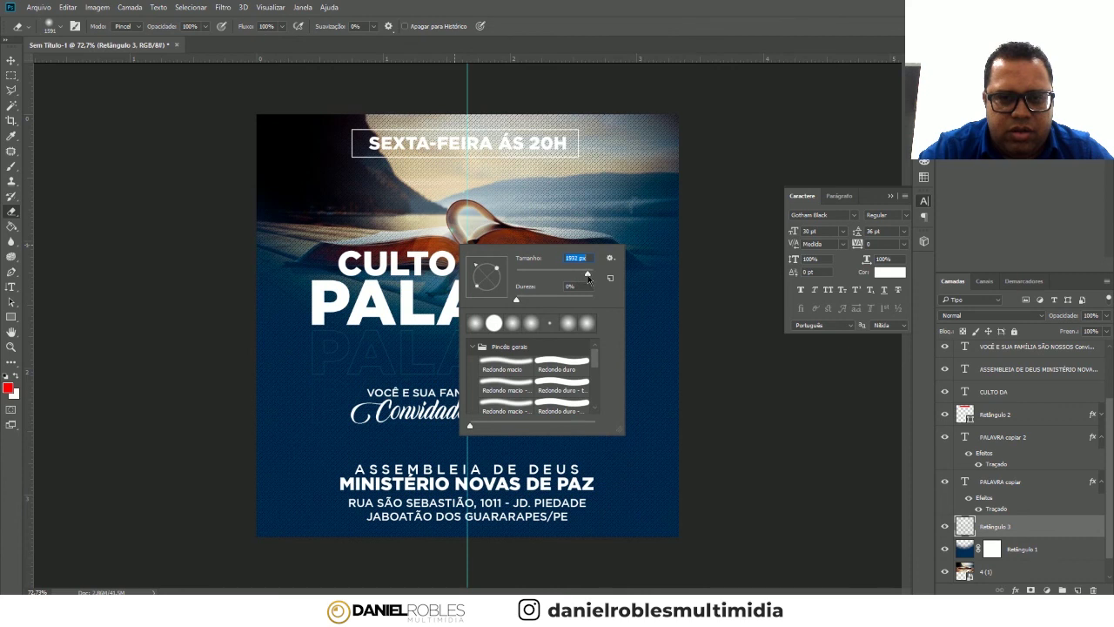
pyautogui.press('Return')
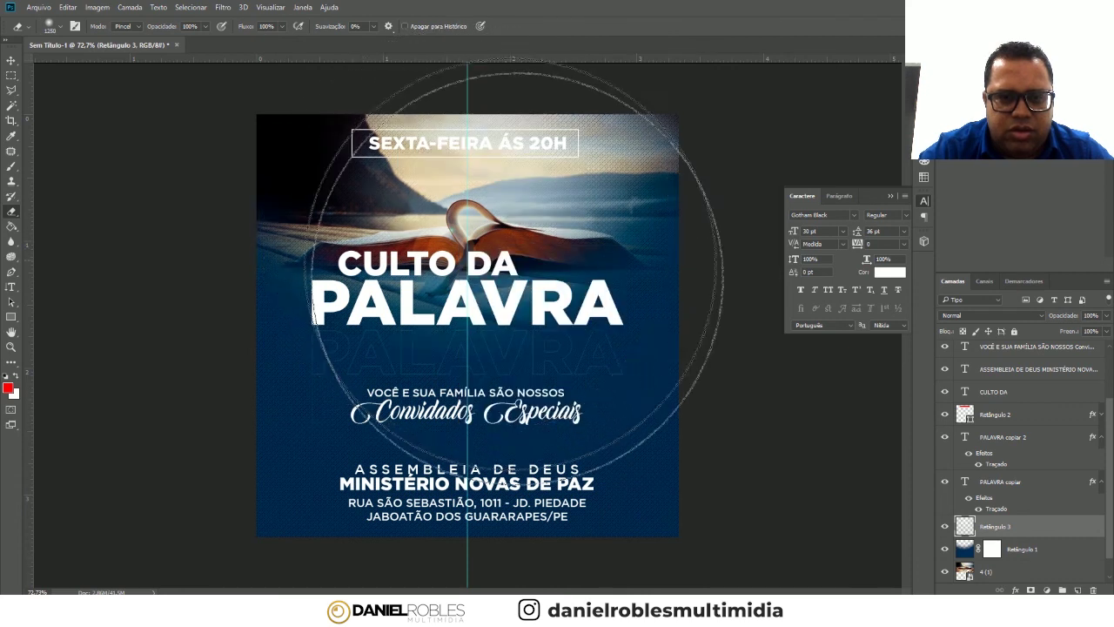
# - Return to the Move tool and inspect the textured flyer
pyautogui.click(12, 60)
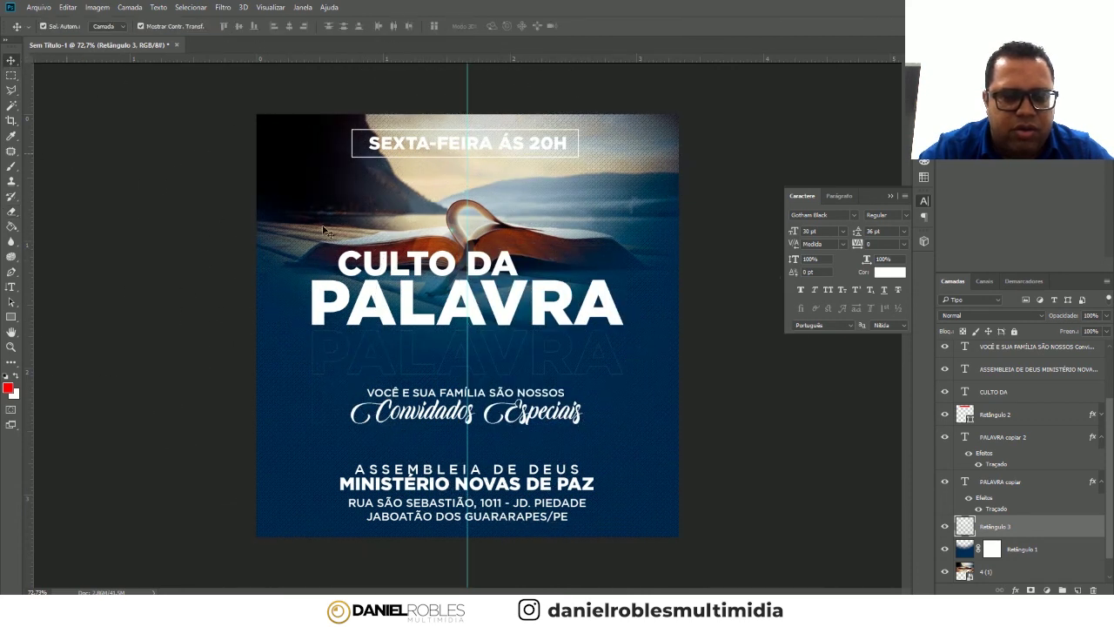
pyautogui.moveTo(484, 202)
pyautogui.mouseDown()
pyautogui.moveTo(728, 158)
pyautogui.moveTo(592, 199)
pyautogui.moveTo(555, 250)
pyautogui.mouseUp()
pyautogui.scroll(1, 487, 324)
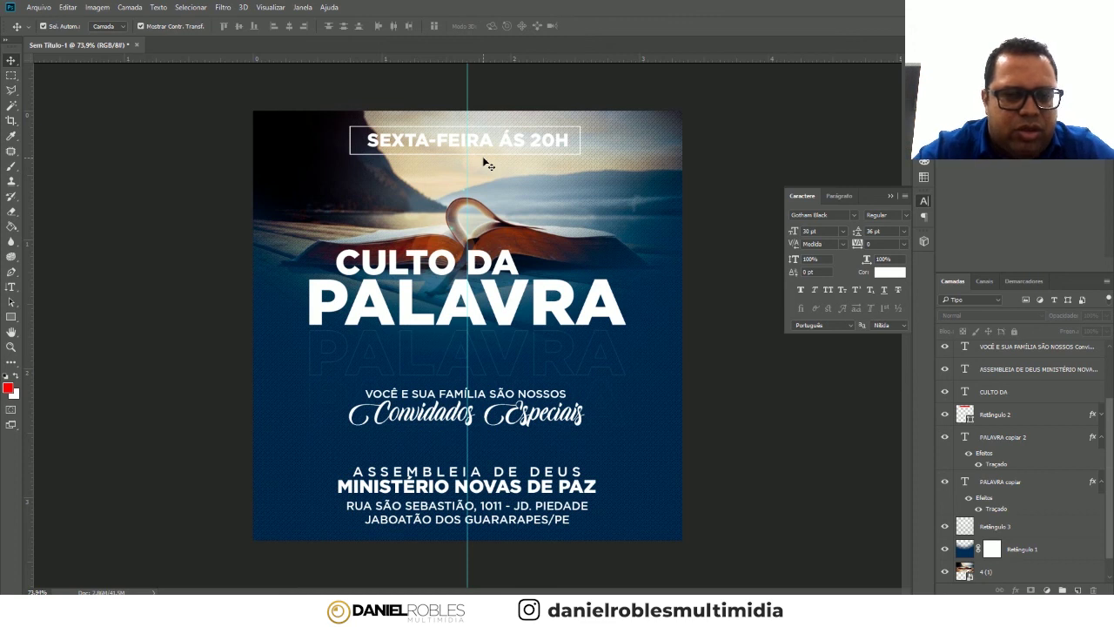
pyautogui.click(11, 286)
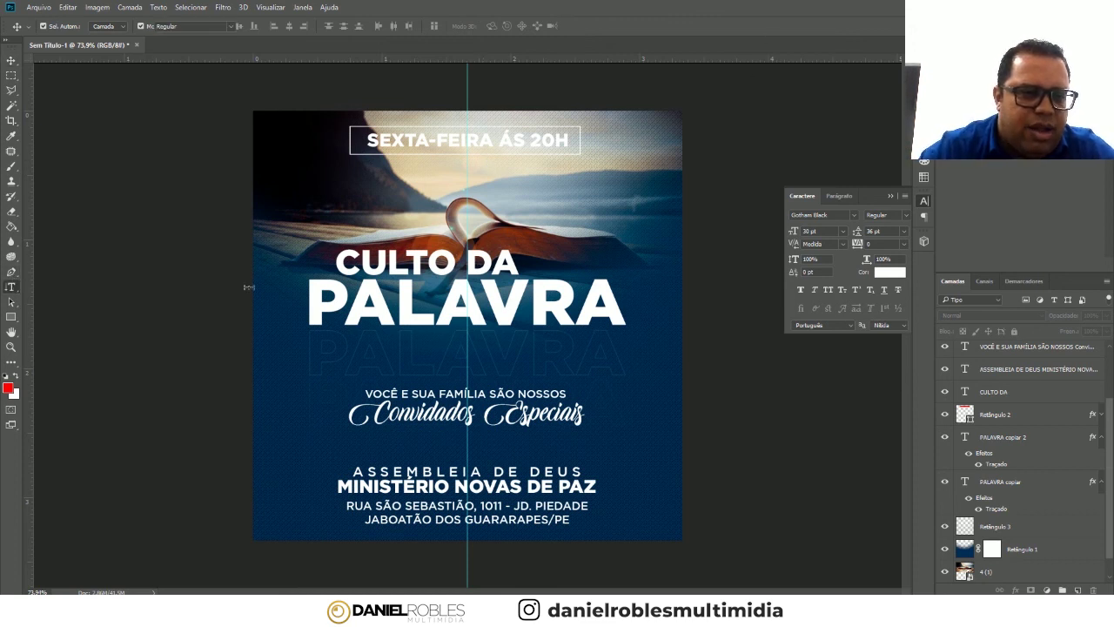
# - Retype the main title as PALAVRA in capitals, correcting a typo
pyautogui.click(356, 300)
pyautogui.hotkey('ctrl', 'a')
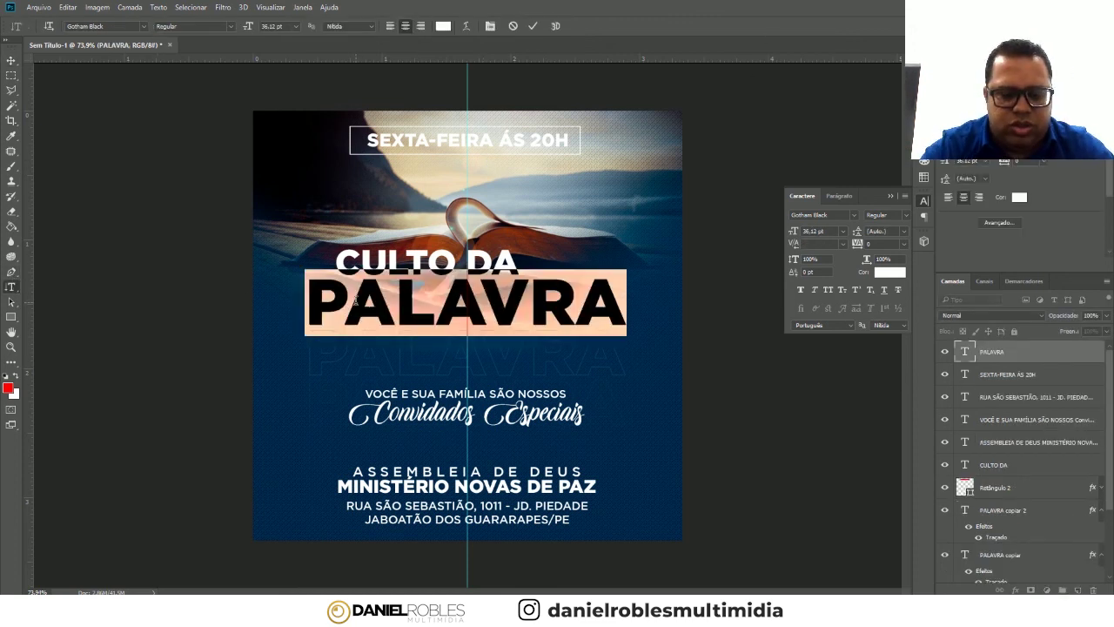
pyautogui.write('jo')
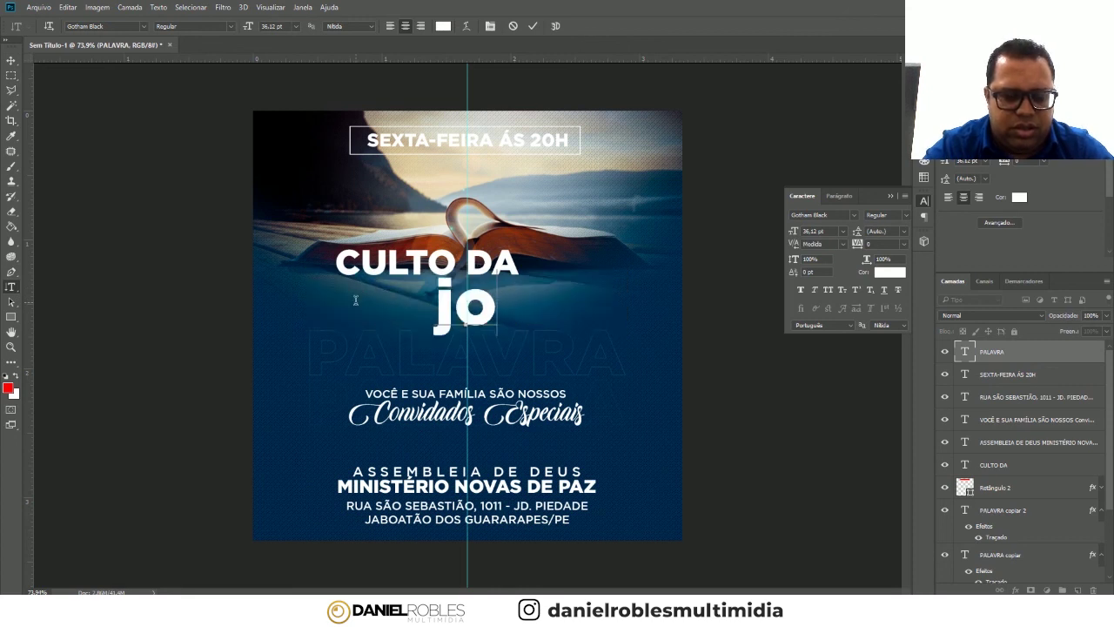
pyautogui.press('BackSpace')
pyautogui.press('BackSpace')
pyautogui.press('capslock')
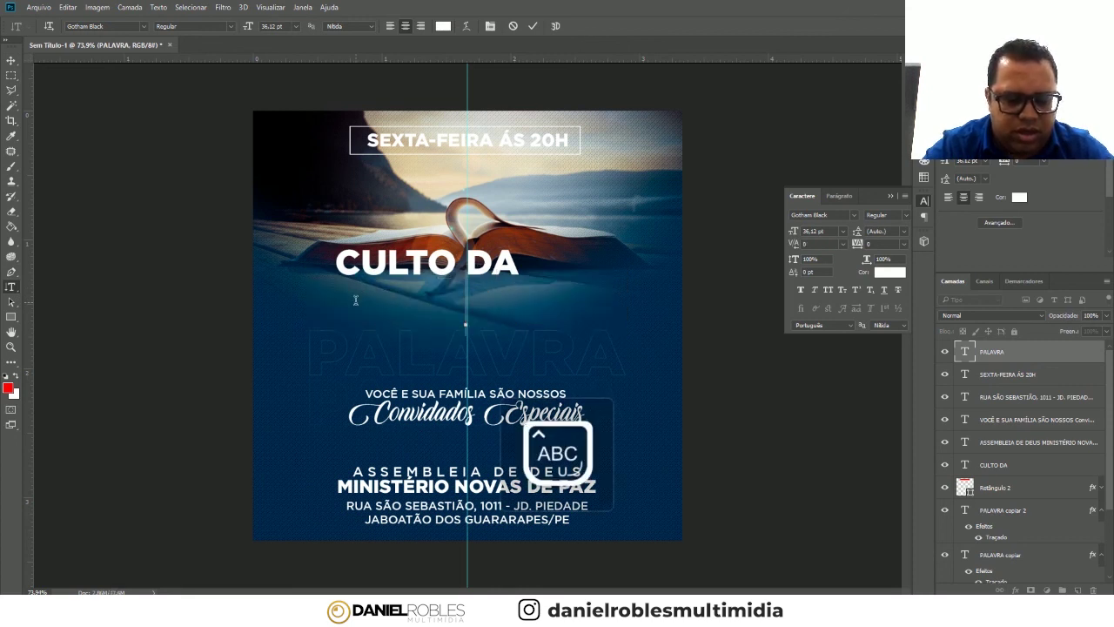
pyautogui.write('PALAVRA')
pyautogui.hotkey('ctrl', 'Return')
pyautogui.press('v')
pyautogui.click(176, 181)
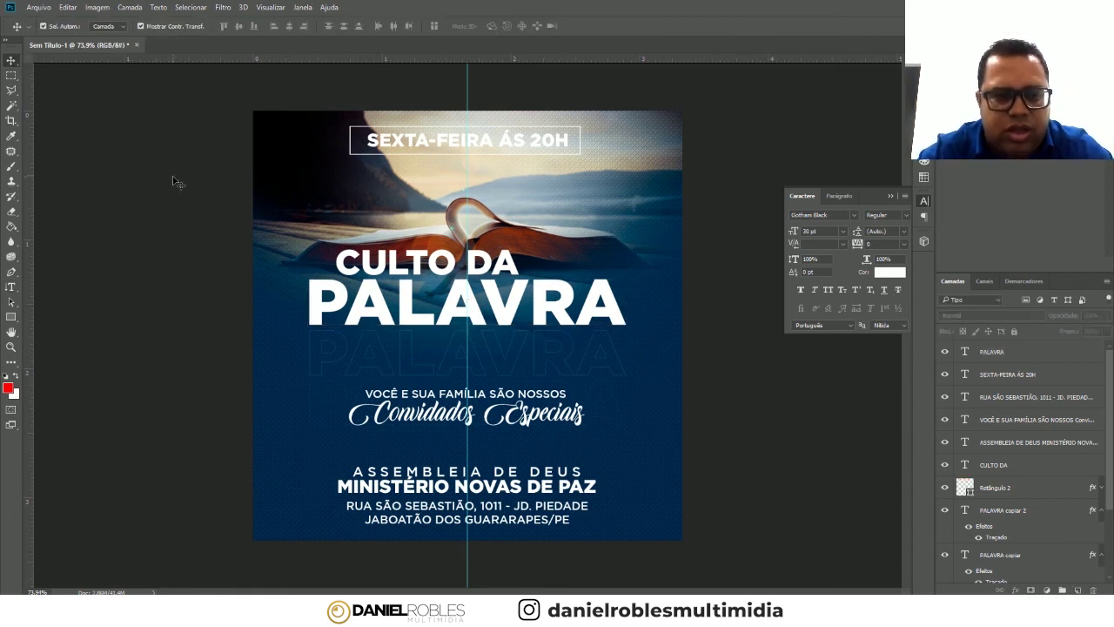
# - Replace the main title word PALAVRA with DOUTRINA
pyautogui.click(11, 286)
pyautogui.click(393, 300)
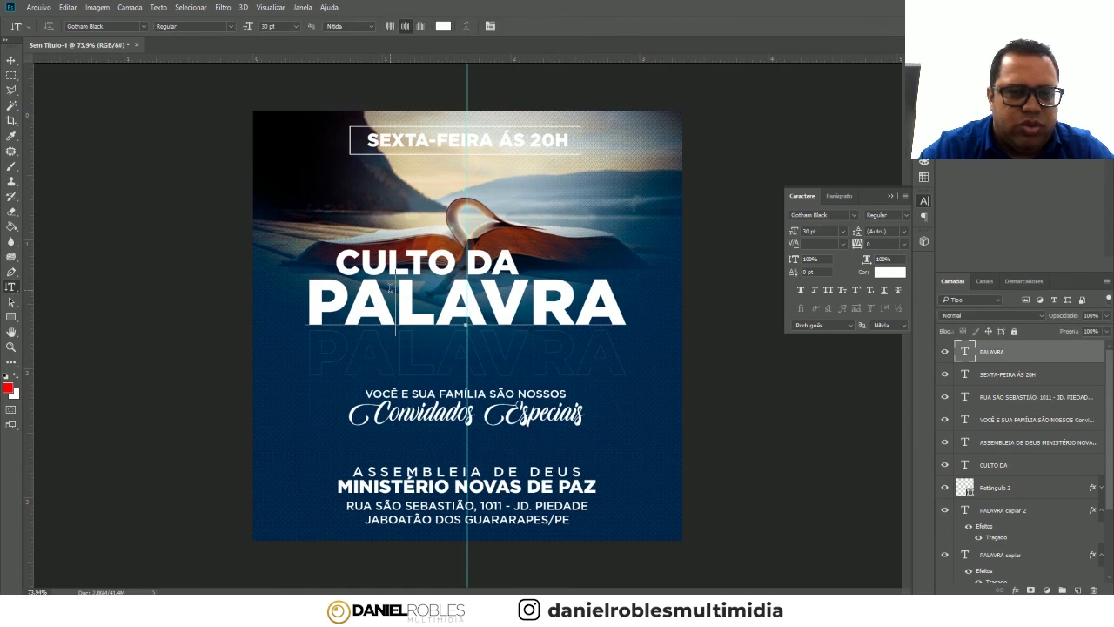
pyautogui.hotkey('ctrl', 'a')
pyautogui.hotkey('ctrl', 'c')
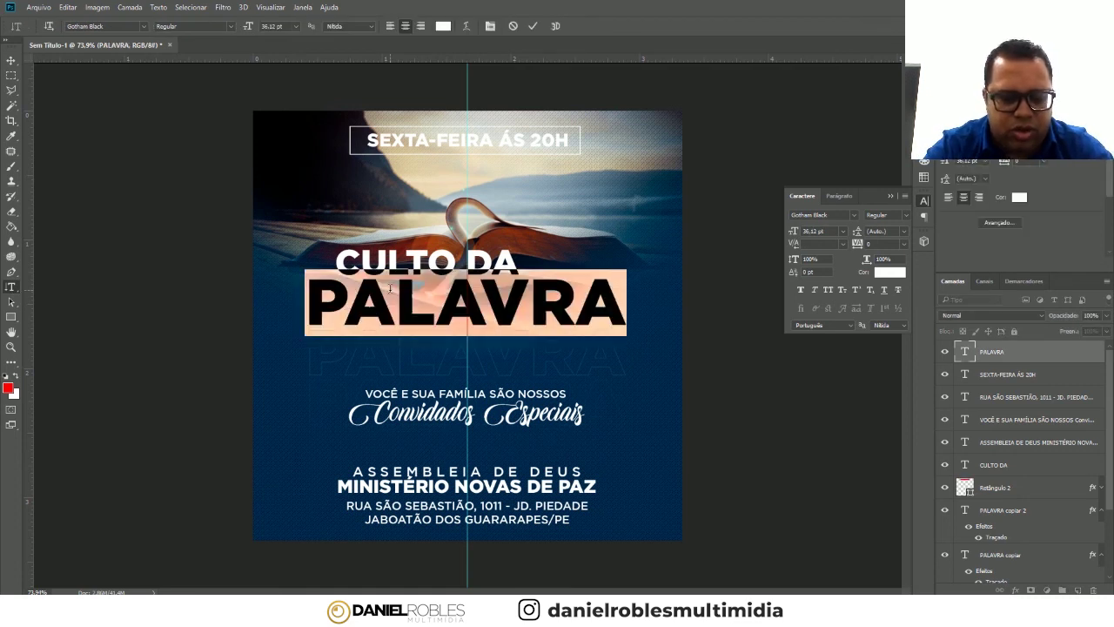
pyautogui.write('DOUTRINA')
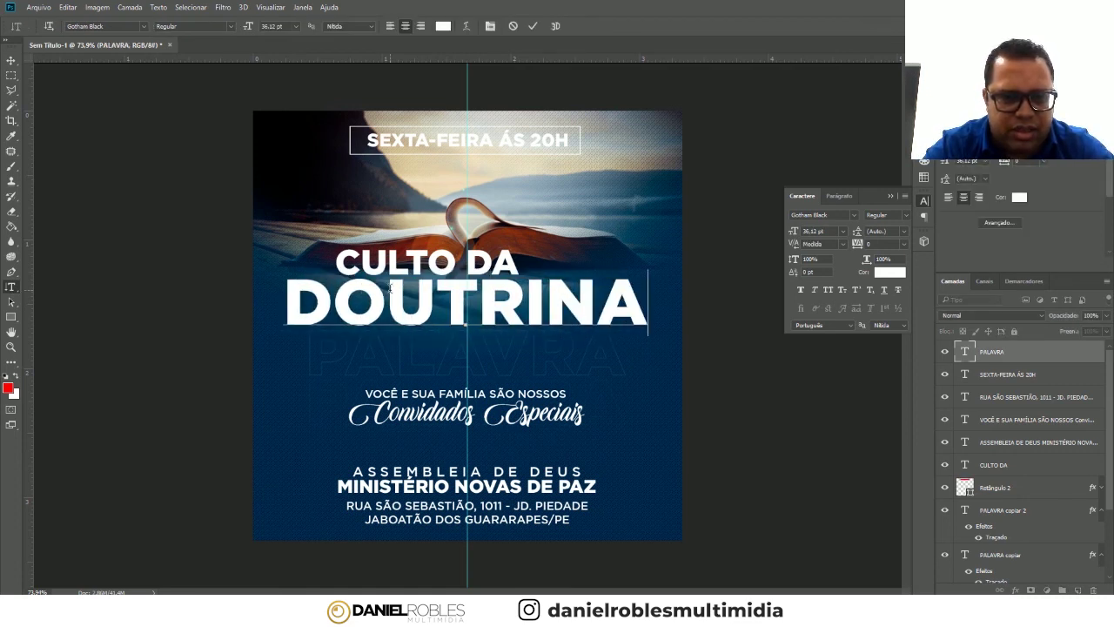
pyautogui.click(11, 60)
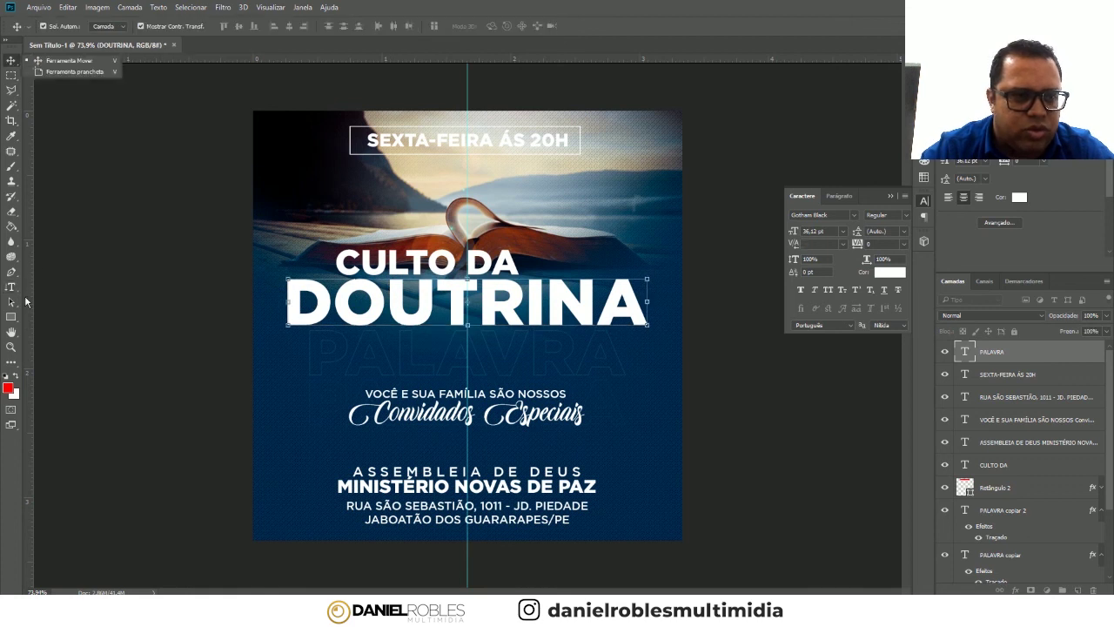
# - Paste DOUTRINA over PALAVRA in the first faded echo line
pyautogui.press('t')
pyautogui.click(439, 353)
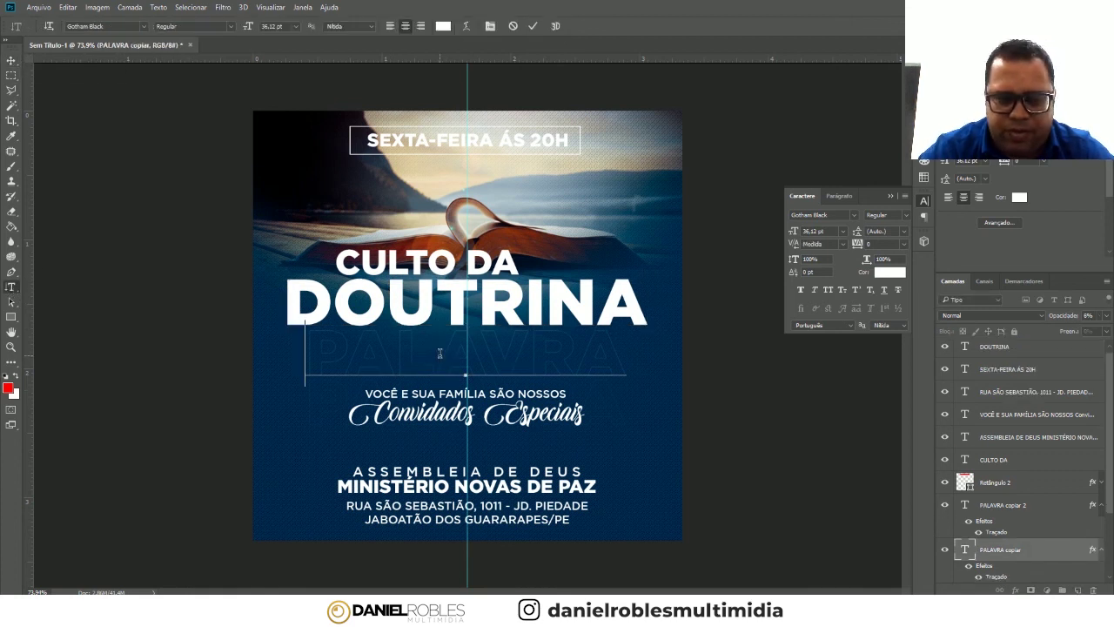
pyautogui.hotkey('ctrl', 'a')
pyautogui.hotkey('ctrl', 'v')
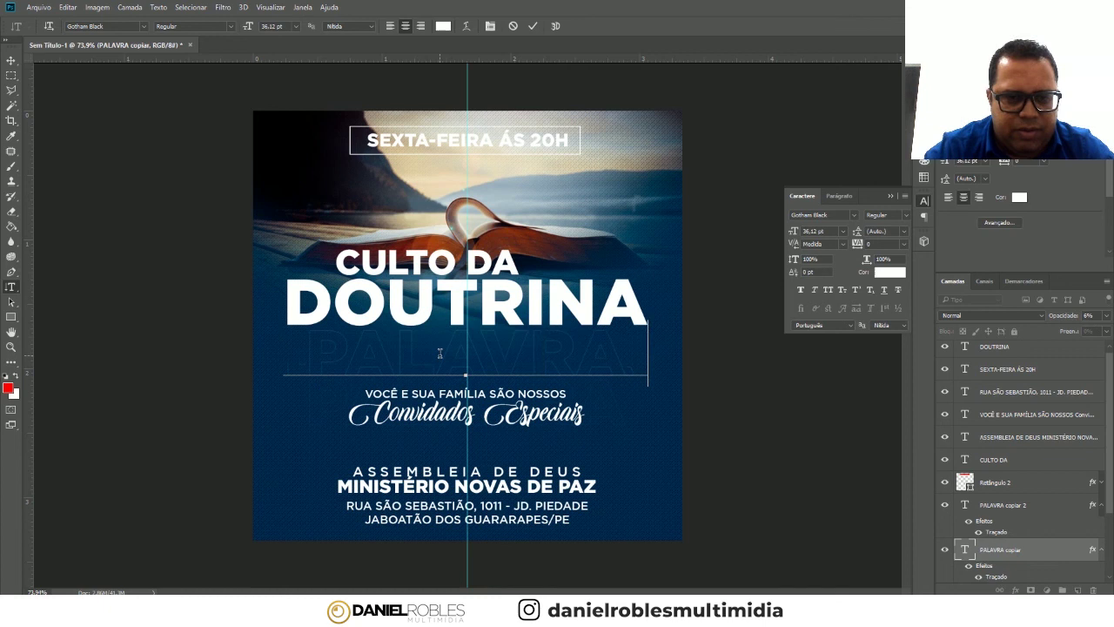
pyautogui.click(12, 60)
# - Paste DOUTRINA over PALAVRA in the second faded echo line
pyautogui.click(11, 286)
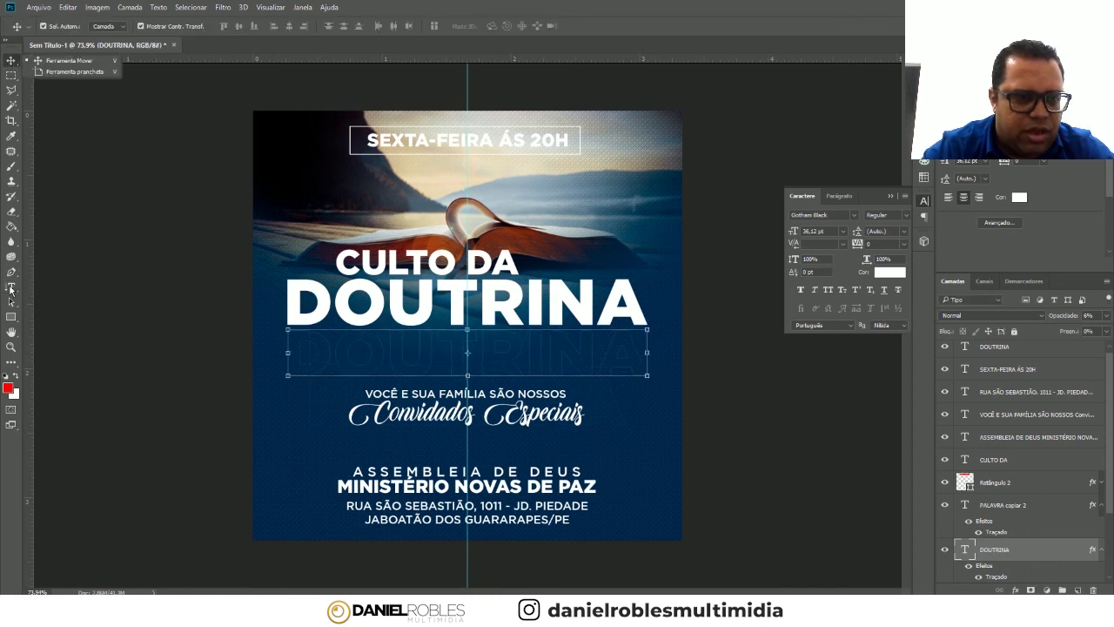
pyautogui.click(612, 403)
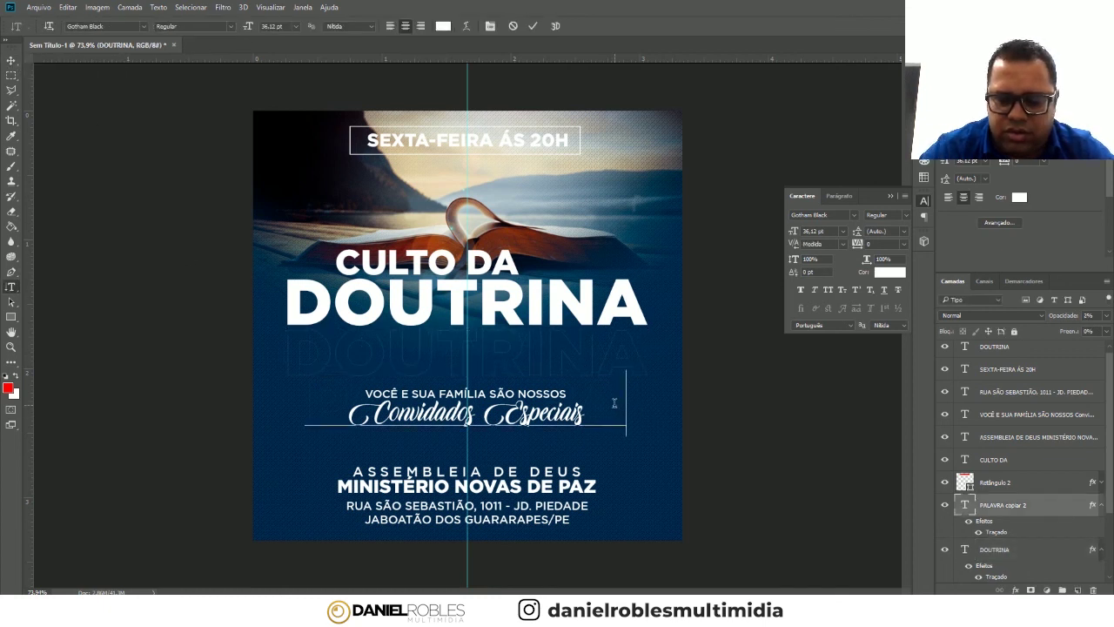
pyautogui.hotkey('ctrl', 'a')
pyautogui.hotkey('ctrl', 'v')
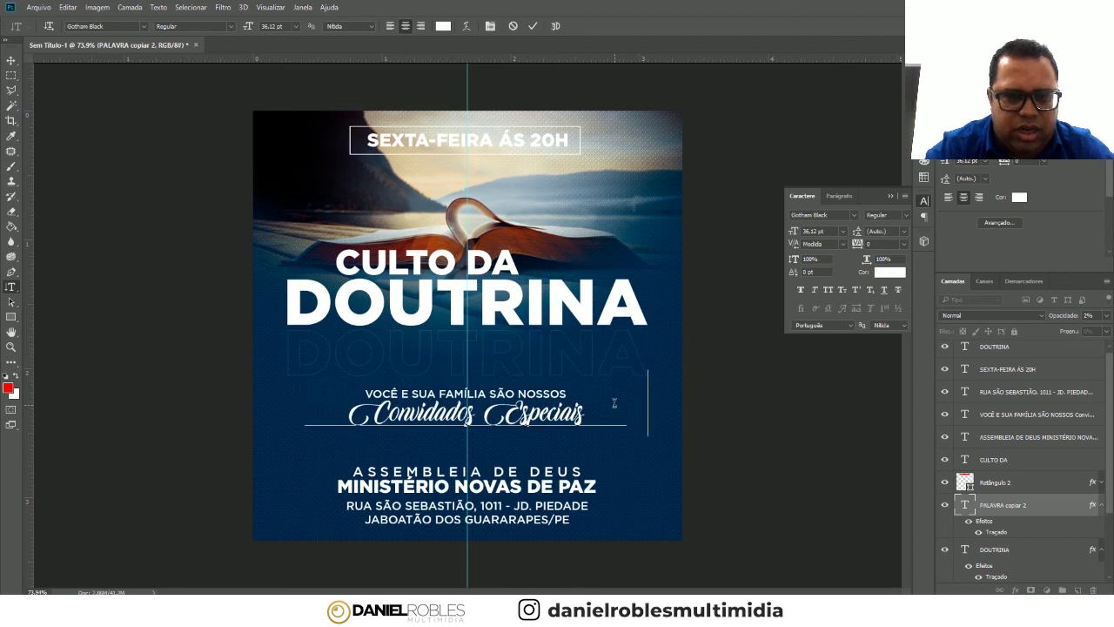
pyautogui.hotkey('ctrl', 'Return')
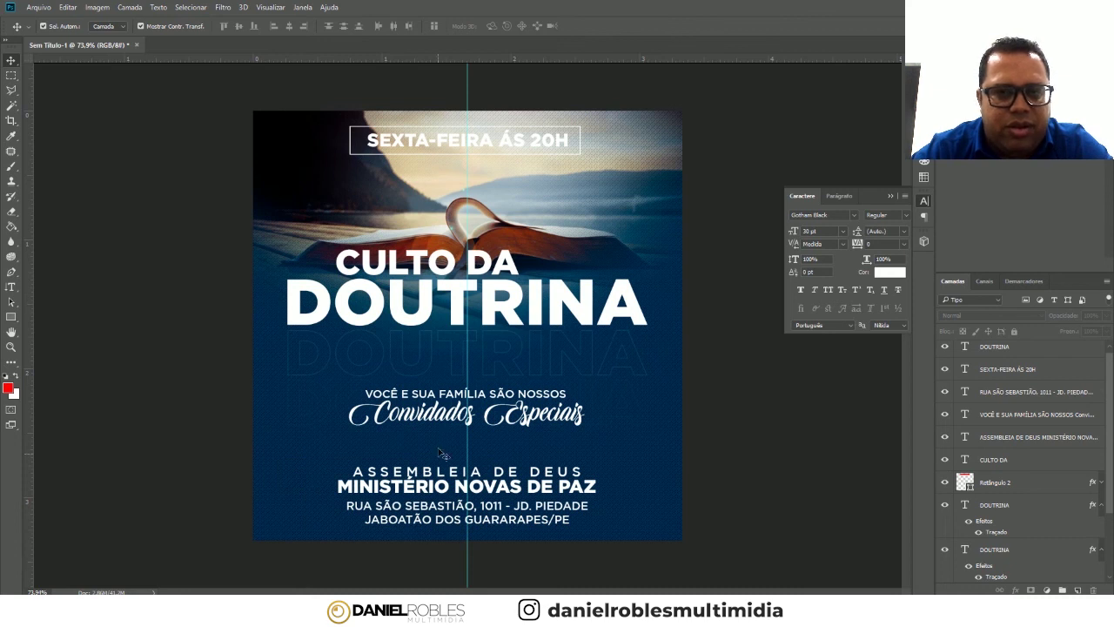
pyautogui.click(439, 494)
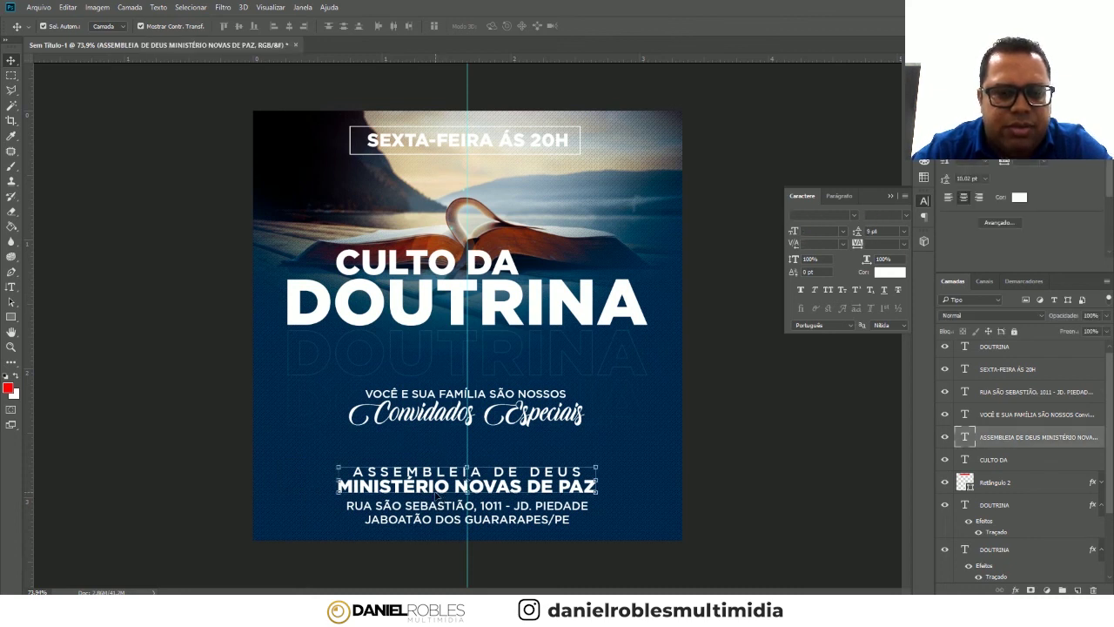
pyautogui.click(738, 495)
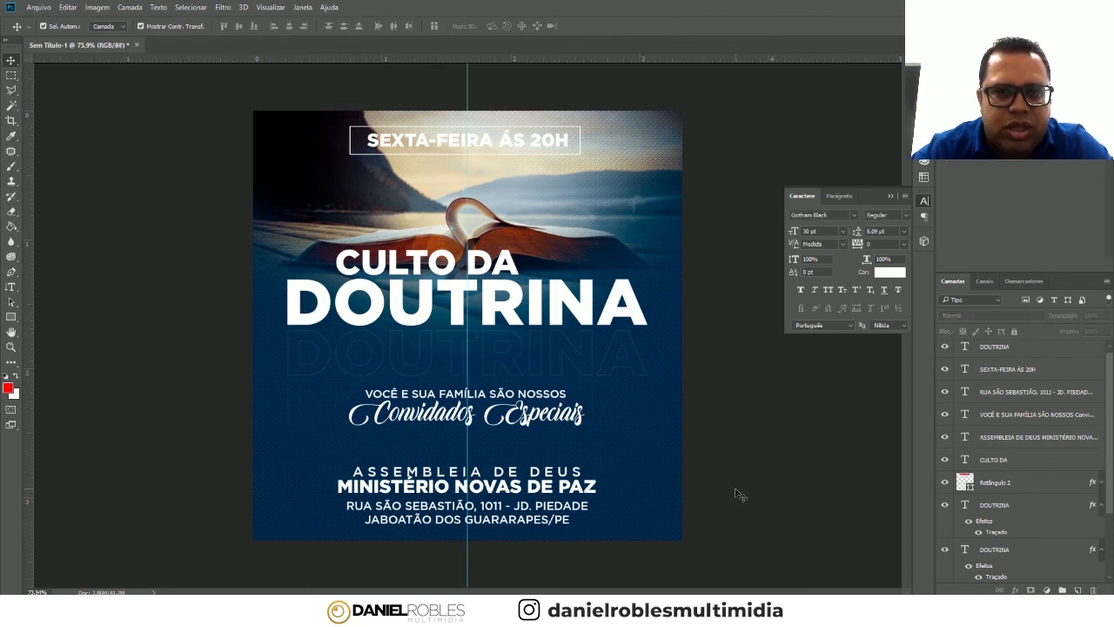